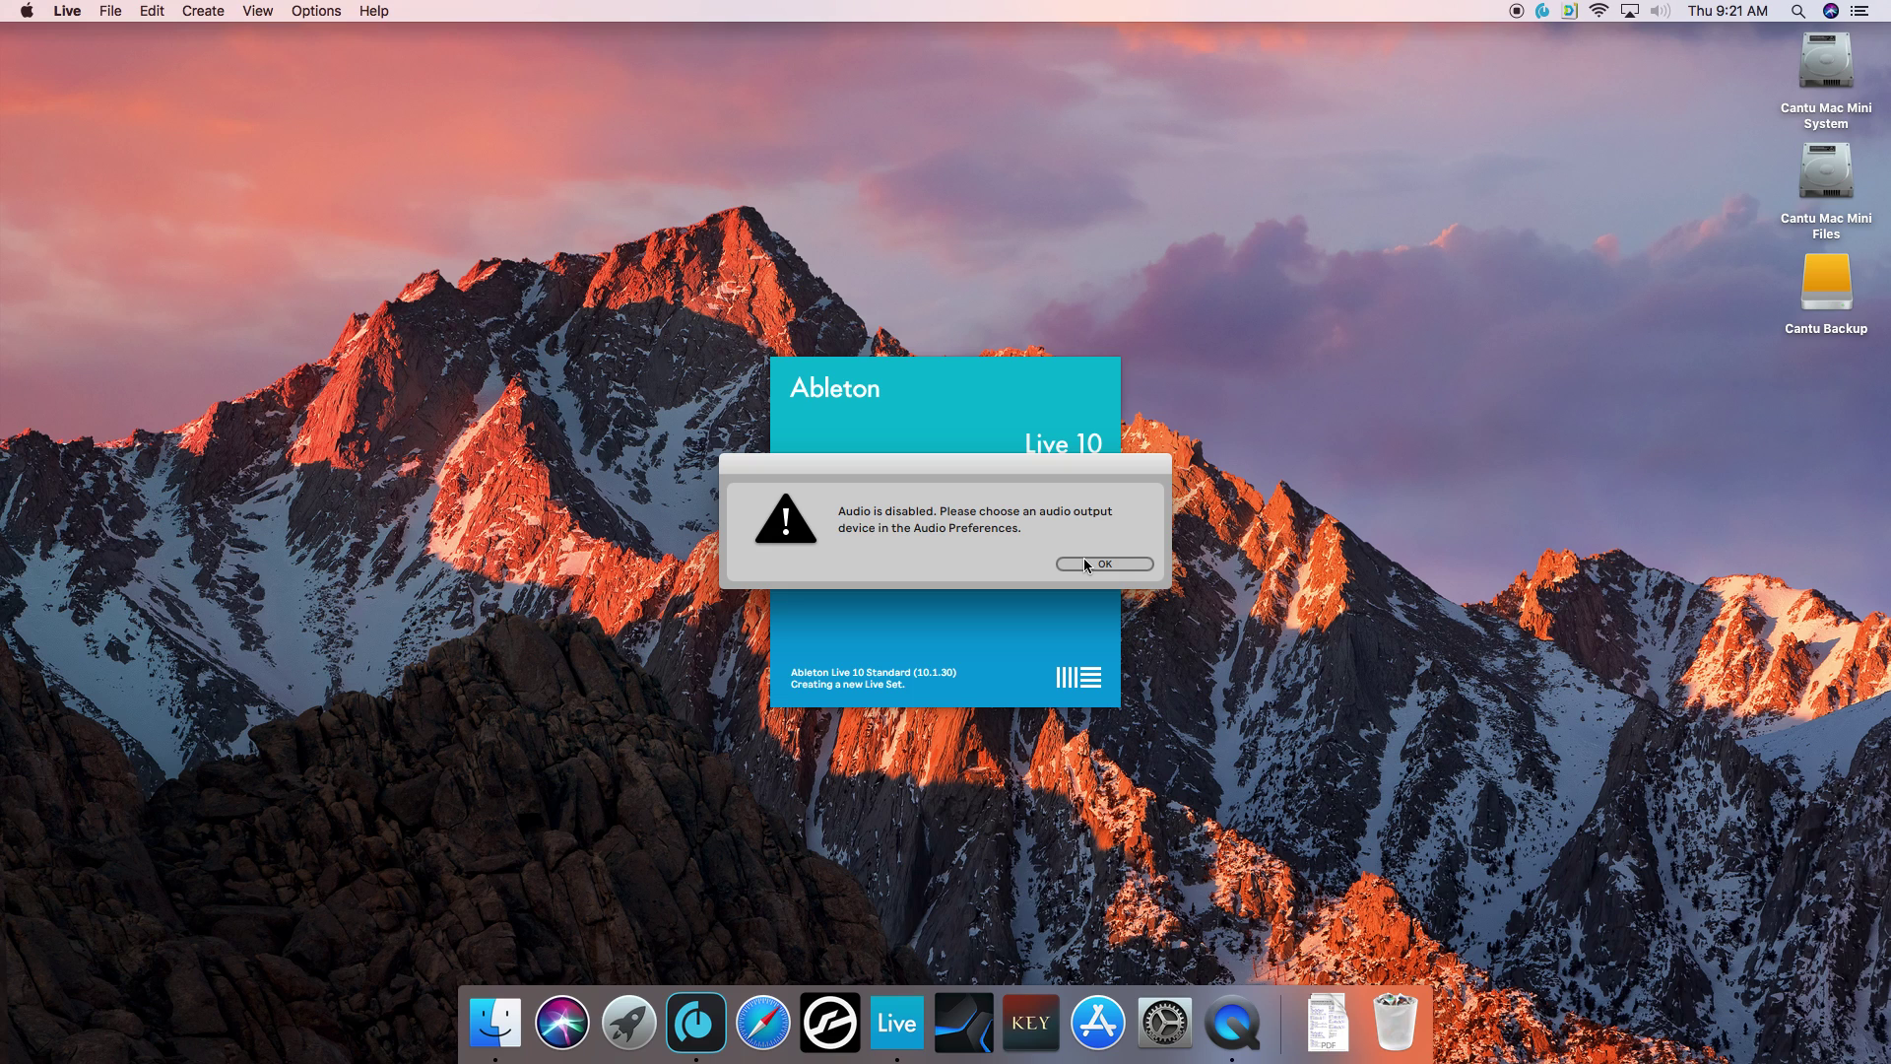
- Dismiss the disabled-audio alert and switch the Live Set window to full screen
left_click(1087, 565)
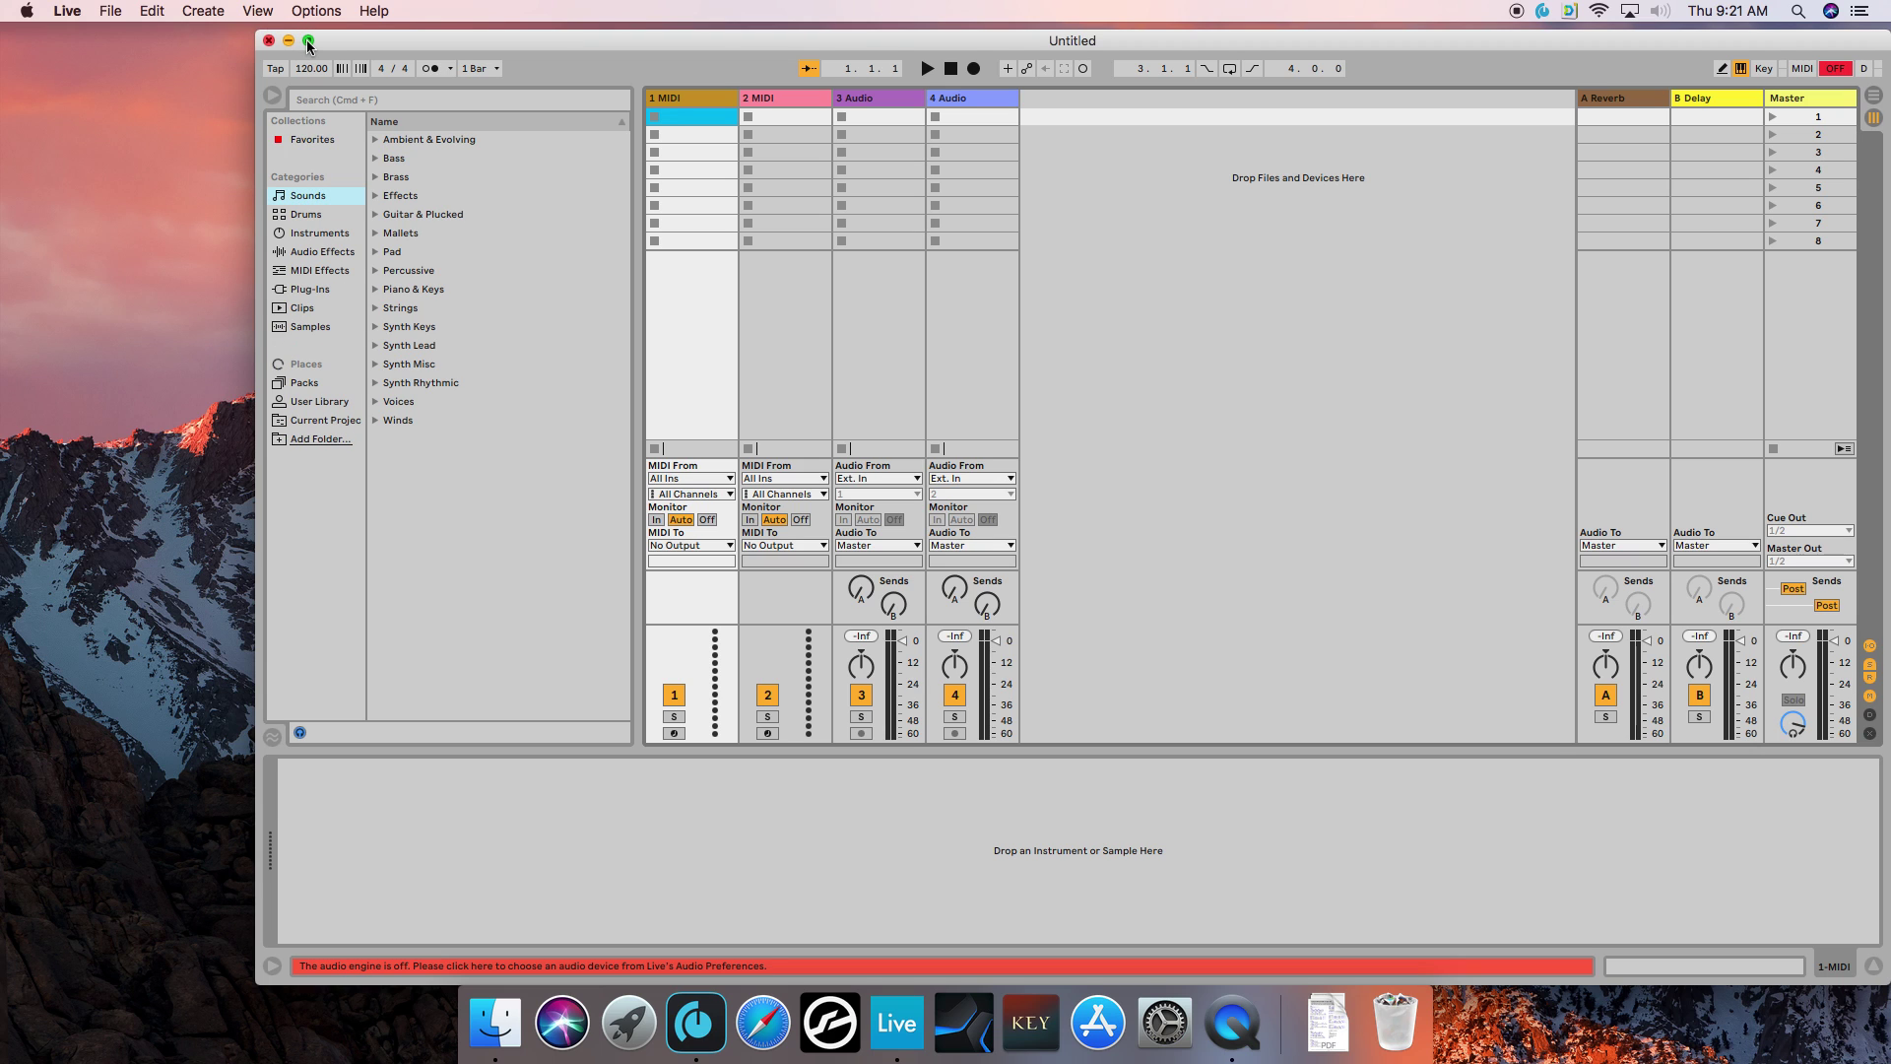
left_click(308, 40)
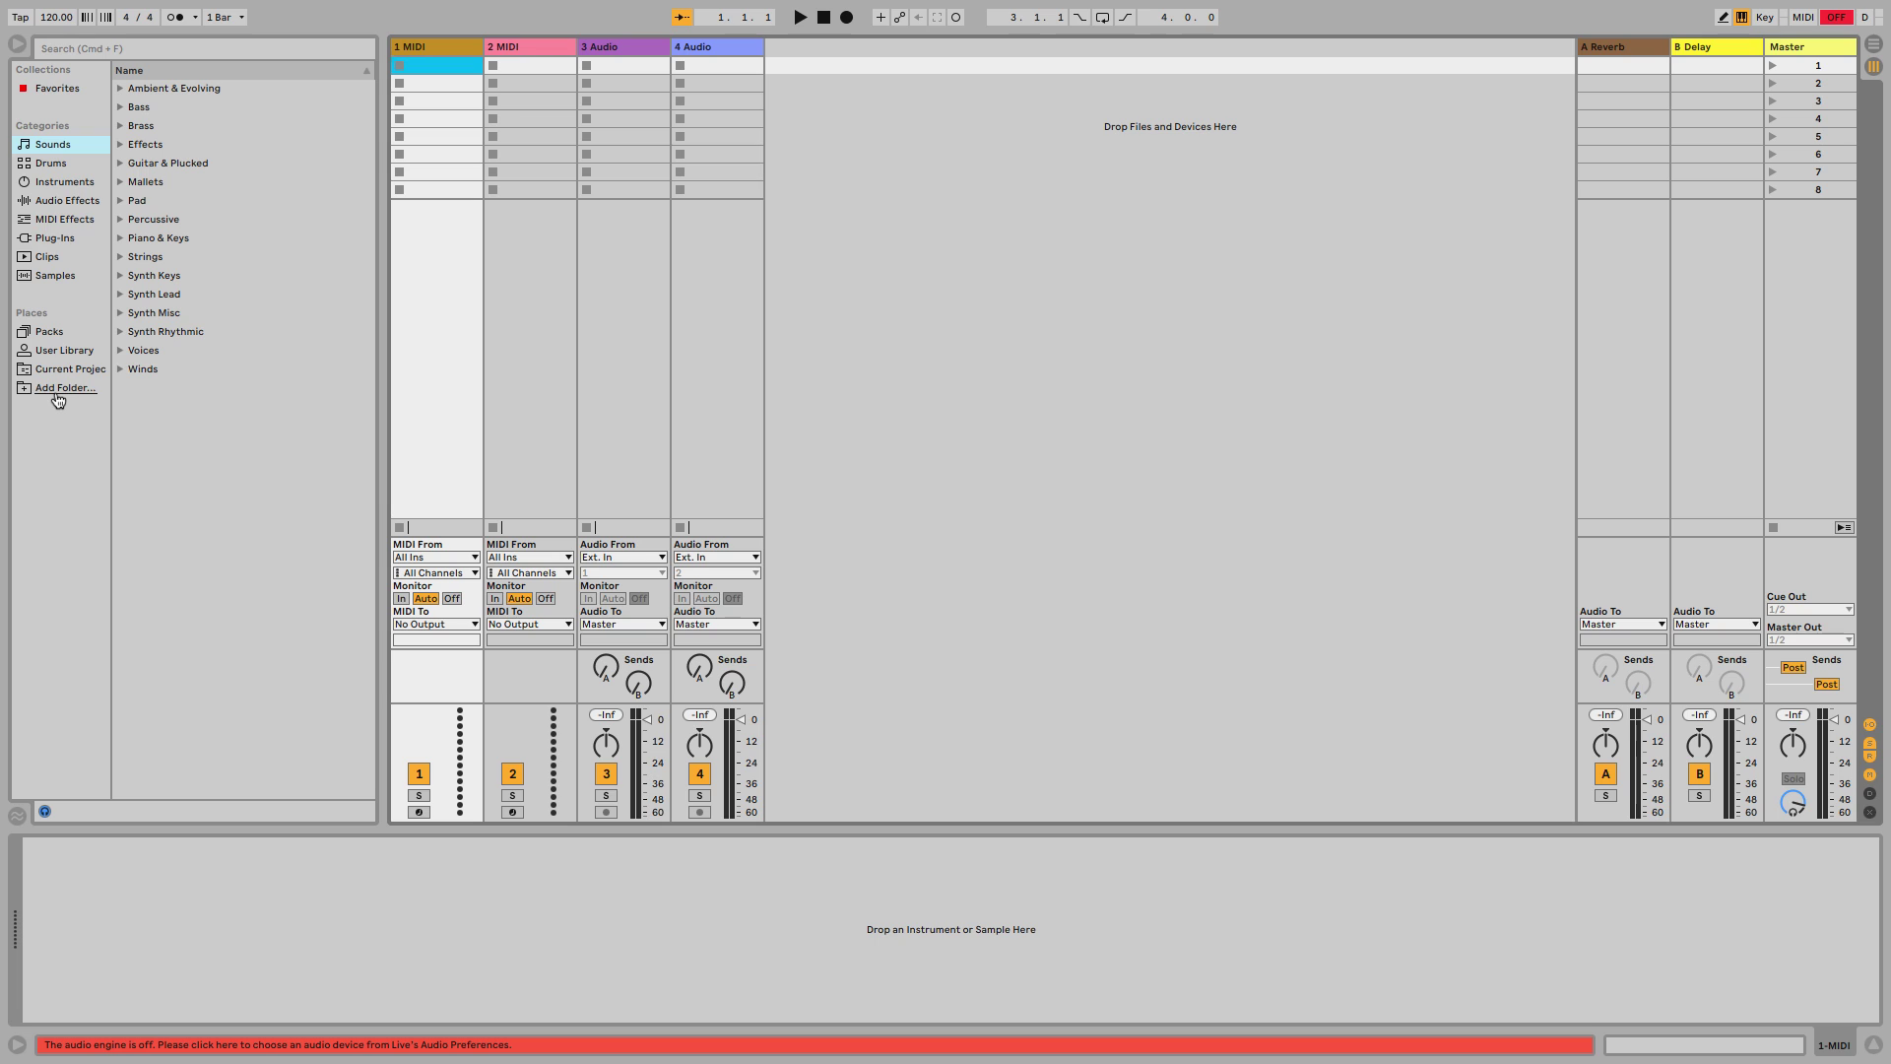
- Start adding a folder to the browser's Places and browse to Cornerstone > Ableton on the Mac Mini Files drive, widening the file dialog
left_click(57, 390)
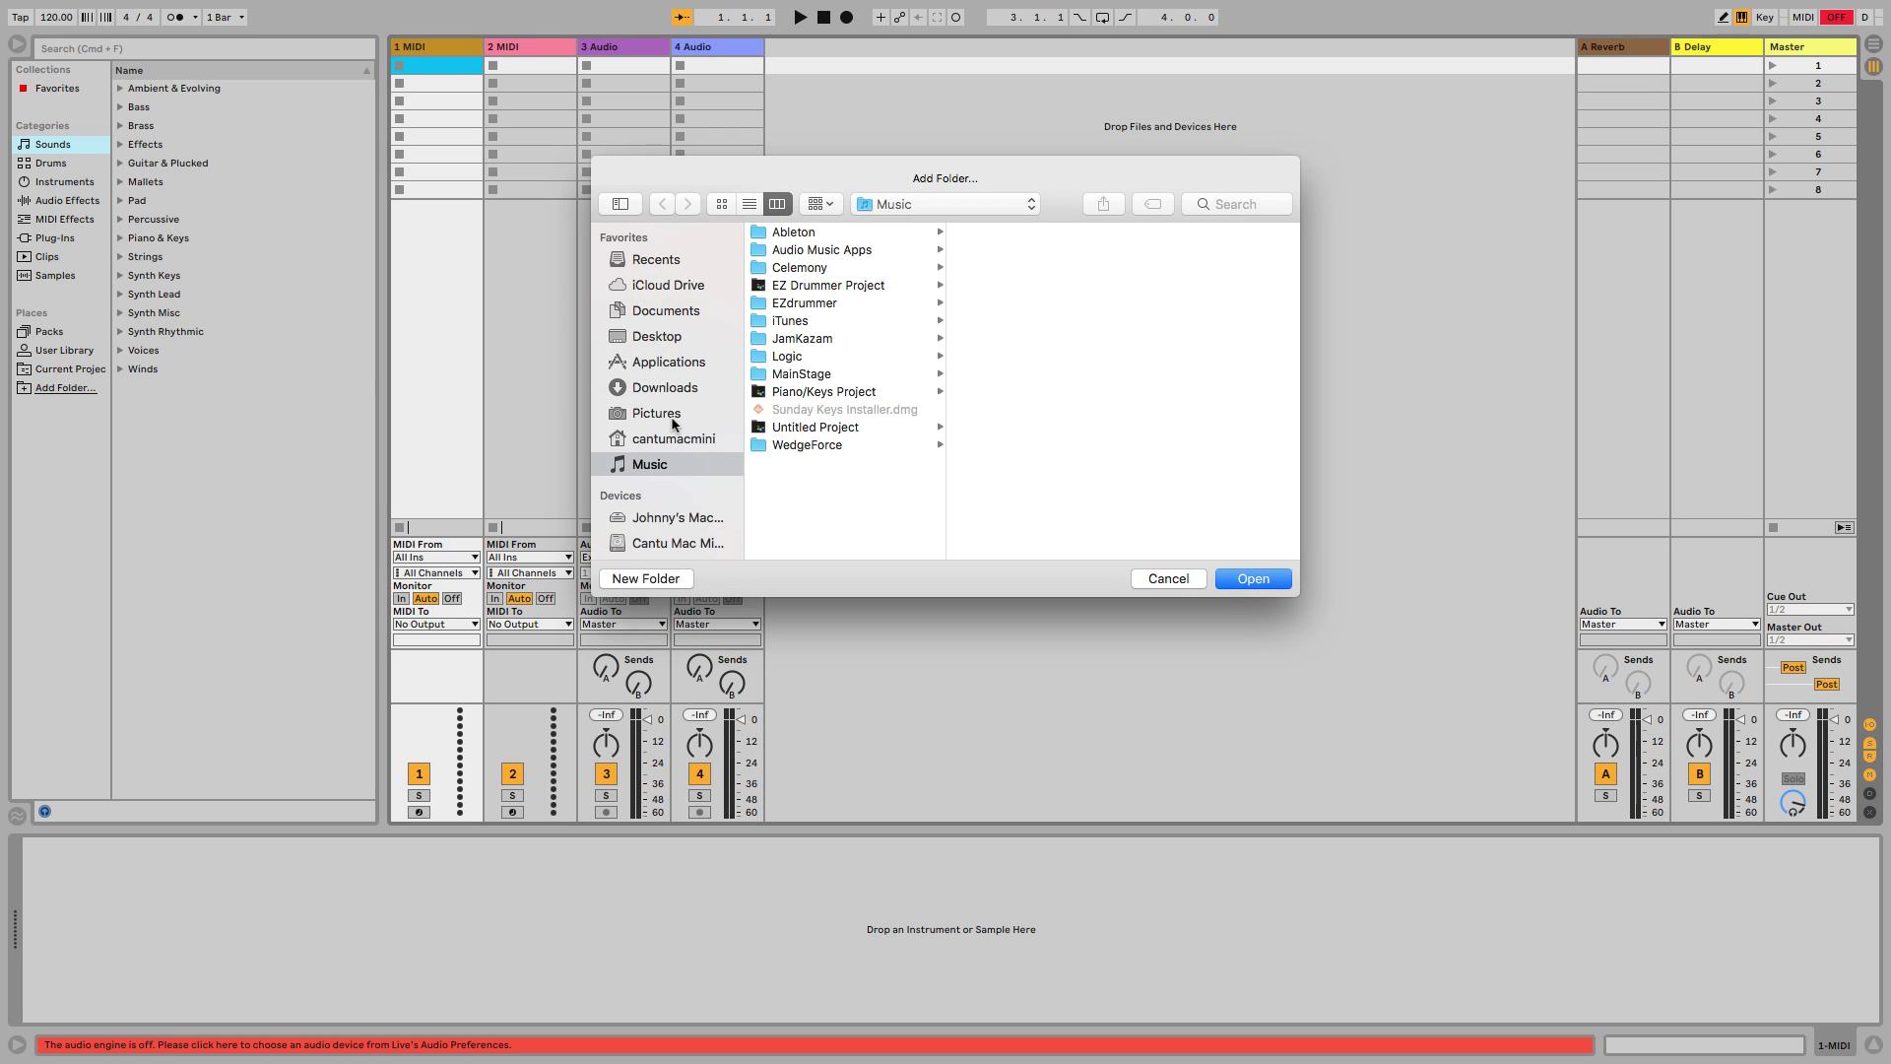
scroll(673, 424, "down", 3)
scroll(672, 424, "down", 2)
left_click(690, 384)
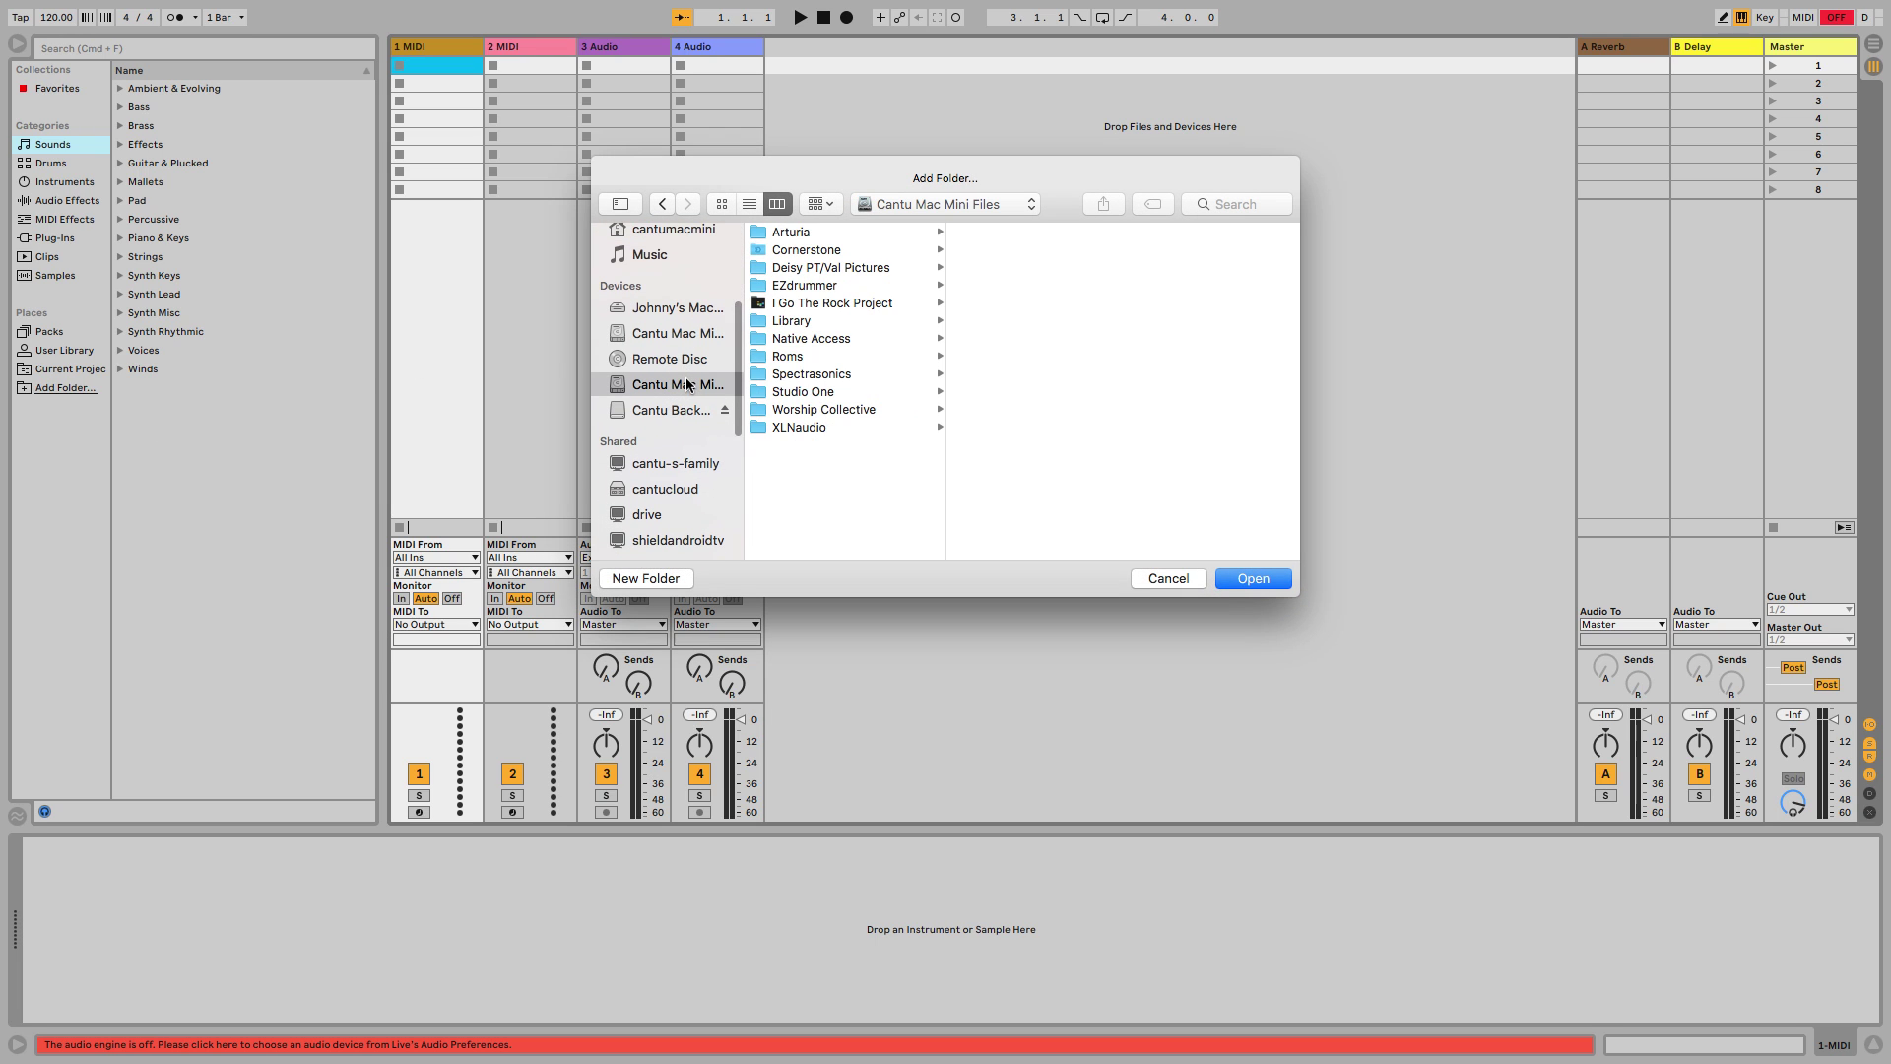
left_click(815, 251)
left_click(1003, 232)
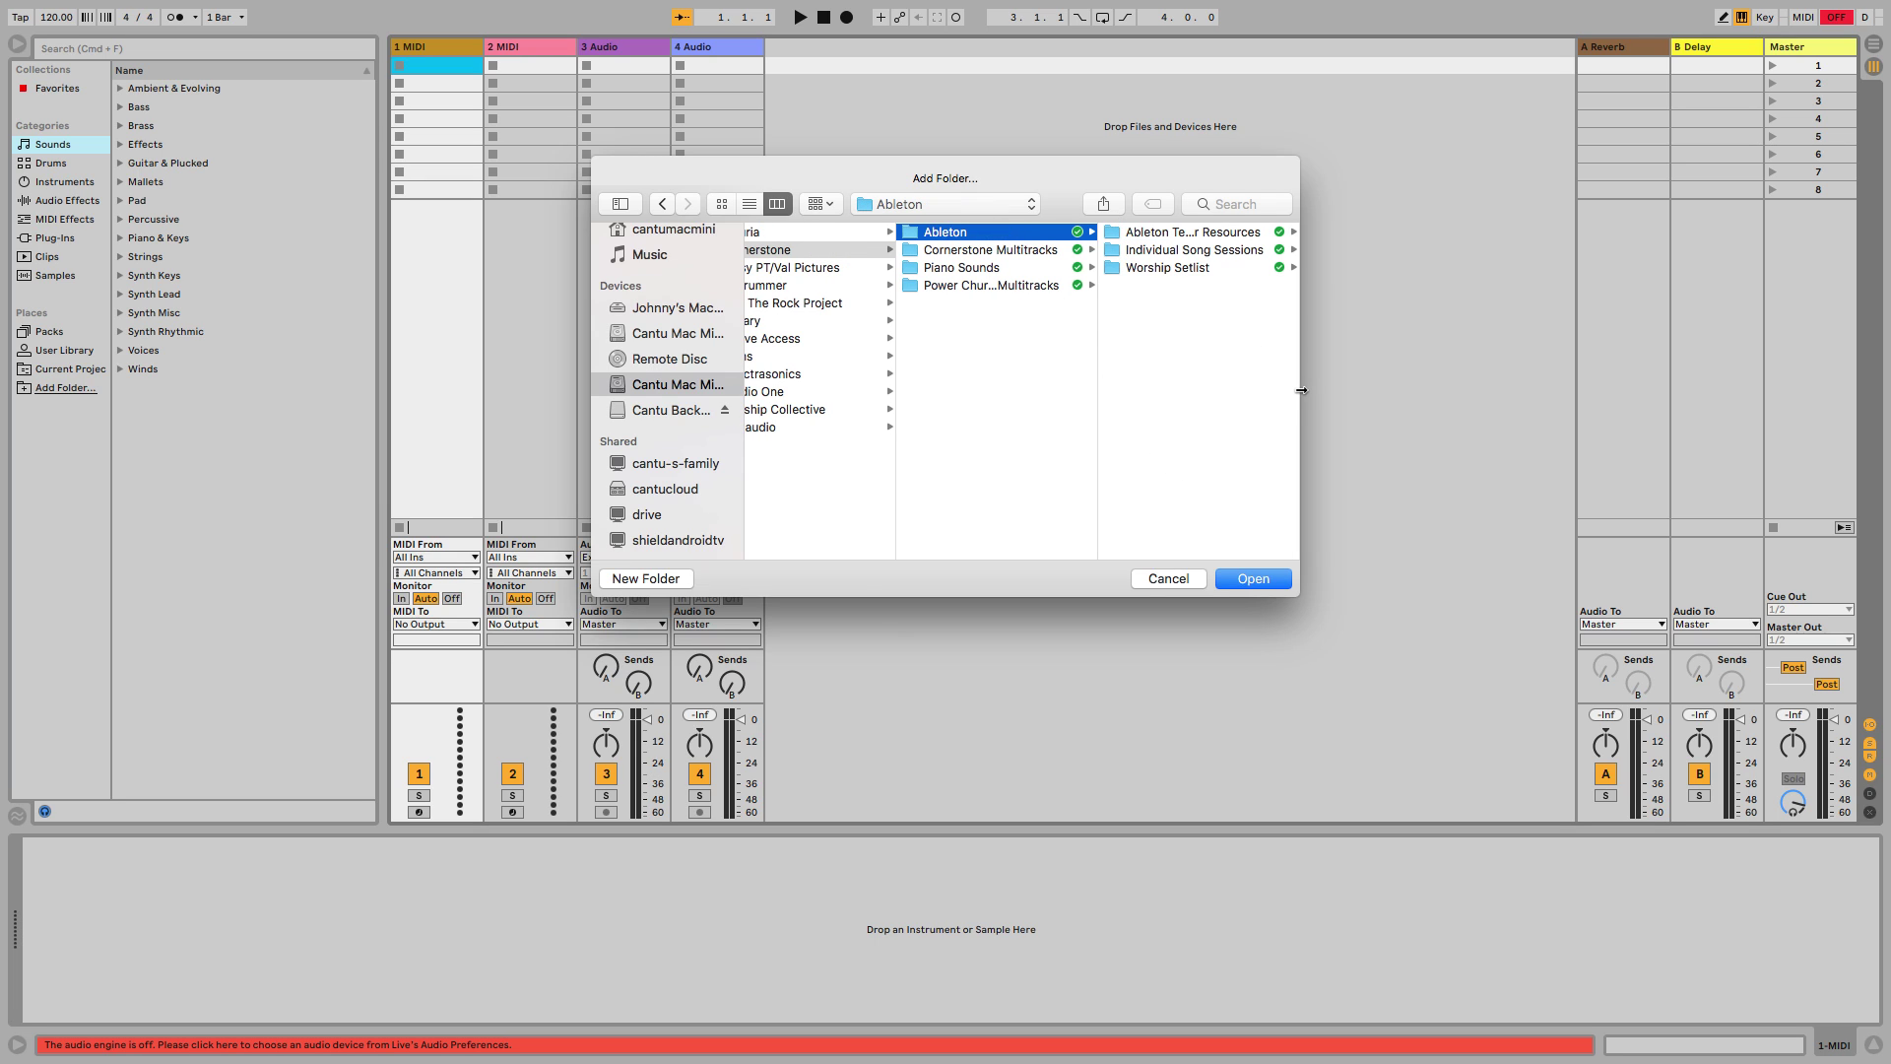
left_click_drag(1300, 389, 1392, 389)
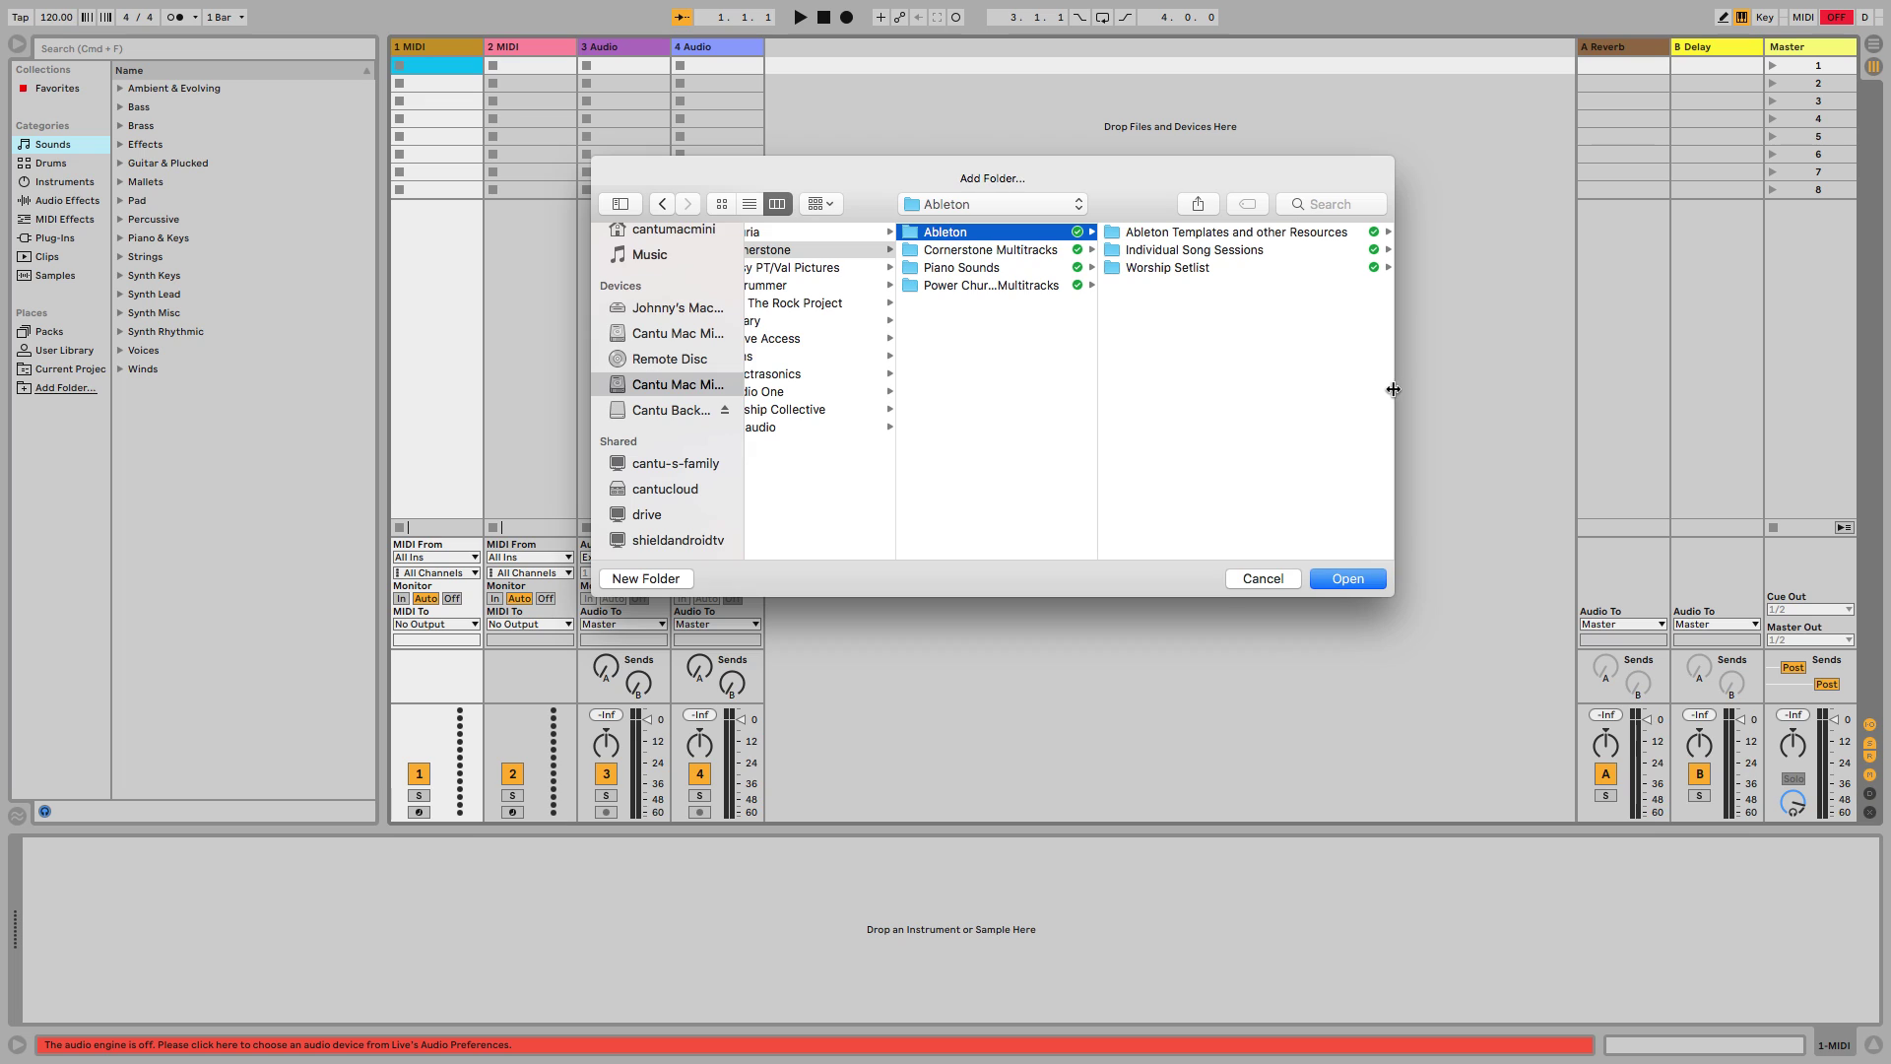
- Look through the contents of the Individual Song Sessions and Worship Setlist folders
left_click(1229, 256)
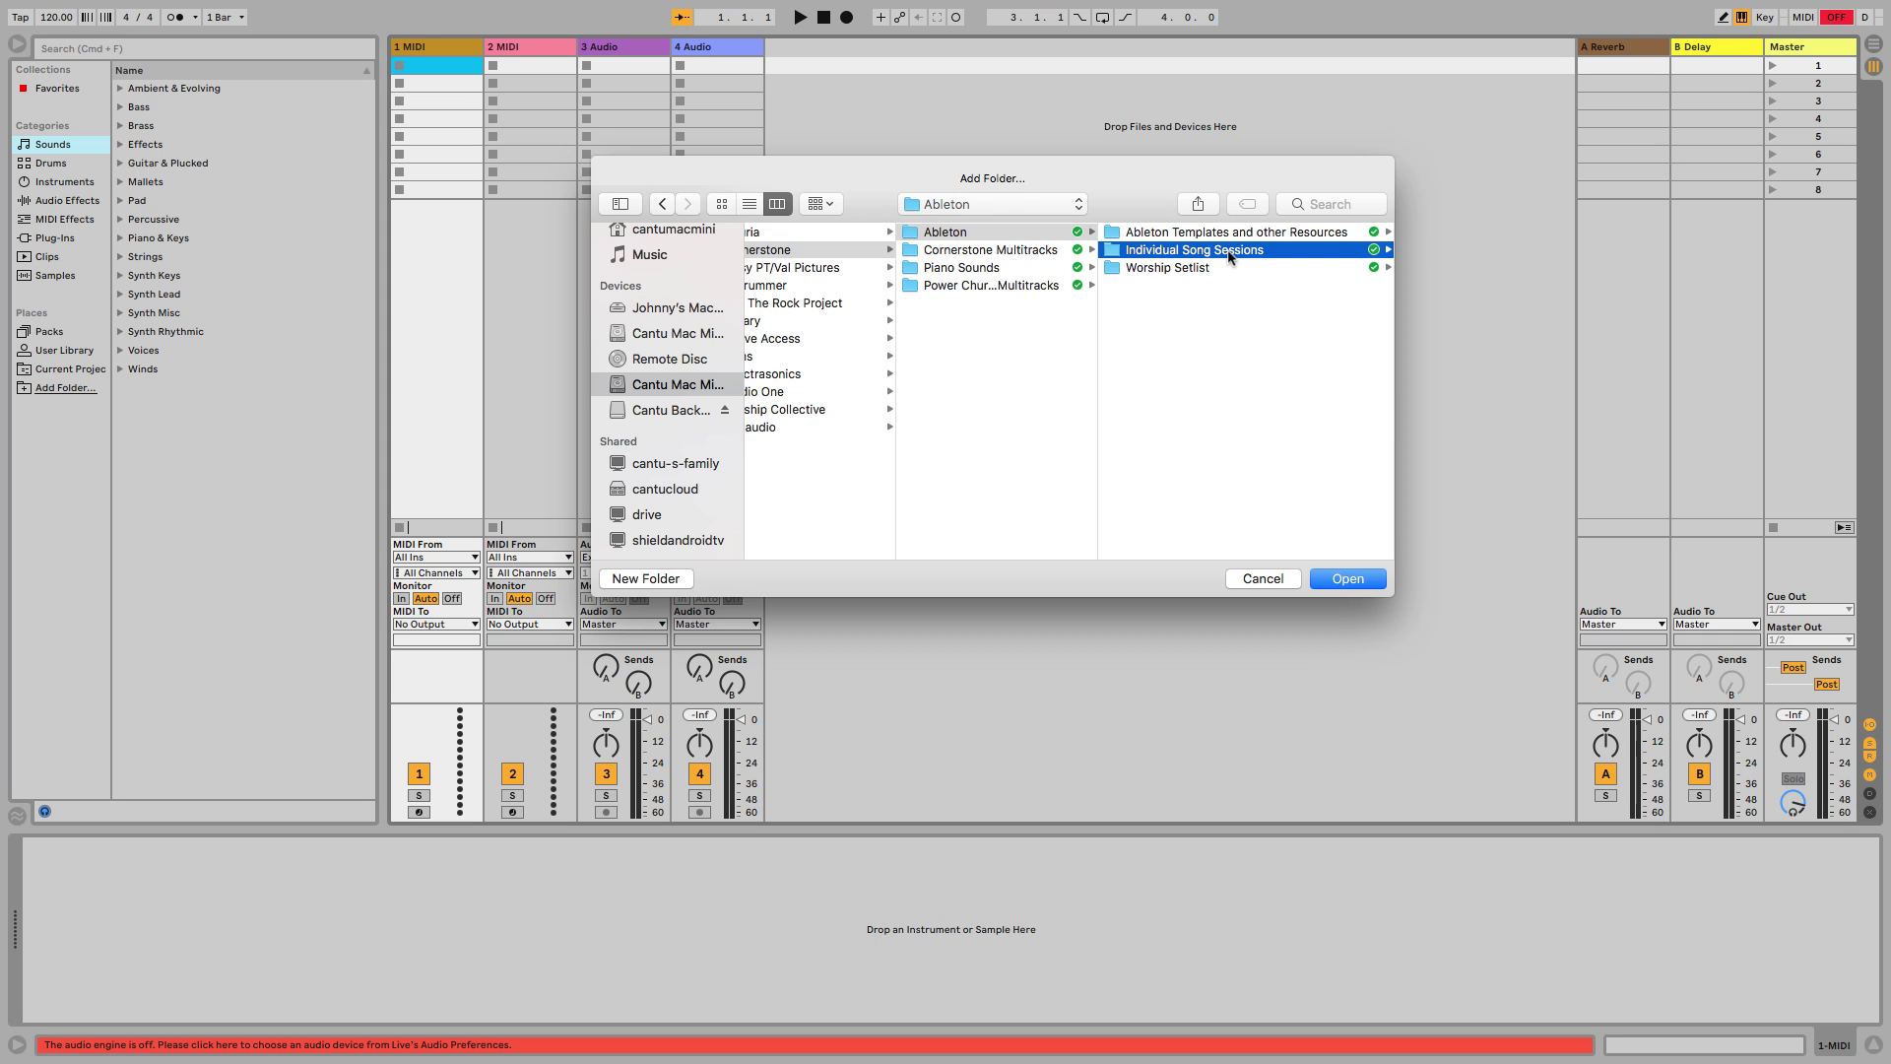
scroll(1196, 327, "down", 3)
scroll(1196, 327, "down", 10)
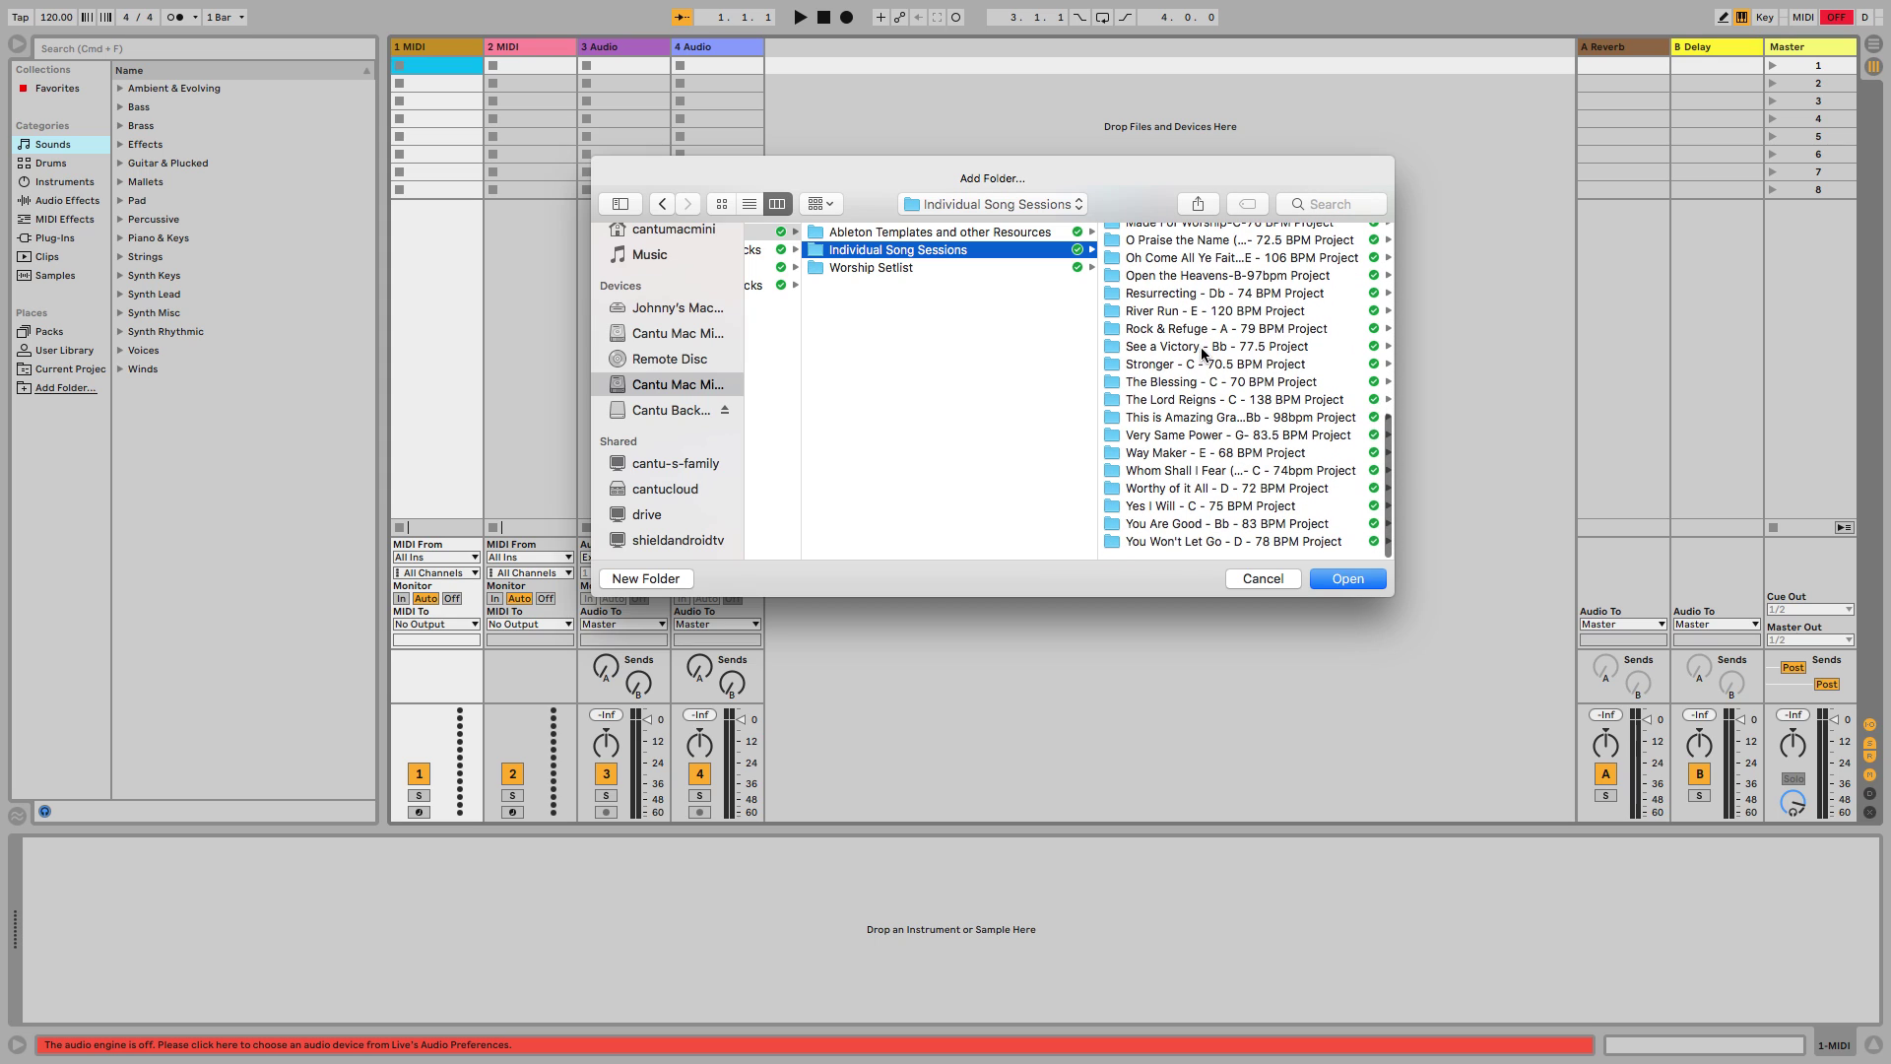
scroll(1201, 350, "up", 5)
left_click(913, 272)
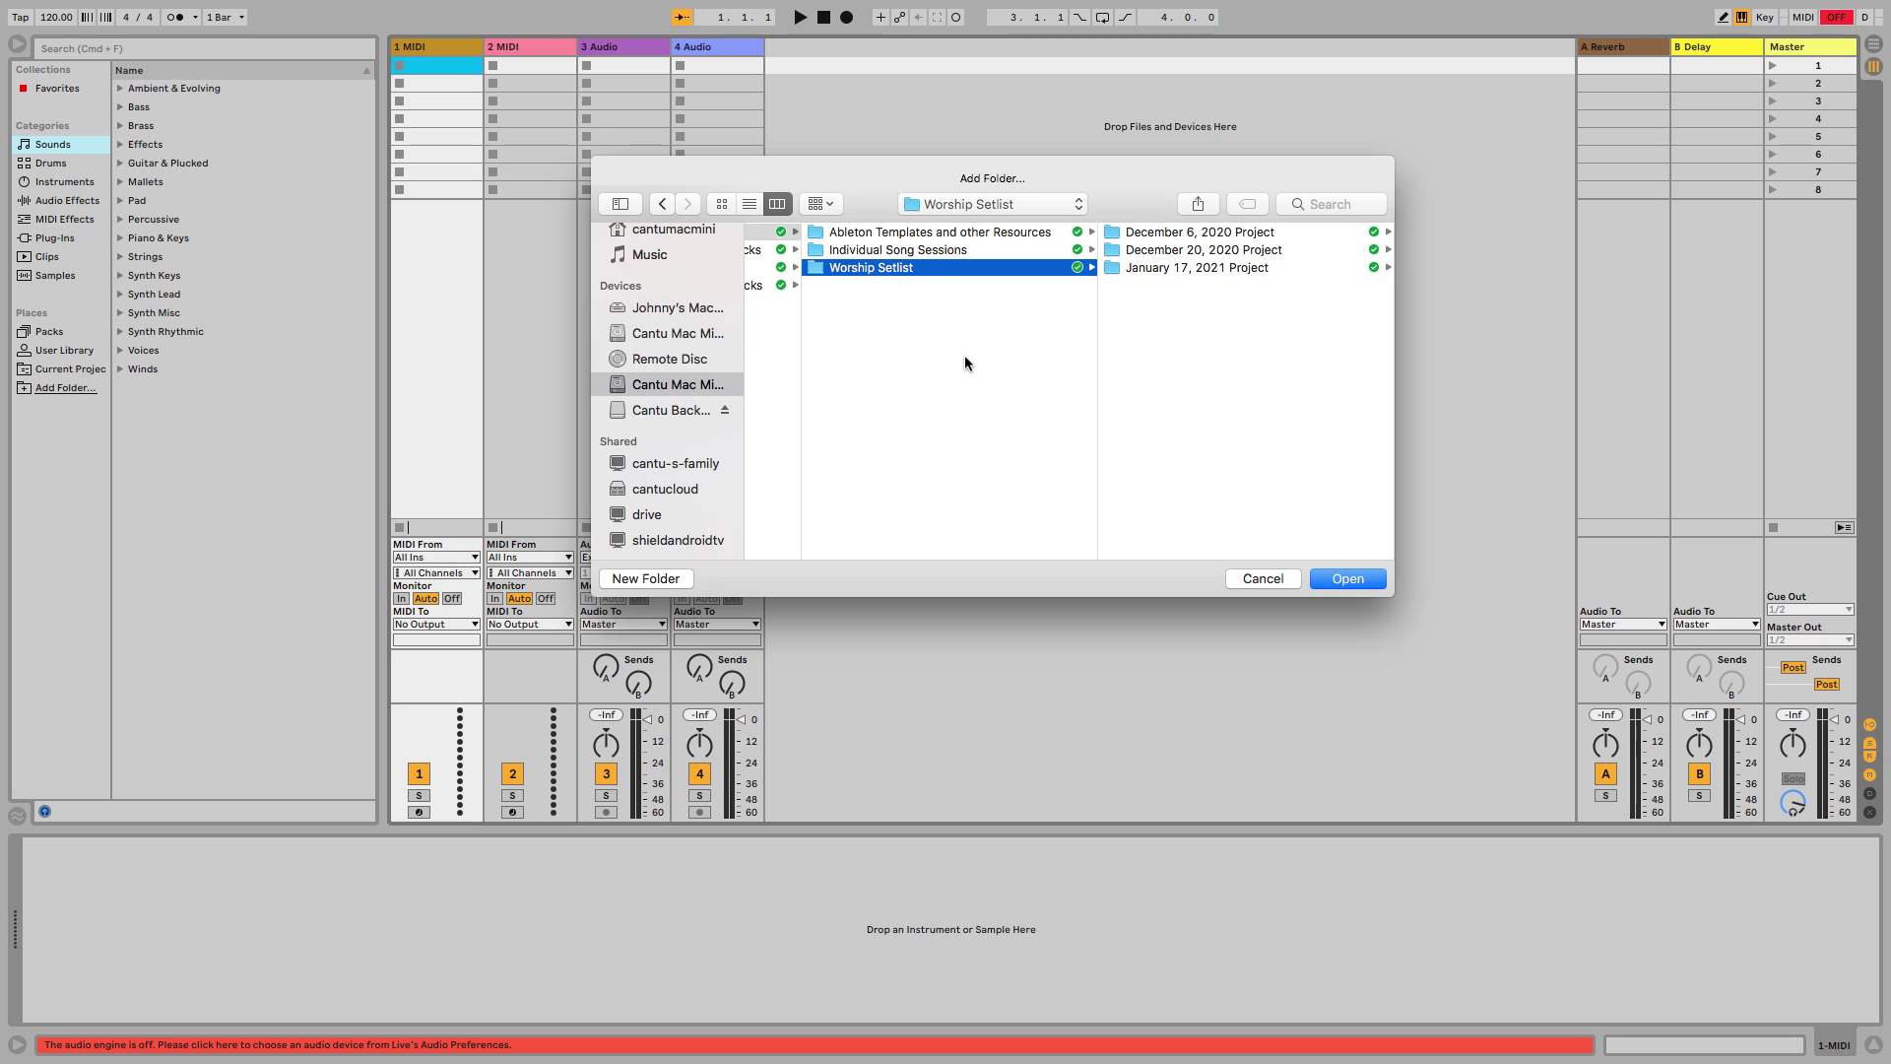
- Select the Ableton folder inside Cornerstone and add it to the browser's Places
scroll(960, 253, "left", 5)
left_click(981, 233)
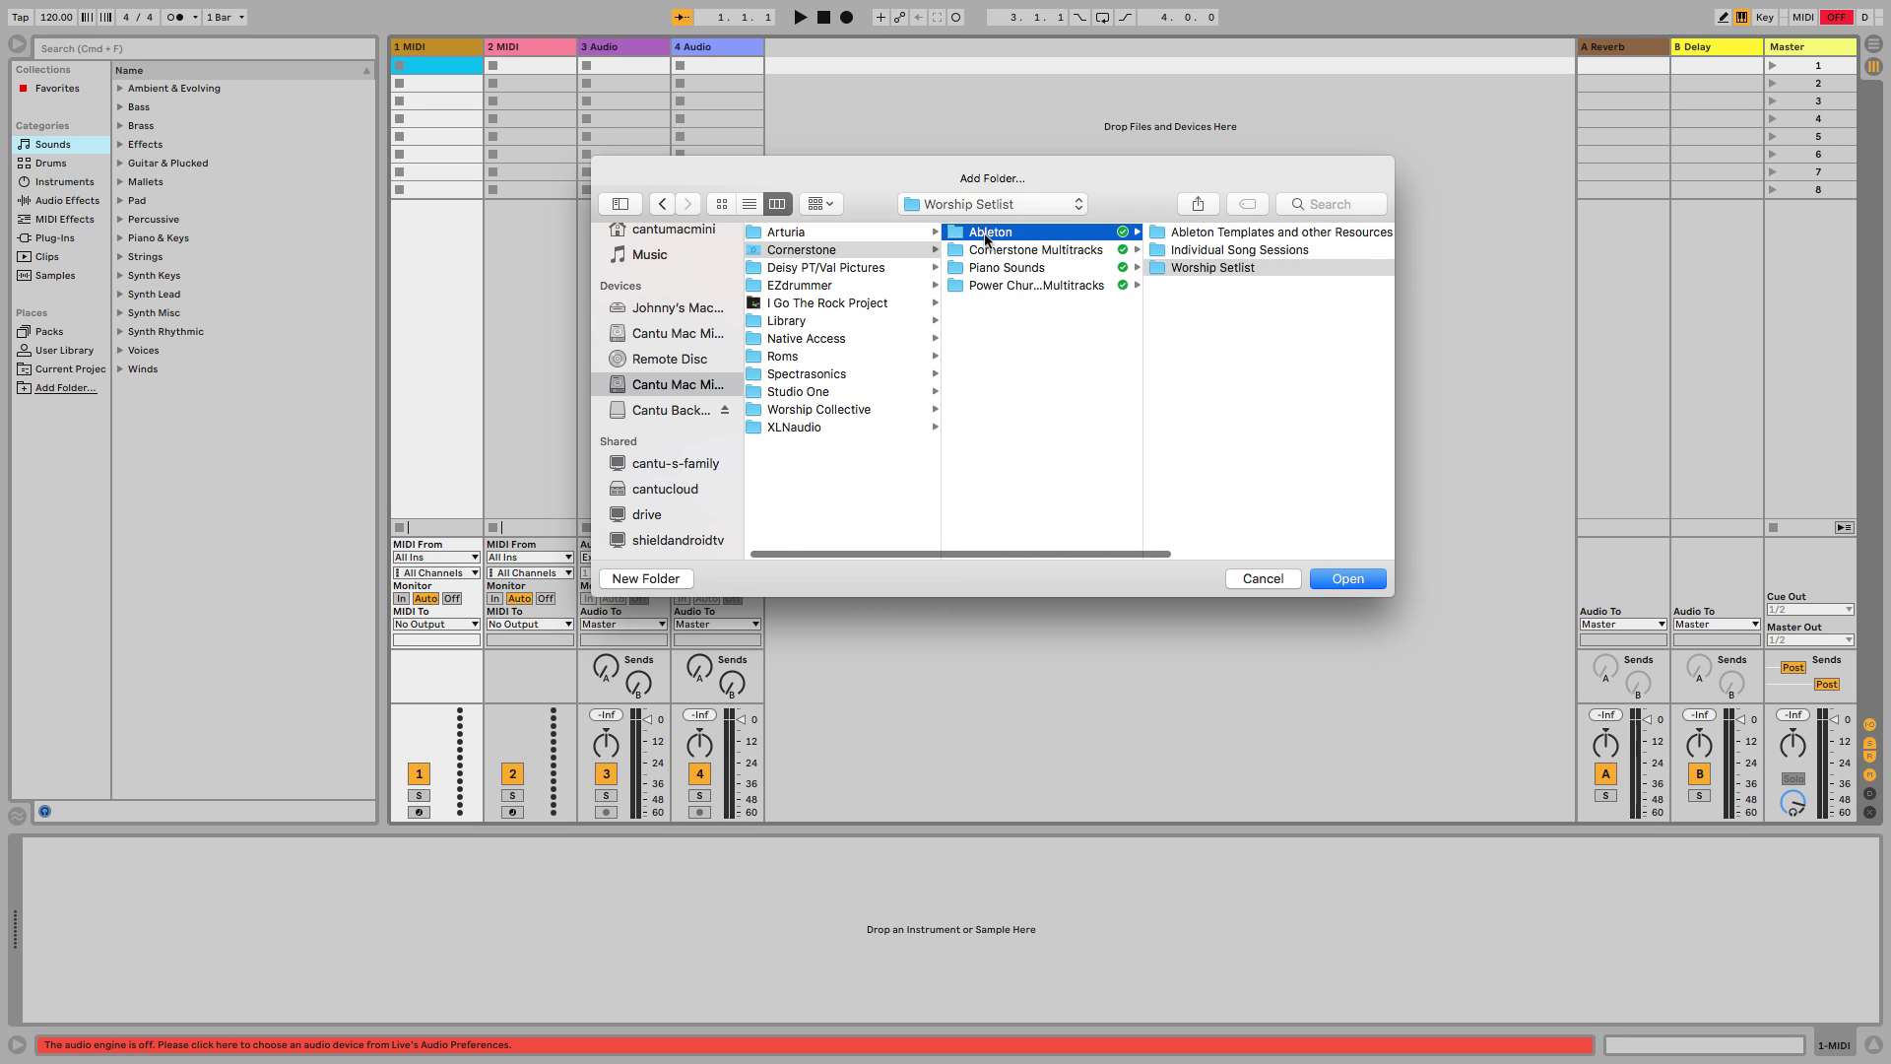
left_click(1339, 587)
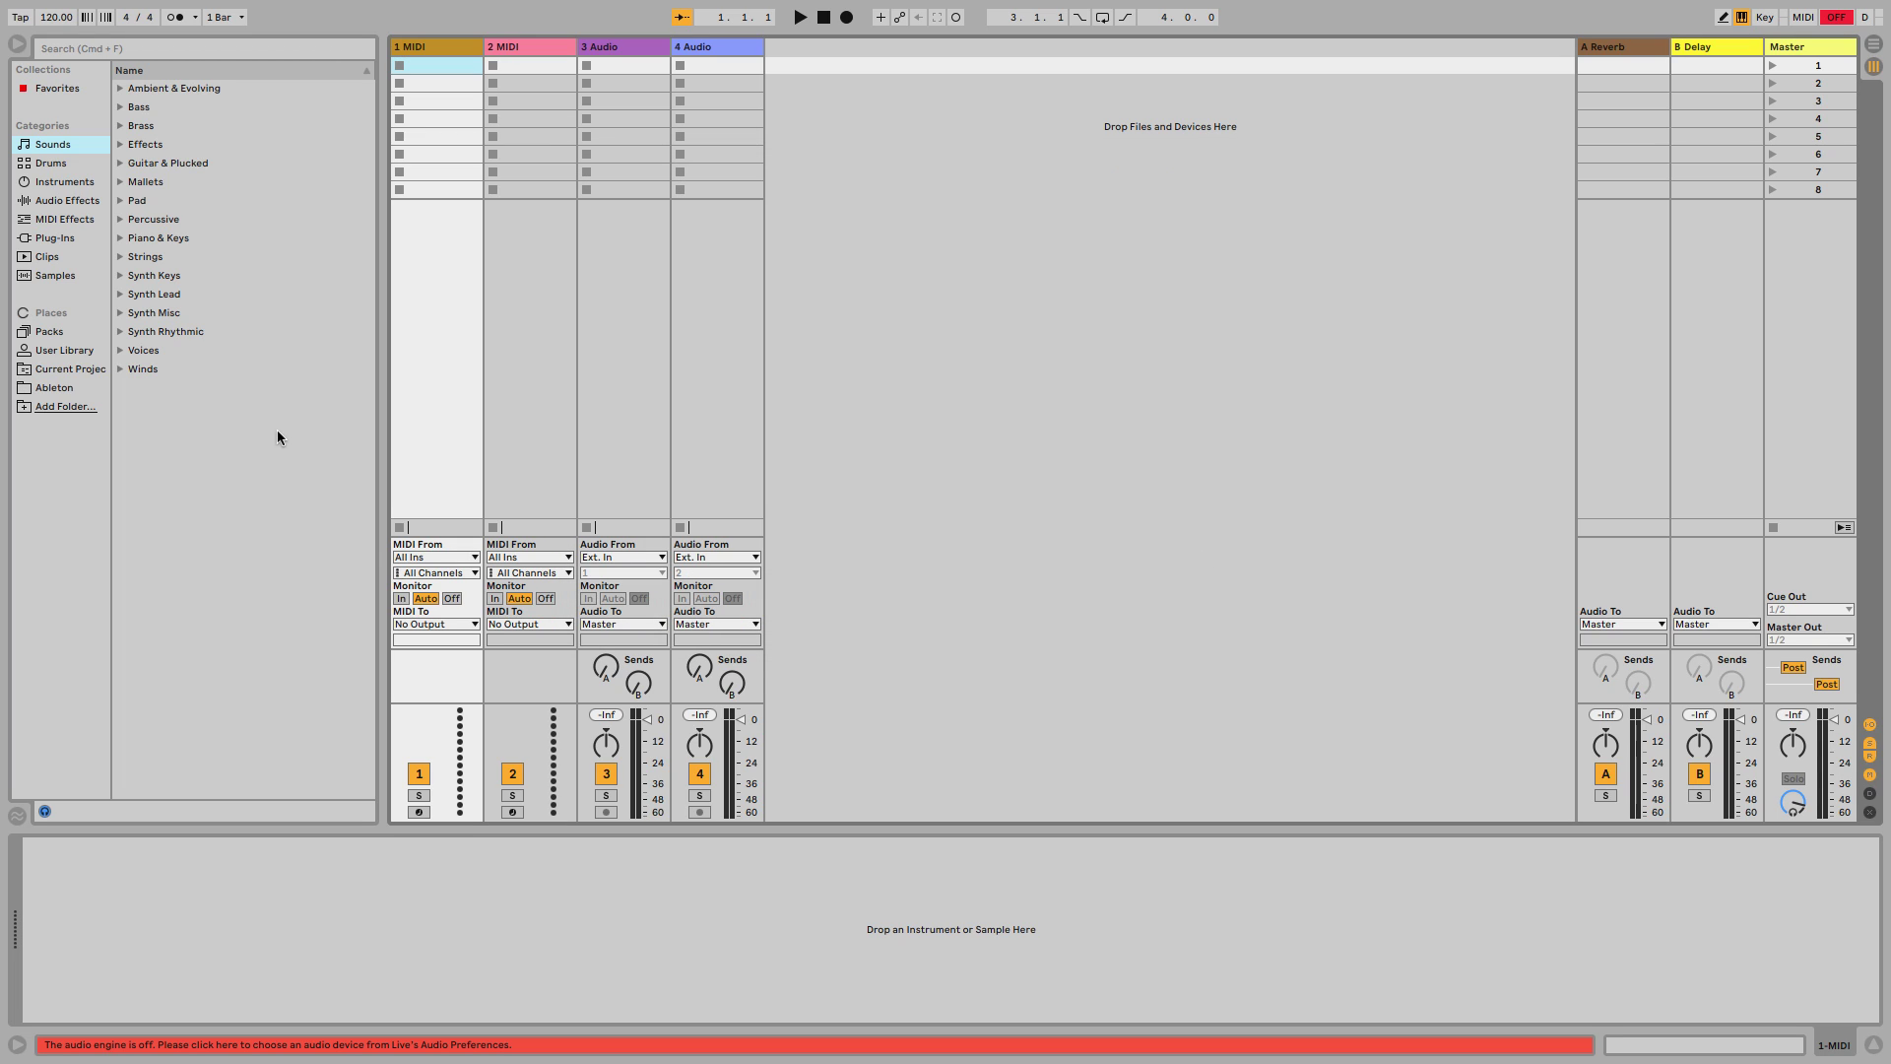
- Show the added Ableton folder in the browser and view its Individual Song Sessions subfolder, collapsing it again
left_click(40, 391)
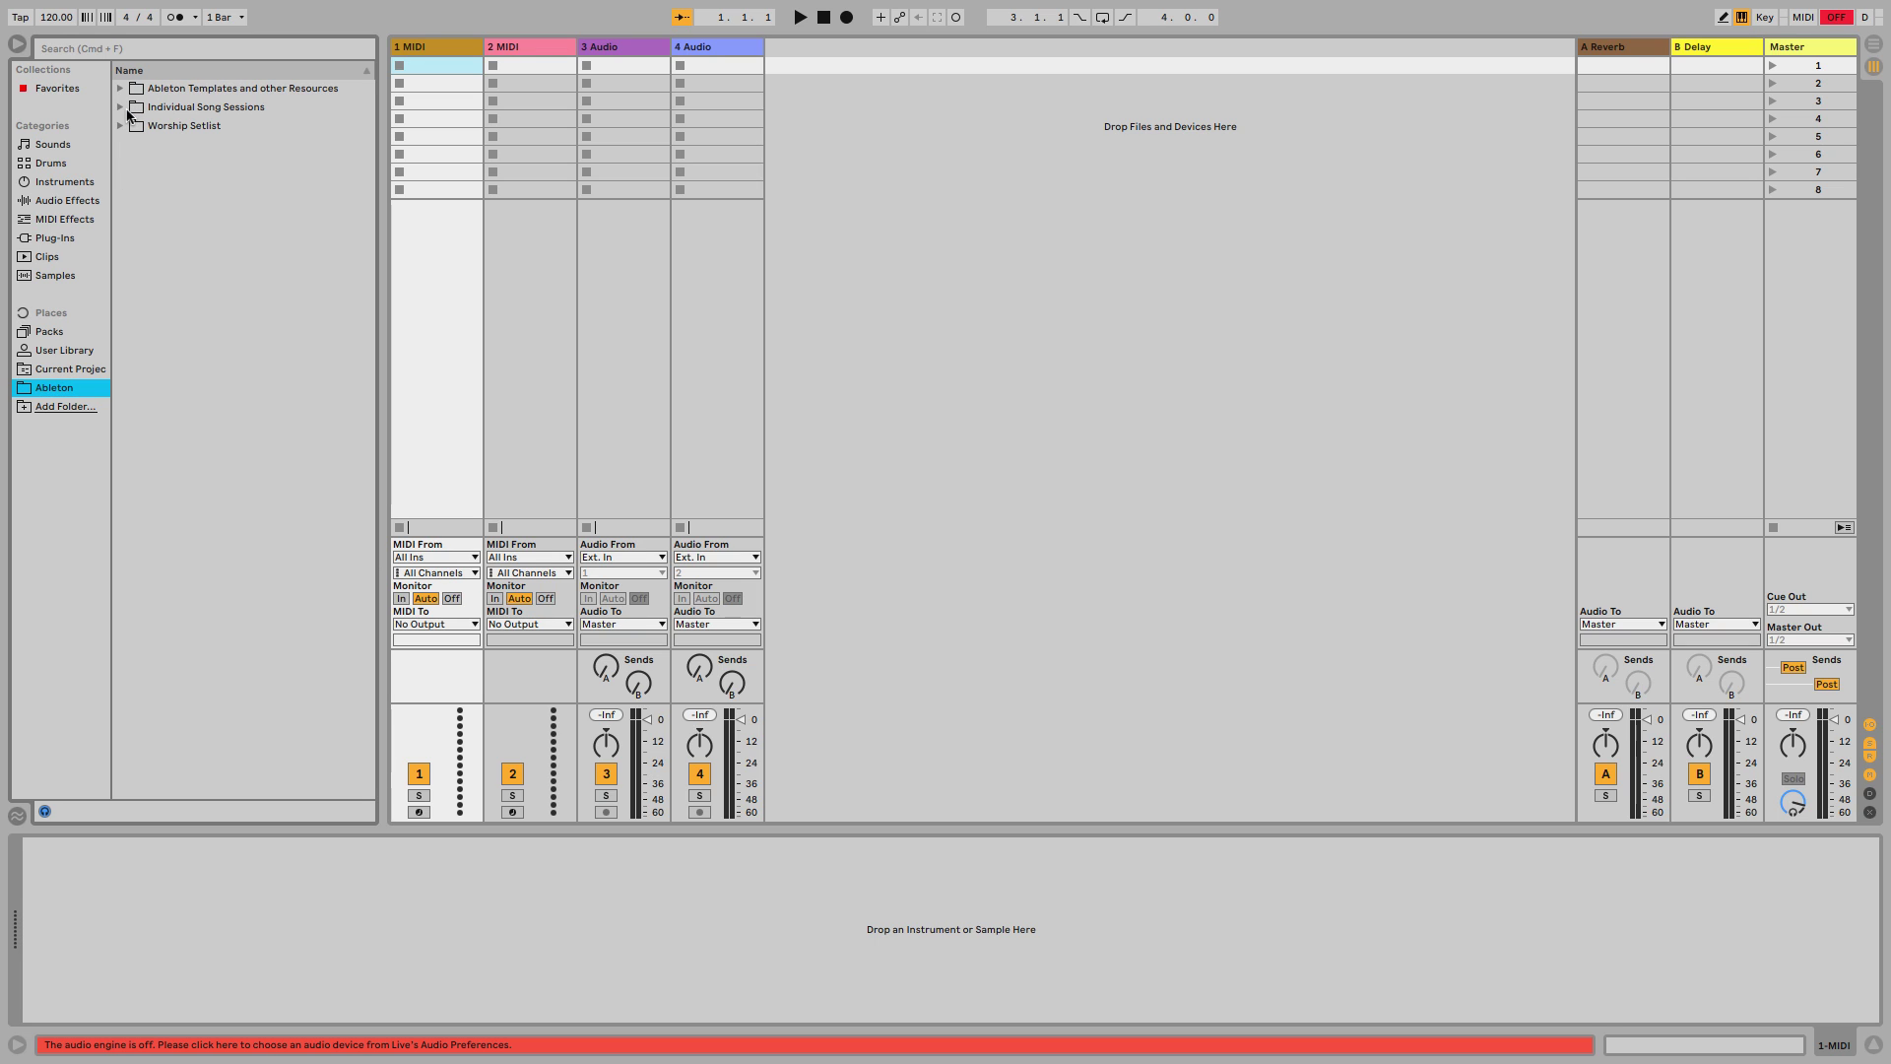
left_click(121, 108)
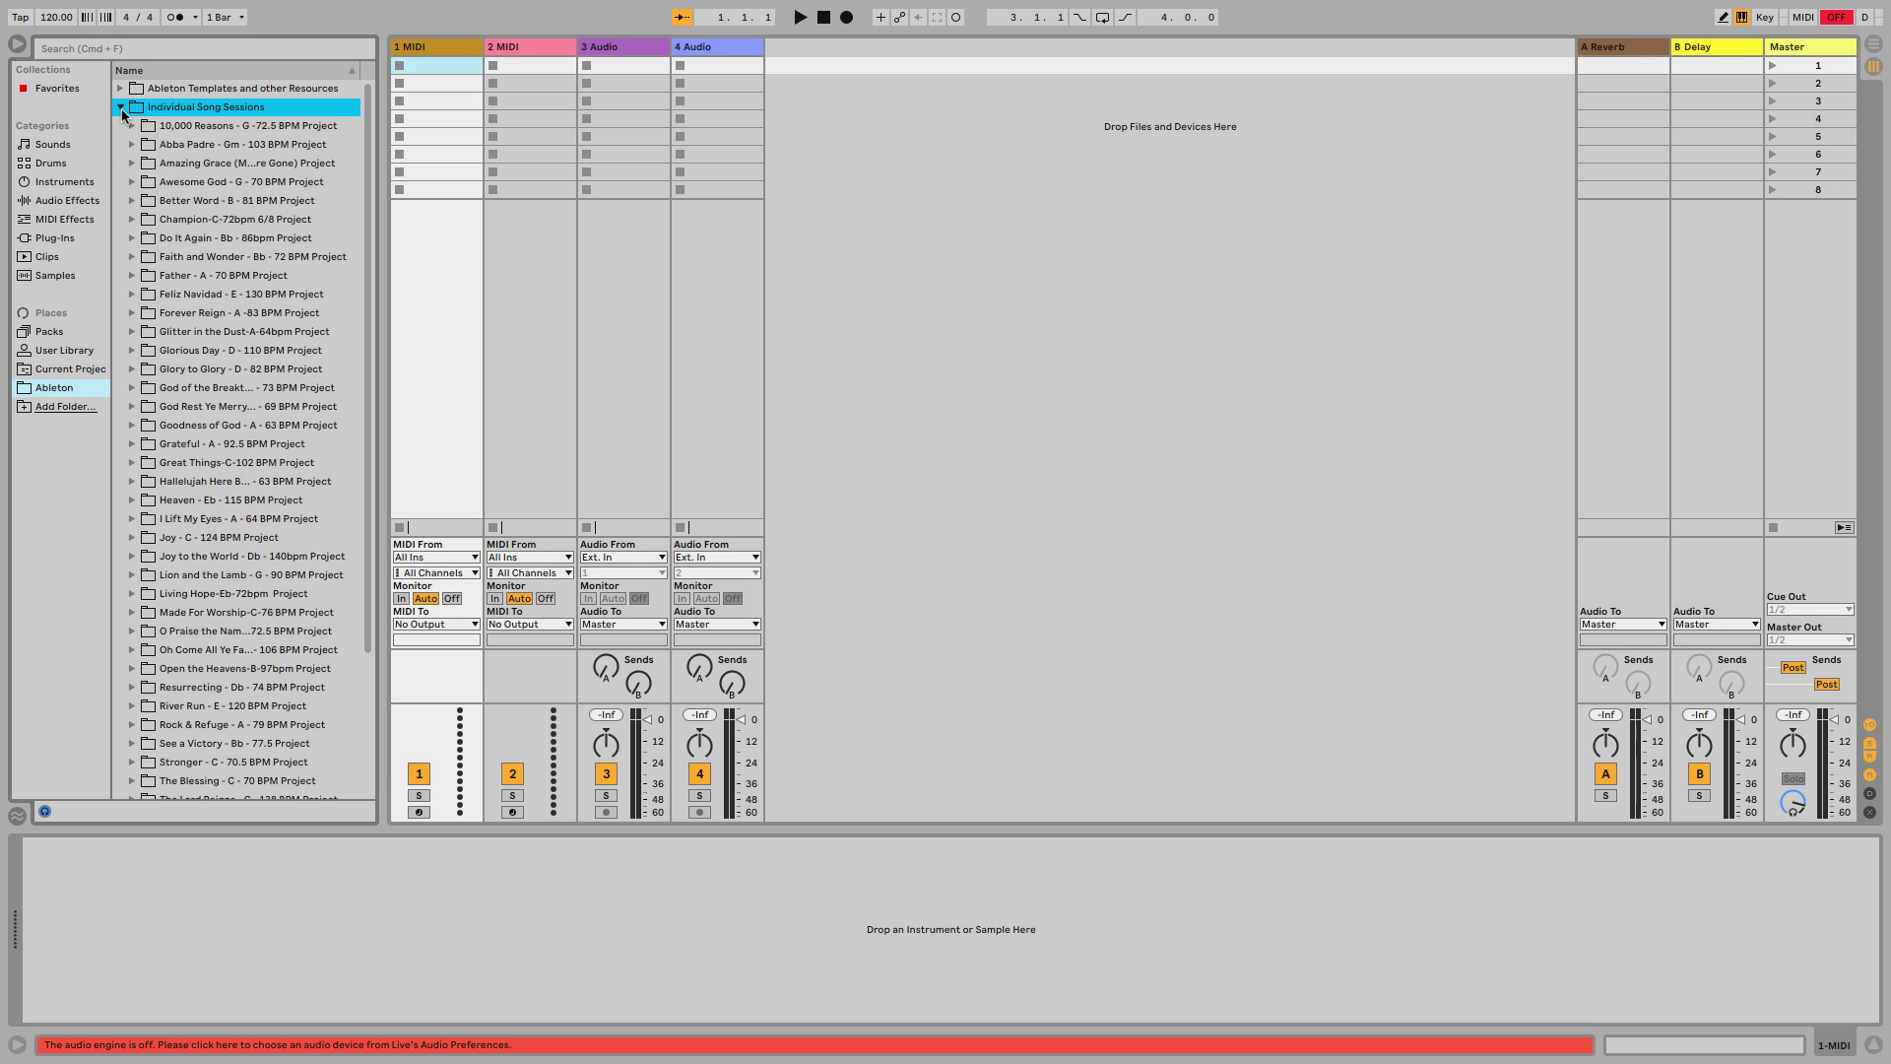
left_click(121, 108)
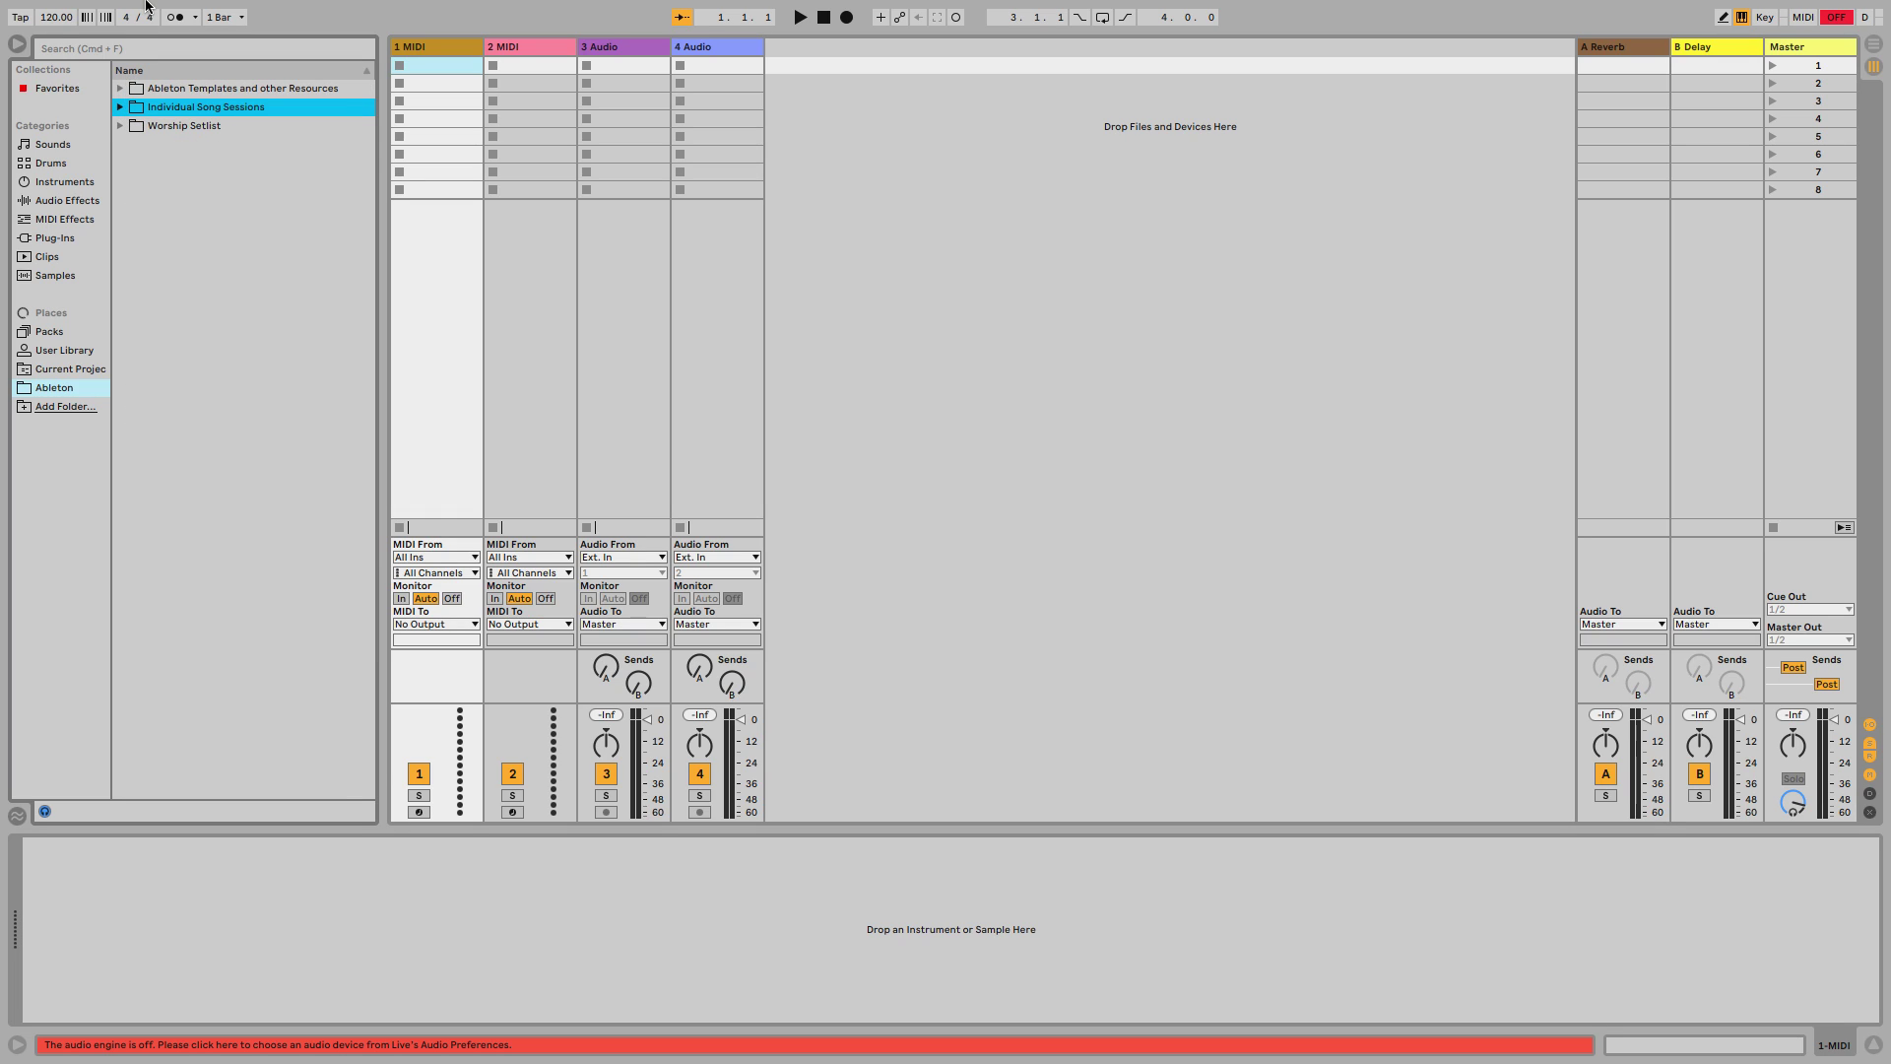
- Set both the audio output device and the audio input device to PreSonus Studio 192 Mobile in the audio preferences
mouse_move(147, 8)
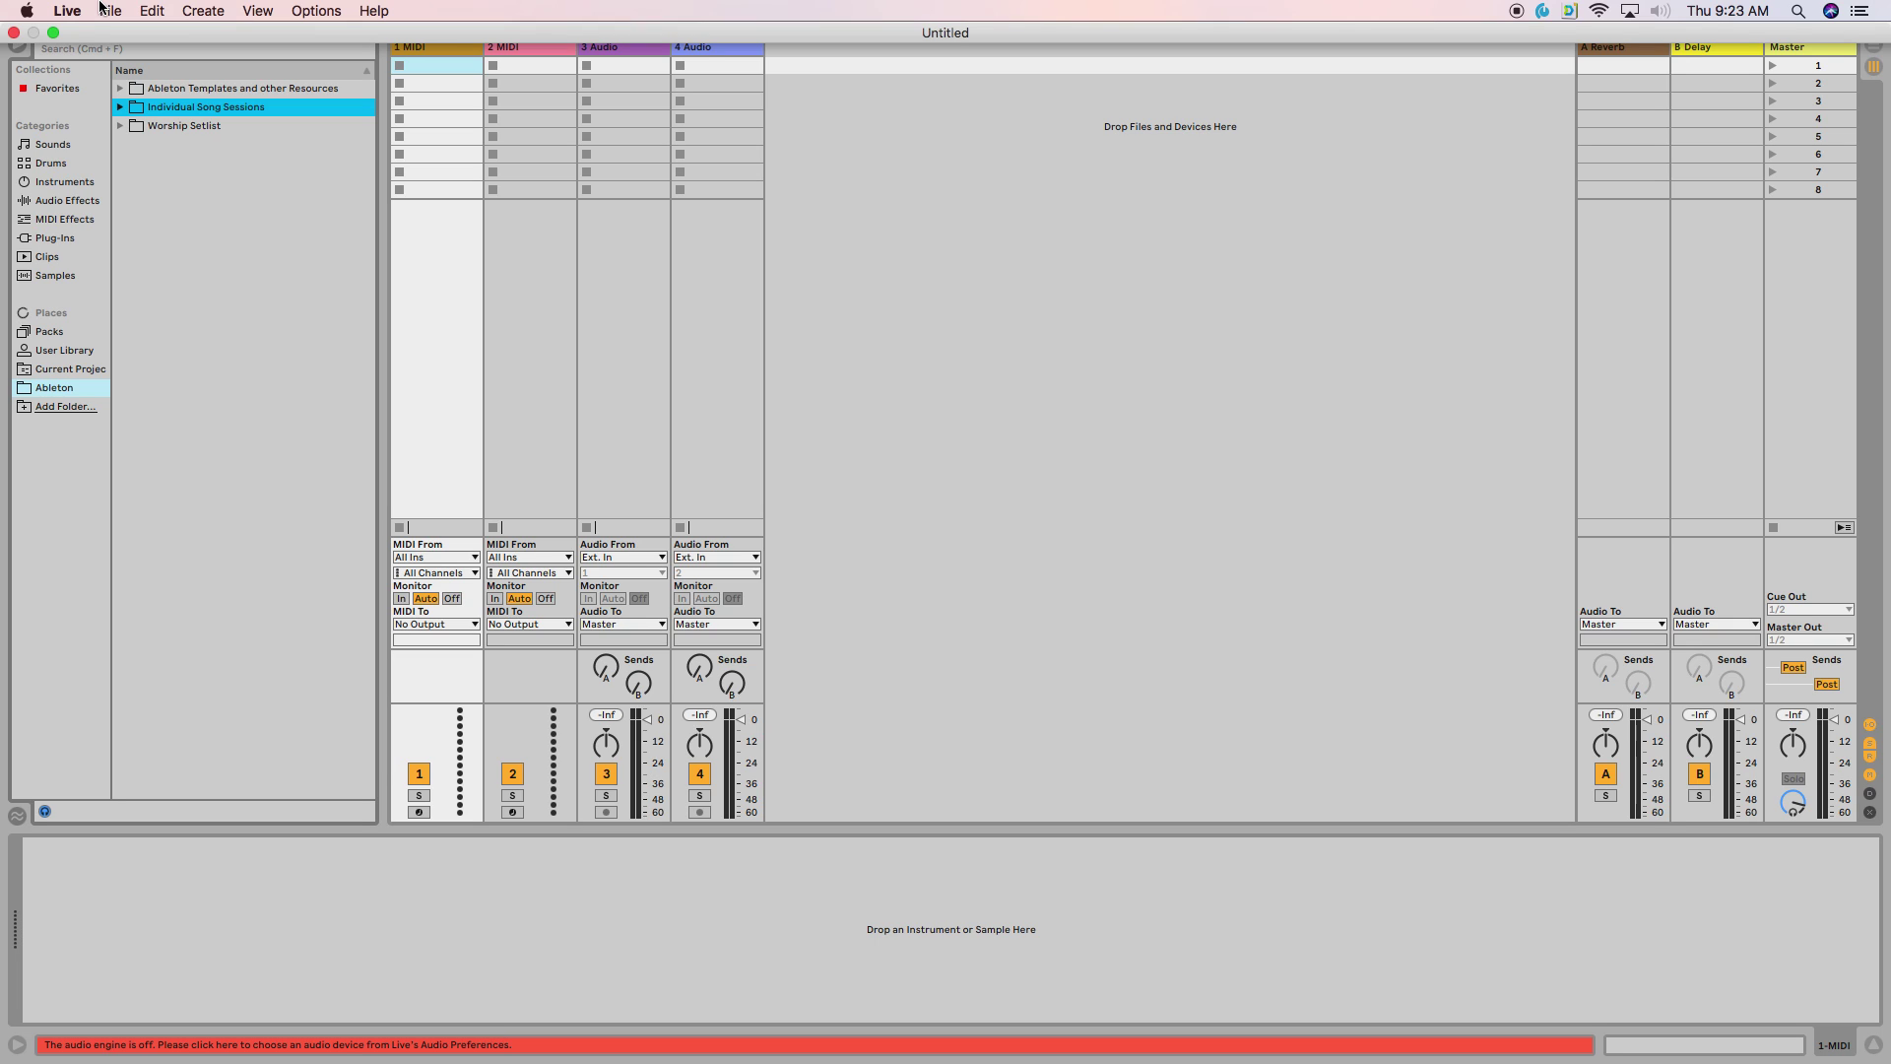
left_click(103, 10)
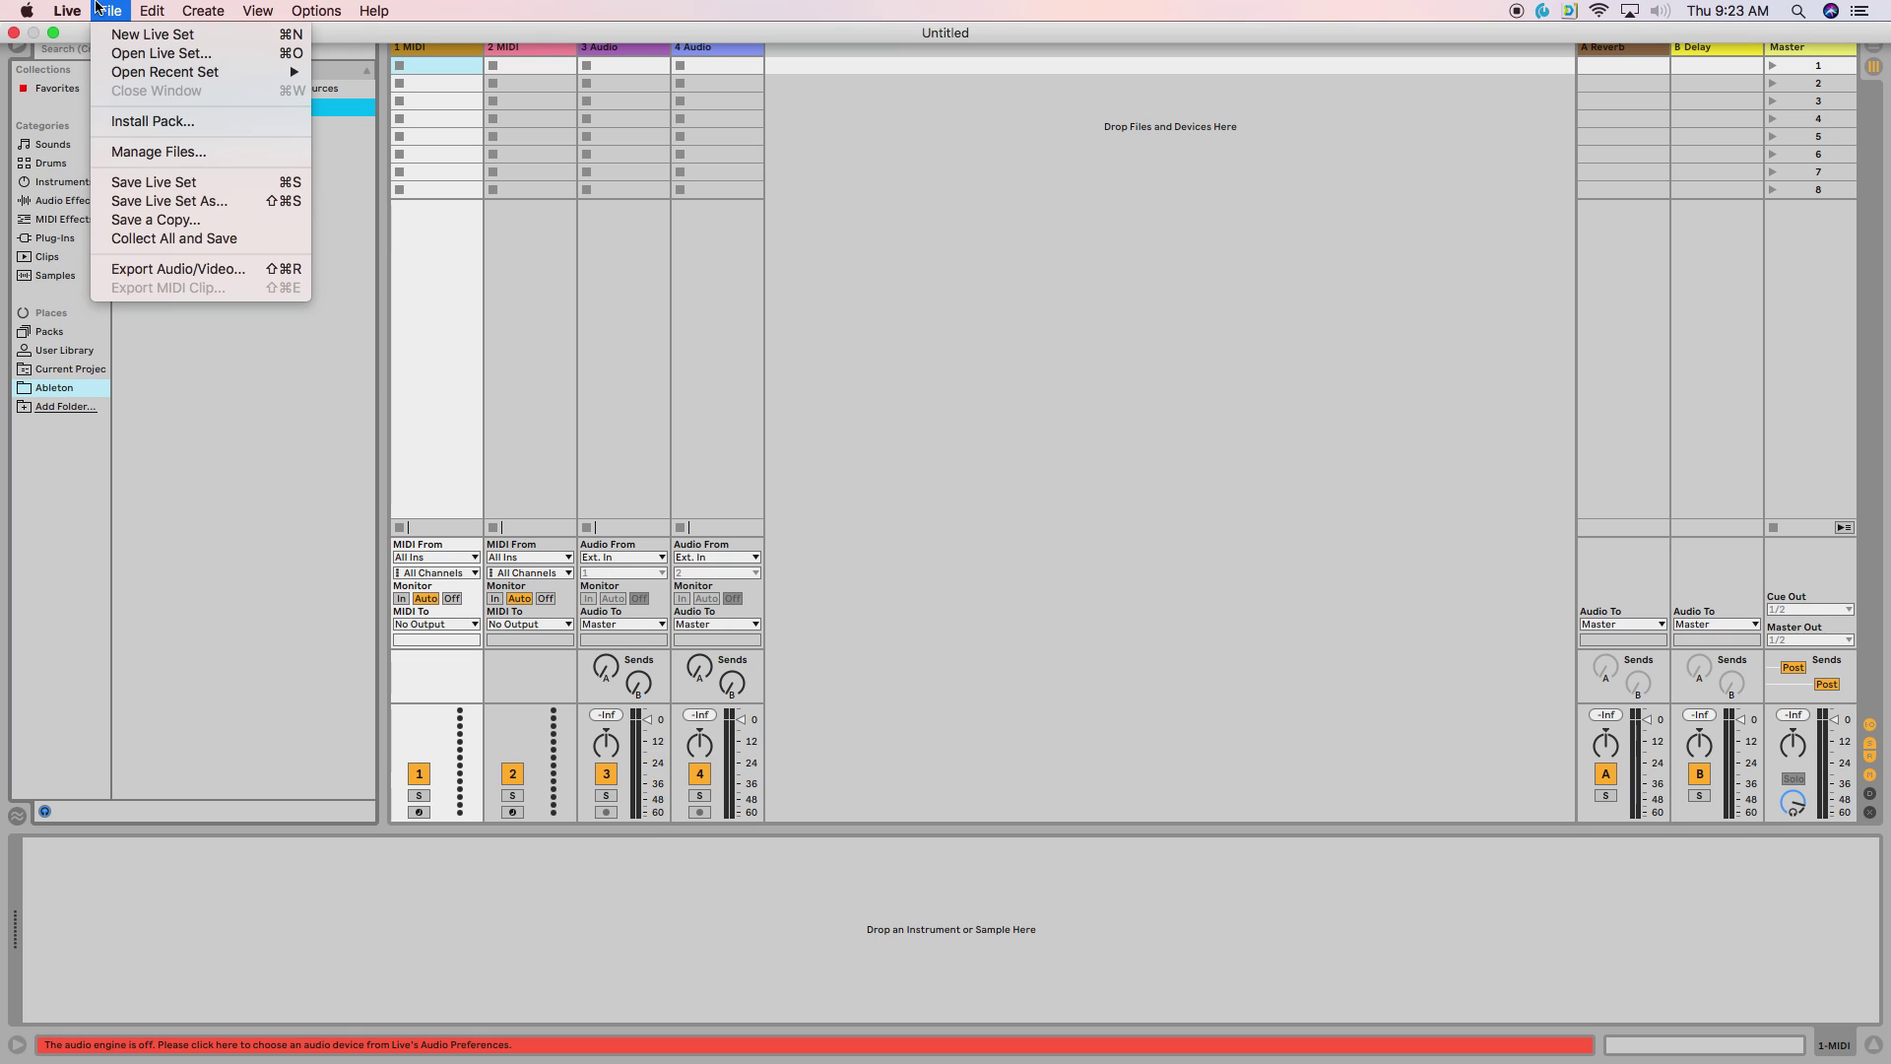
mouse_move(67, 10)
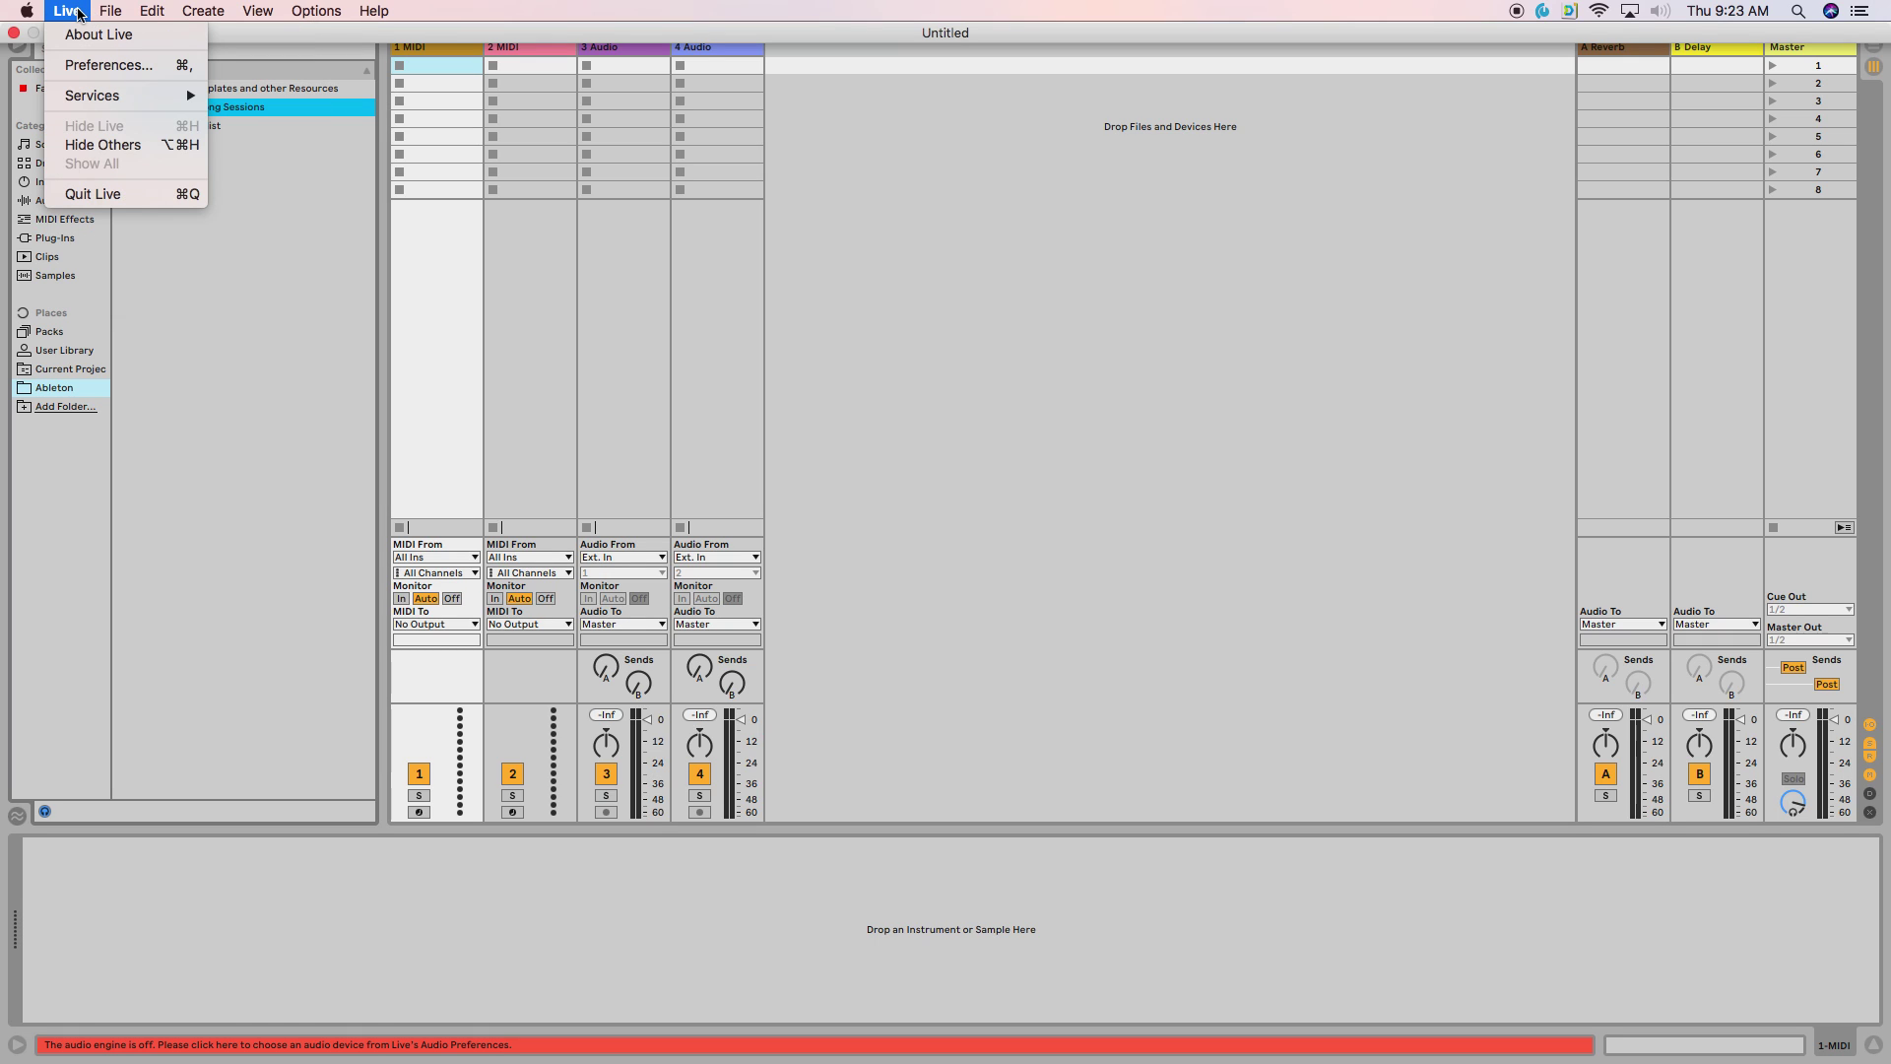
left_click(80, 65)
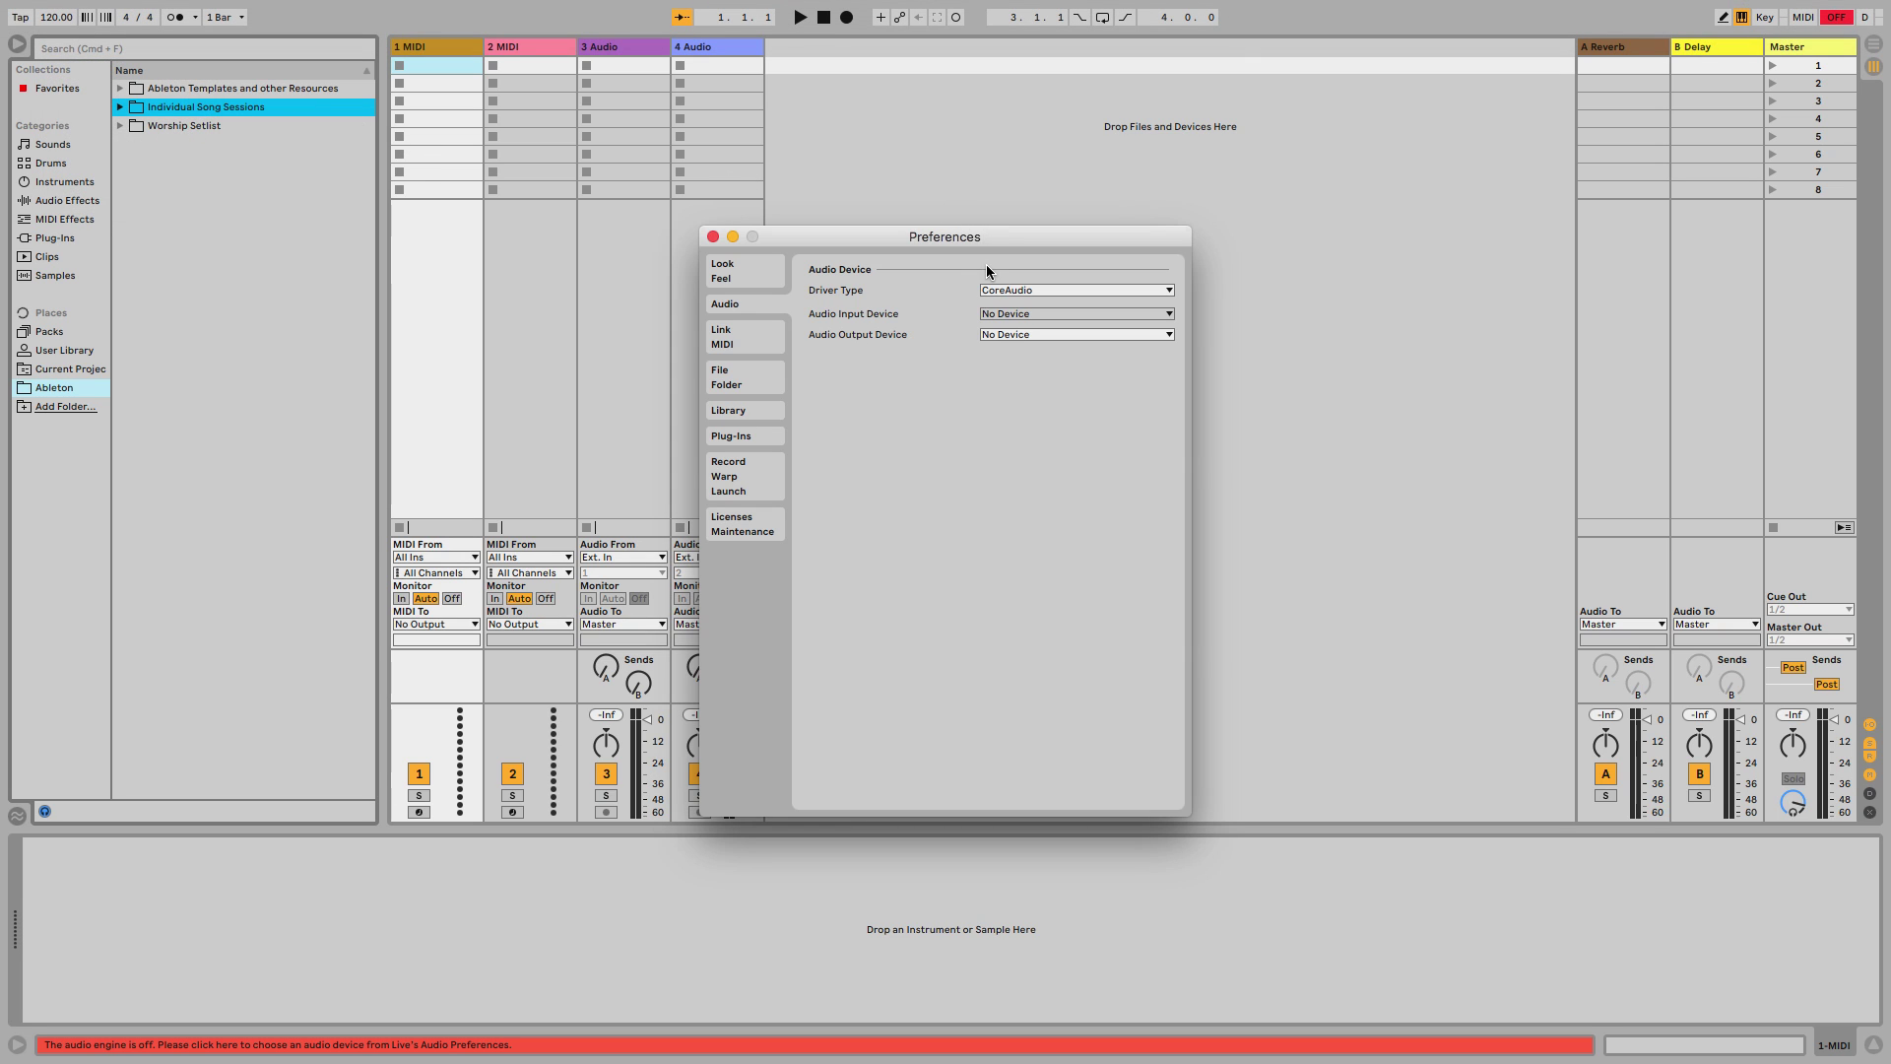
left_click(731, 279)
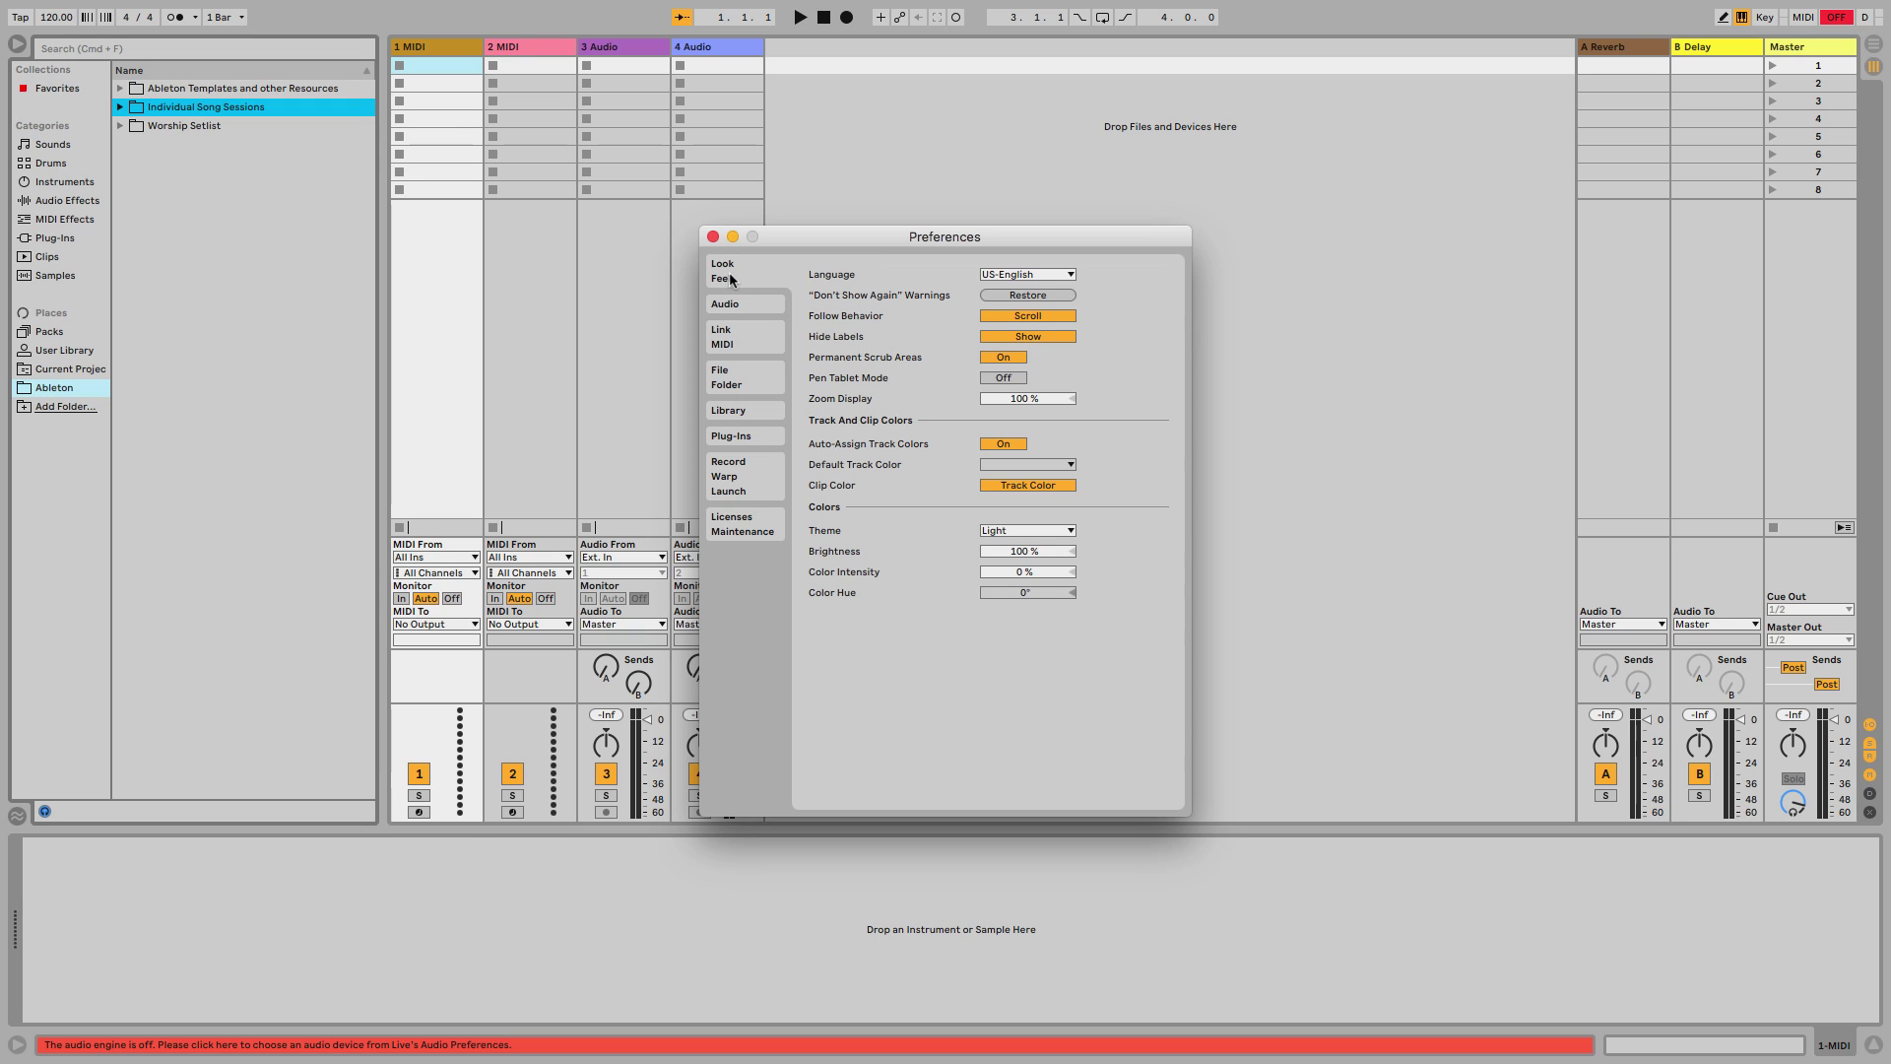
left_click(738, 305)
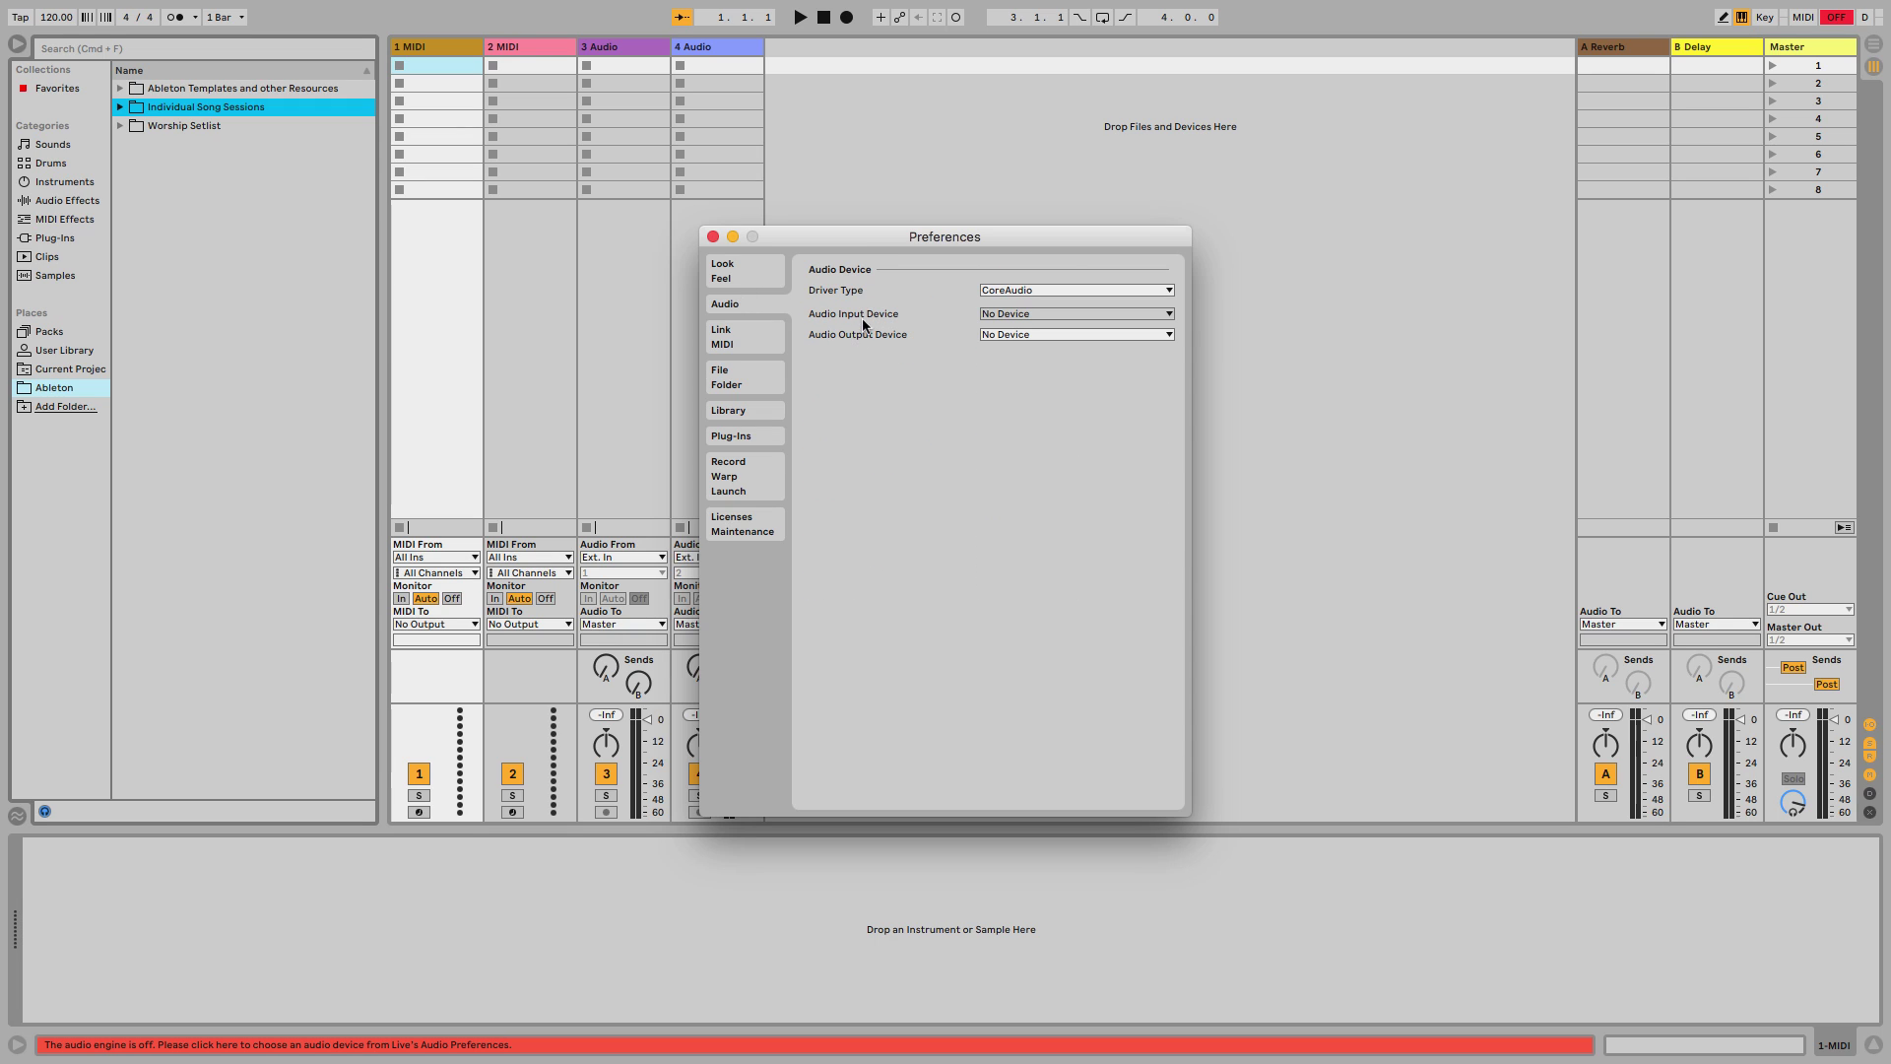
left_click(1005, 335)
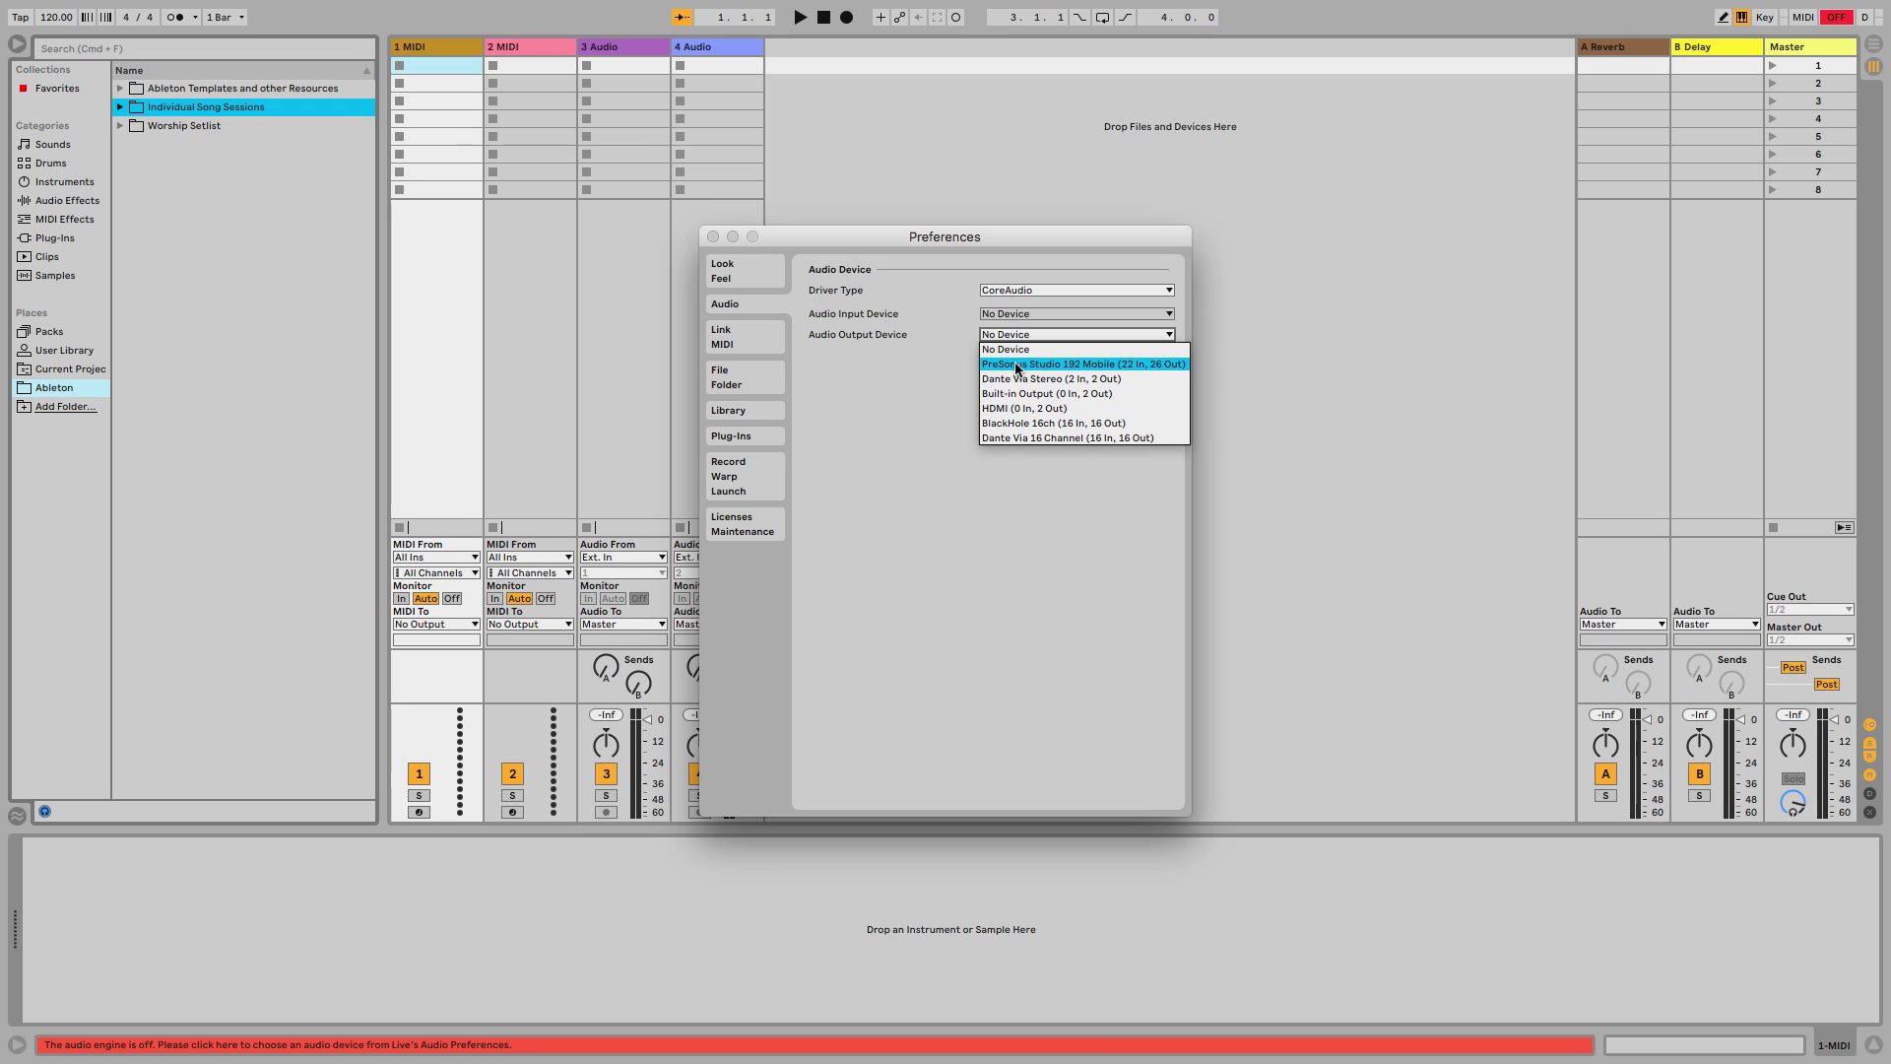
left_click(1017, 366)
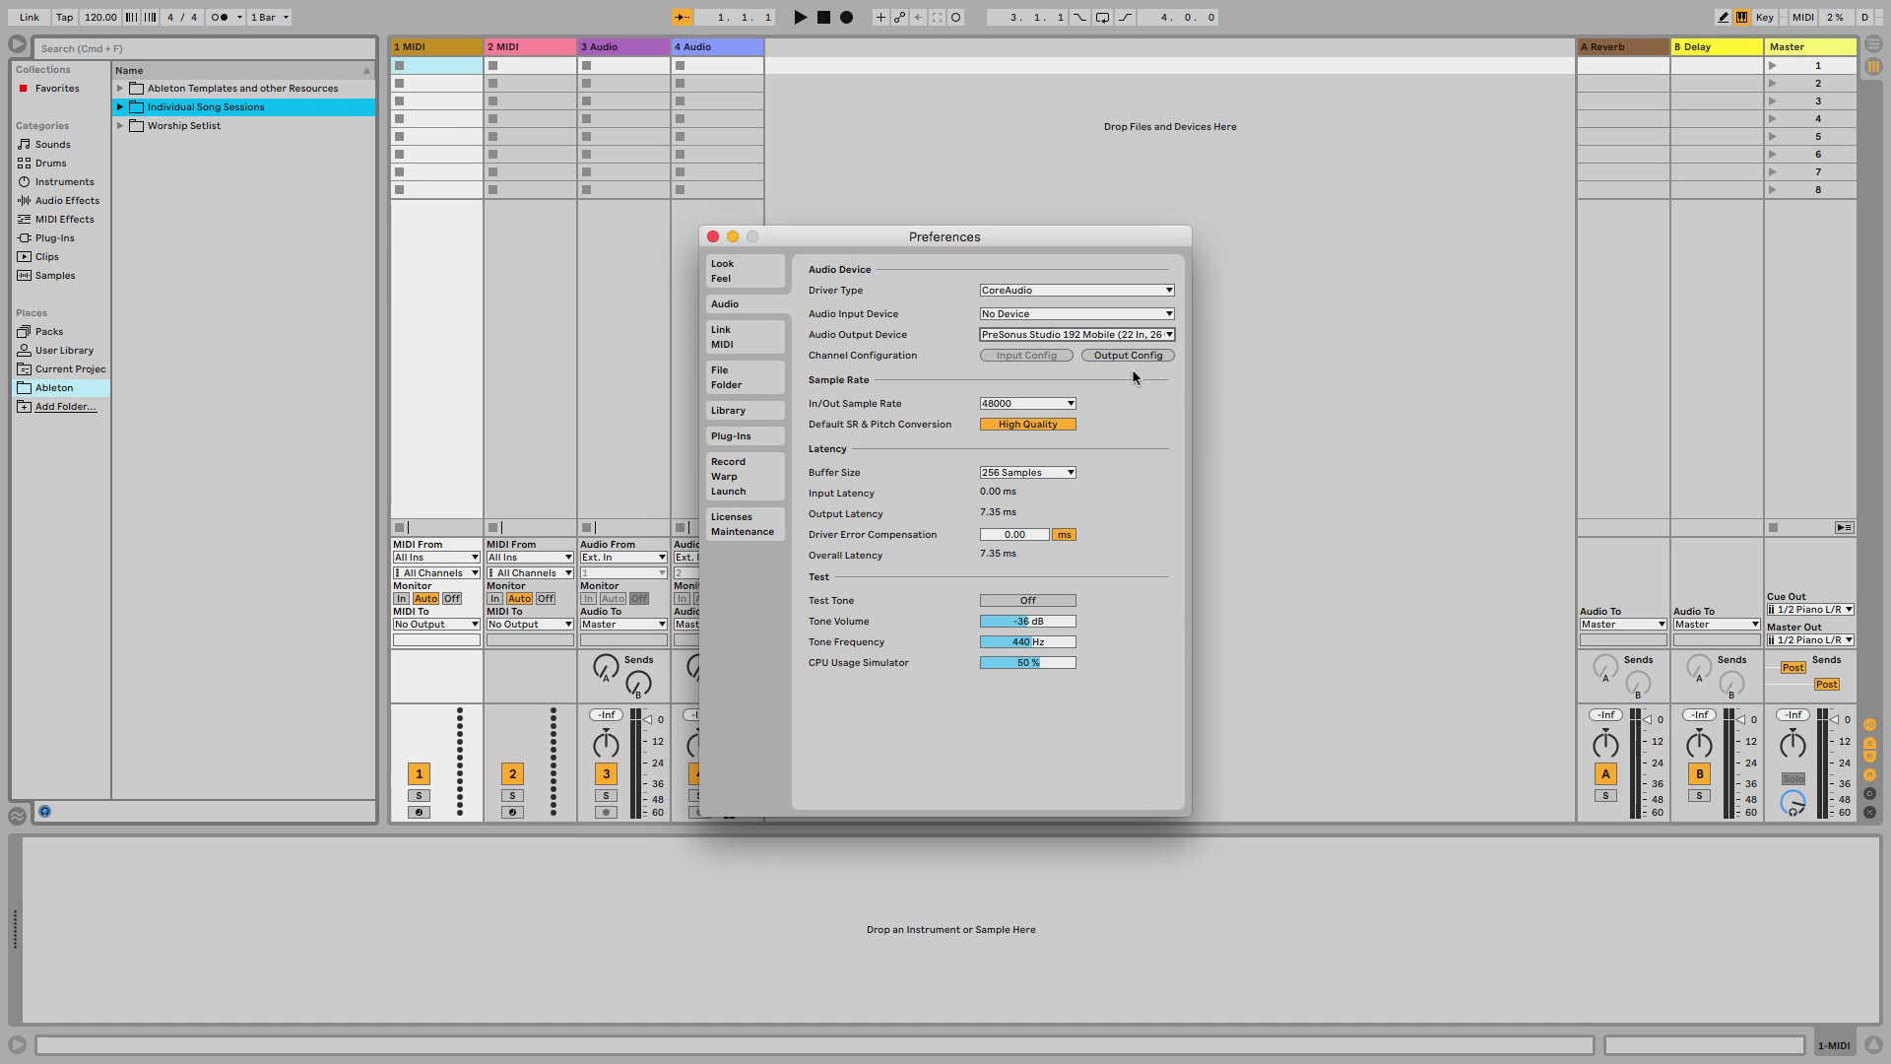
left_click(1100, 315)
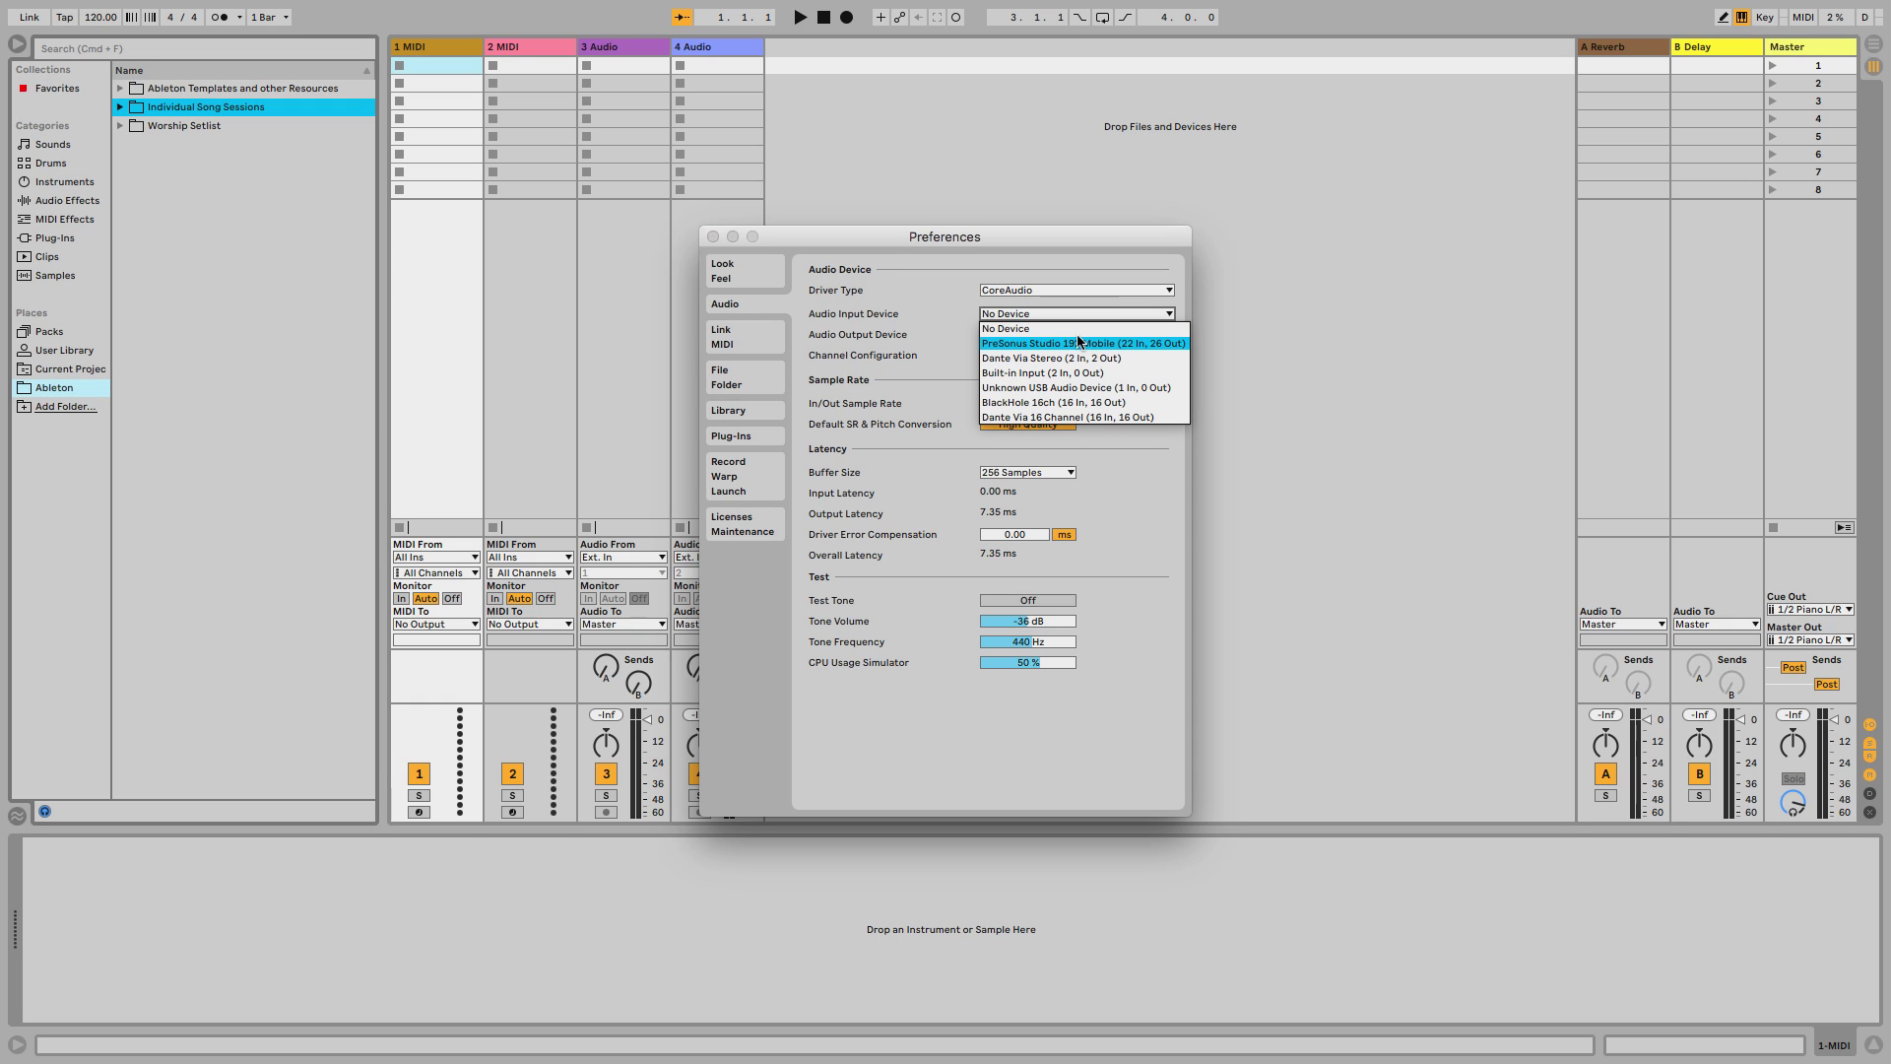
left_click(1079, 342)
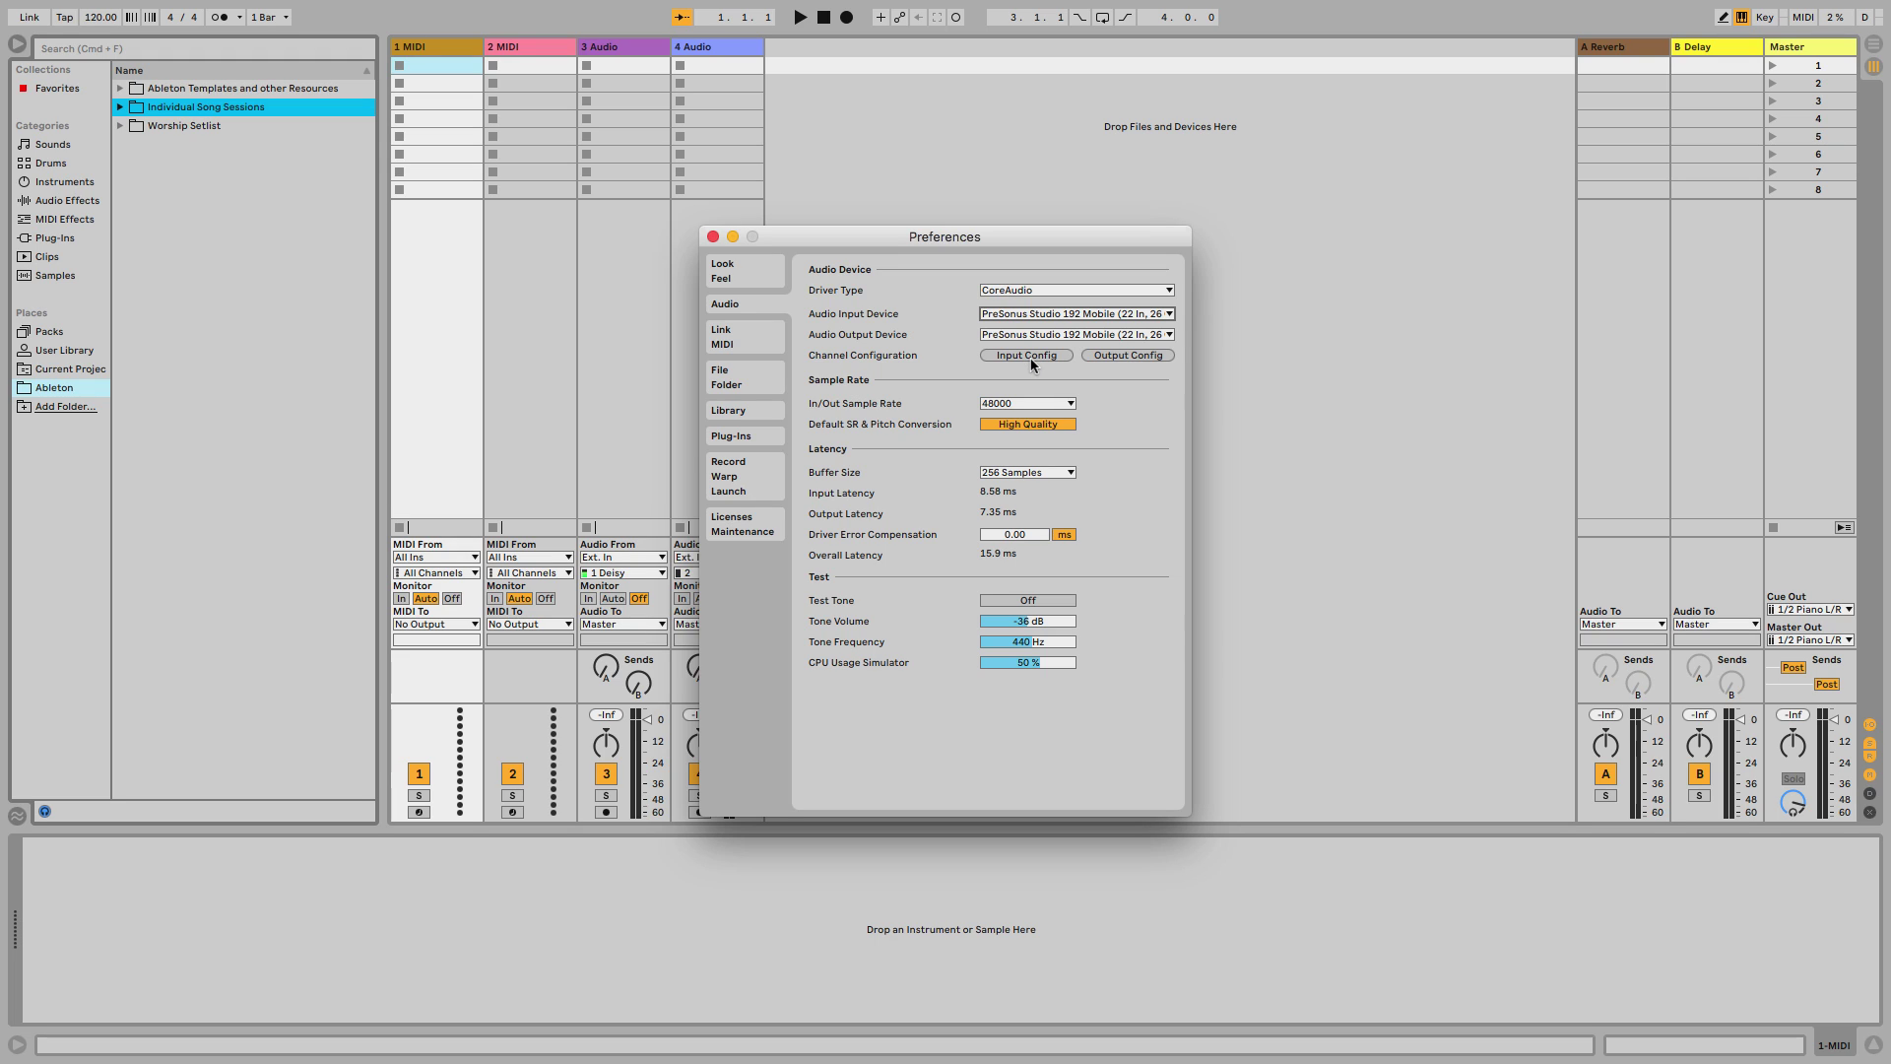
- Open the output channel configuration and clear all existing labels of the mono and stereo outputs
left_click(1107, 355)
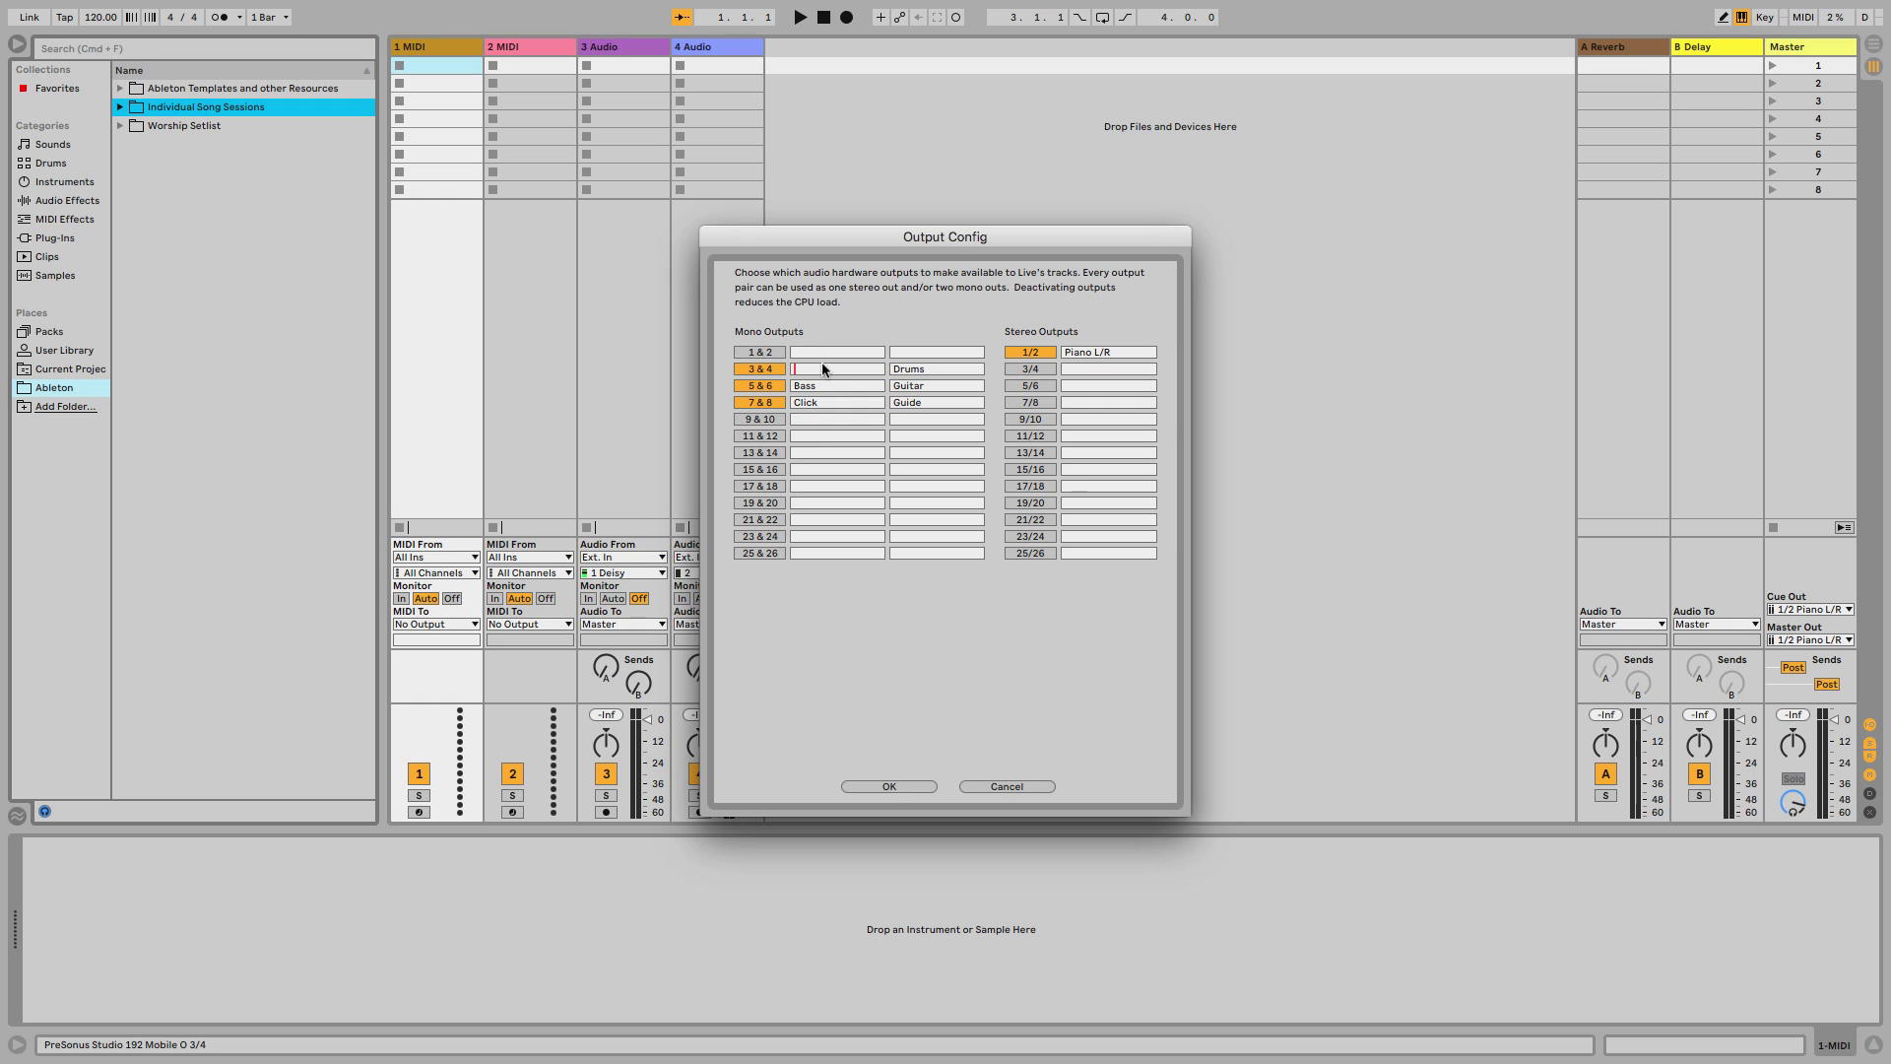
key("Tab")
key("BackSpace")
key("Tab")
double_click(1070, 352)
key("BackSpace")
double_click(845, 386)
key("BackSpace")
key("Tab")
key("BackSpace")
key("Tab")
double_click(827, 403)
key("BackSpace")
key("Tab")
key("BackSpace")
- Deactivate the mono output pairs 3 & 4, 5 & 6 and 7 & 8
left_click(780, 370)
left_click(774, 386)
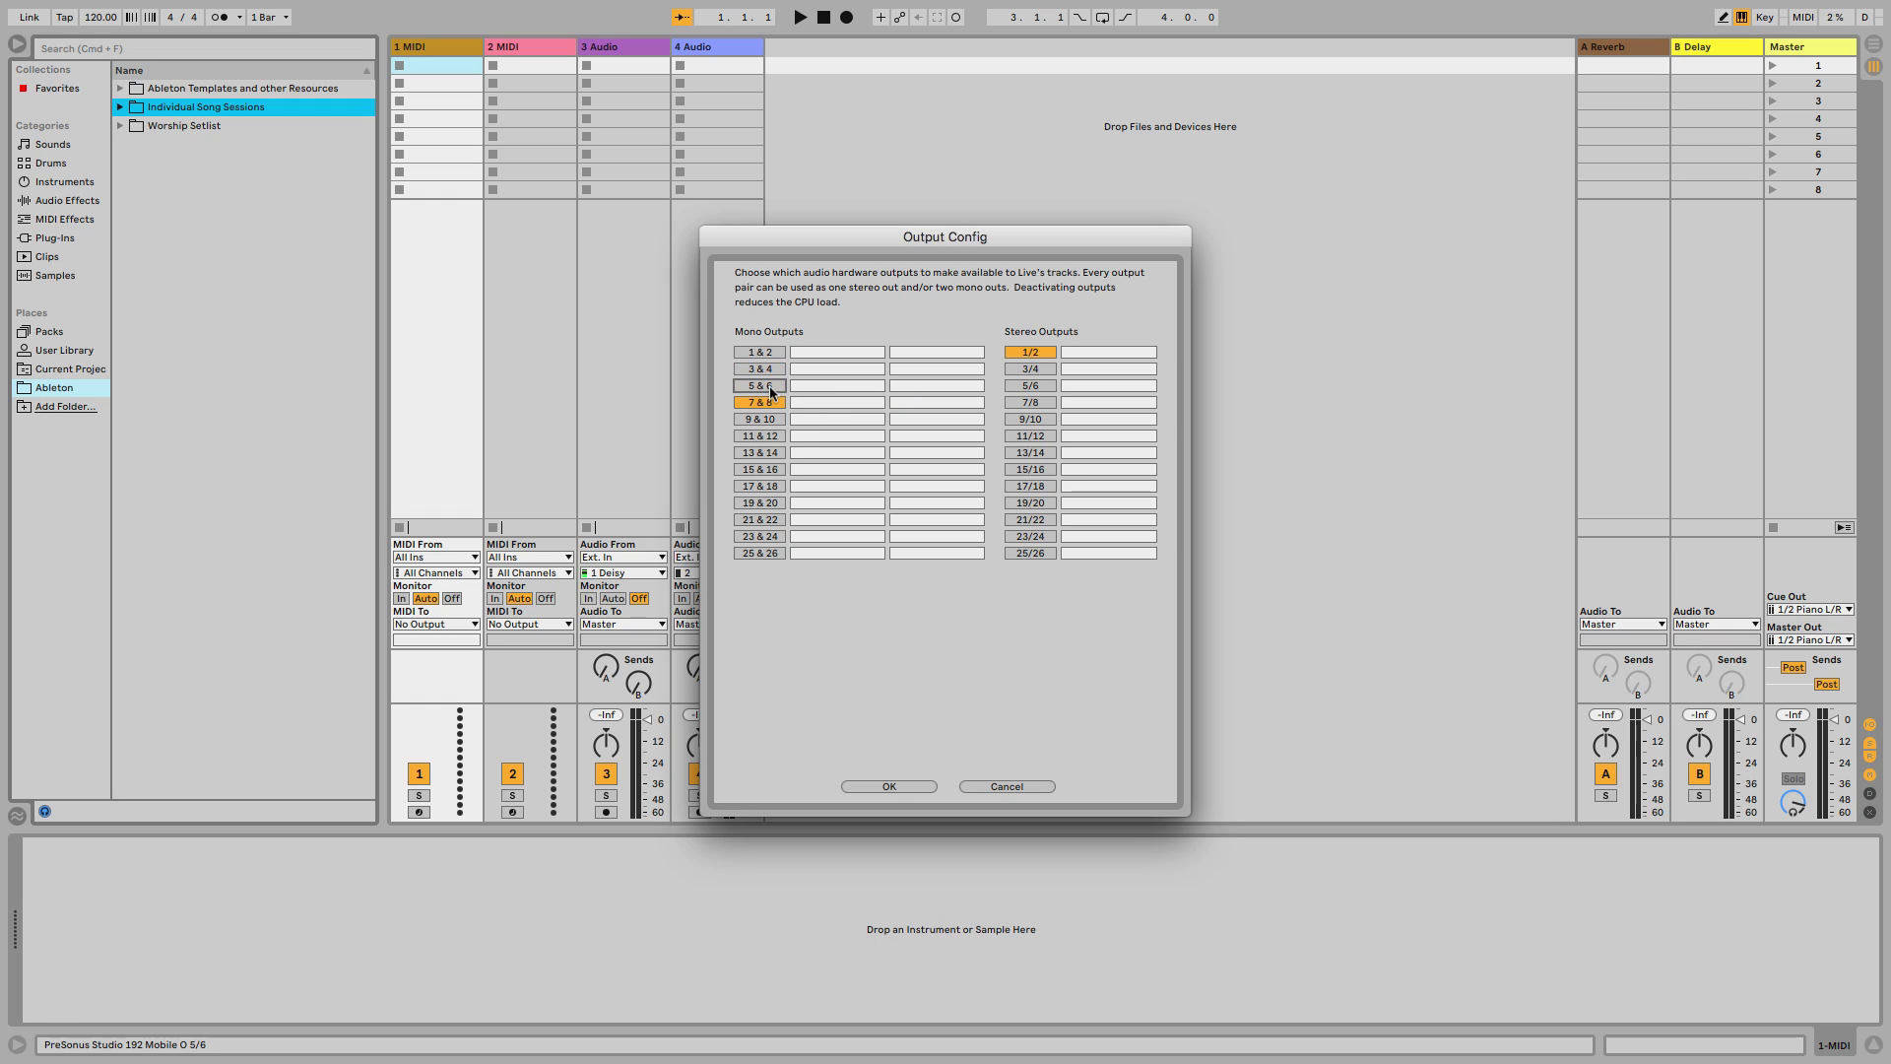
left_click(769, 403)
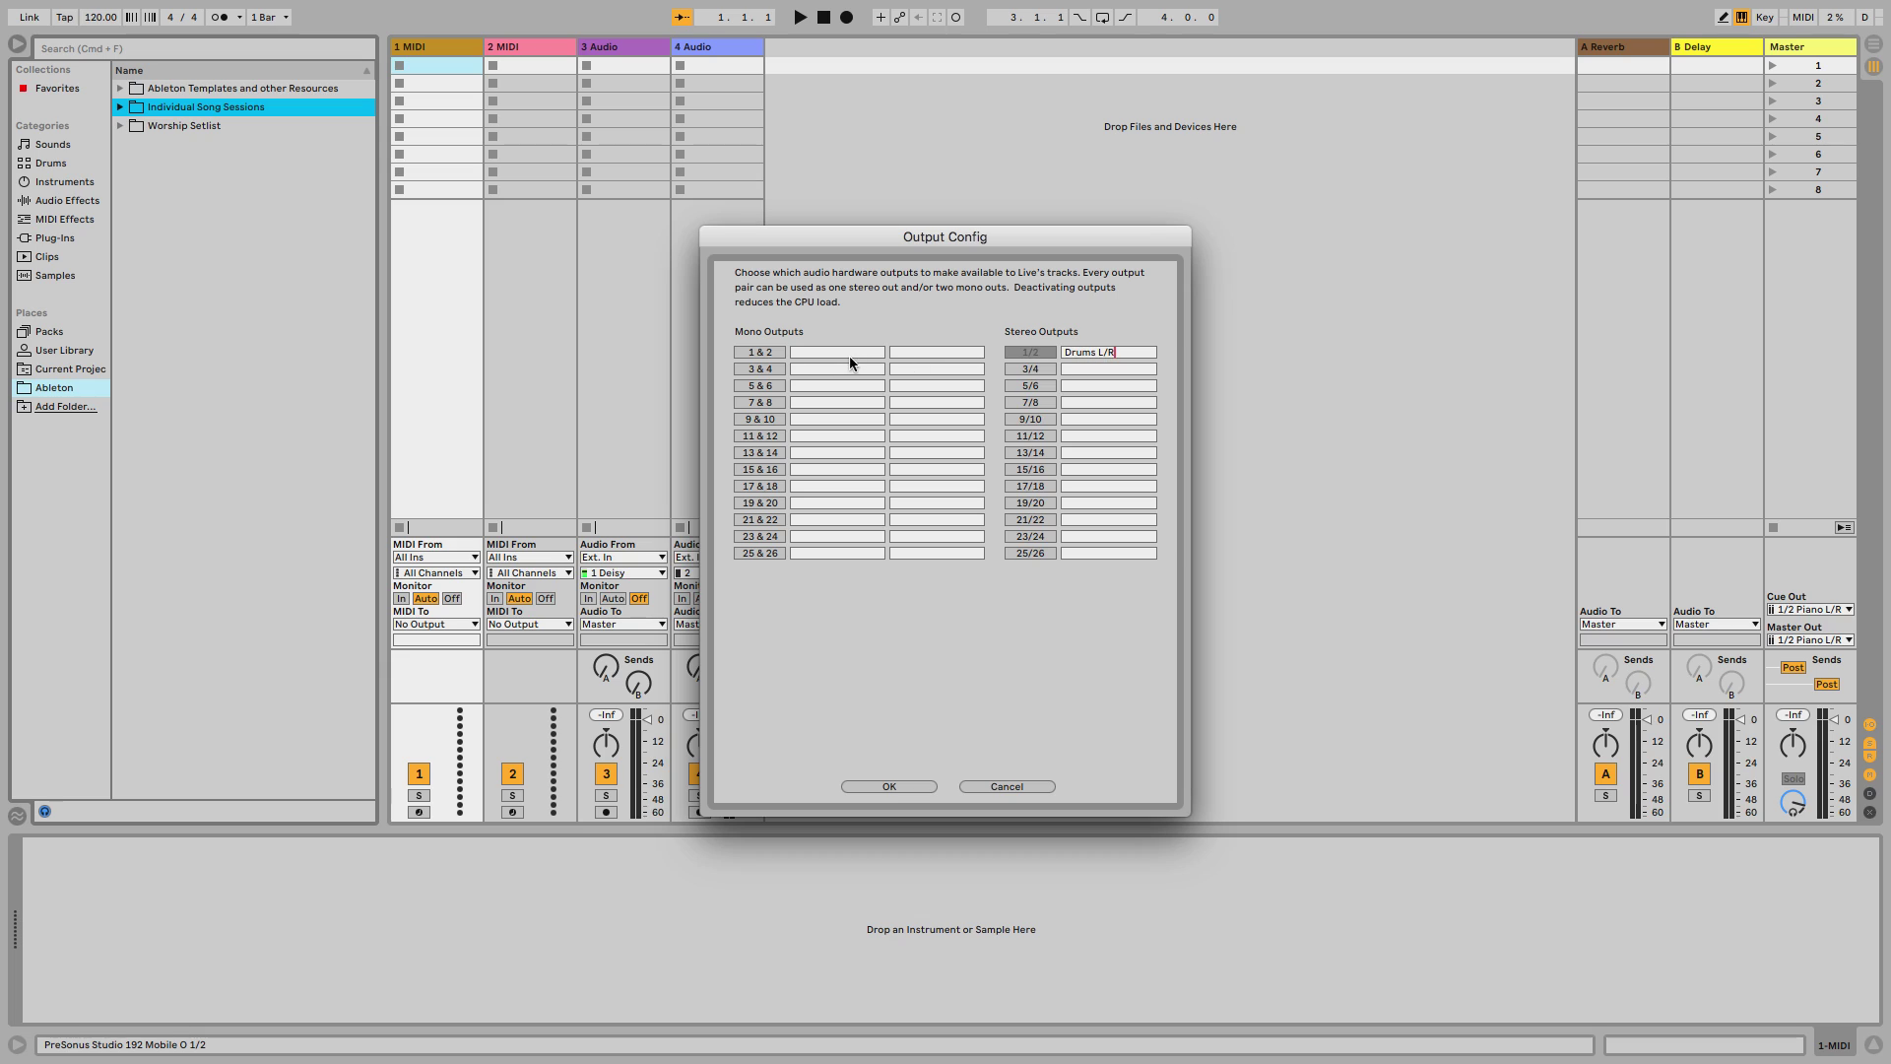
- Activate mono outputs 3 & 4 and label them Bass and Acoustic
left_click(761, 372)
left_click(818, 369)
type("Acoustic")
- Activate mono outputs 5 & 6 labelled Electric 1 and Electric 2, and stereo output 5/6 labelled Electric L/R
left_click(905, 387)
type("Electric 2")
left_click(768, 385)
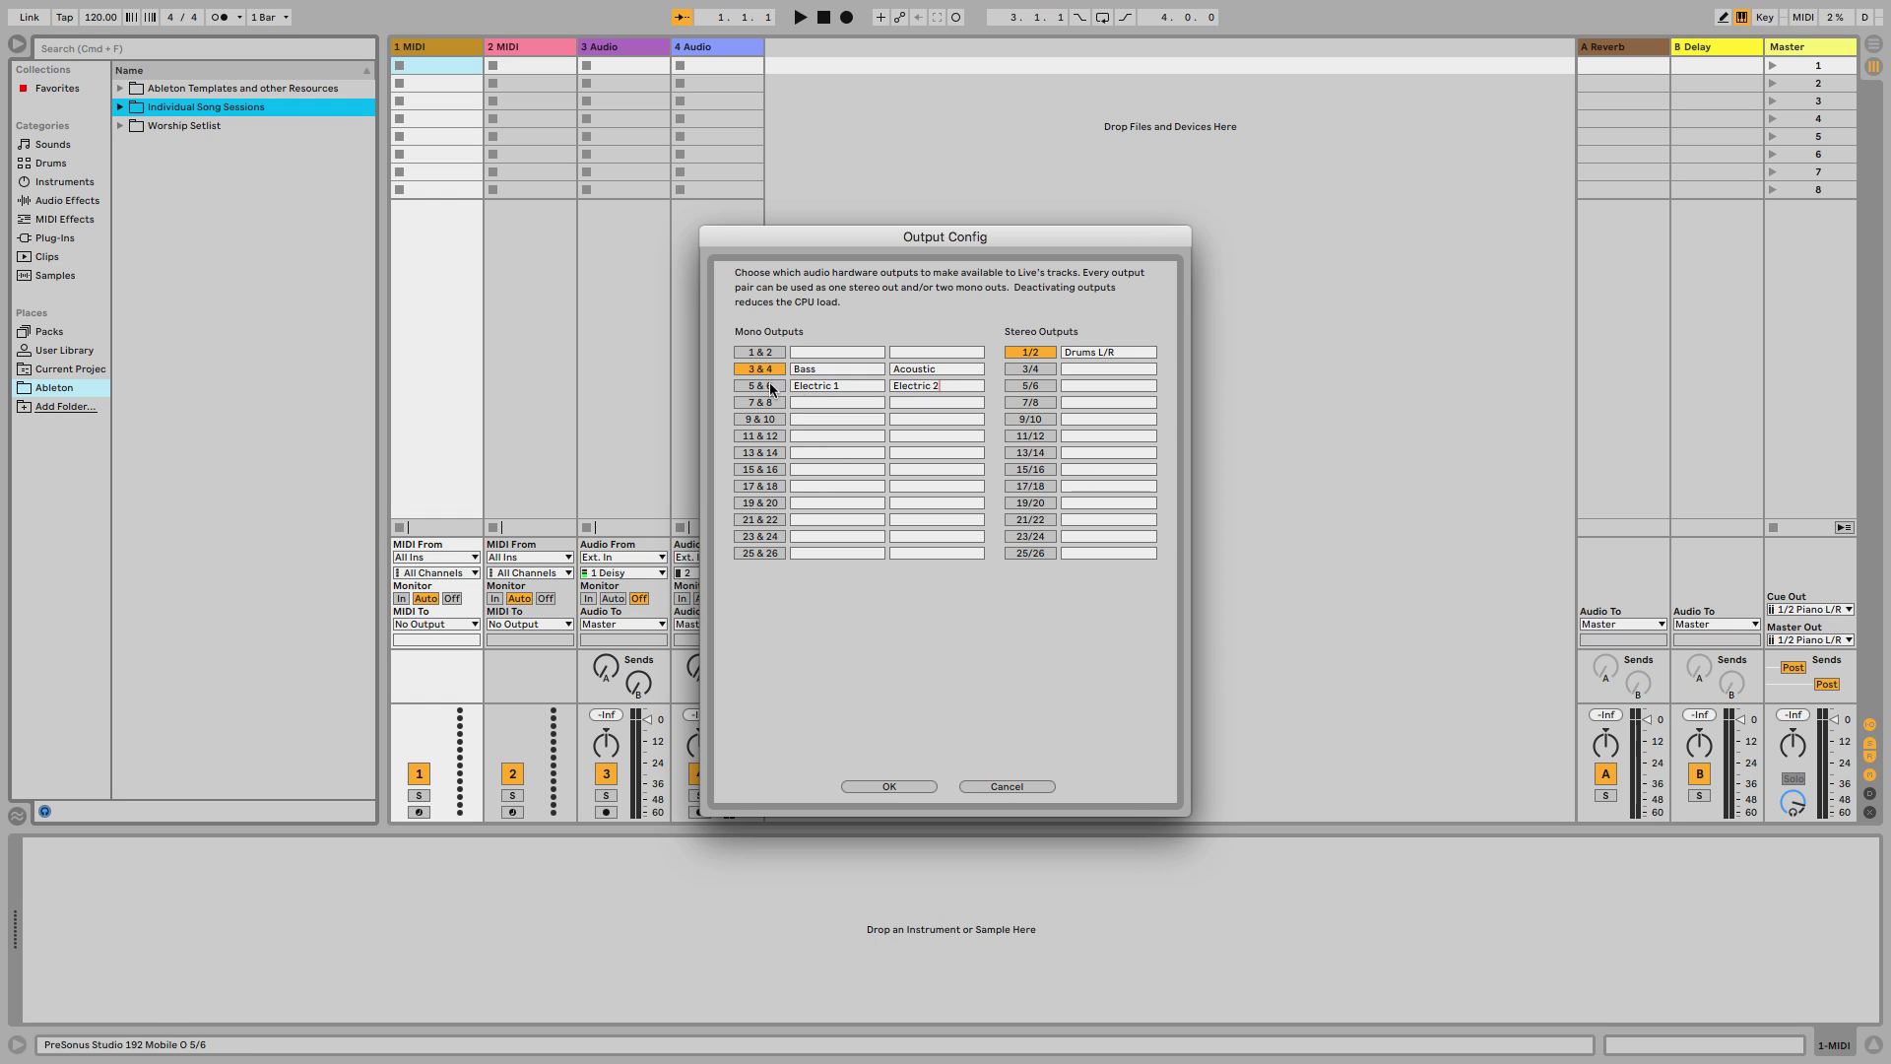
left_click(1027, 385)
left_click(1078, 385)
type("Electric")
- Activate stereo output 7/8 and label it Piano L/R
left_click(1037, 404)
type("Piano L/R")
key("Return")
- Activate mono outputs 9 & 10 labelled Keys/Synth and Pads, and stereo output 9/10 labelled Keys/Pads
left_click(758, 419)
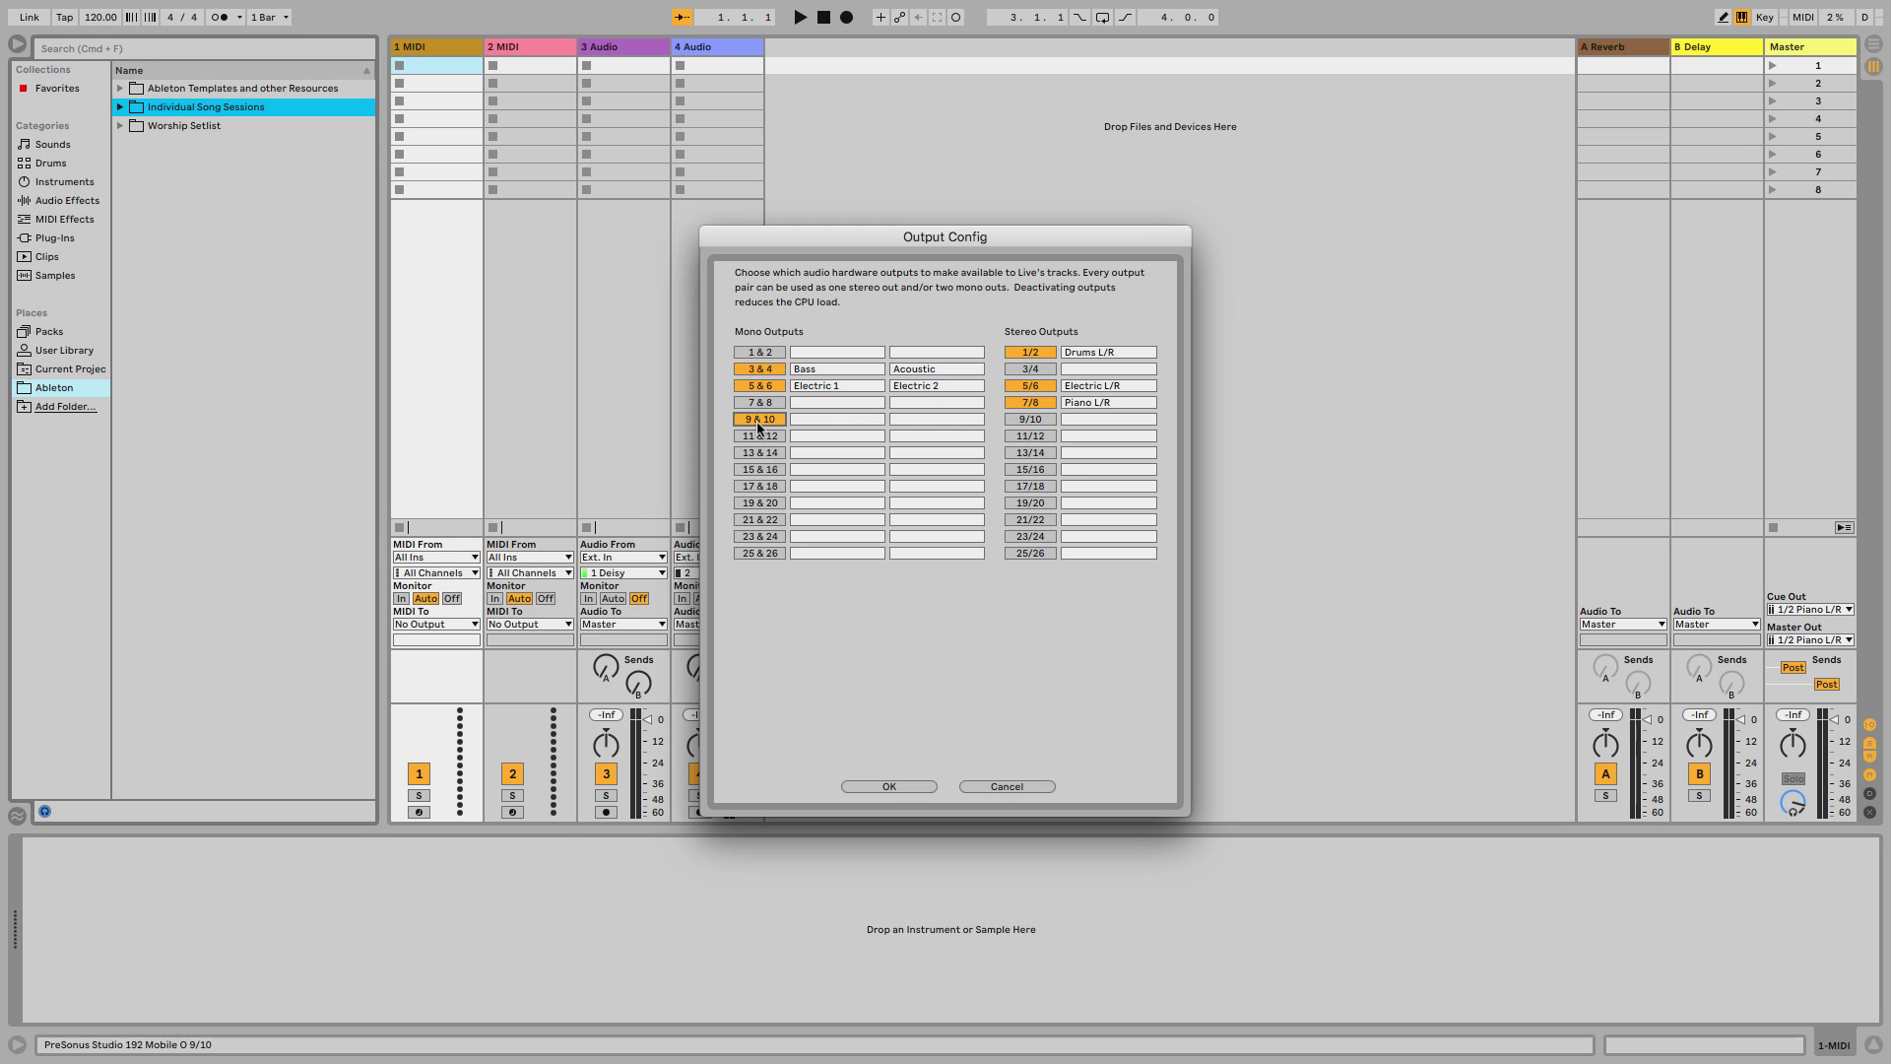
left_click(1025, 420)
left_click(827, 420)
type("K")
left_click(910, 419)
type("eys/Pads")
- Activate mono outputs 11 & 12 and stereo output 11/12, labelling all of them Instruments
left_click(765, 443)
type("Inst")
type("rum")
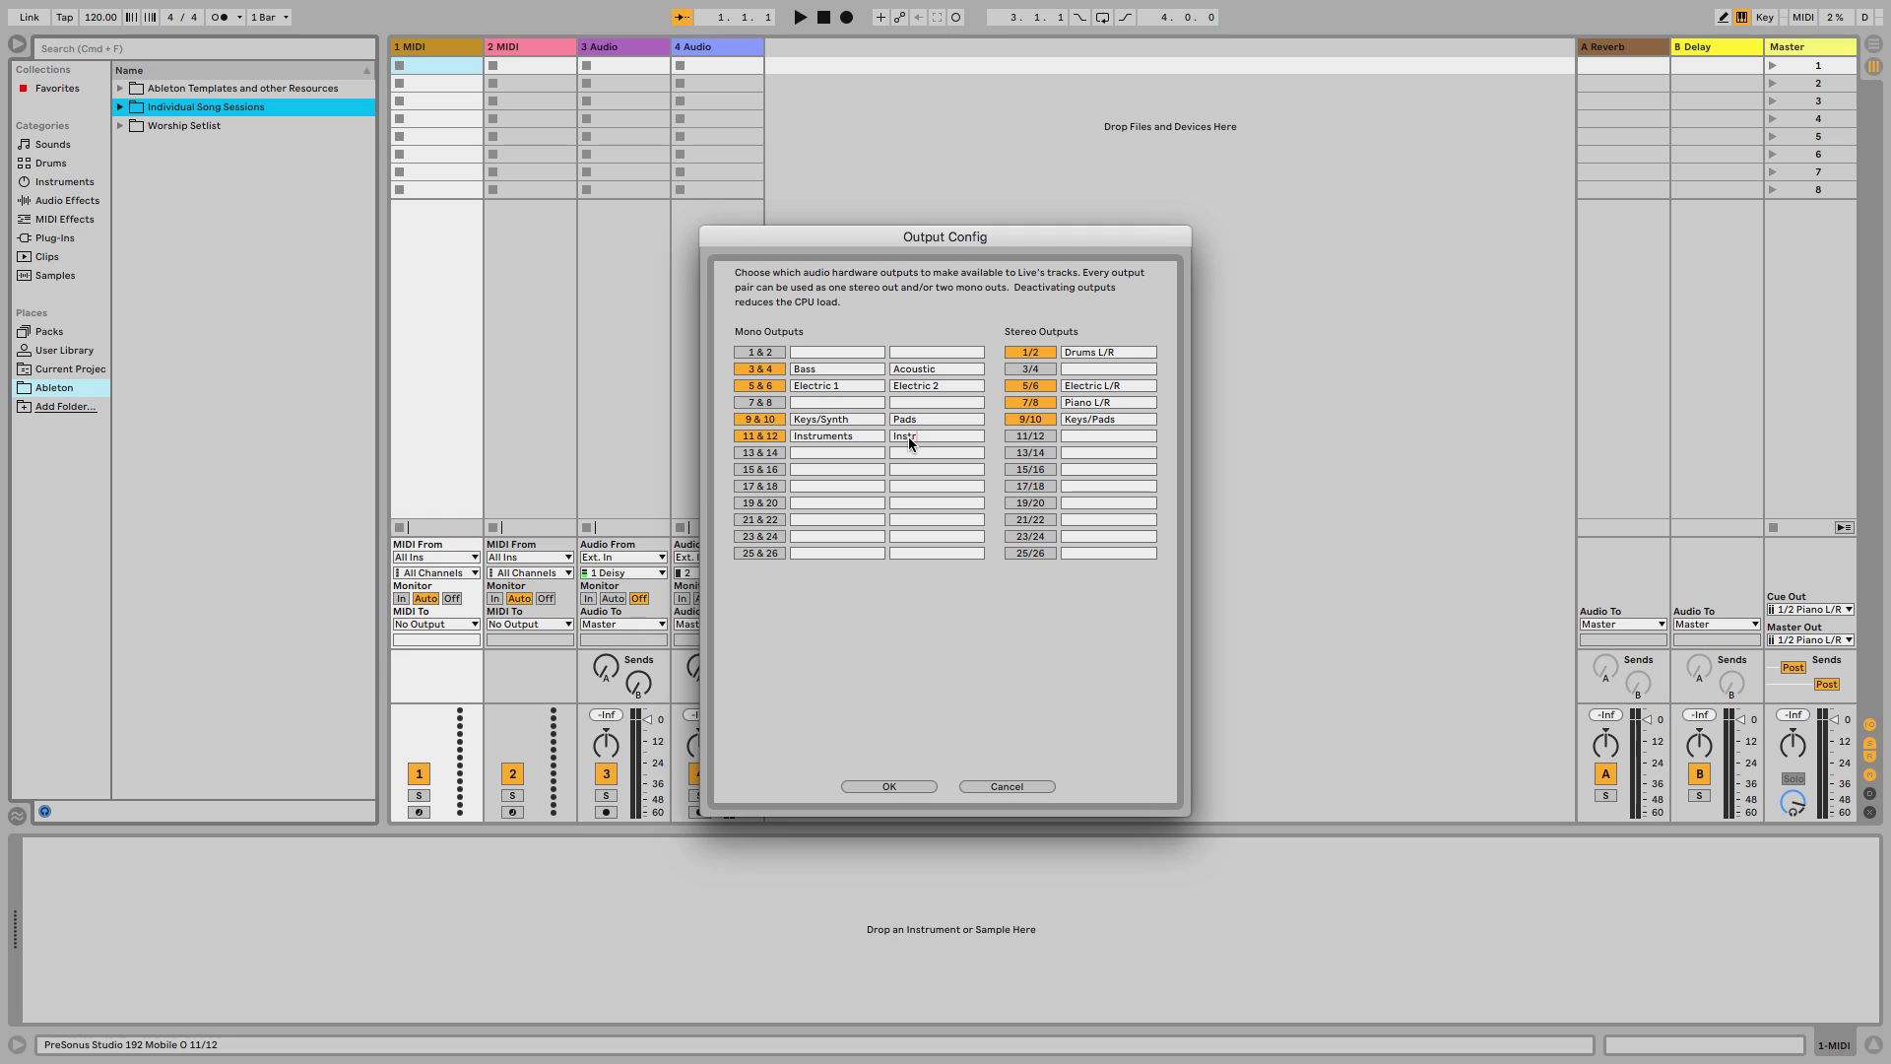
left_click(1031, 436)
left_click(1114, 434)
type("ments")
- Label mono outputs 17 & 18 and stereo output 17/18 as BGV's, with both the mono pair and the stereo output active
left_click(799, 485)
type("BGV's")
left_click(1076, 489)
type("B")
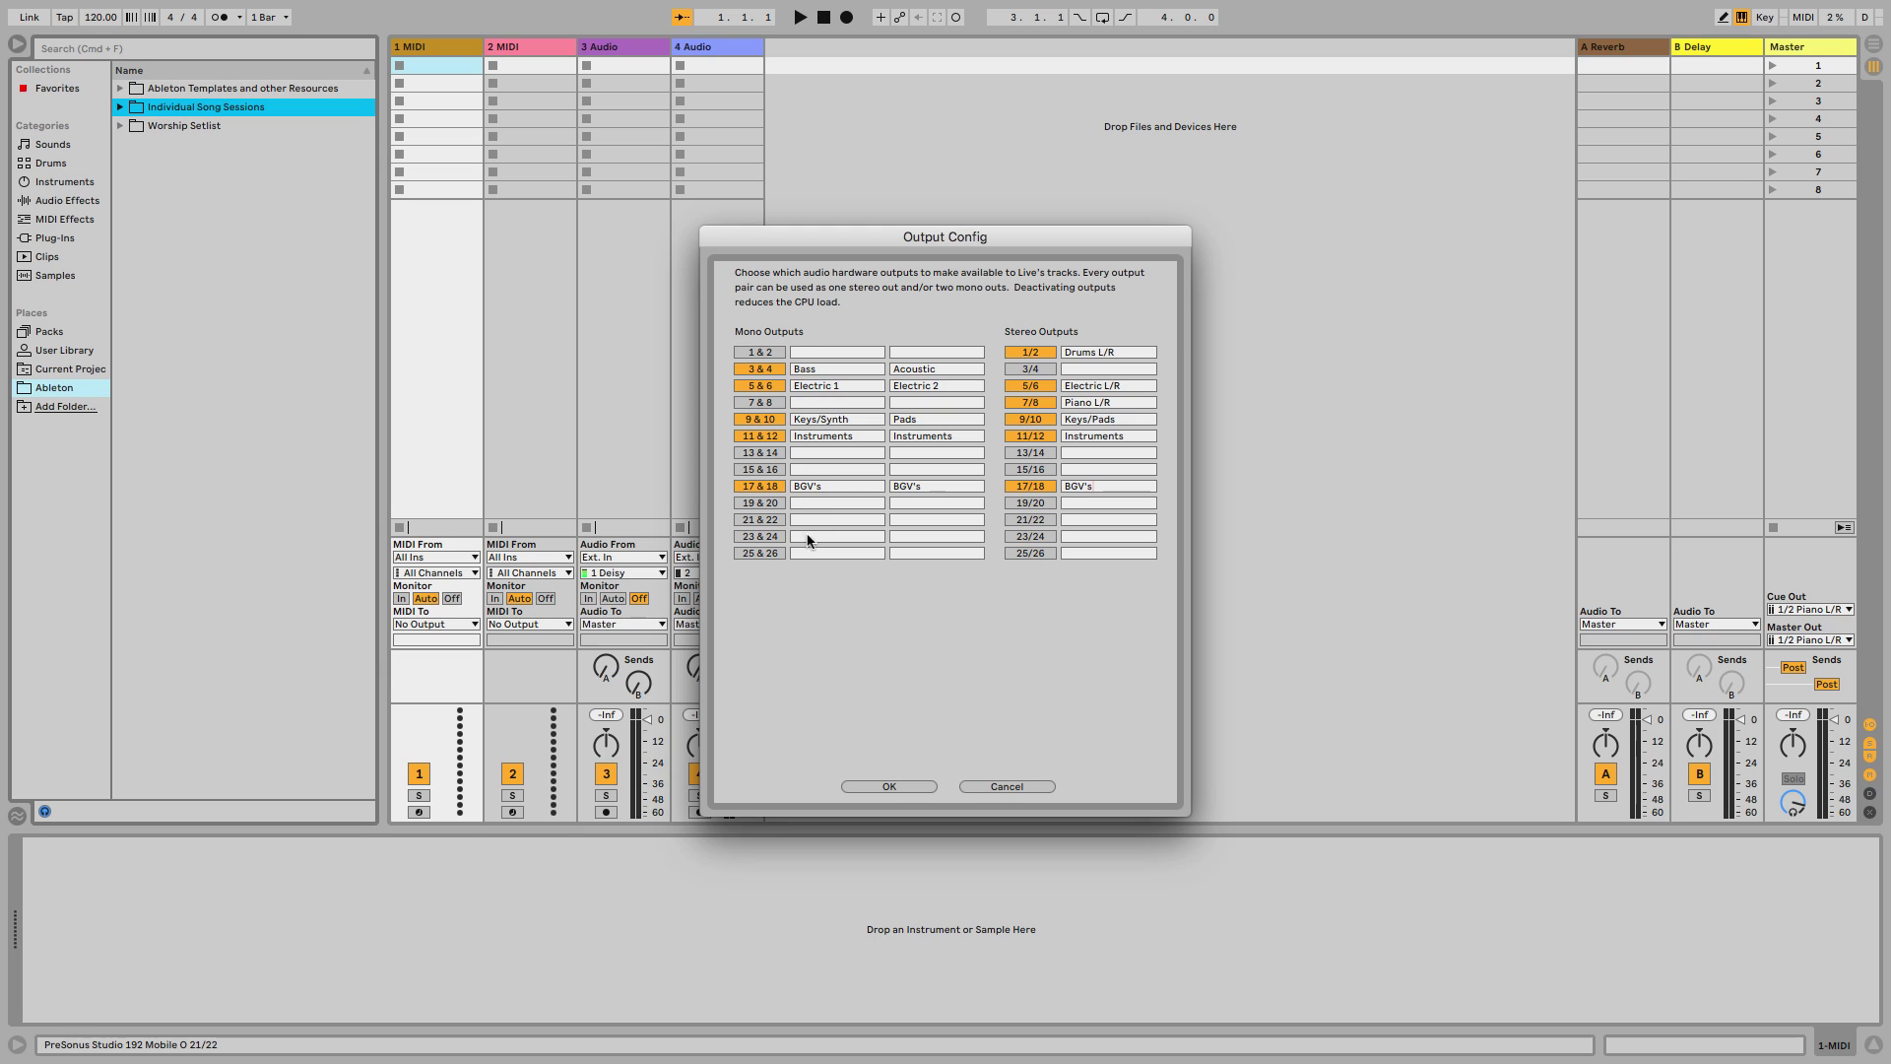
- Activate mono outputs 23 & 24 labelled Click and Guide, leave stereo 23/24 inactive, and accept the output configuration
left_click(756, 542)
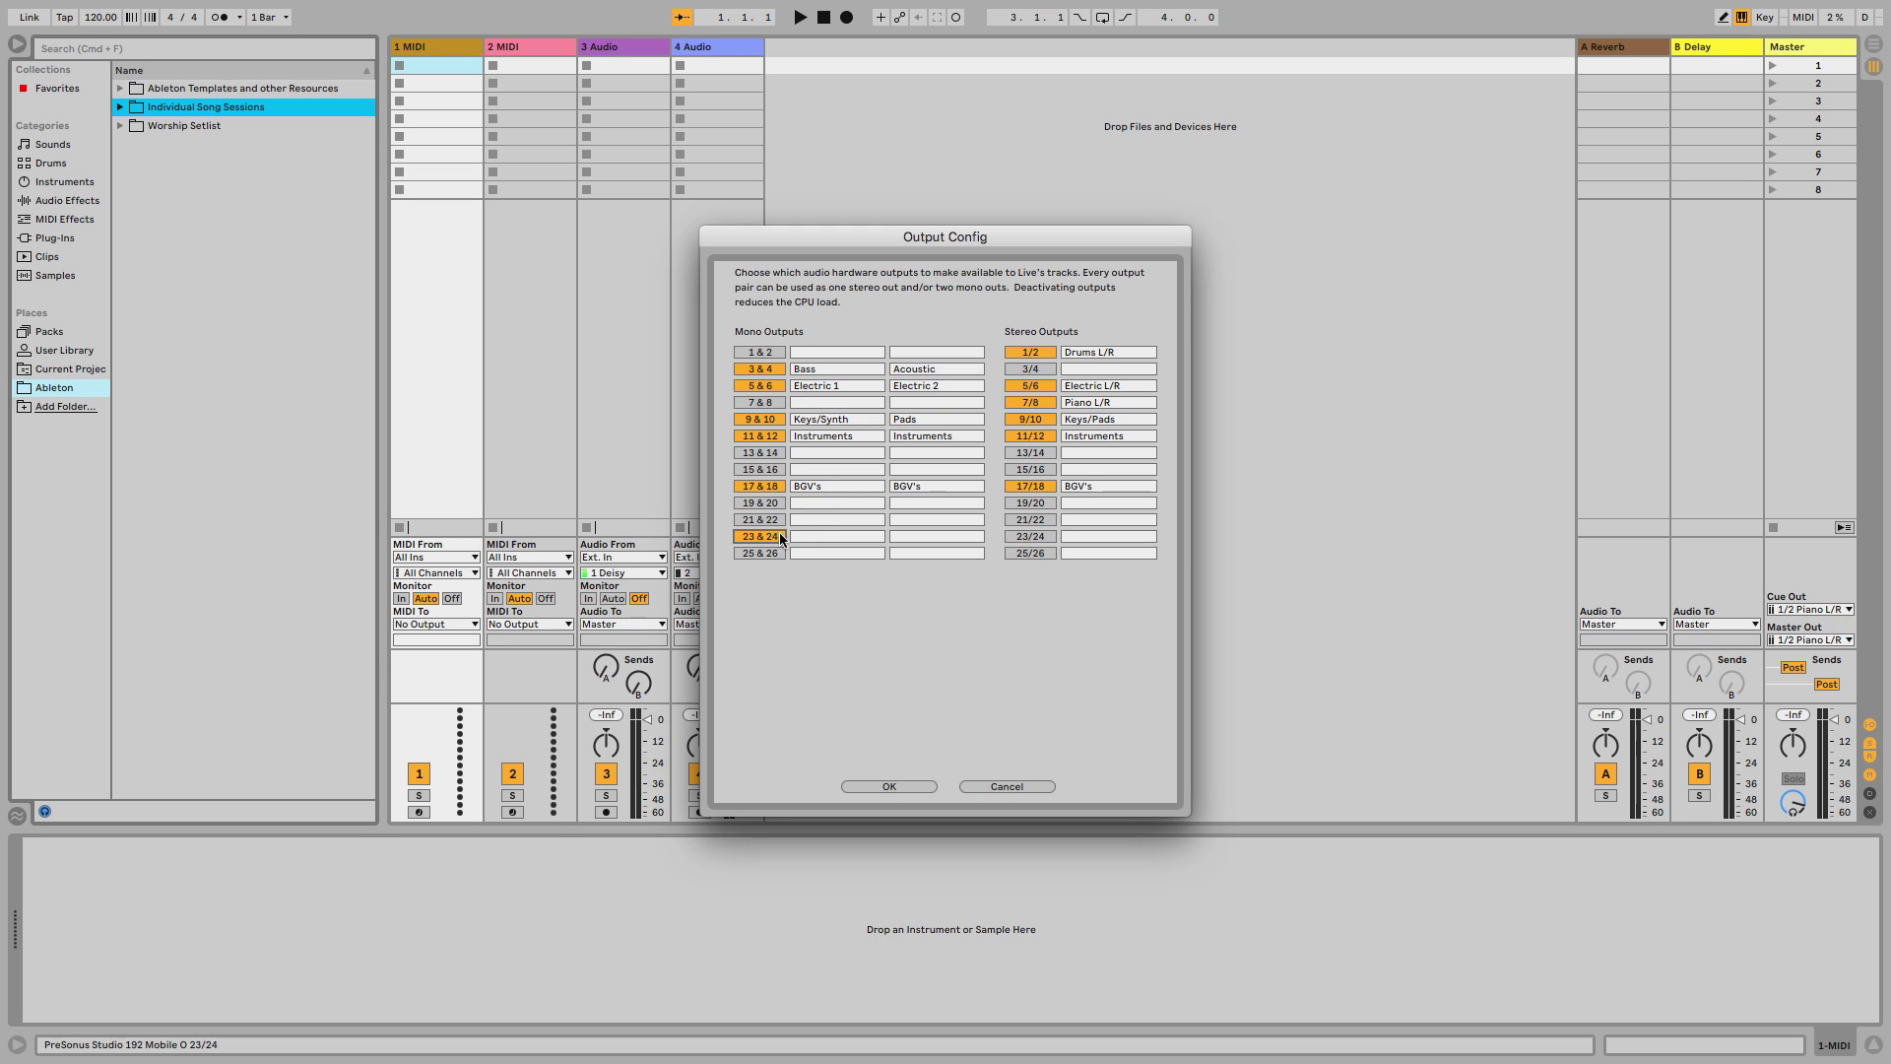
left_click(833, 539)
type("Click")
left_click(1087, 539)
left_click(1029, 536)
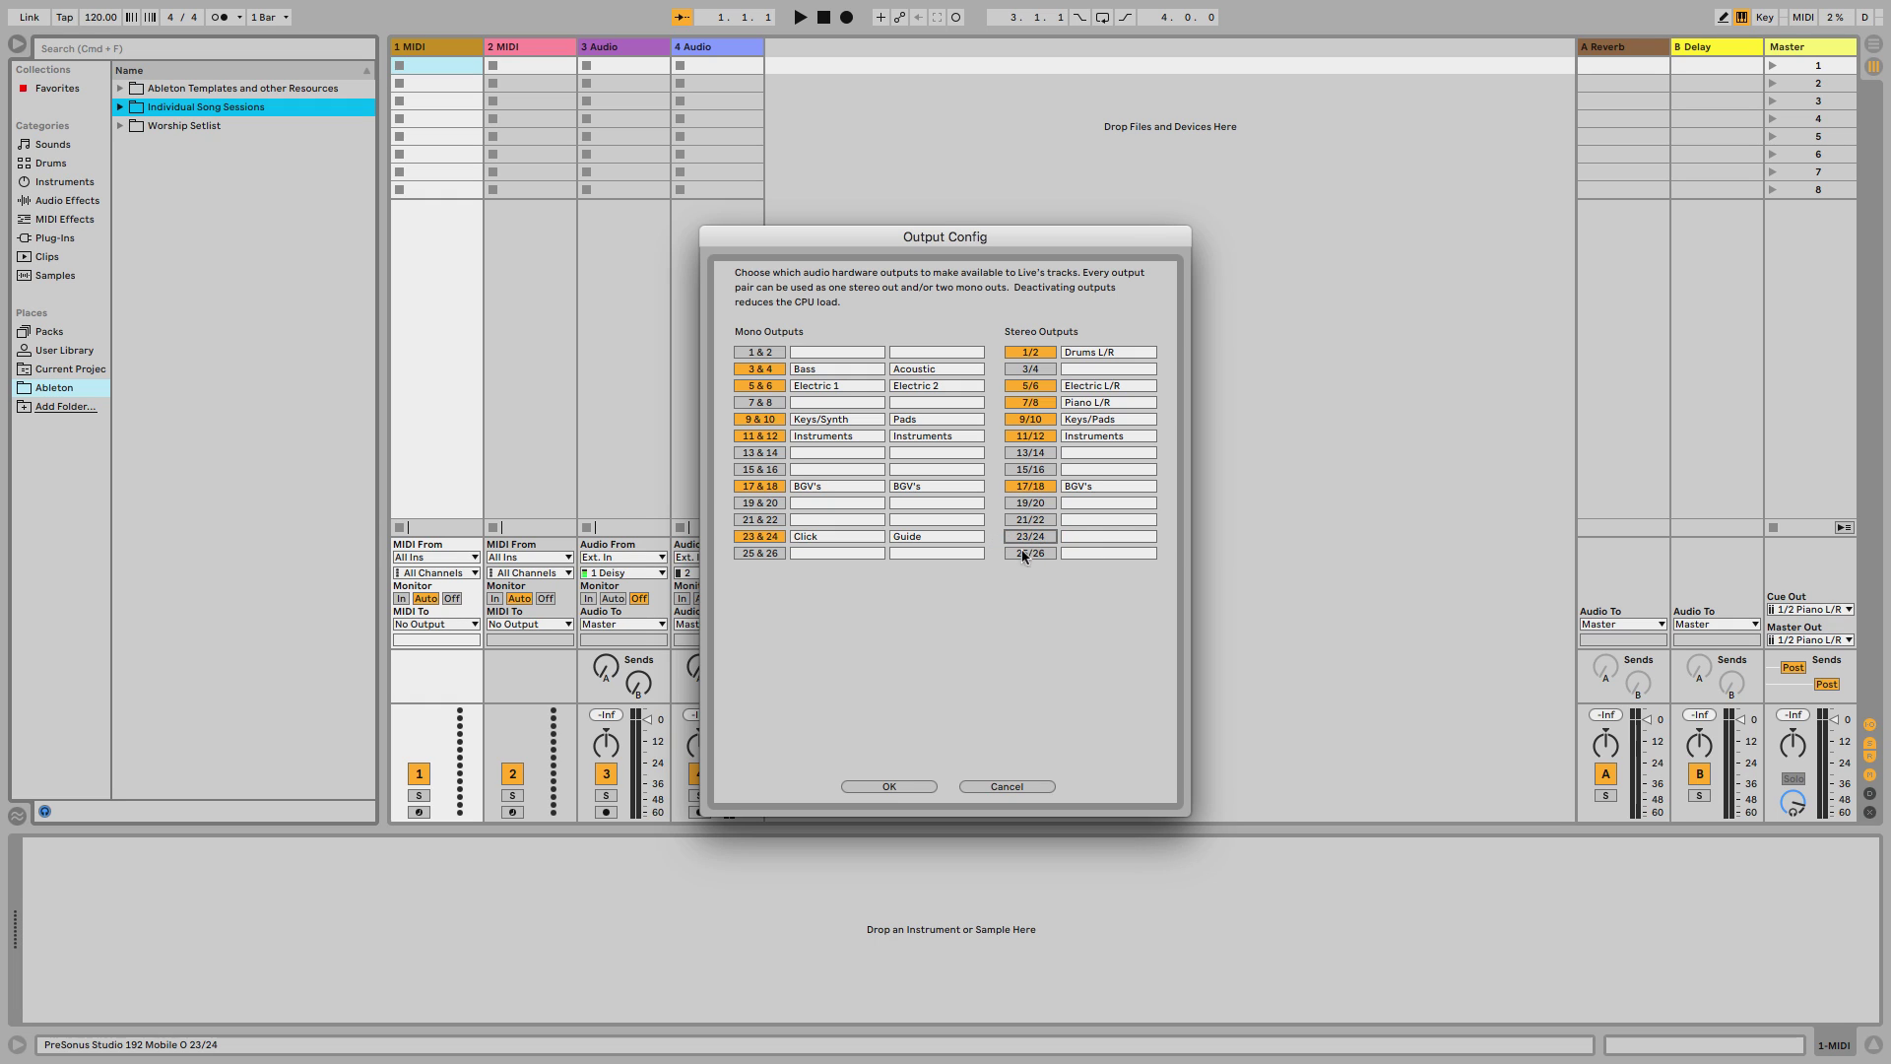
left_click(892, 785)
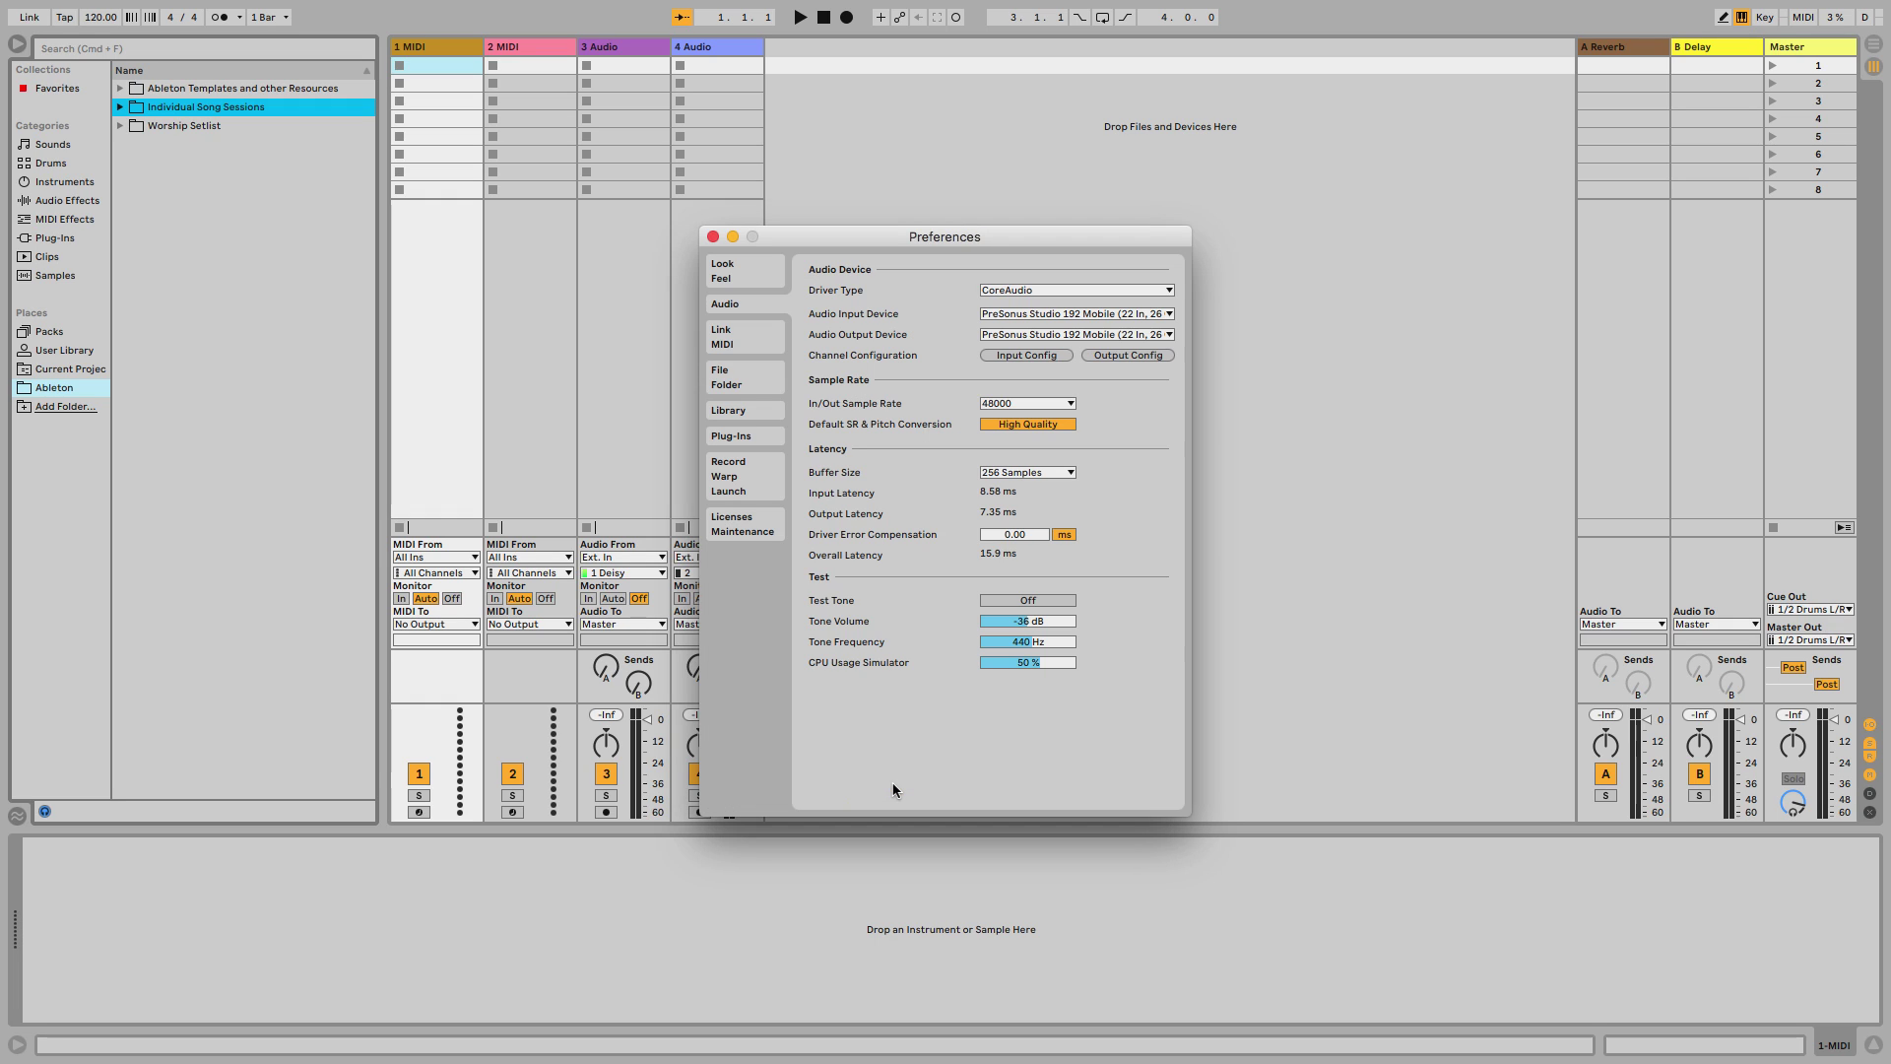
- In the input configuration, clear the Delay label, activate mono inputs 19 & 20 and 21 & 22, and deactivate mono 1 & 2 and stereo 1/2
left_click(1028, 353)
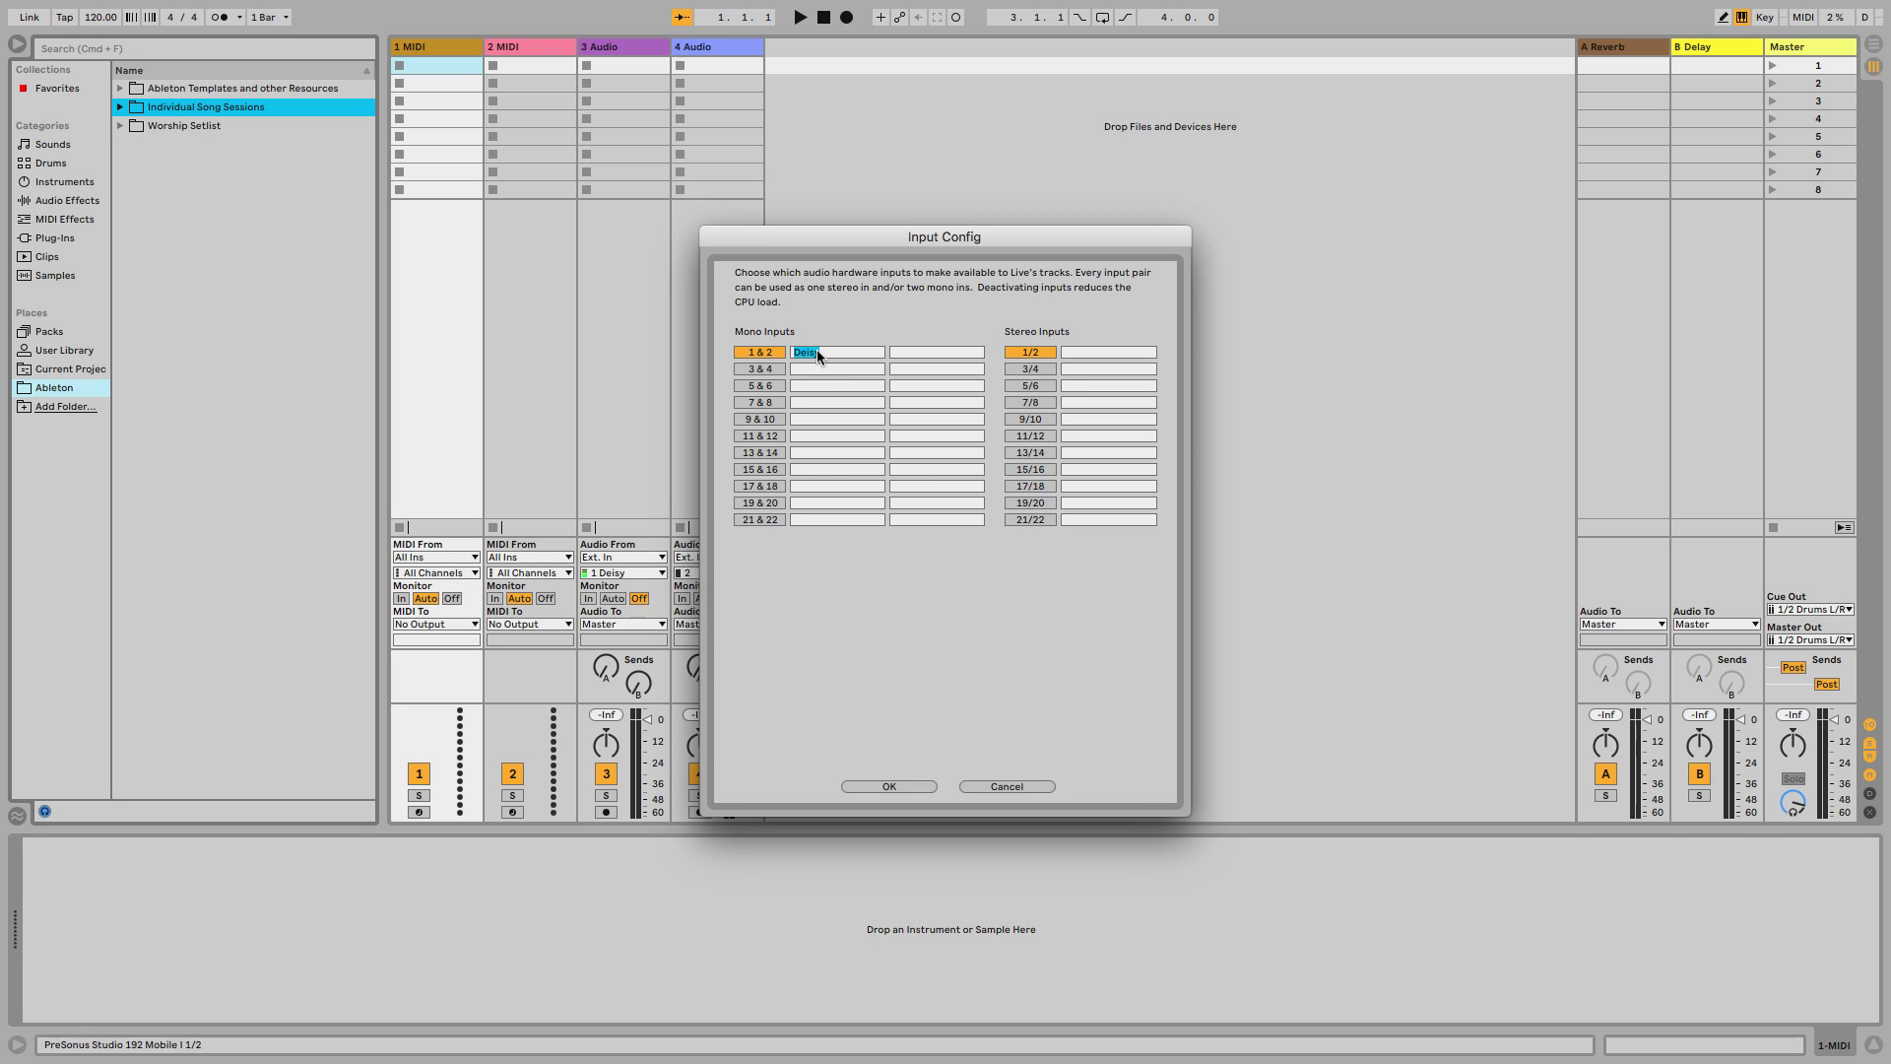
key("BackSpace")
left_click(770, 522)
left_click(758, 352)
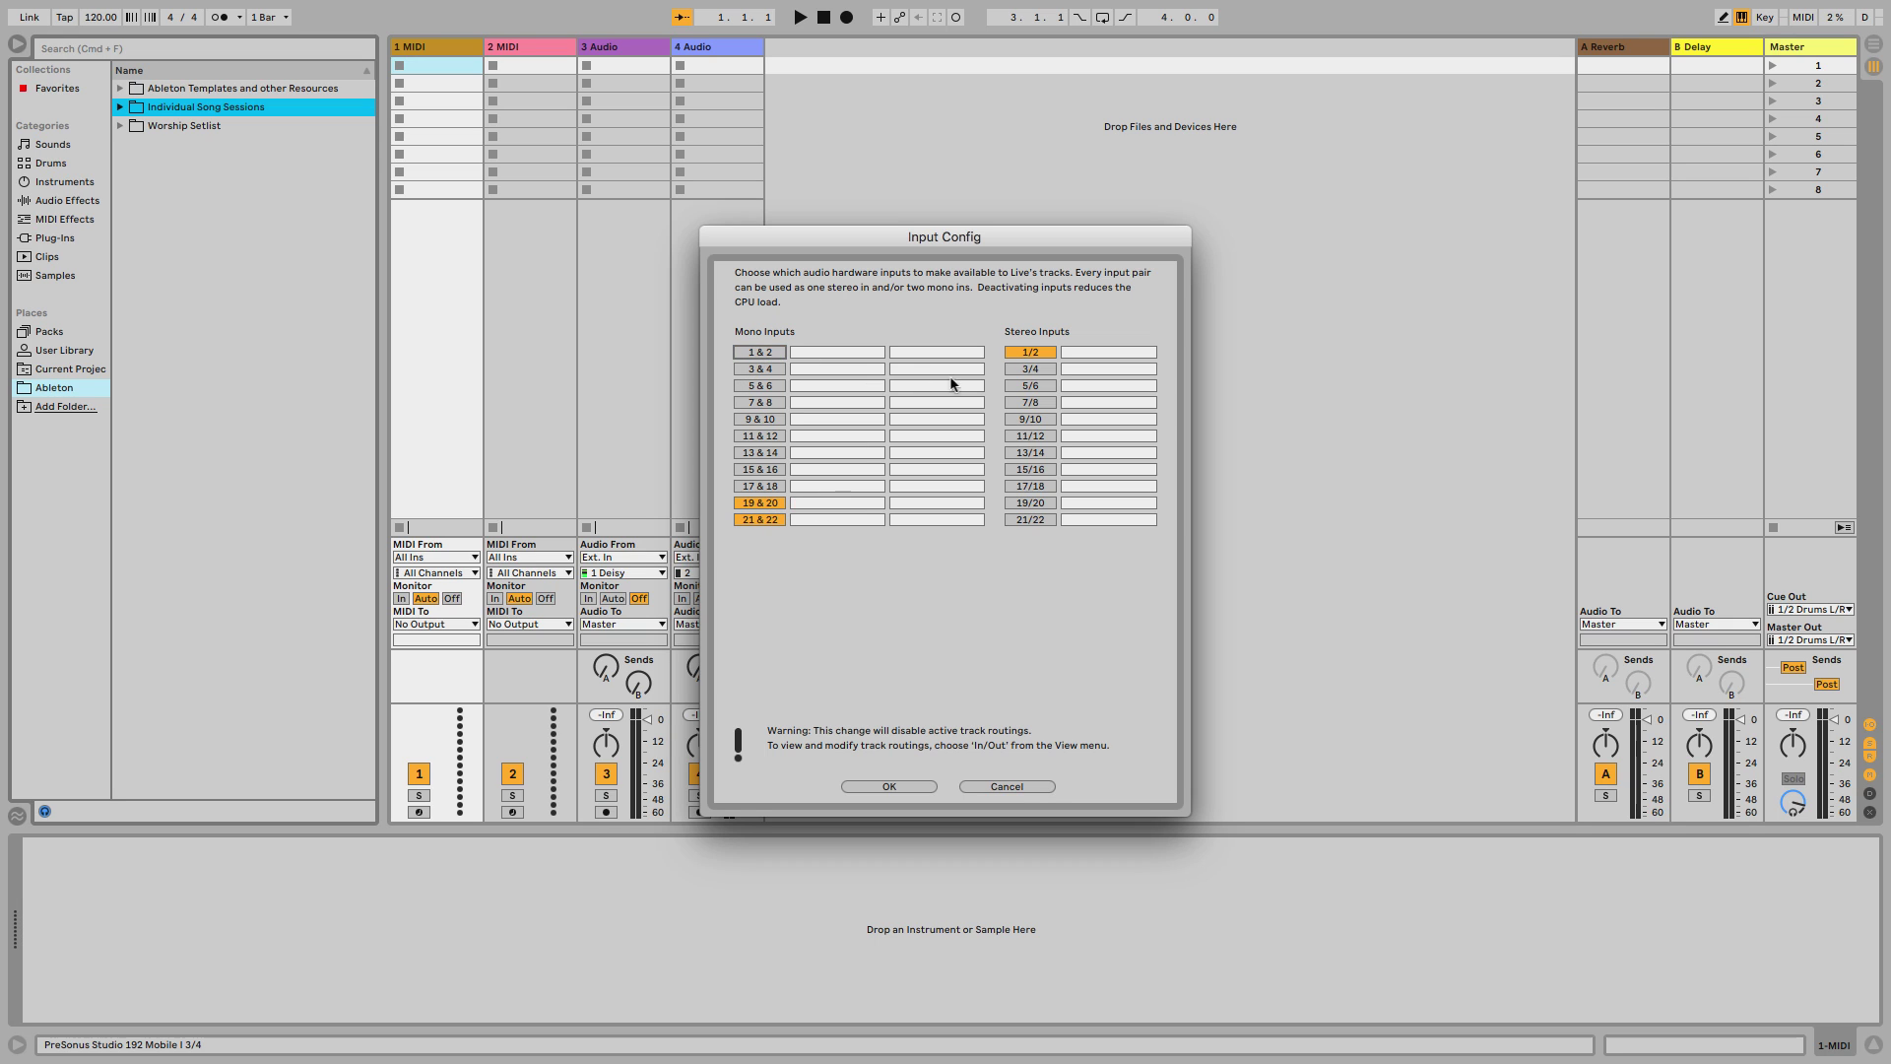
left_click(1029, 352)
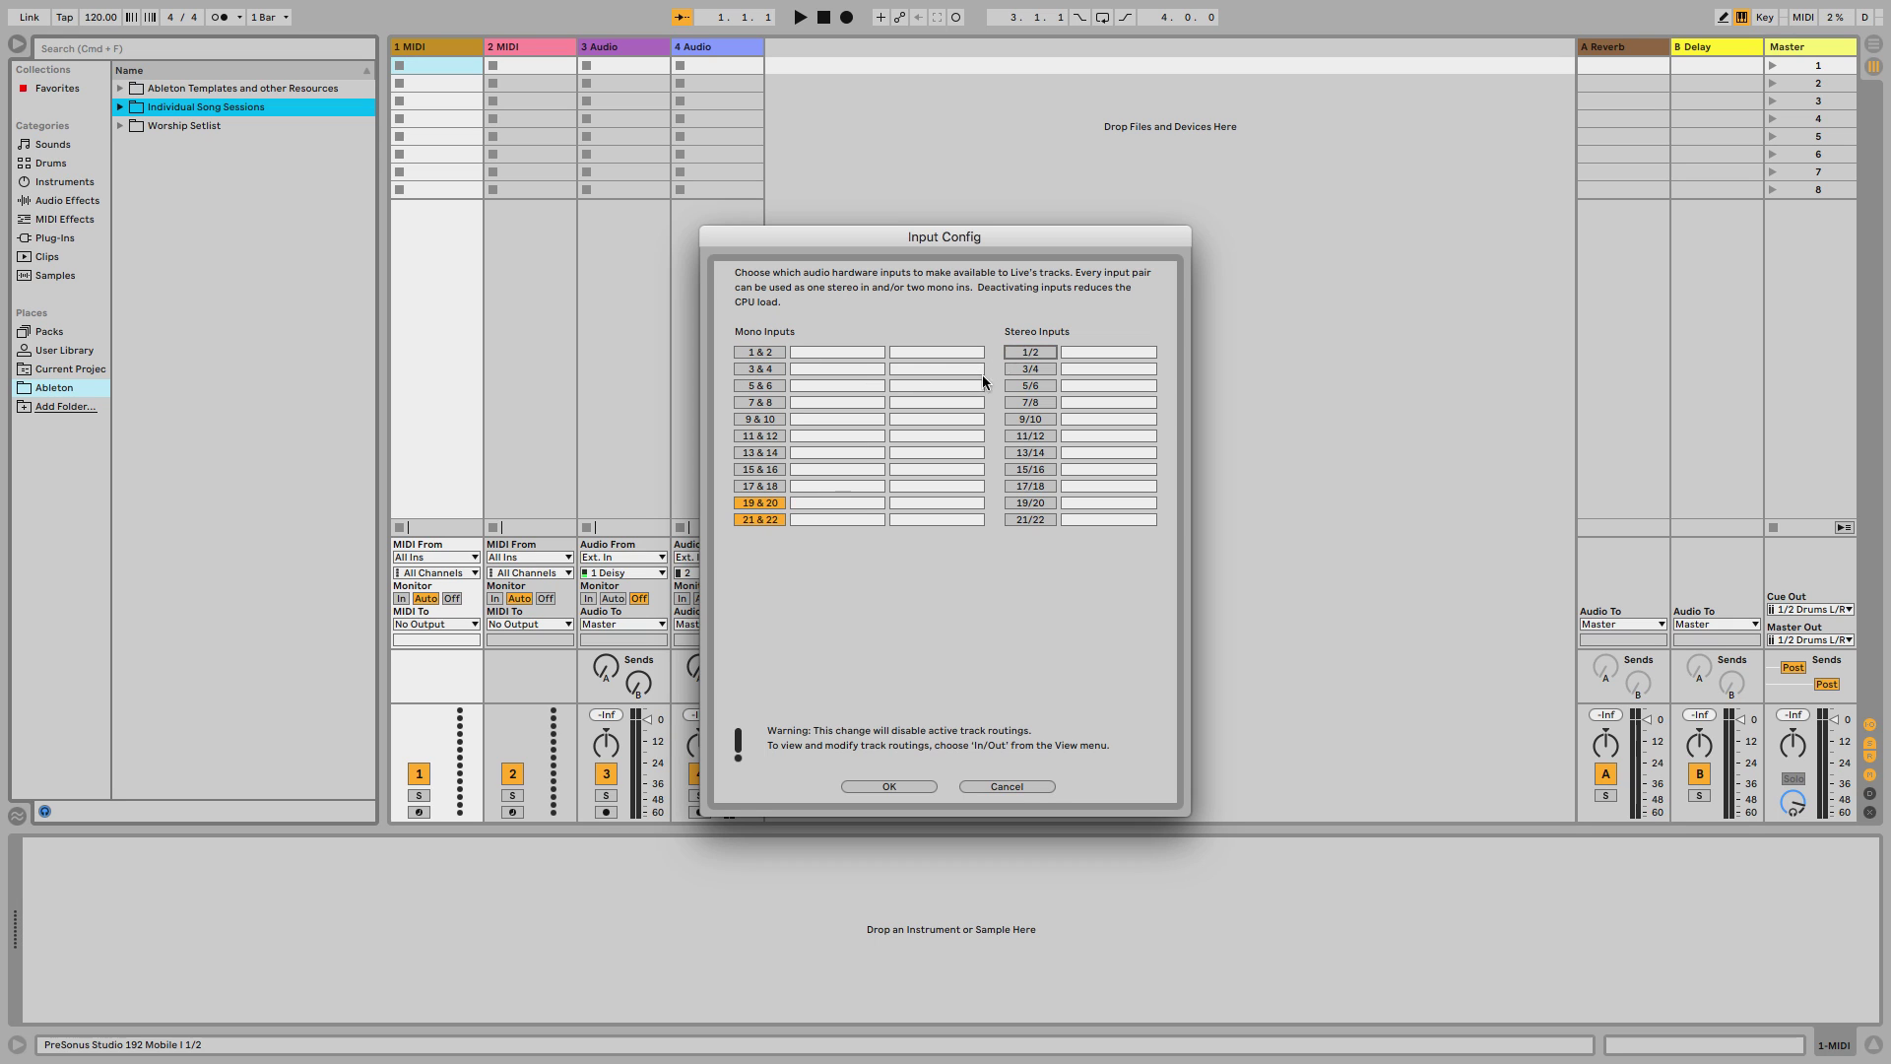
- Label mono inputs 19 & 20 Blue and Green and 21 & 22 Yellow and Pink, accept the input configuration, and close the preferences
left_click(824, 504)
type("B")
type("Green")
left_click(825, 522)
type("Yellow")
left_click(912, 789)
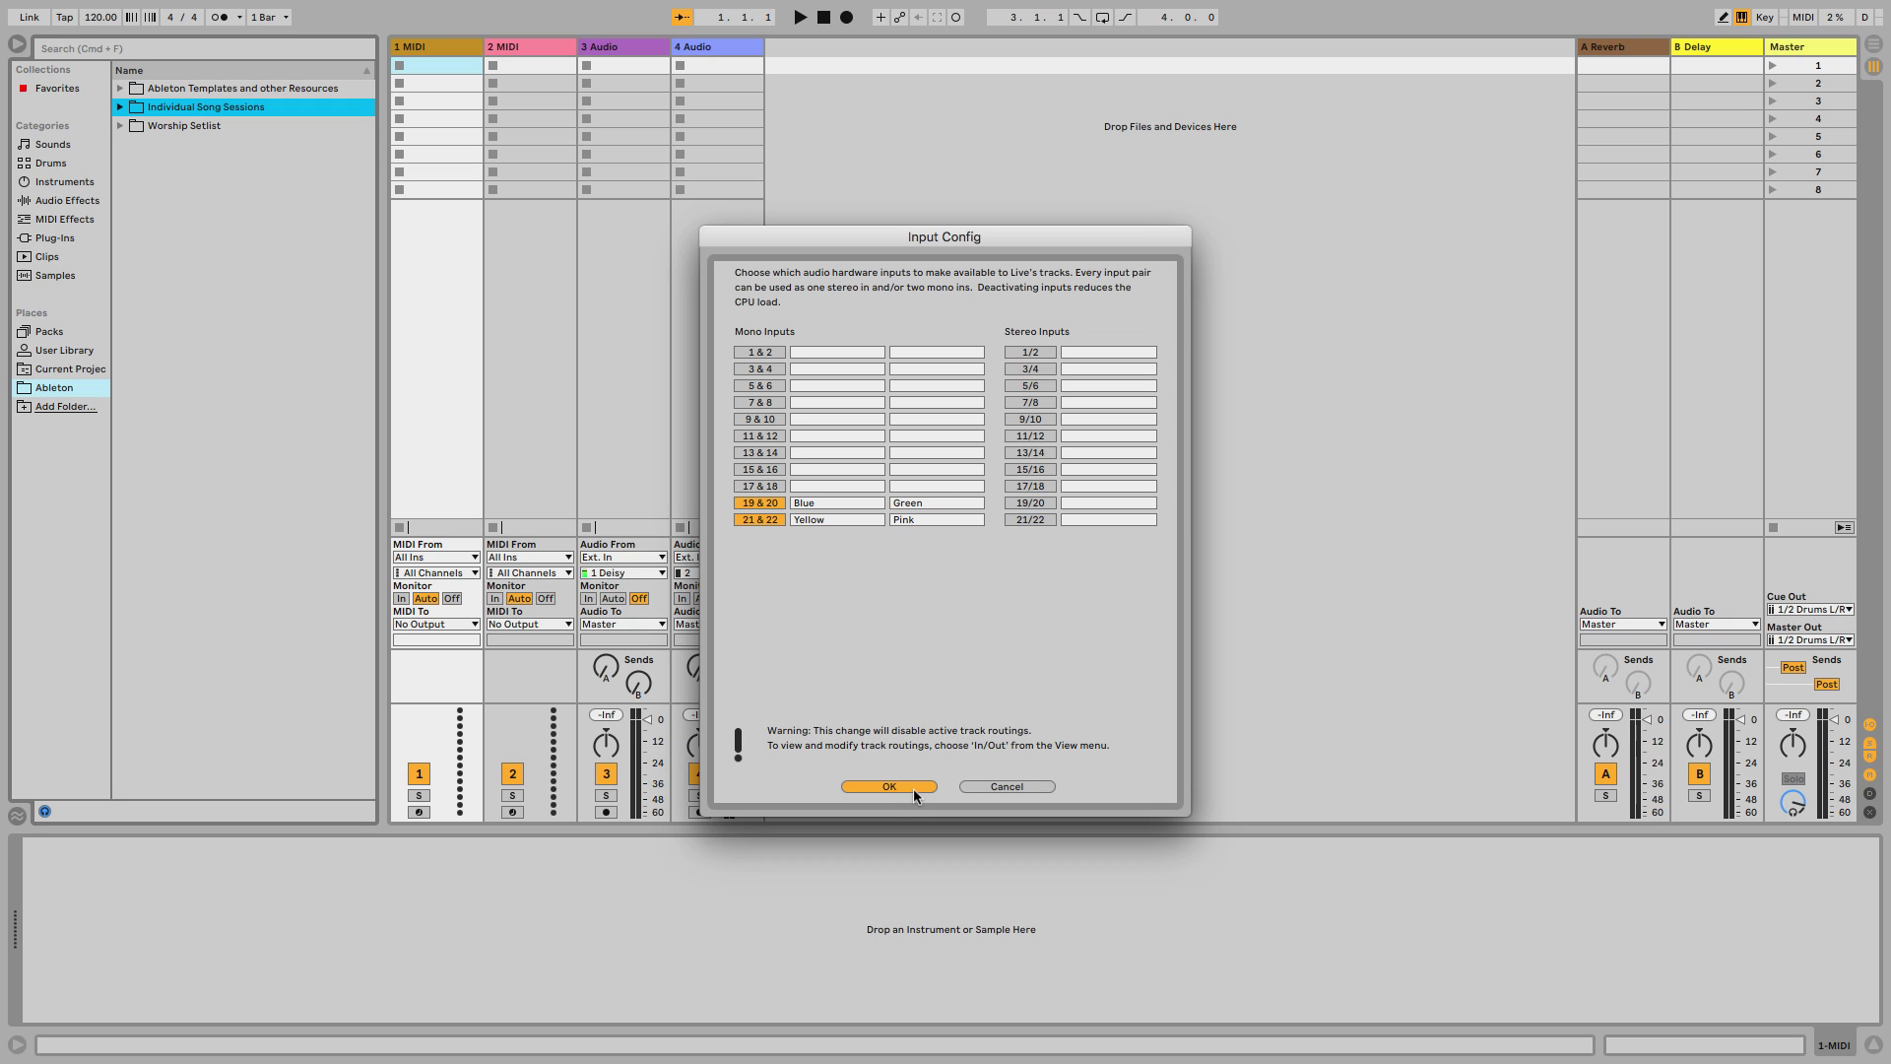
left_click(913, 788)
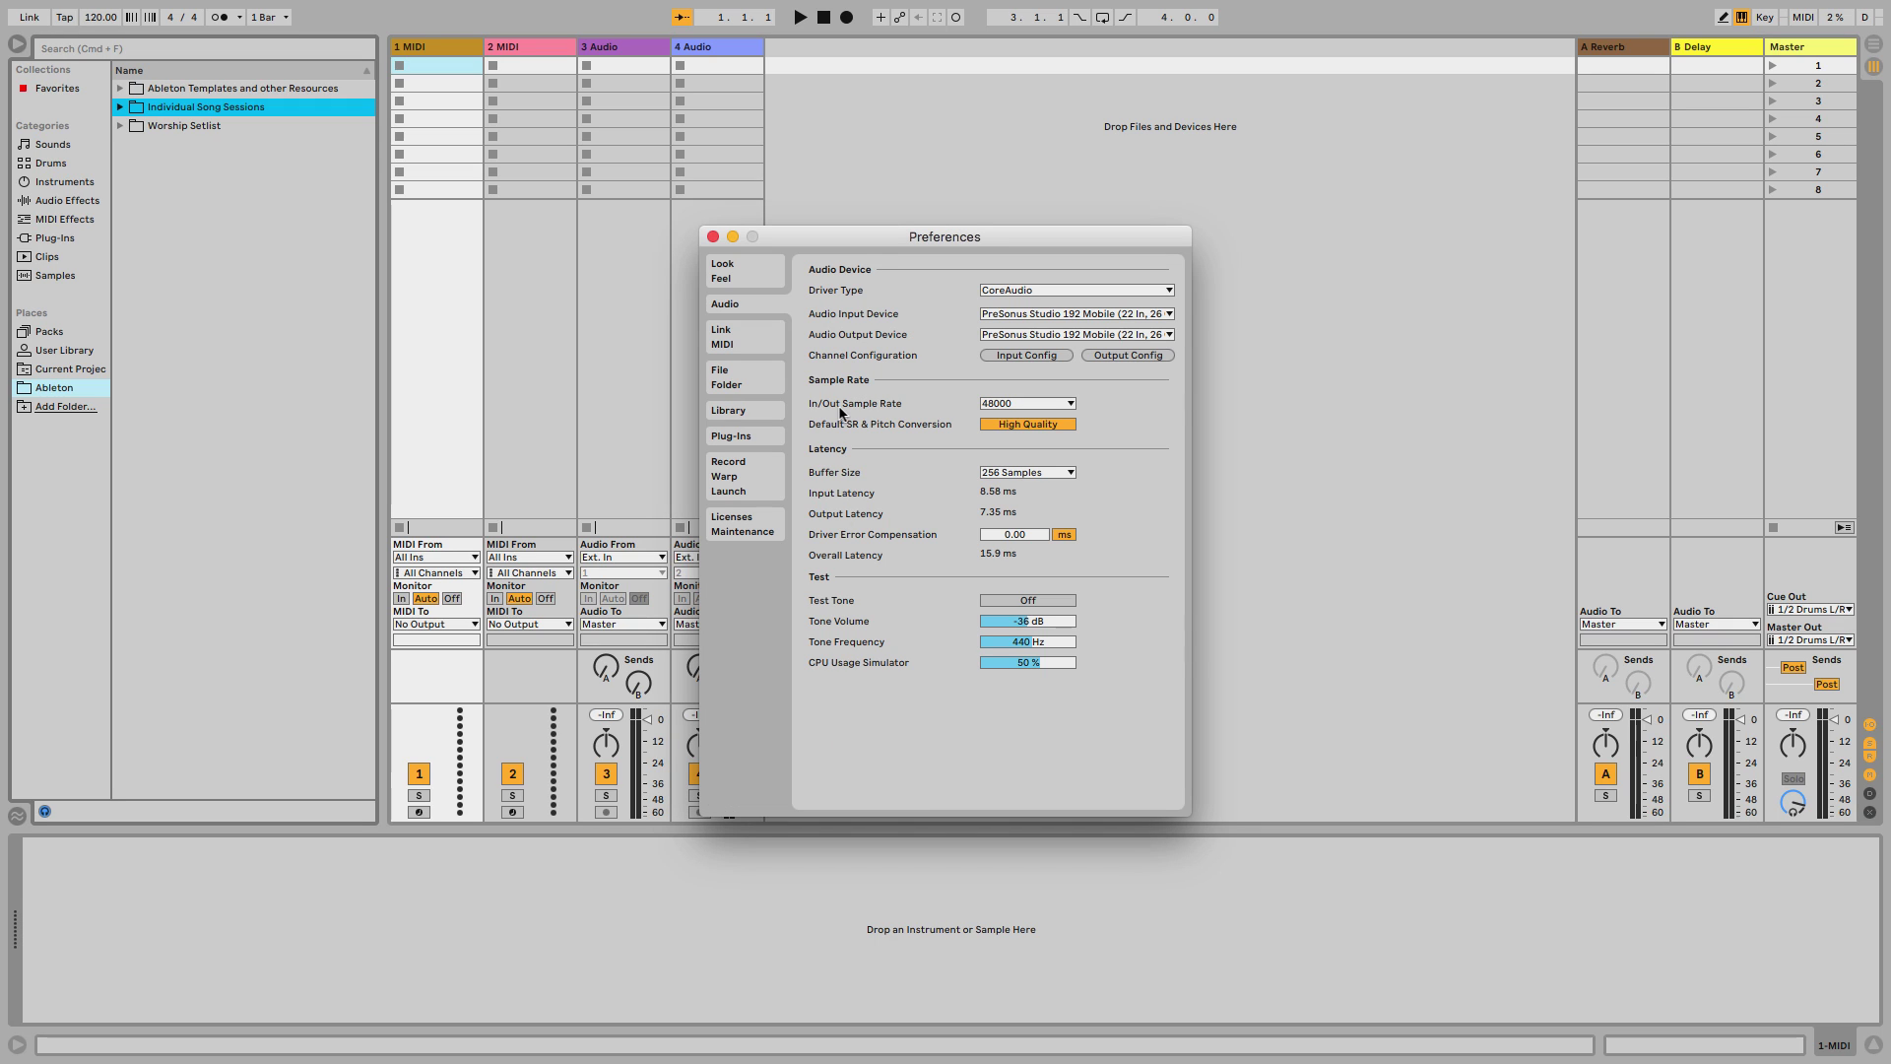
left_click(715, 238)
- Delete both MIDI tracks and one audio track so that a single audio track remains
left_click(418, 47)
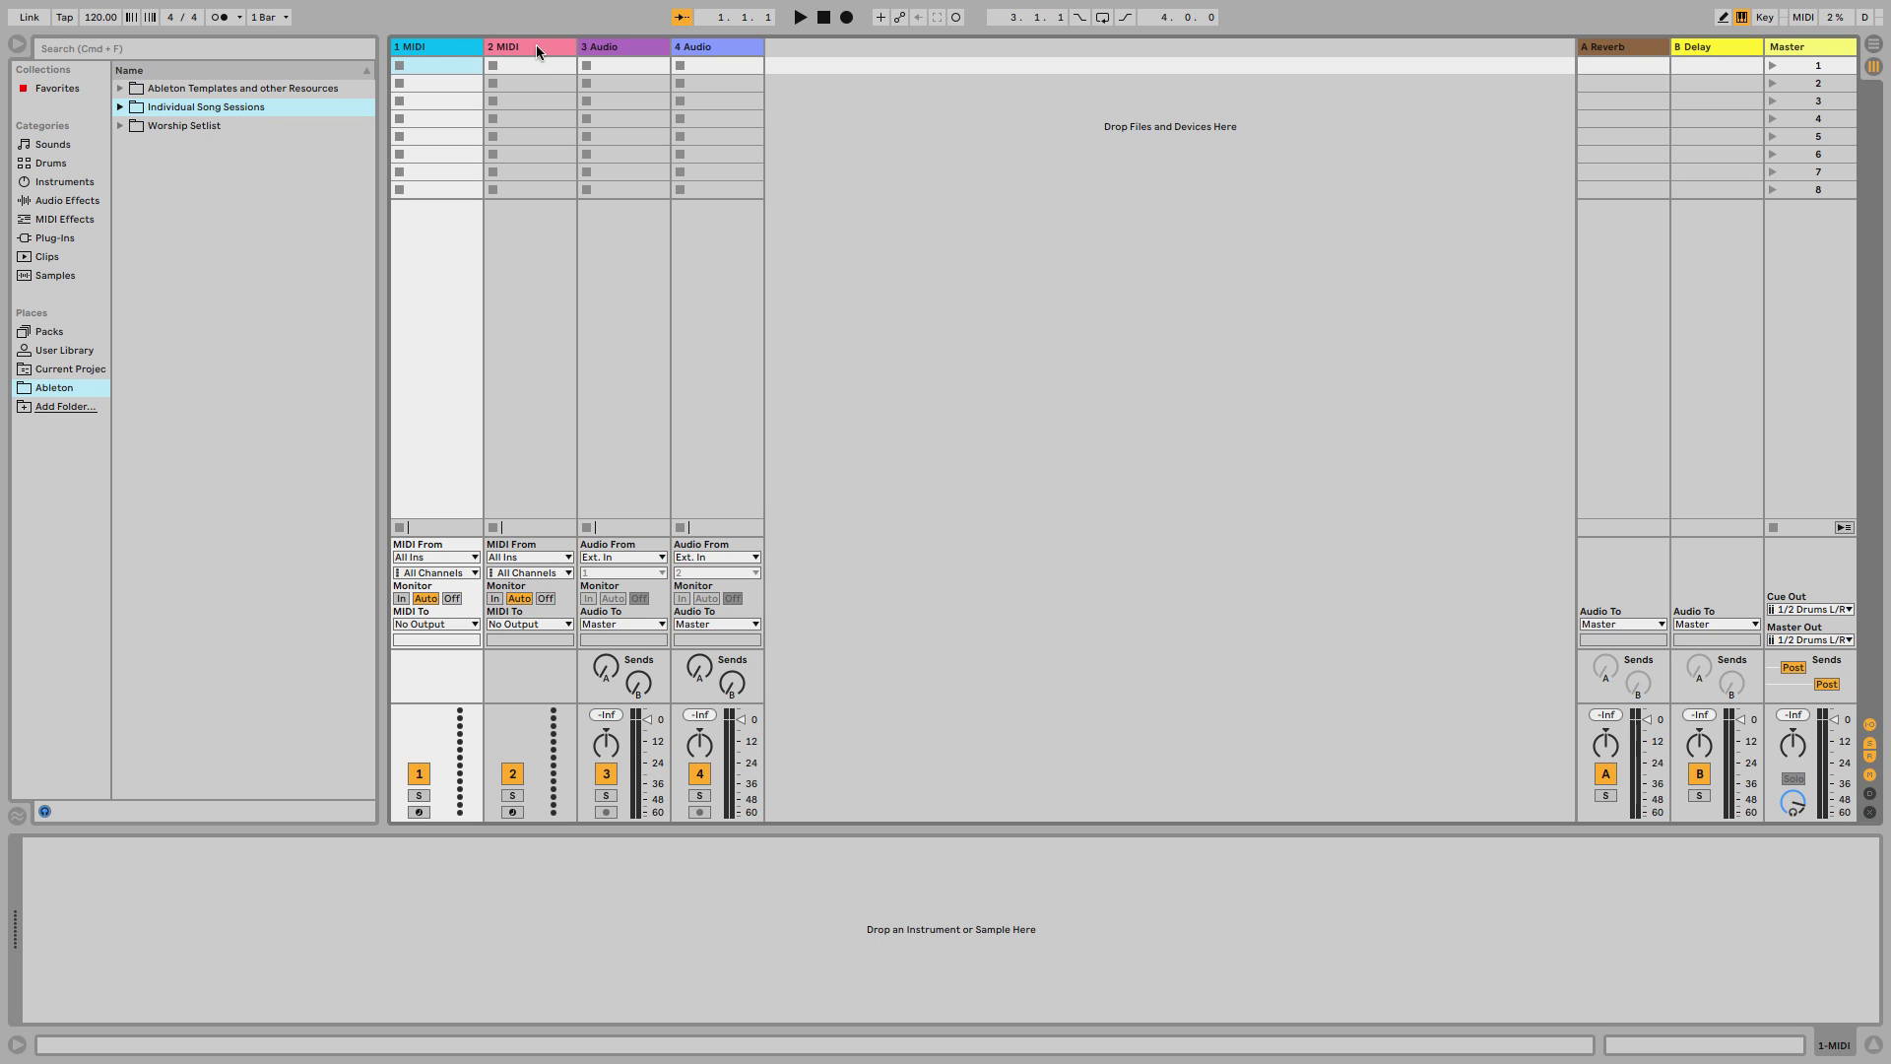
left_click(717, 46, "shift")
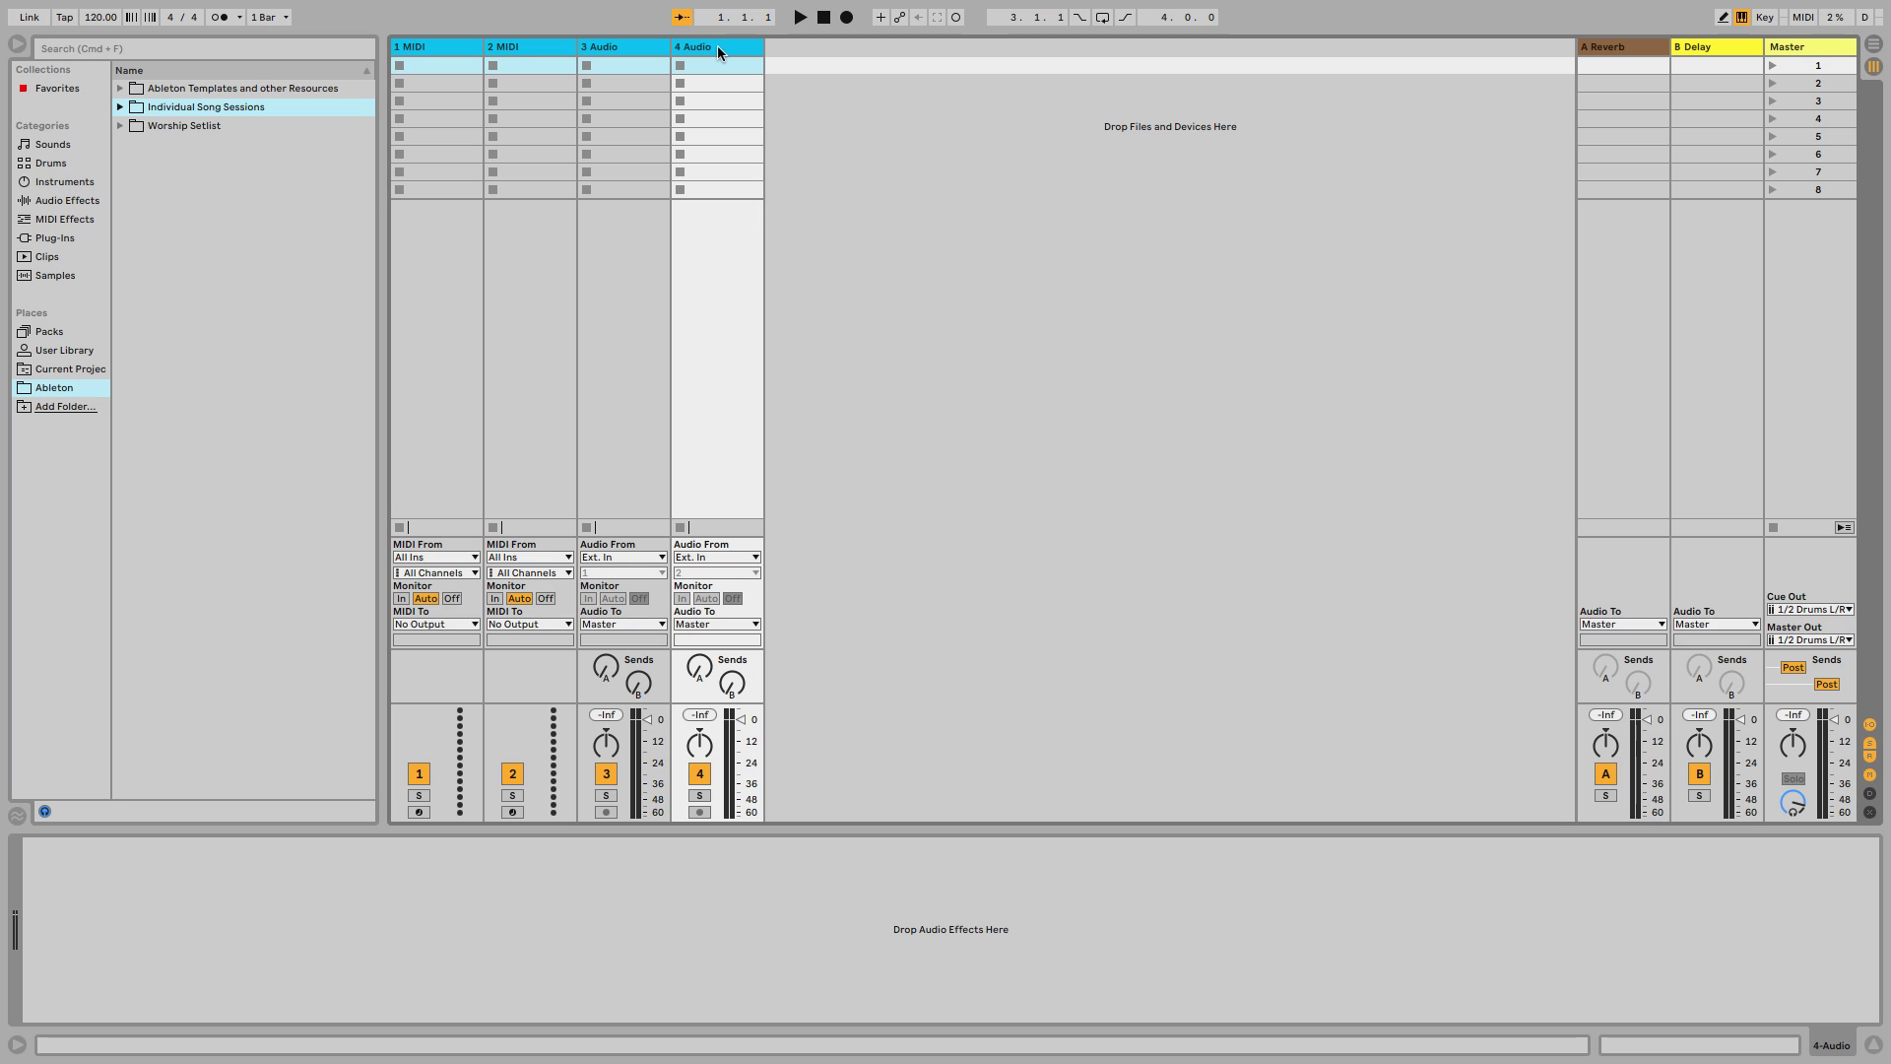
left_click(601, 45)
key("Delete")
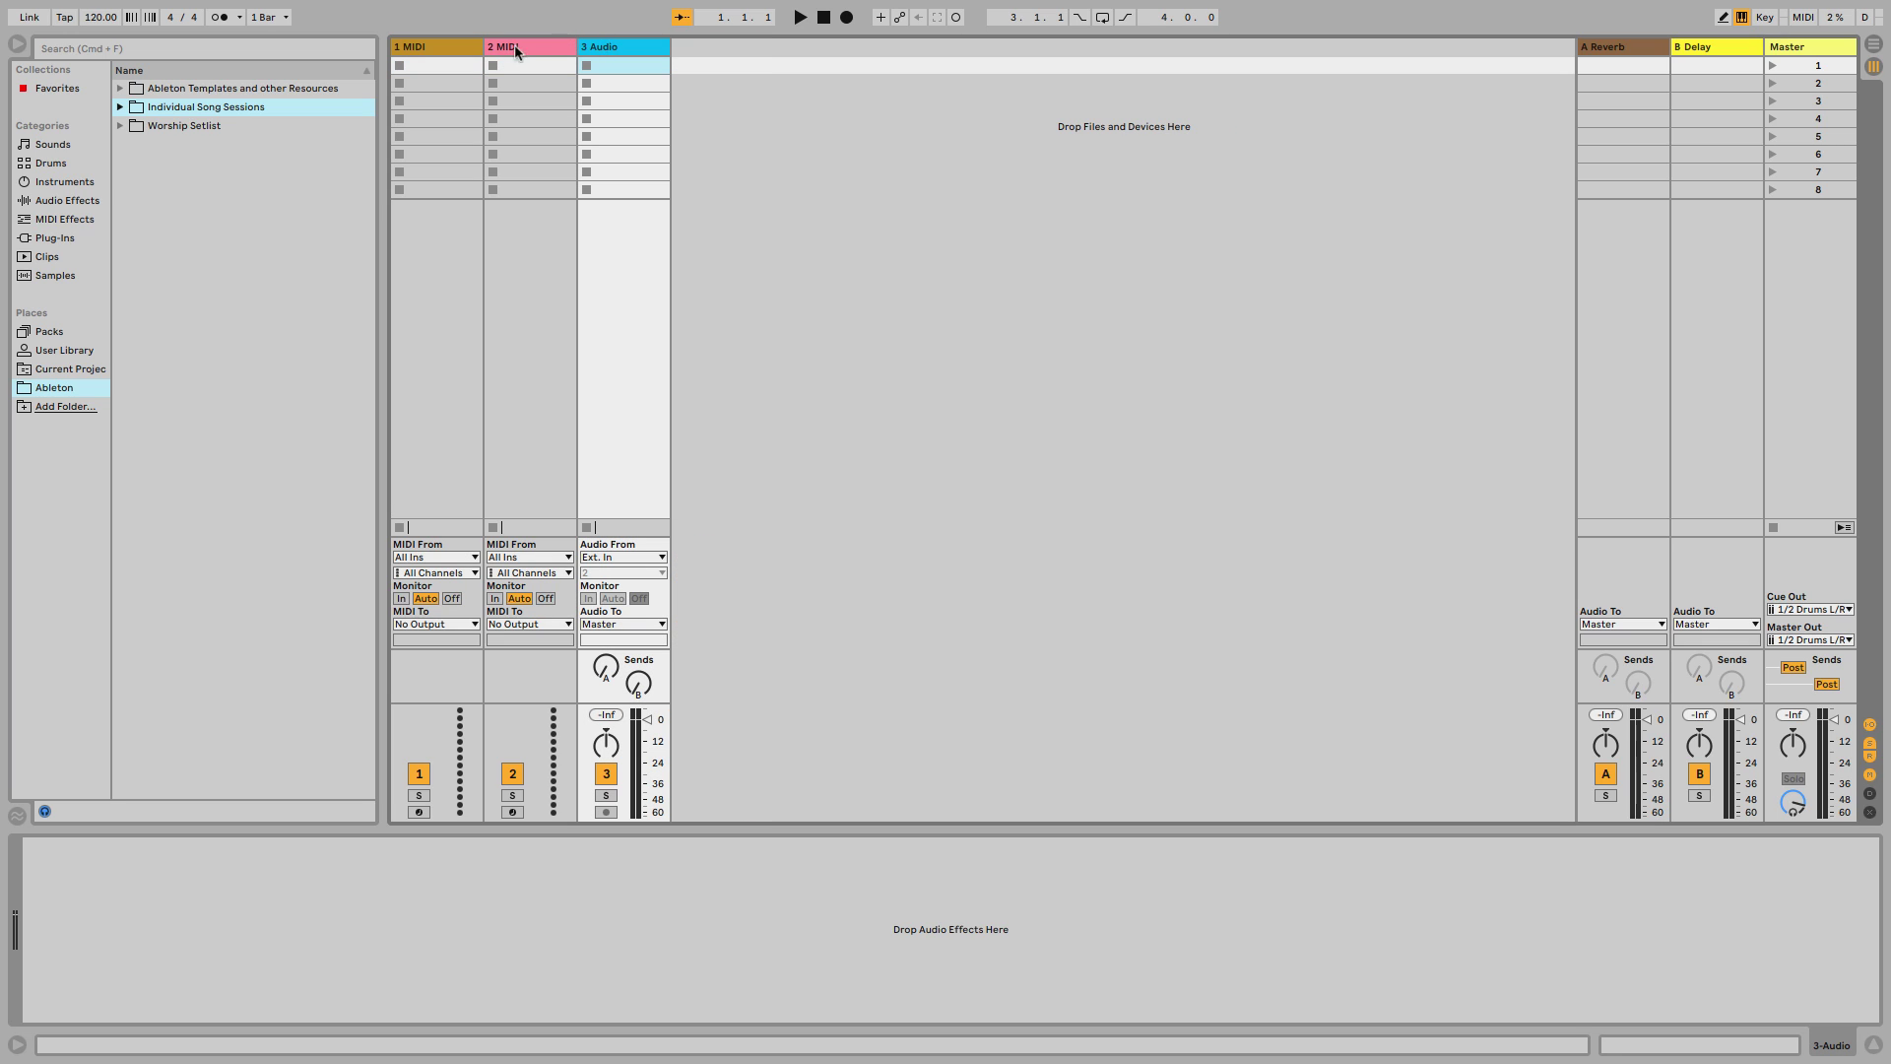
left_click(429, 49)
key("Delete")
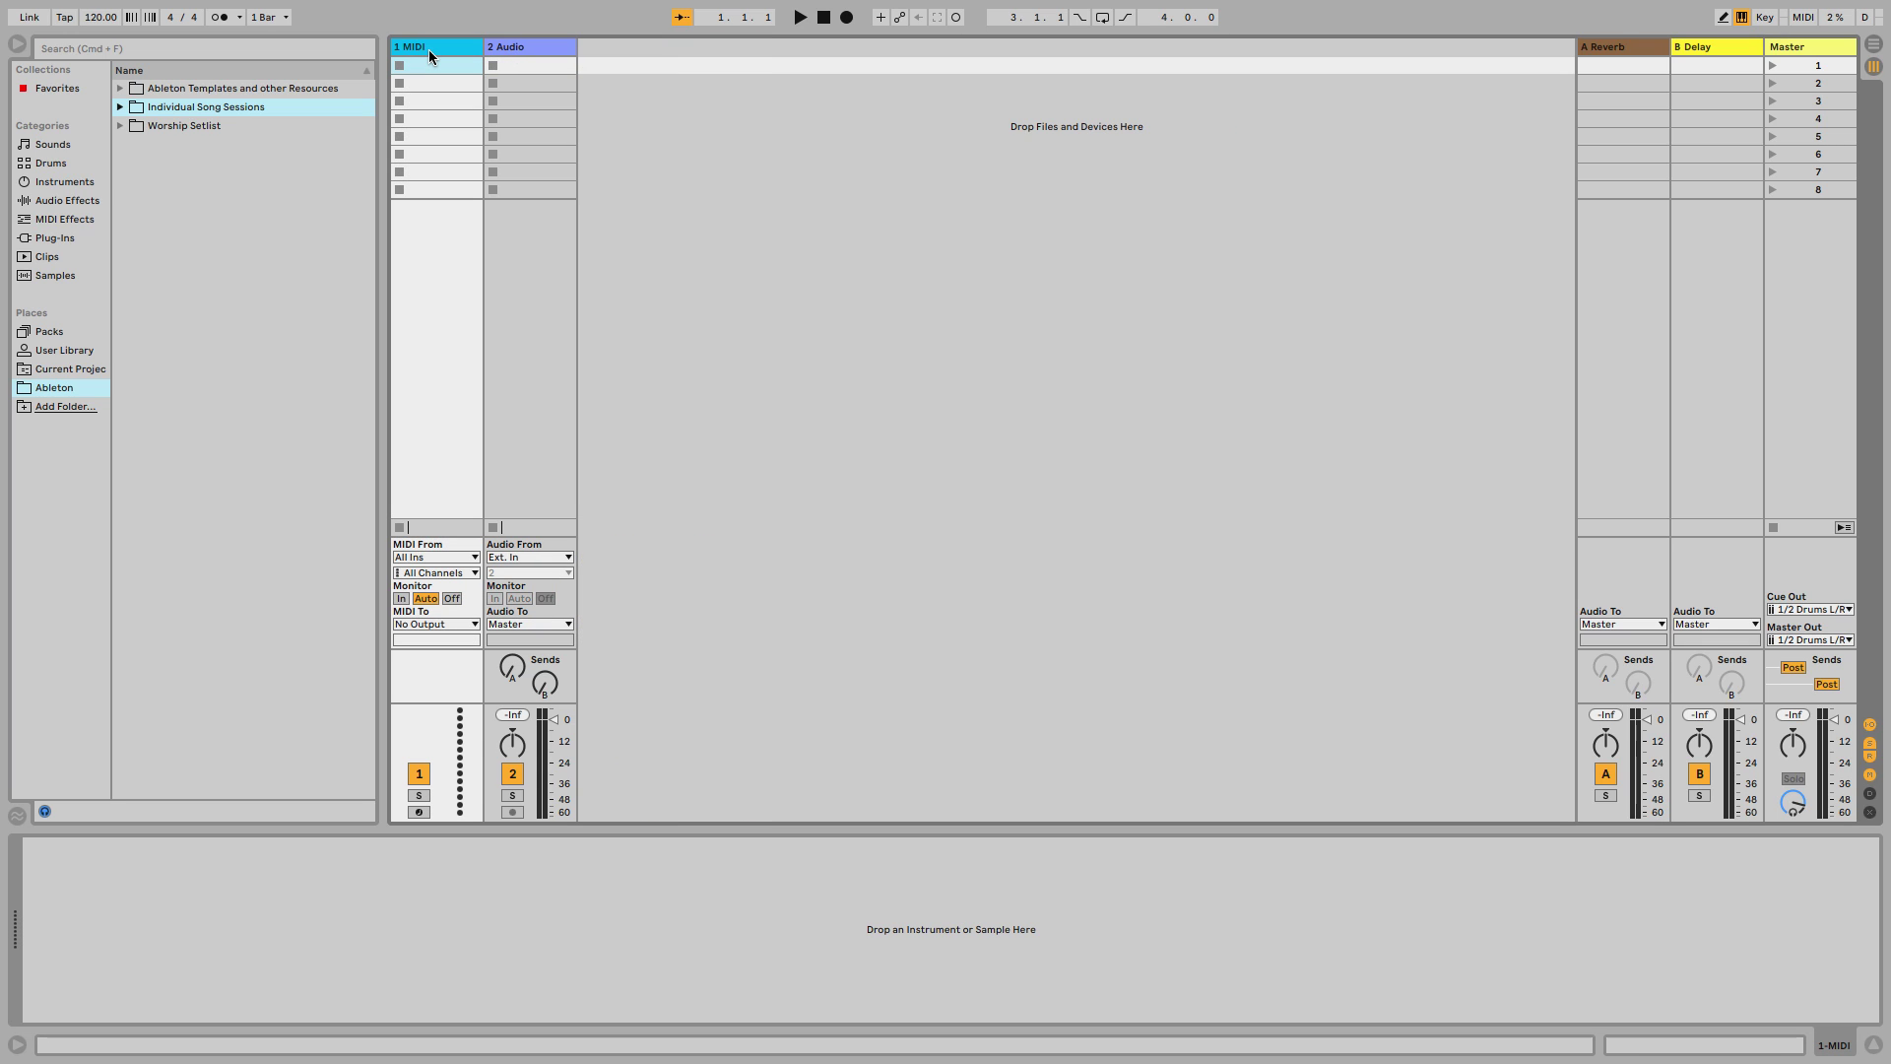
key("Delete")
- Toggle between Session View and Arrangement View, finishing in Arrangement View
left_click(1874, 45)
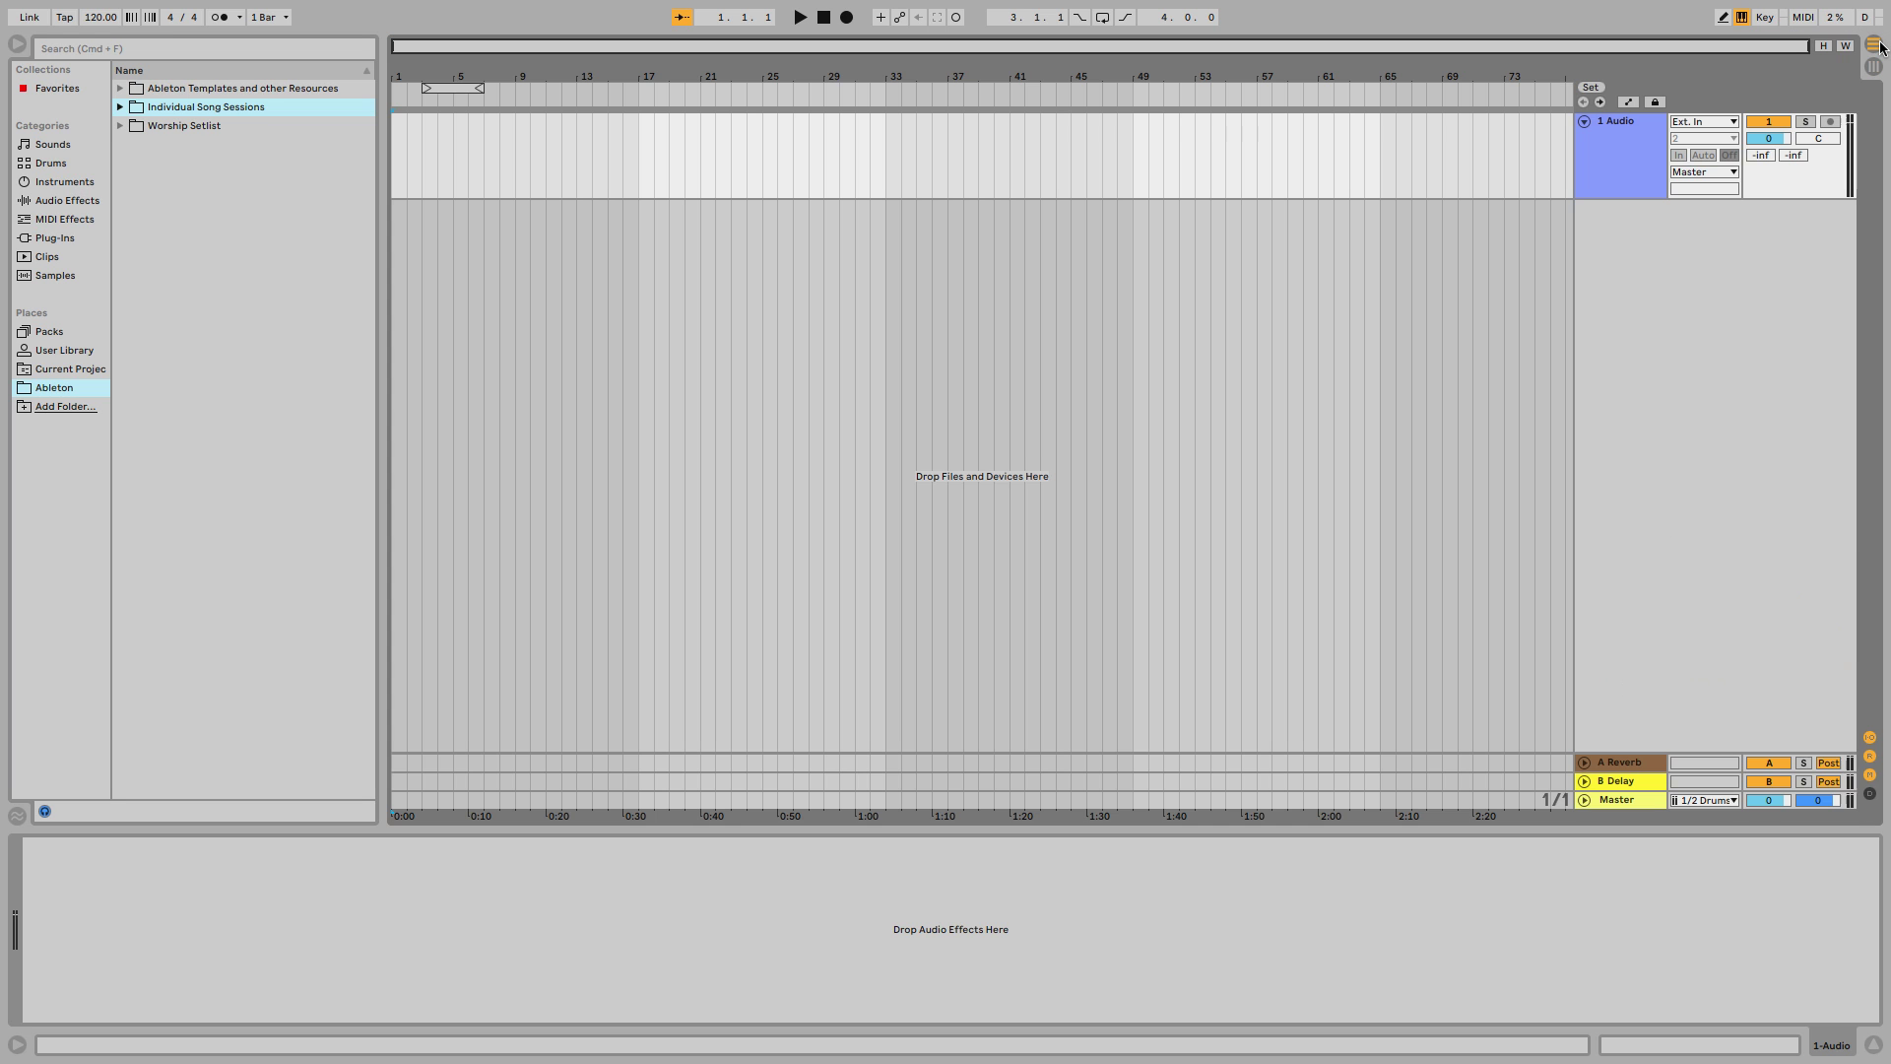
left_click(1874, 66)
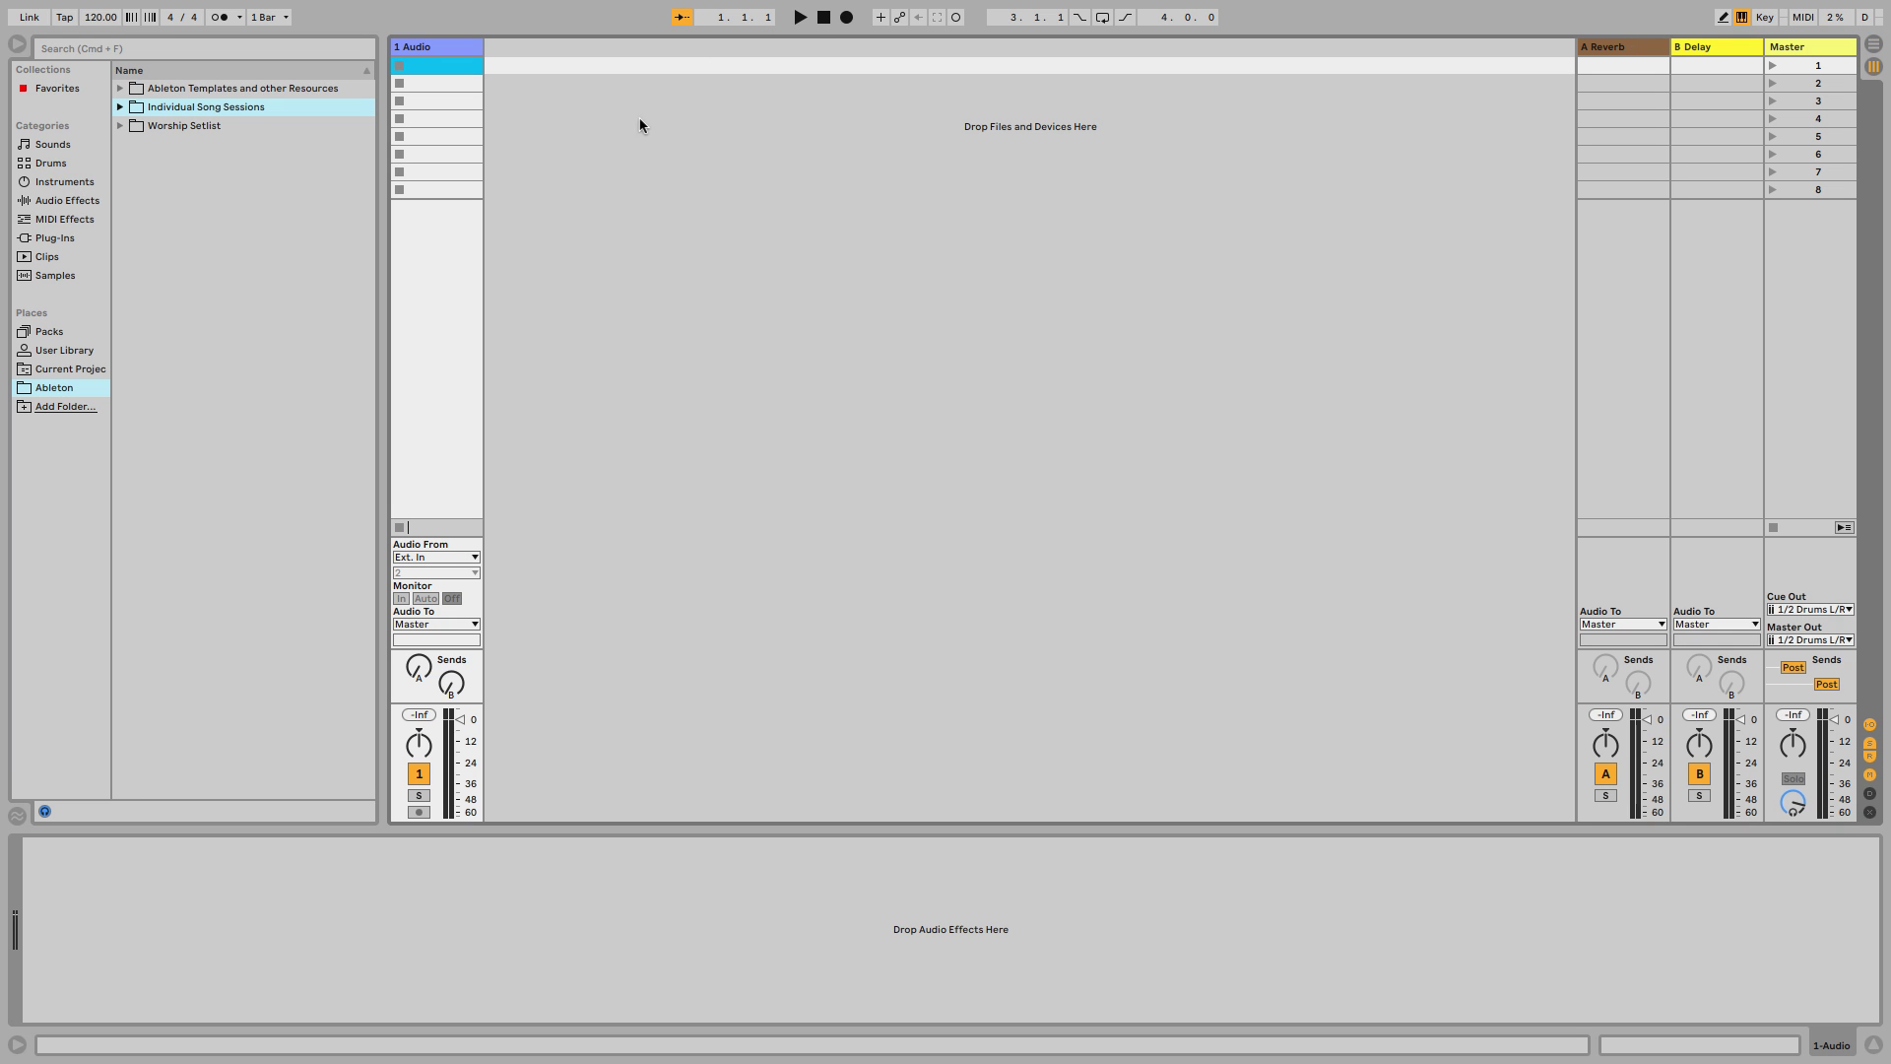
left_click(1874, 67)
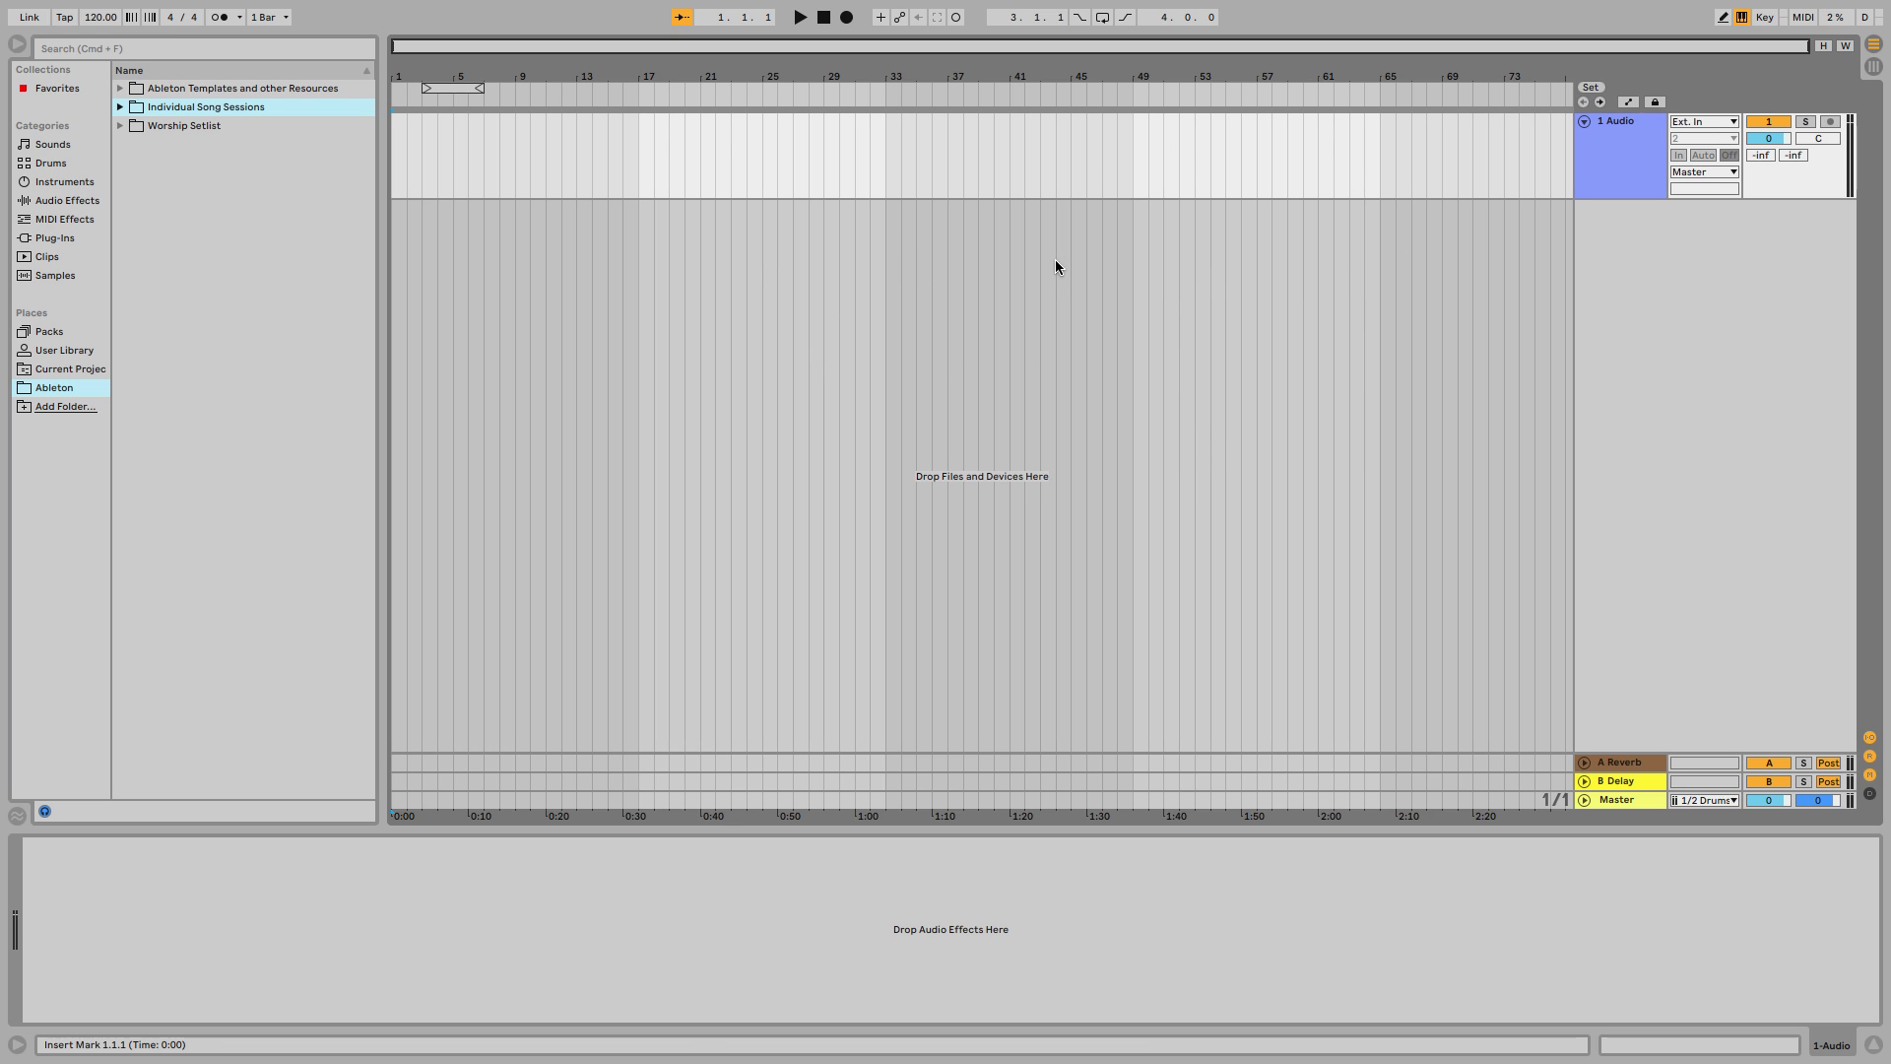
key("Tab")
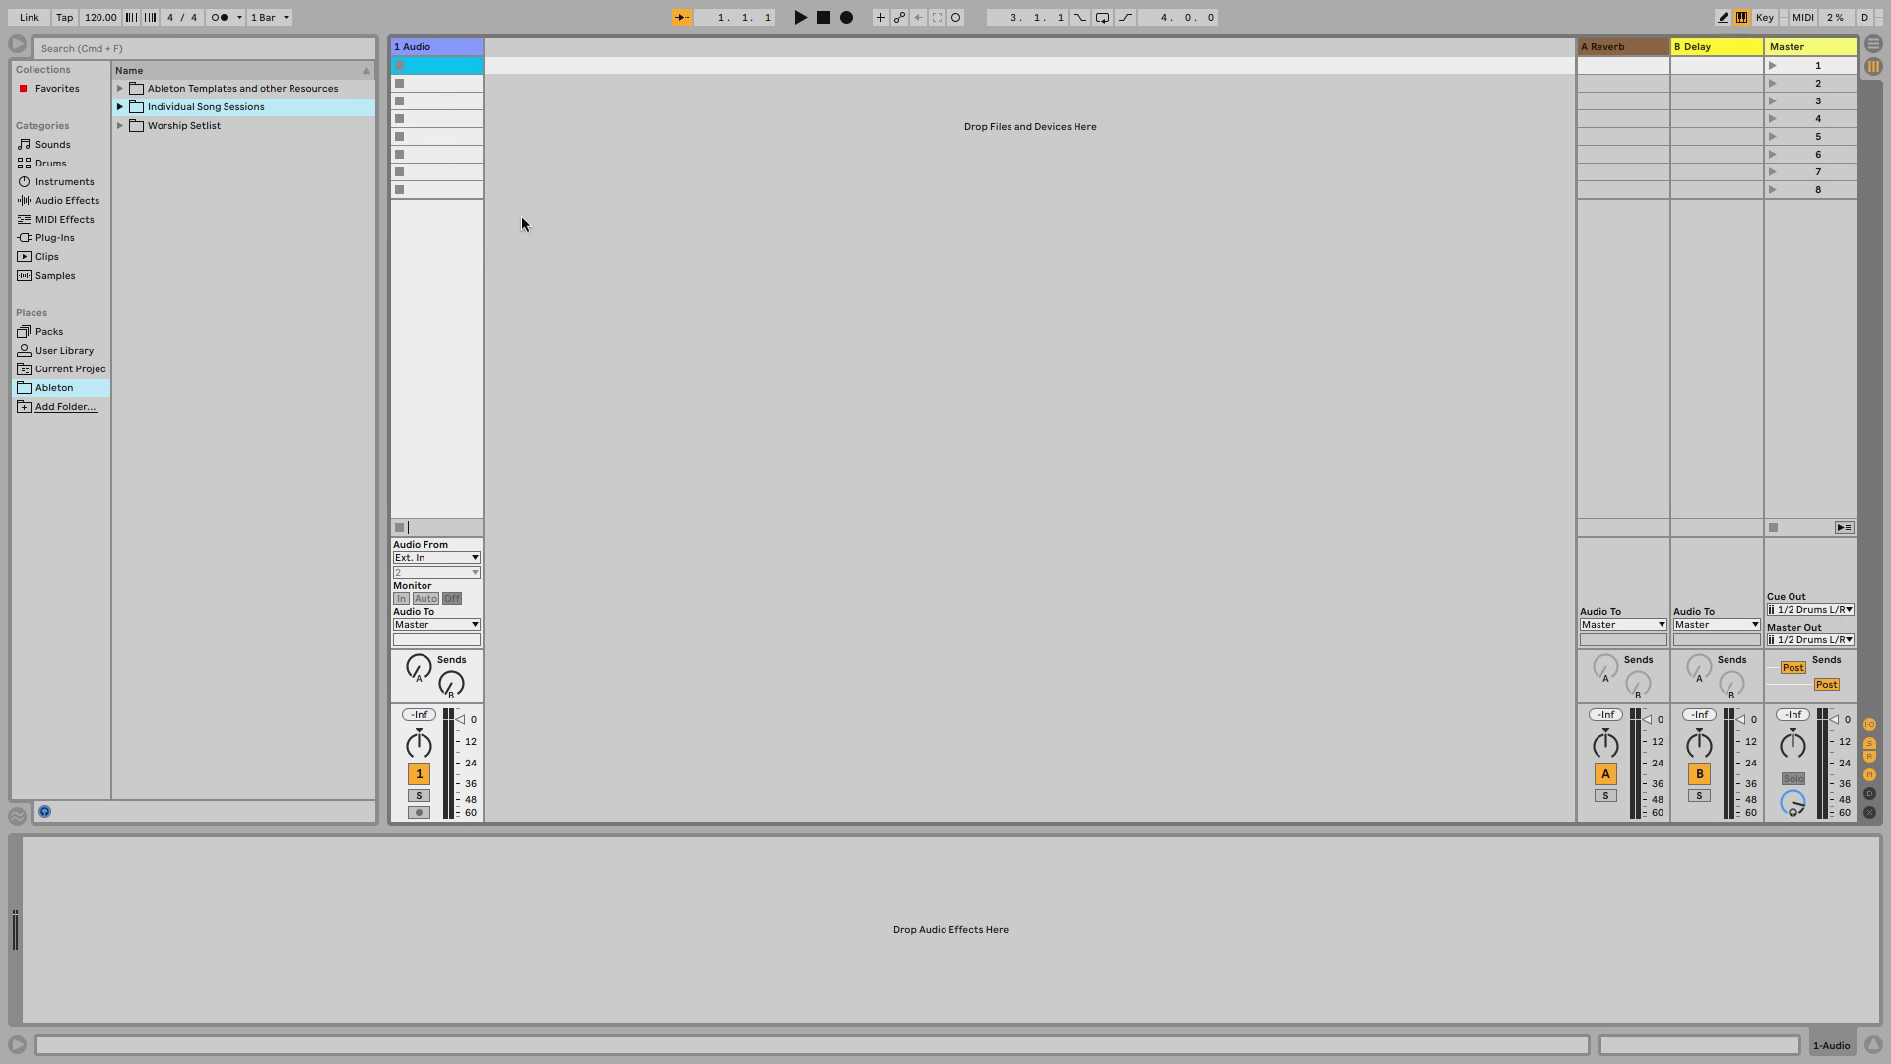
left_click(1875, 47)
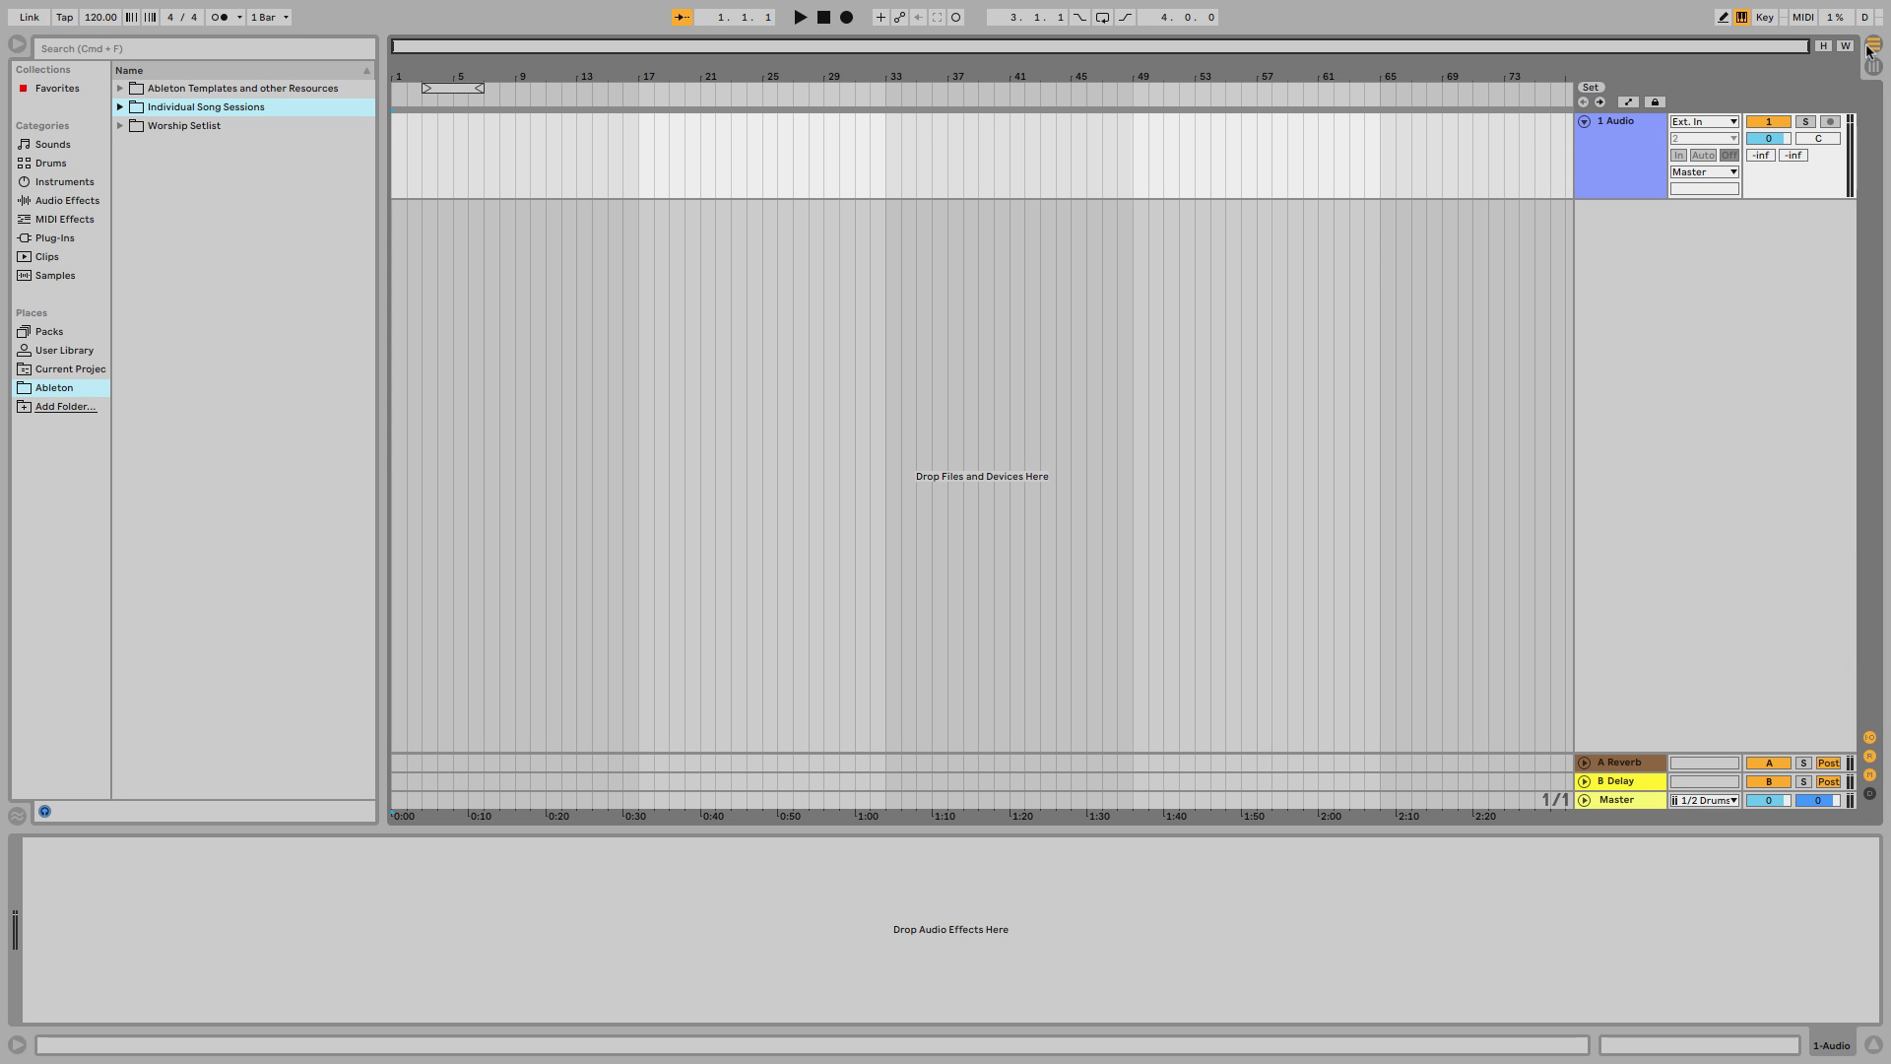
left_click(120, 108)
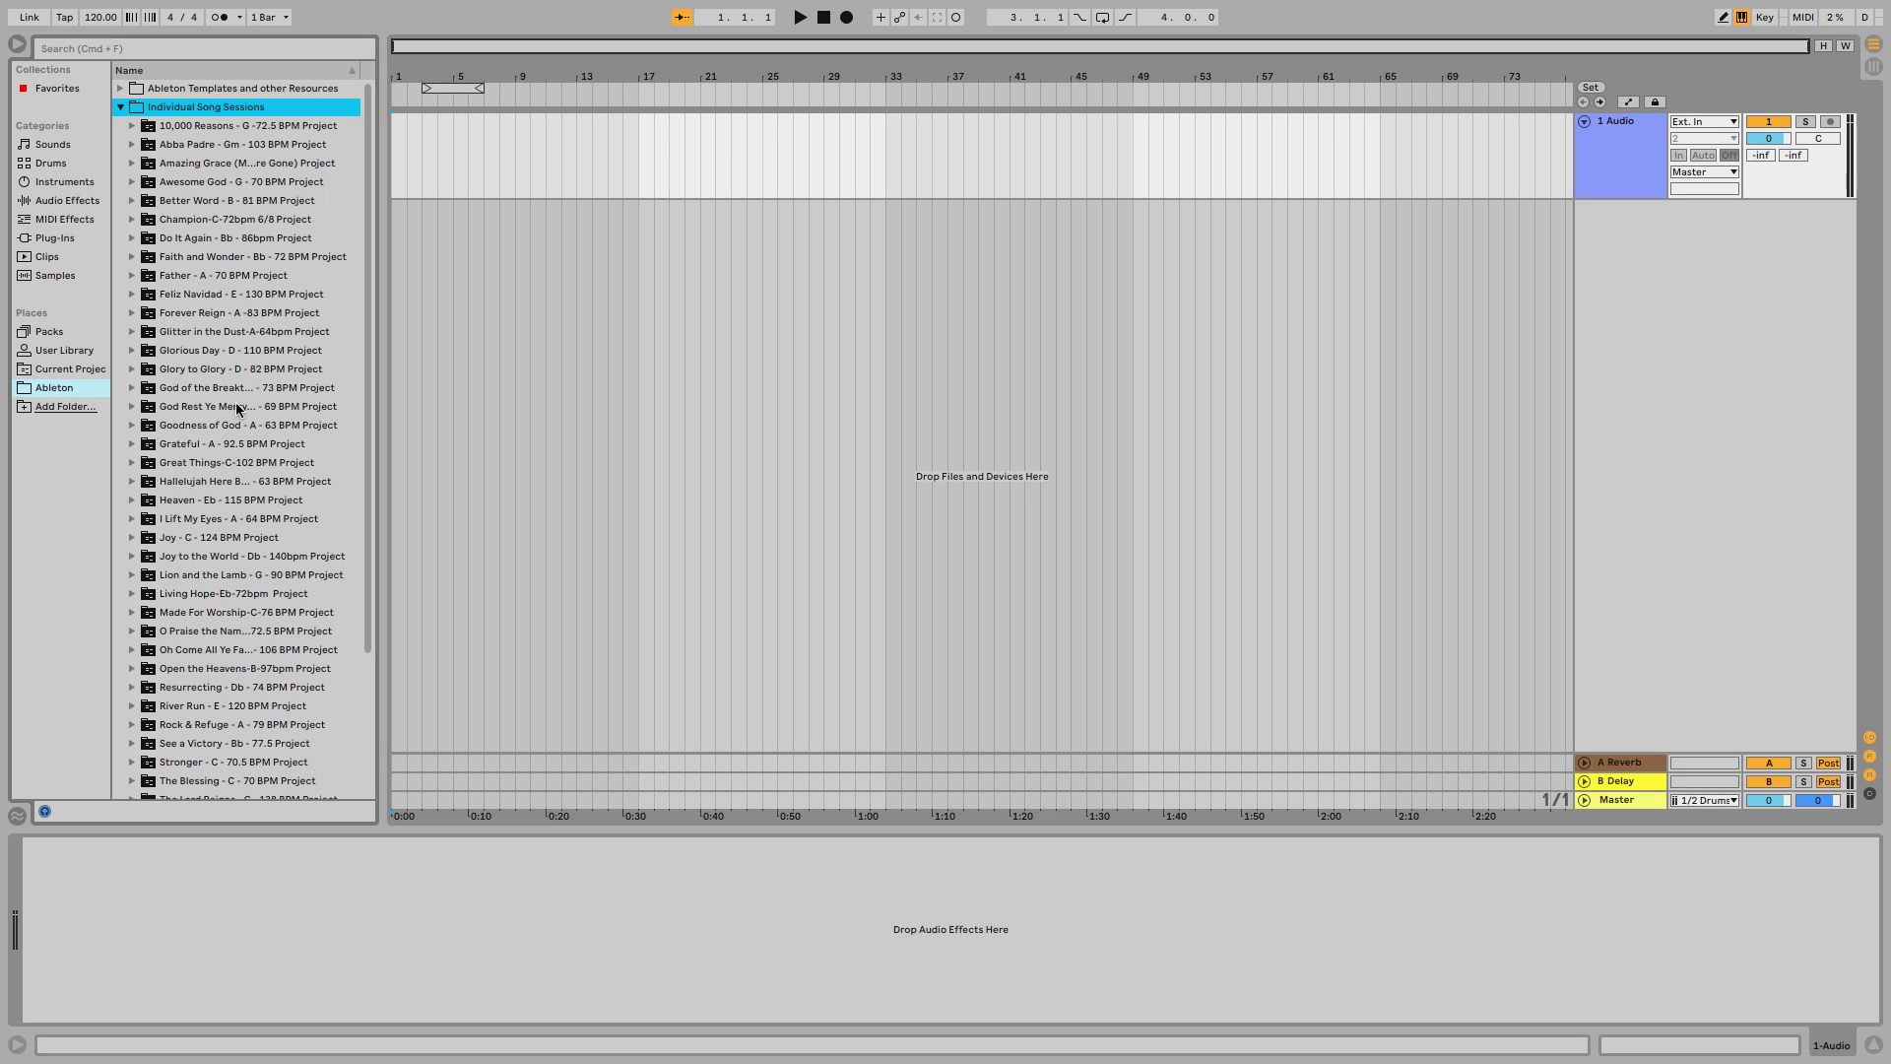
scroll(237, 408, "down", 5)
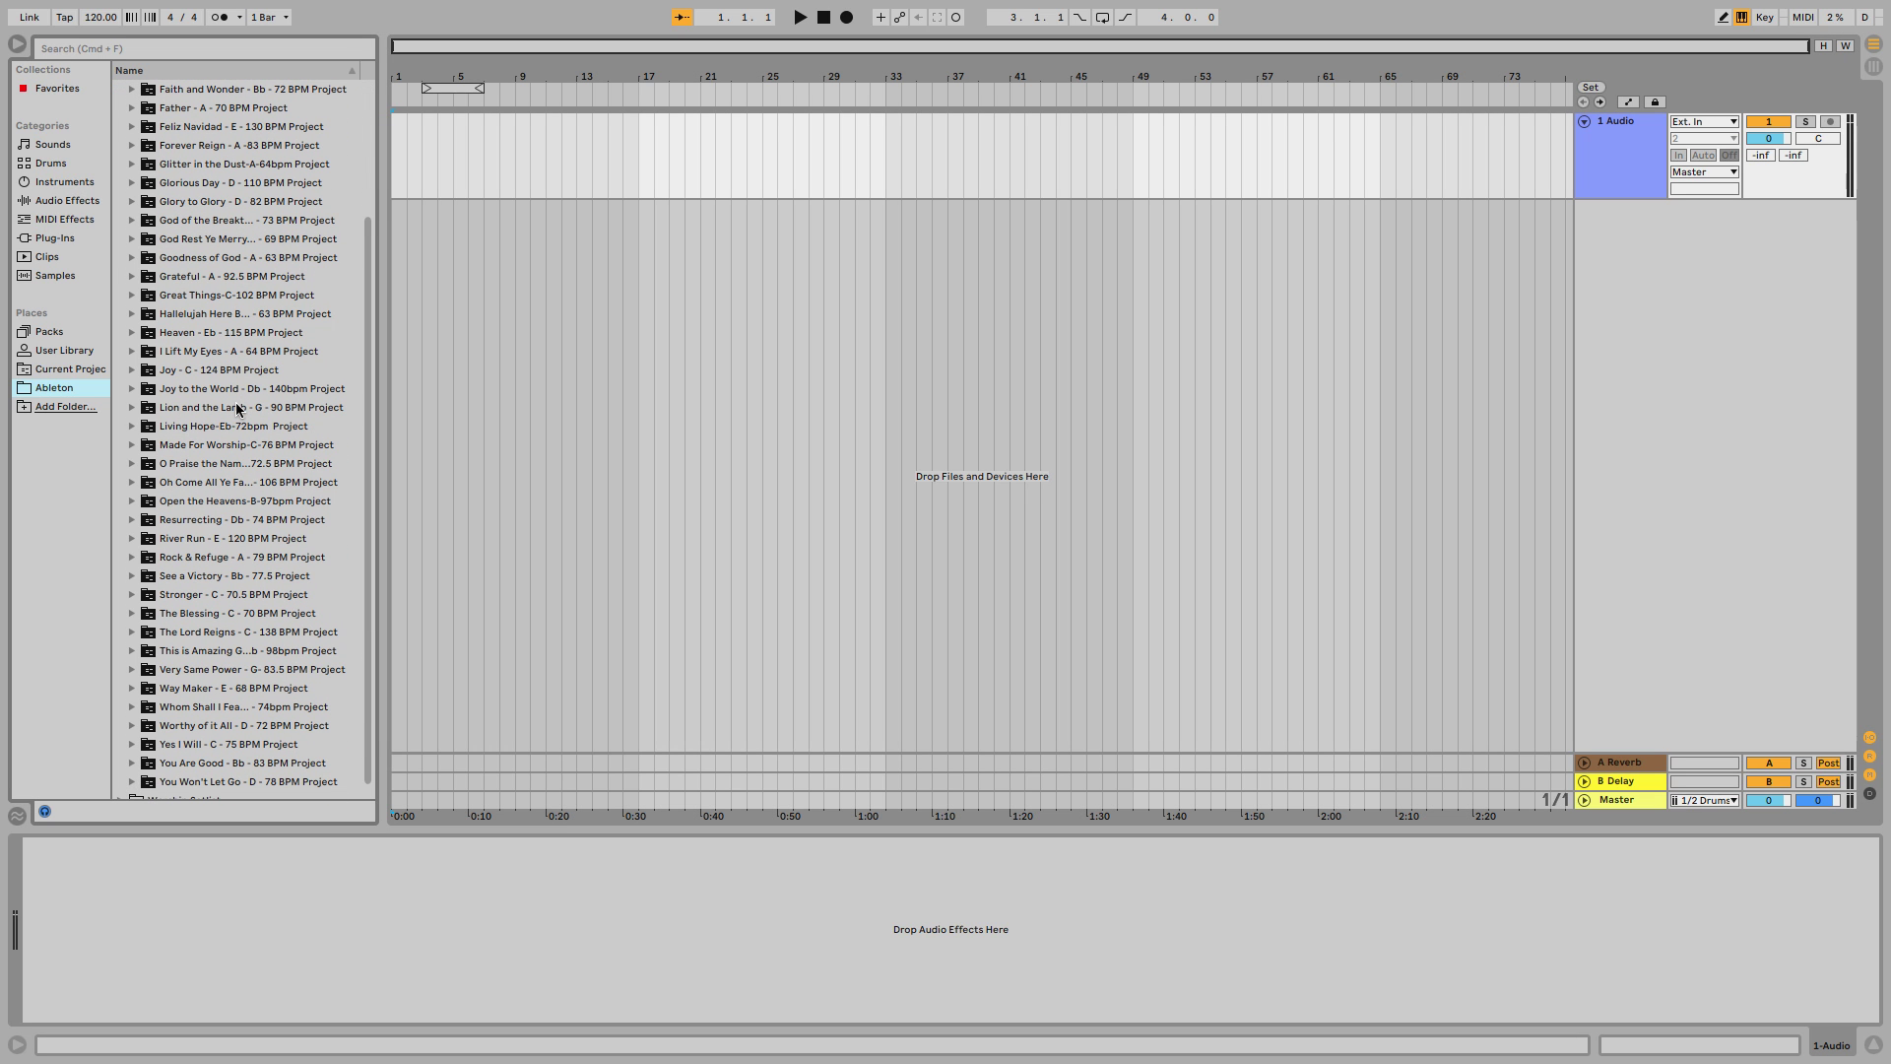
scroll(236, 408, "up", 5)
left_click(120, 106)
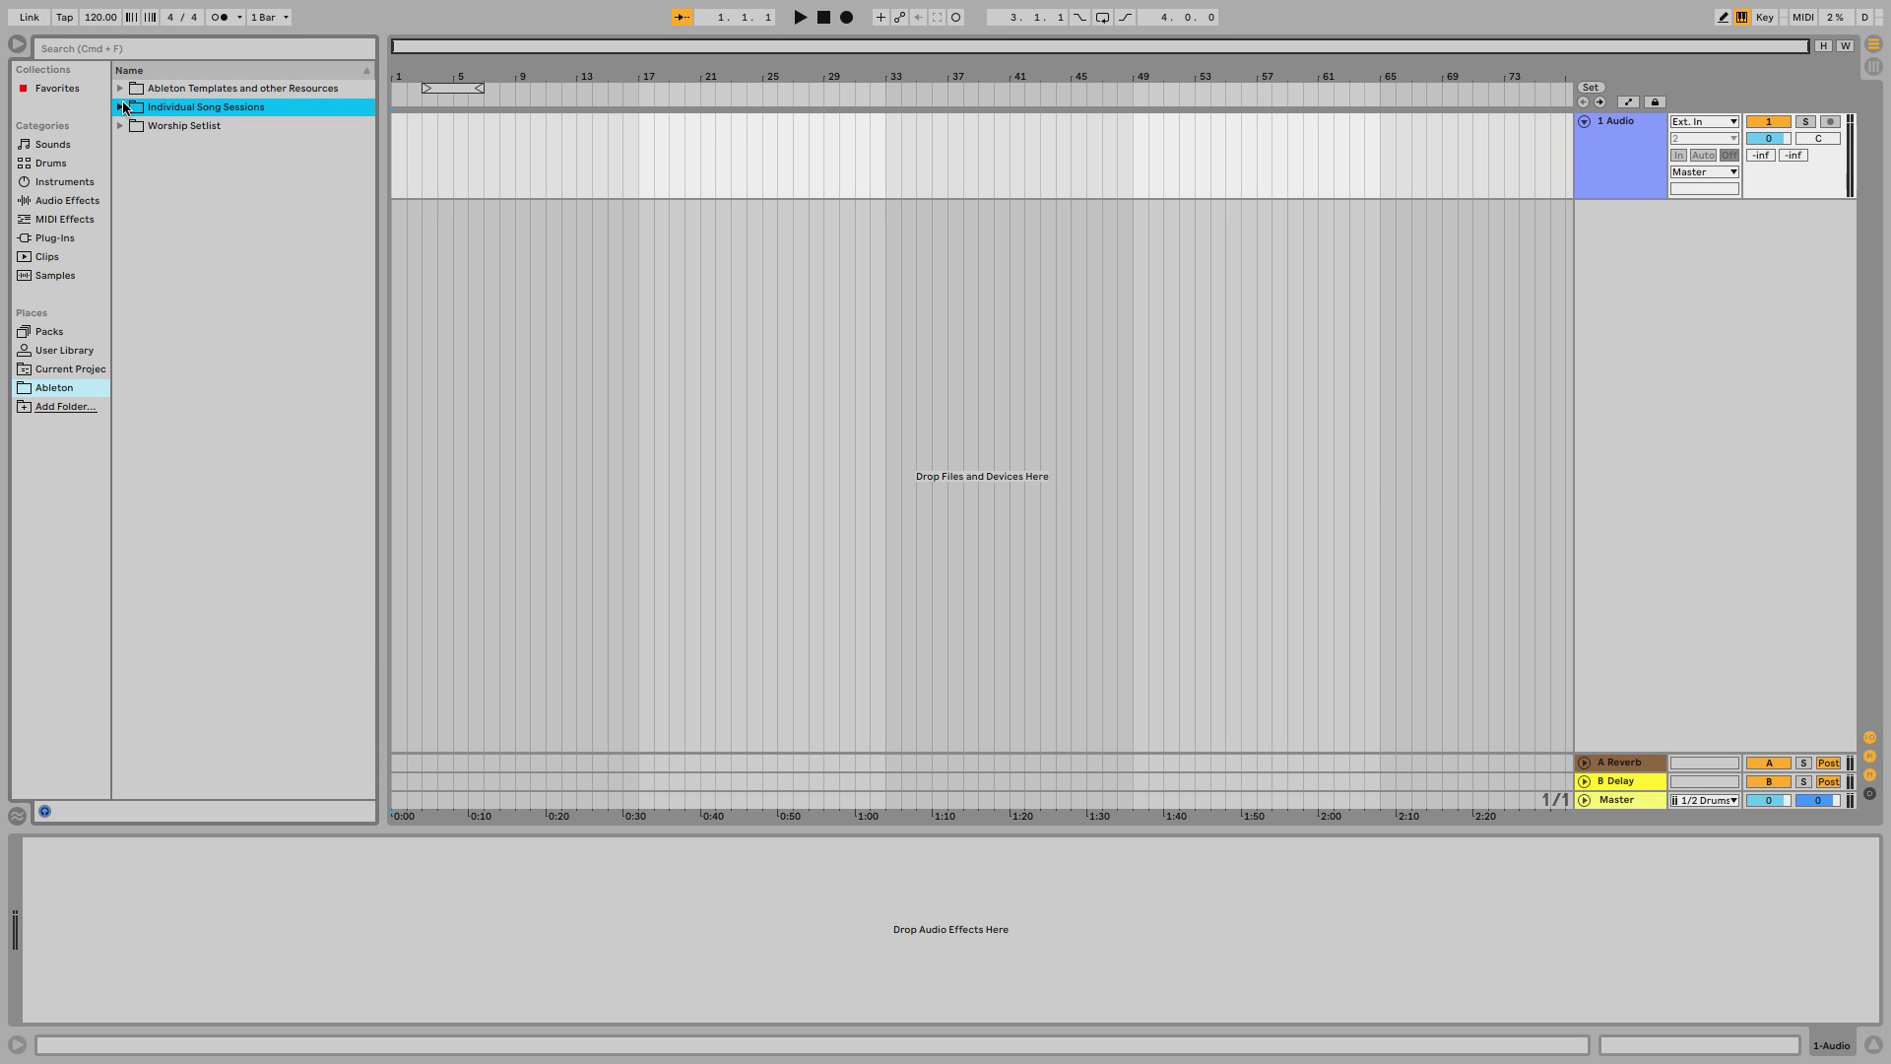
- Add Better Word - B - 81 BPM.als from its project in Individual Song Sessions to the arrangement, and delete the empty 1 Audio track
left_click(121, 108)
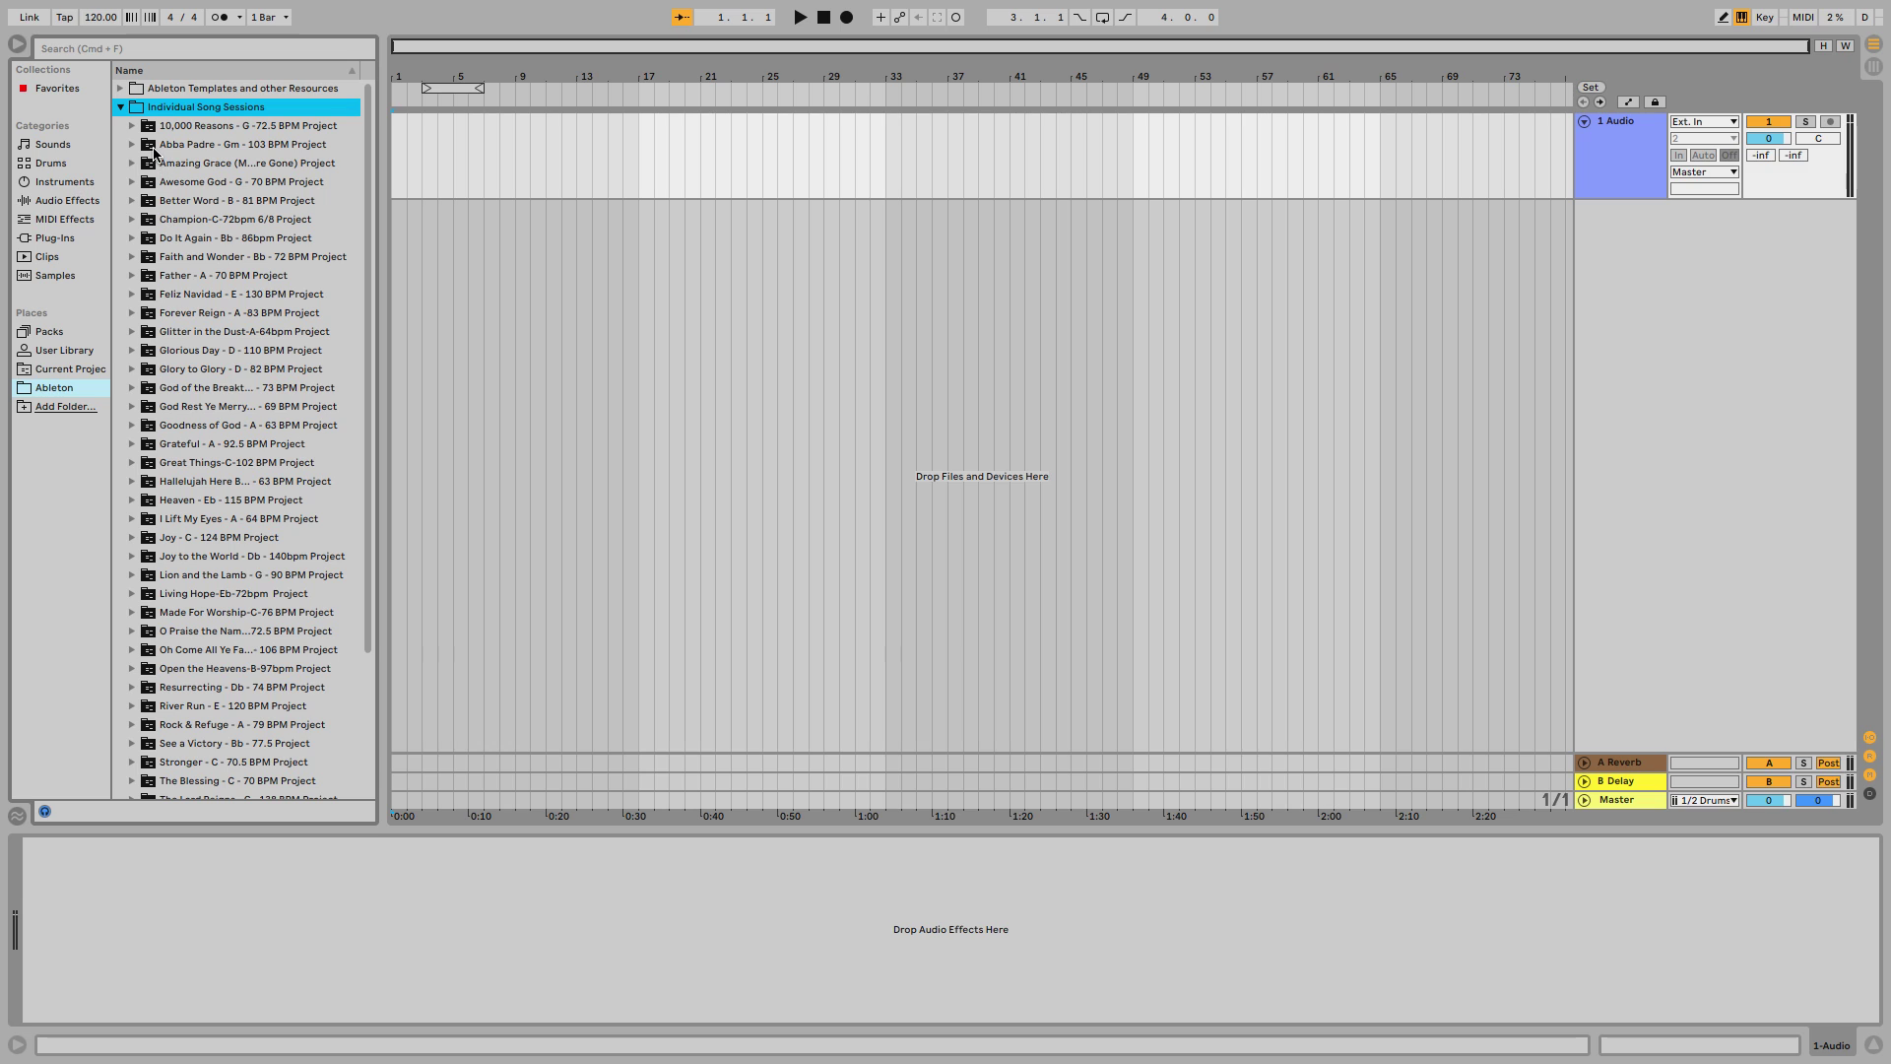
scroll(132, 196, "down", 1)
scroll(133, 200, "down", 2)
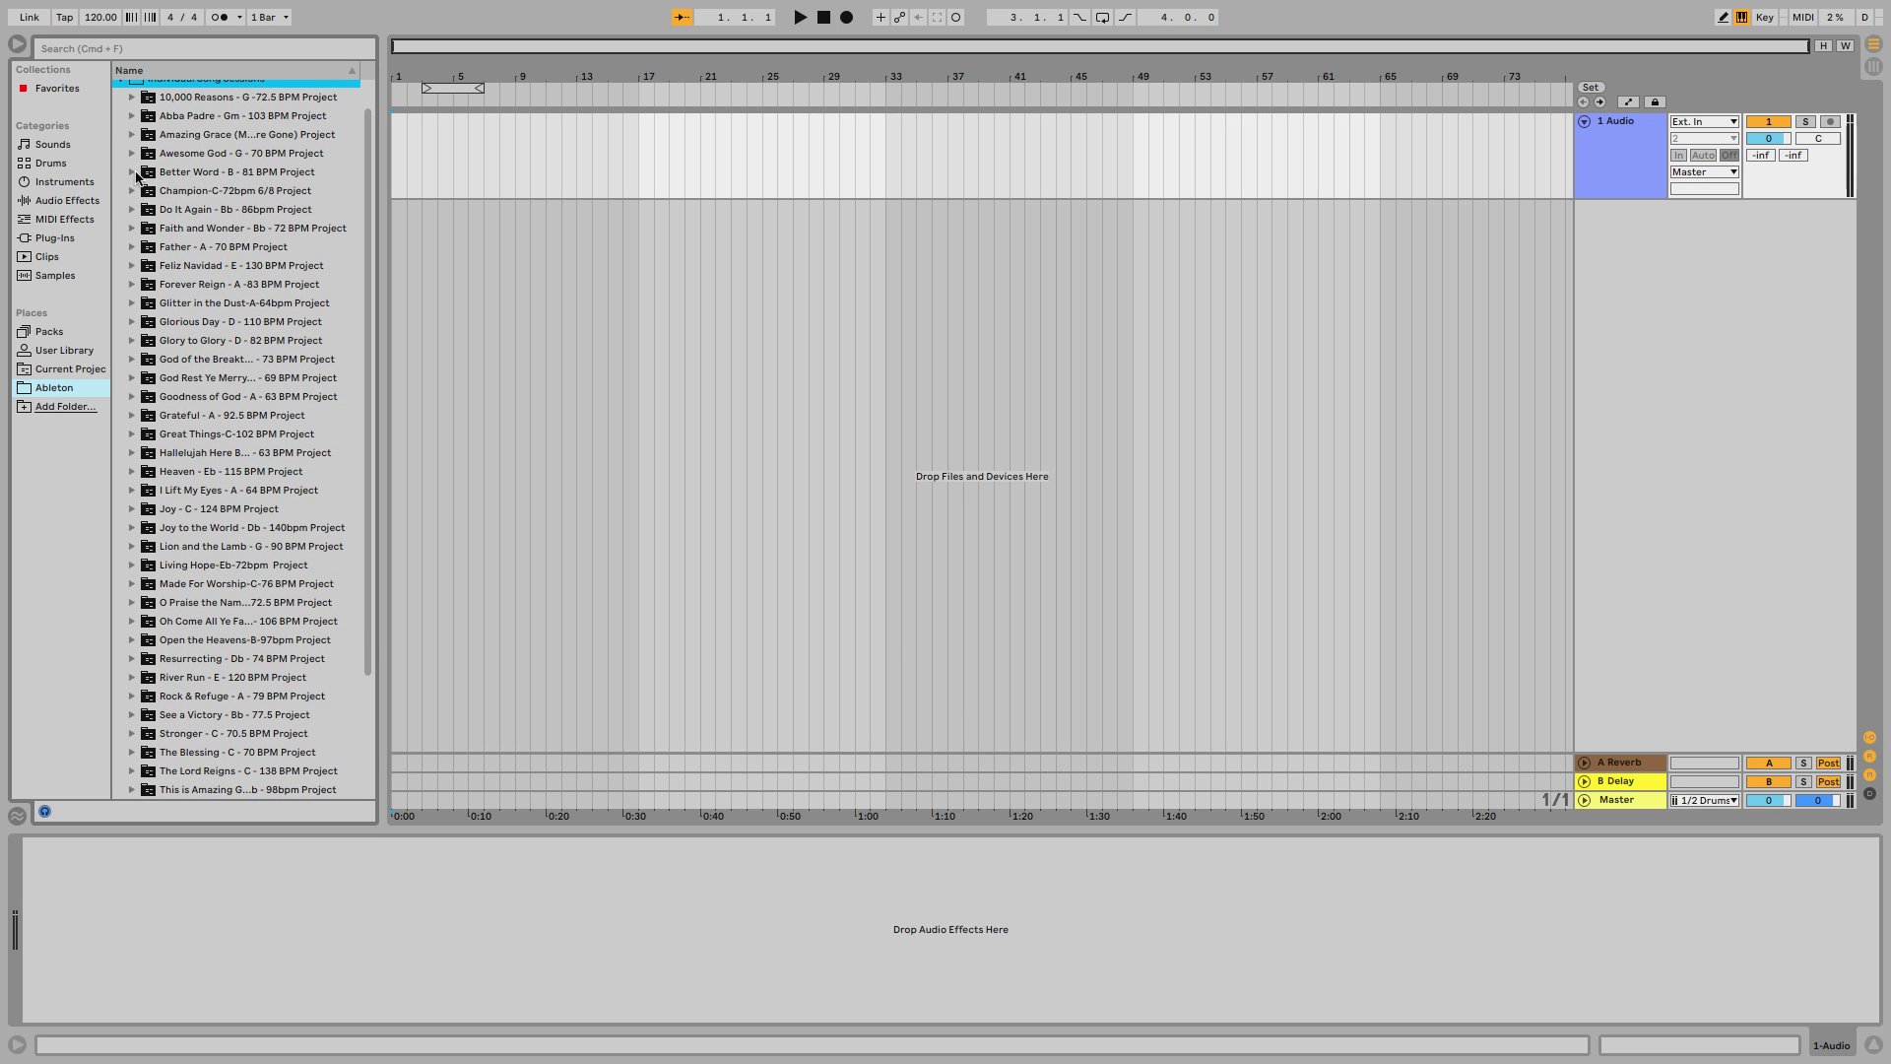
left_click(132, 172)
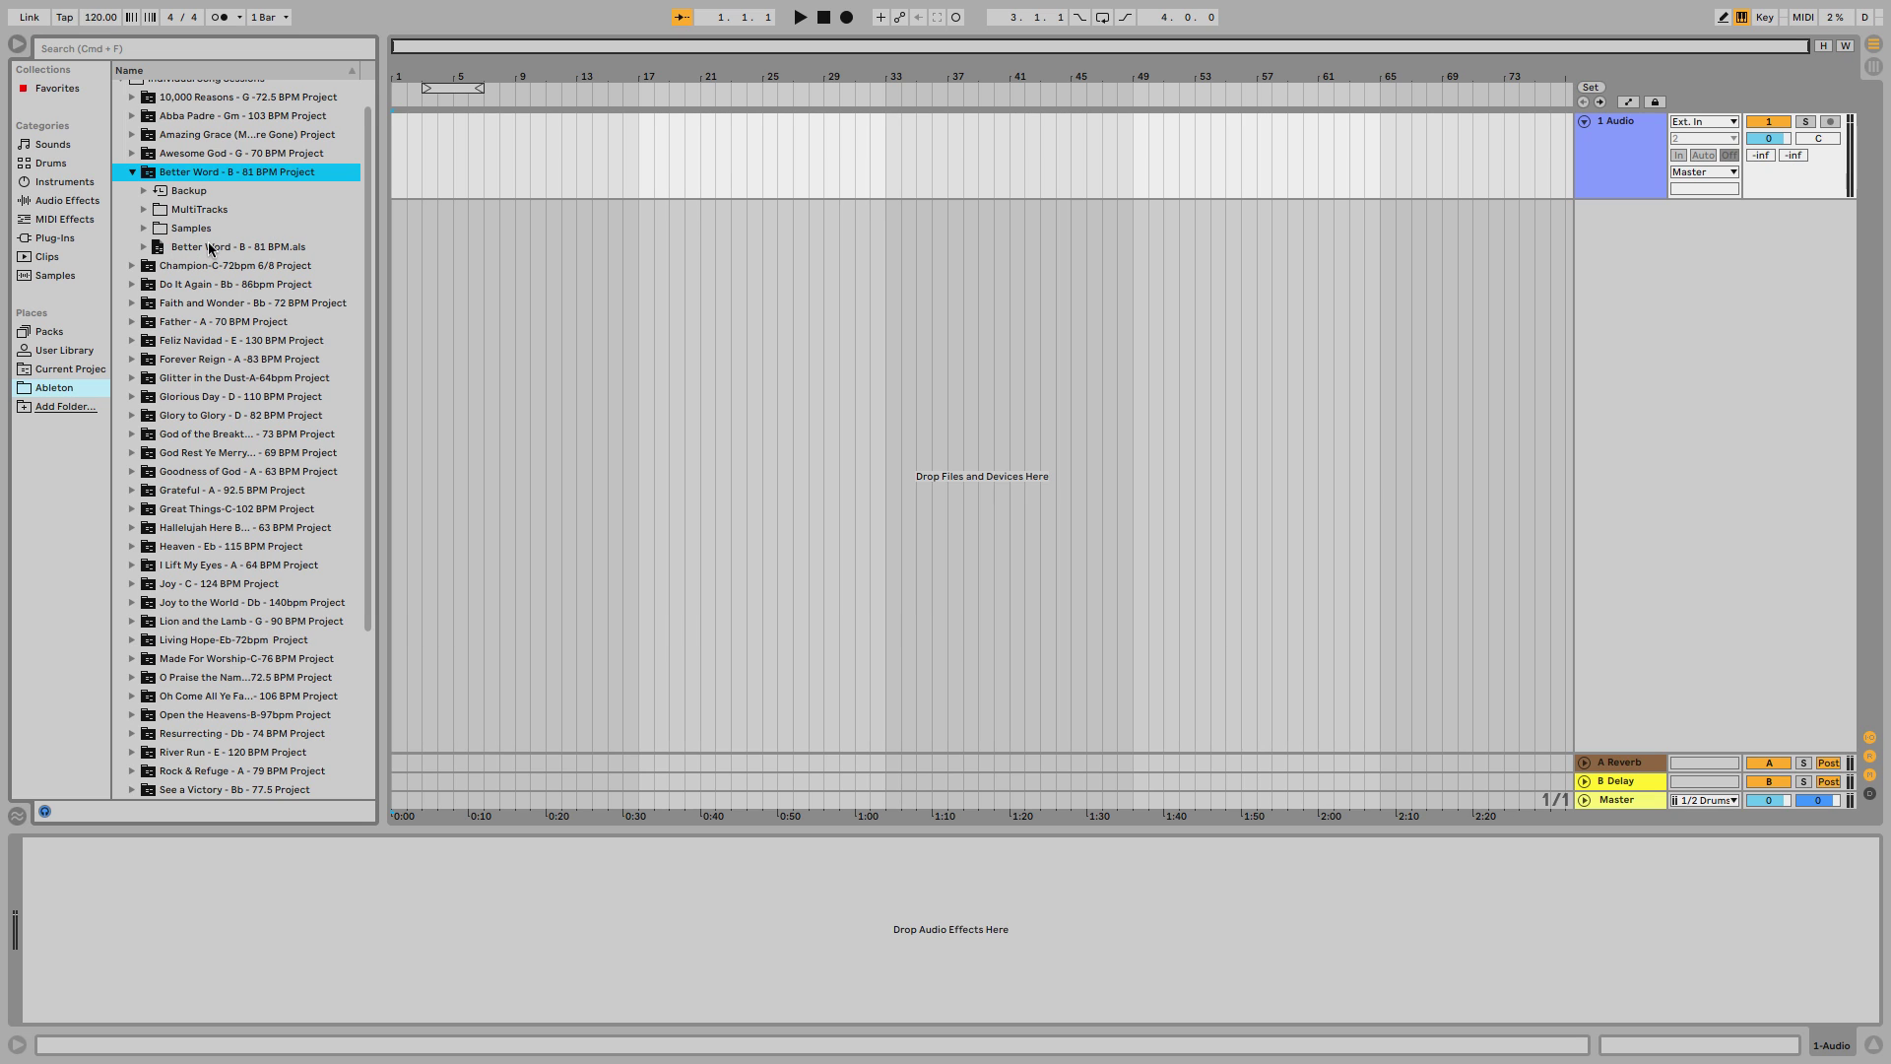
left_click_drag(177, 248, 398, 242)
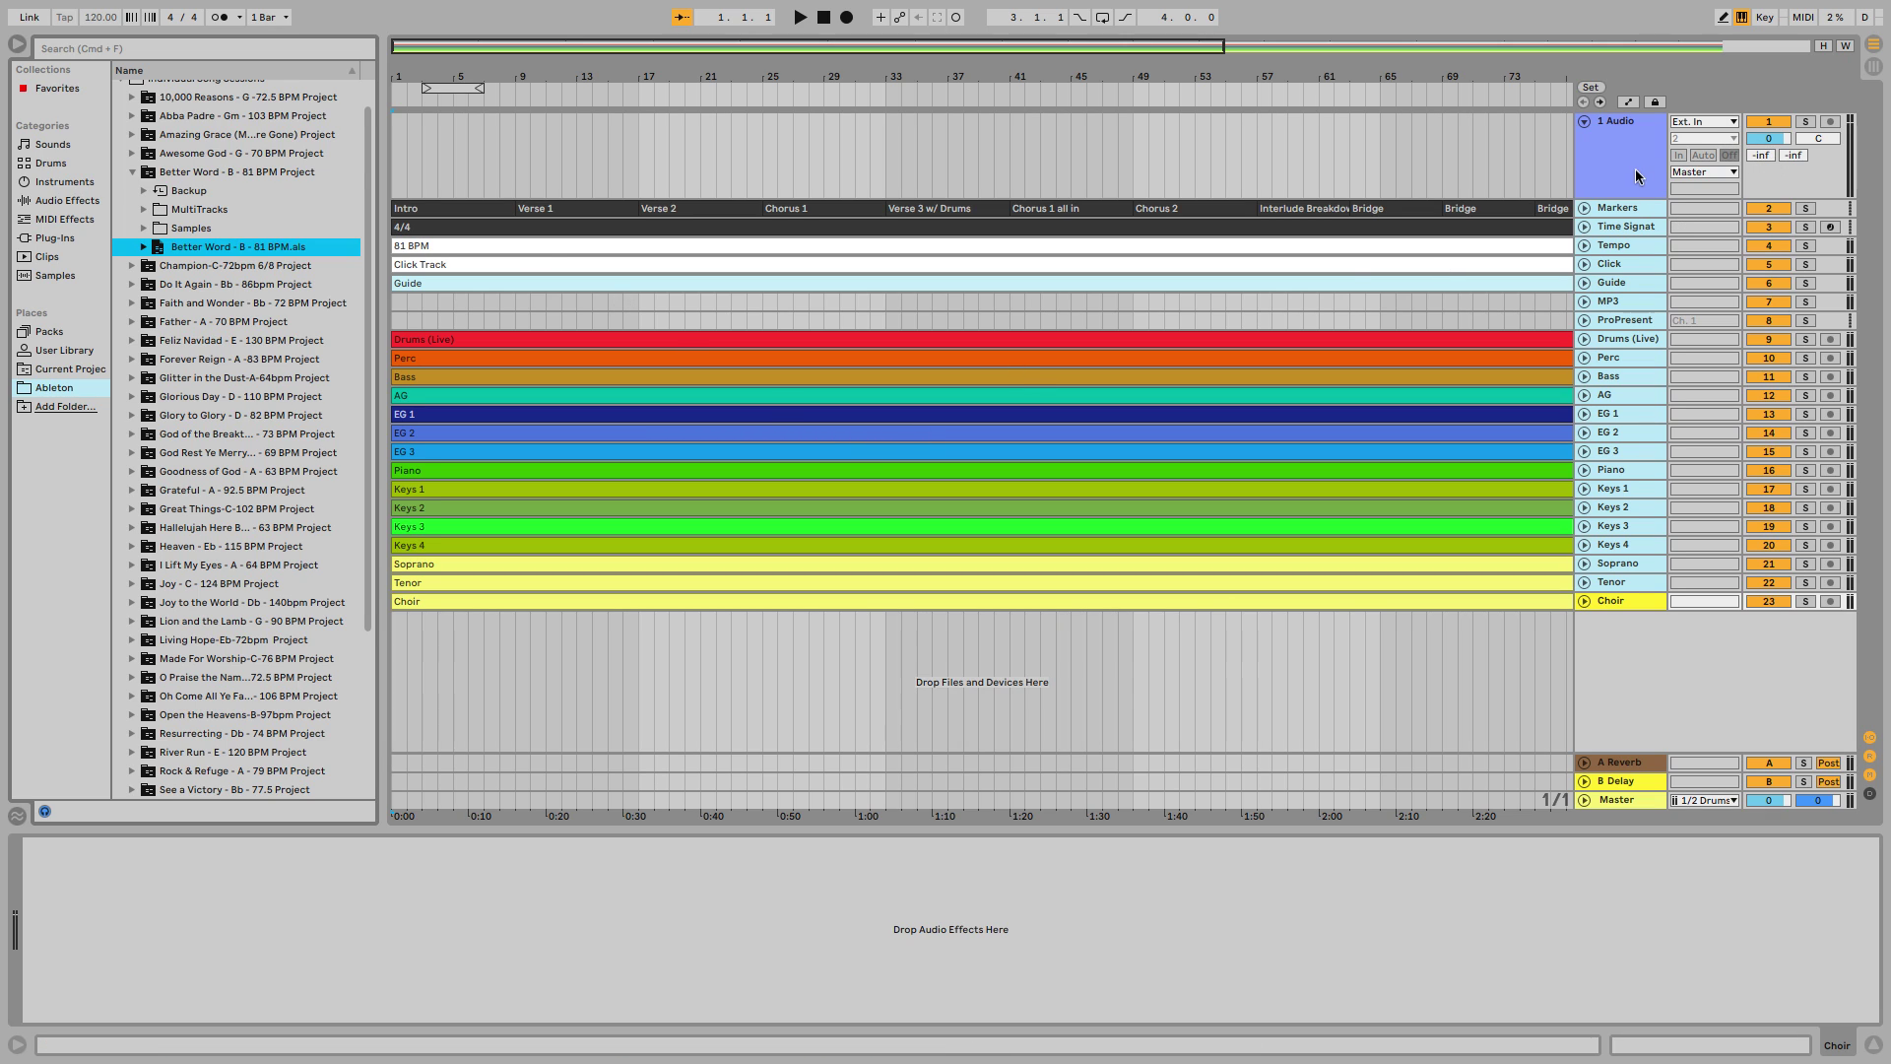
left_click(1637, 178)
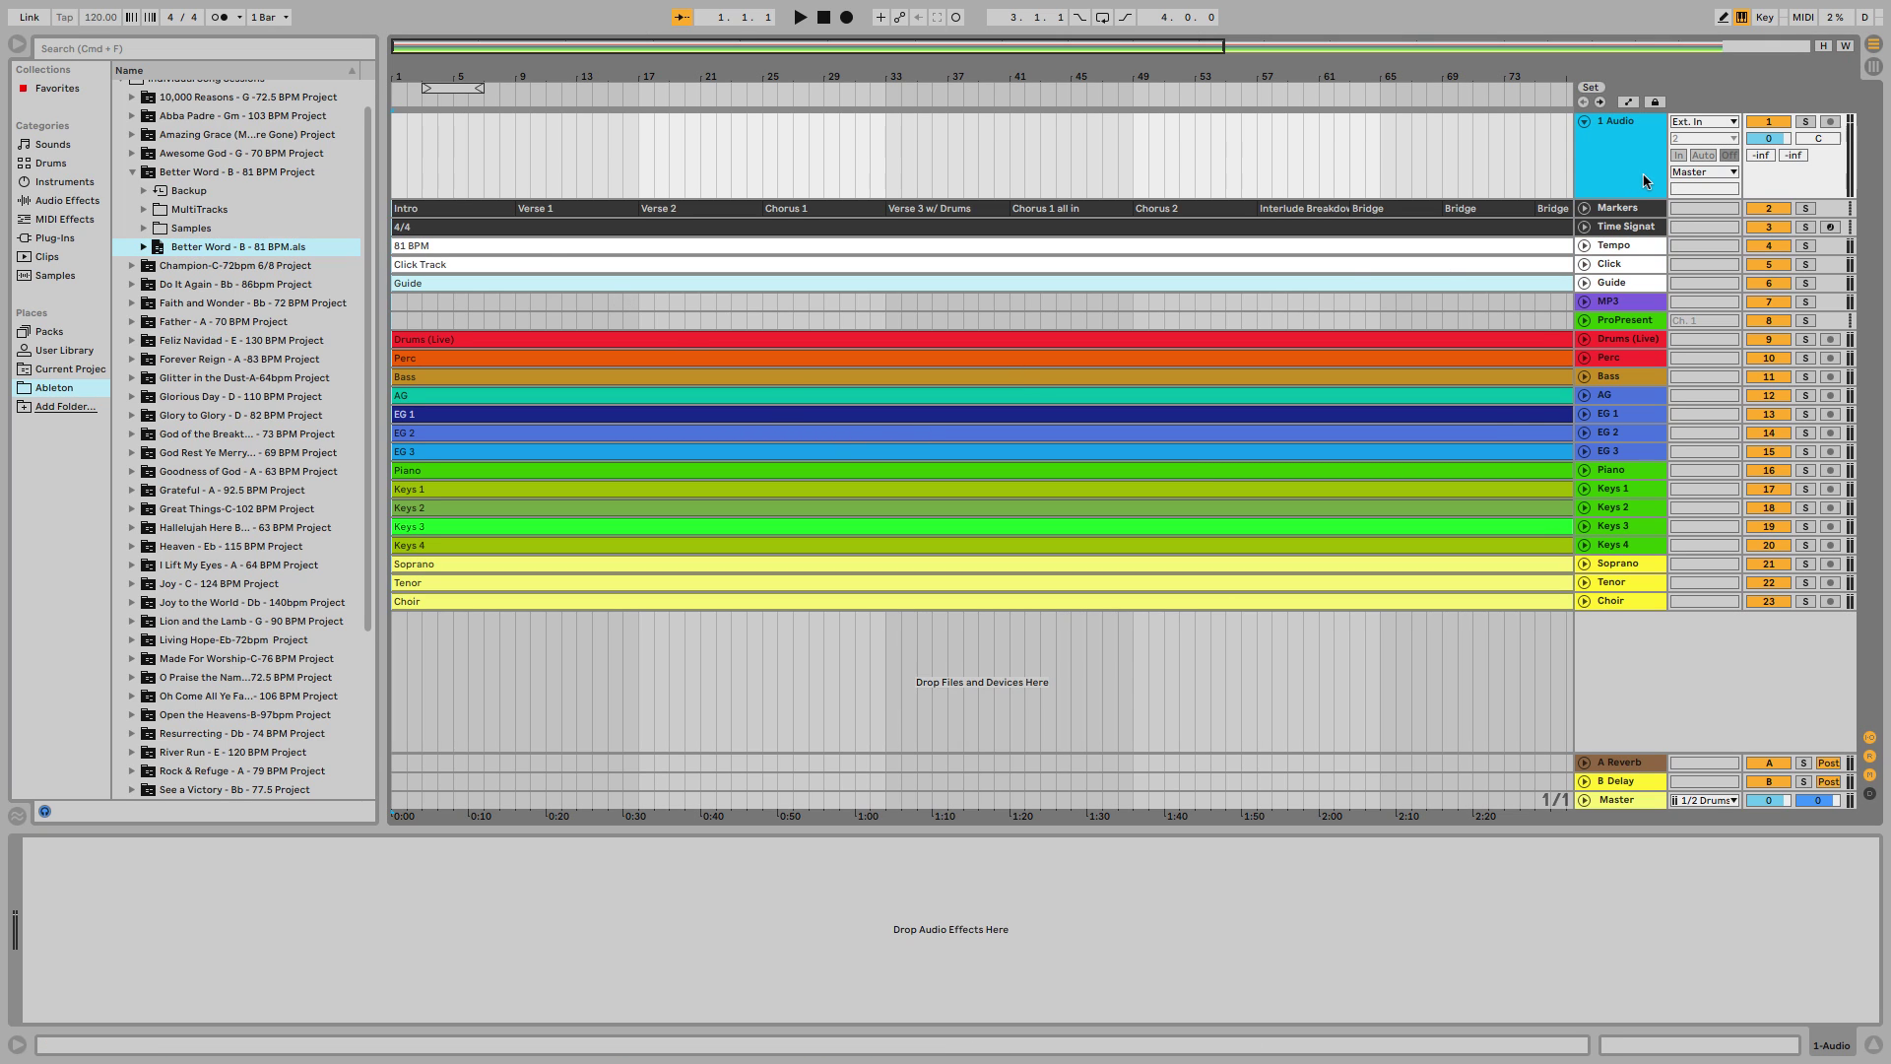
key("Delete")
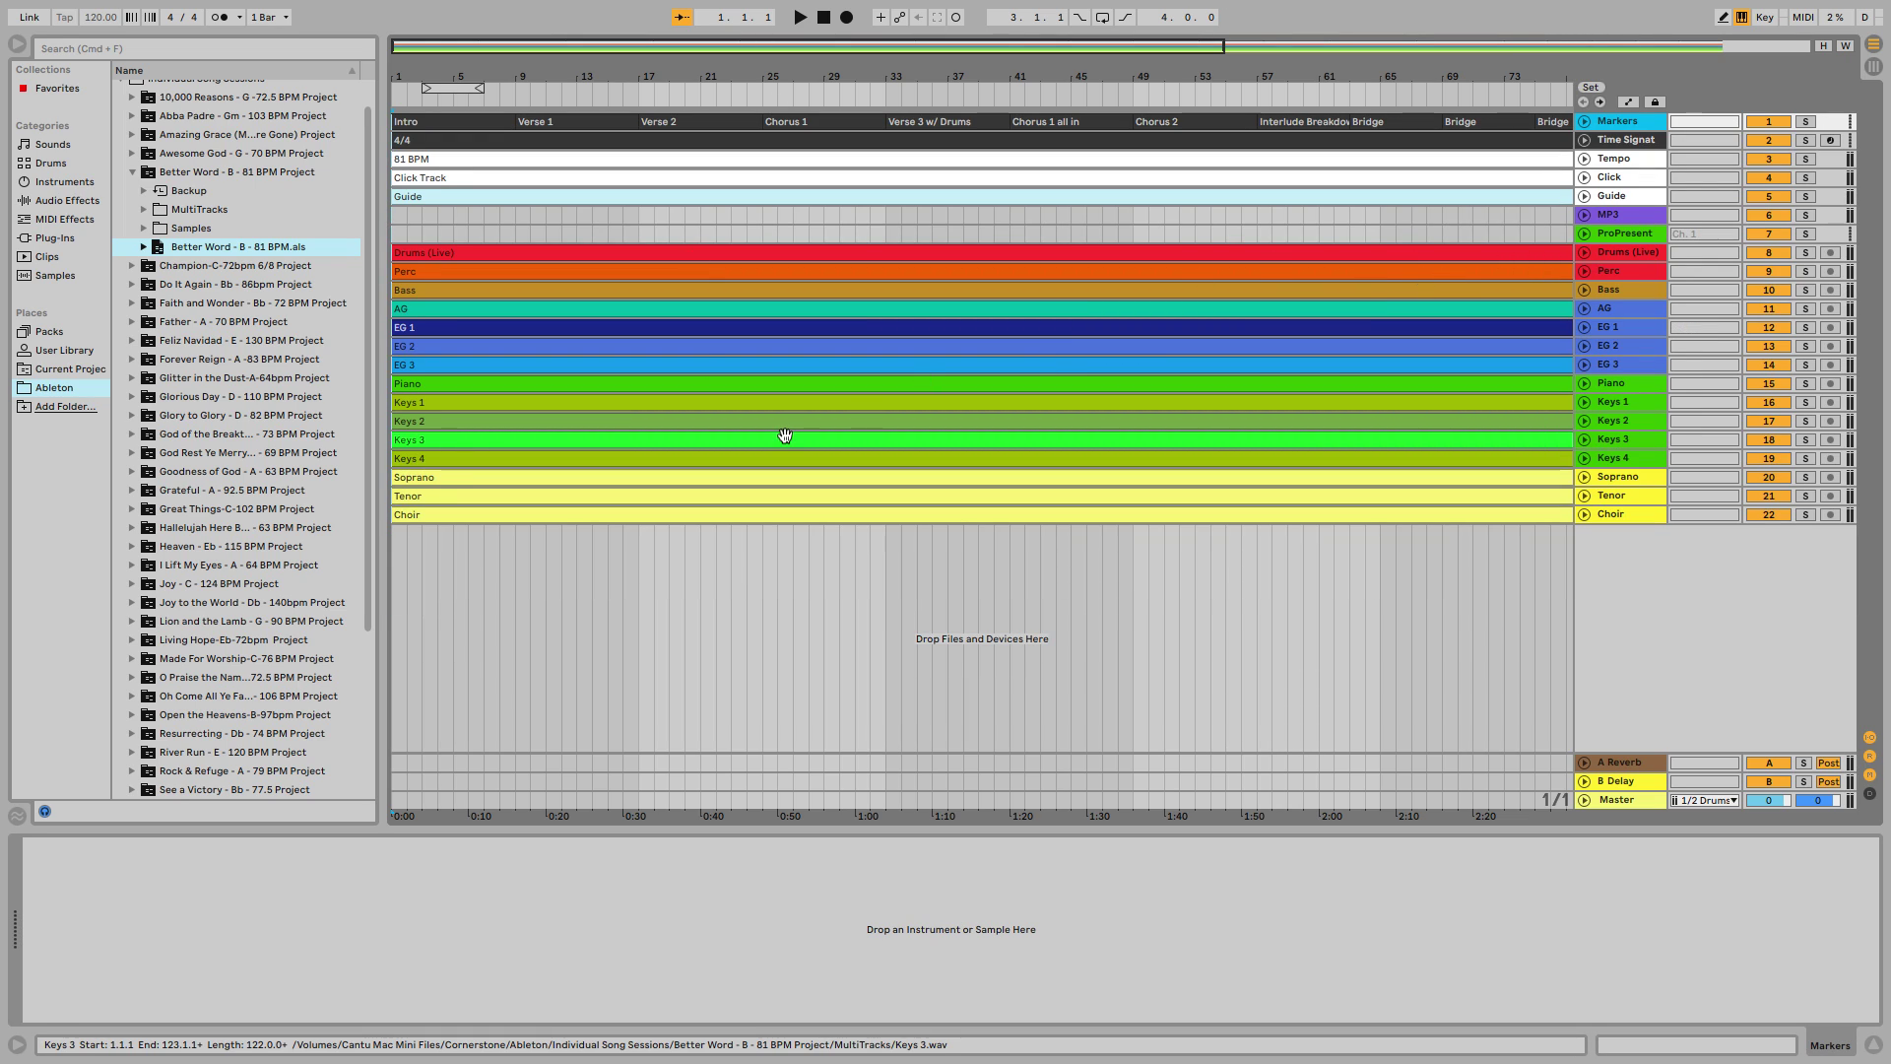
- Look through the arrangement to the song's end, and unfold the Time Signature and Click tracks
scroll(785, 435, "right", 5)
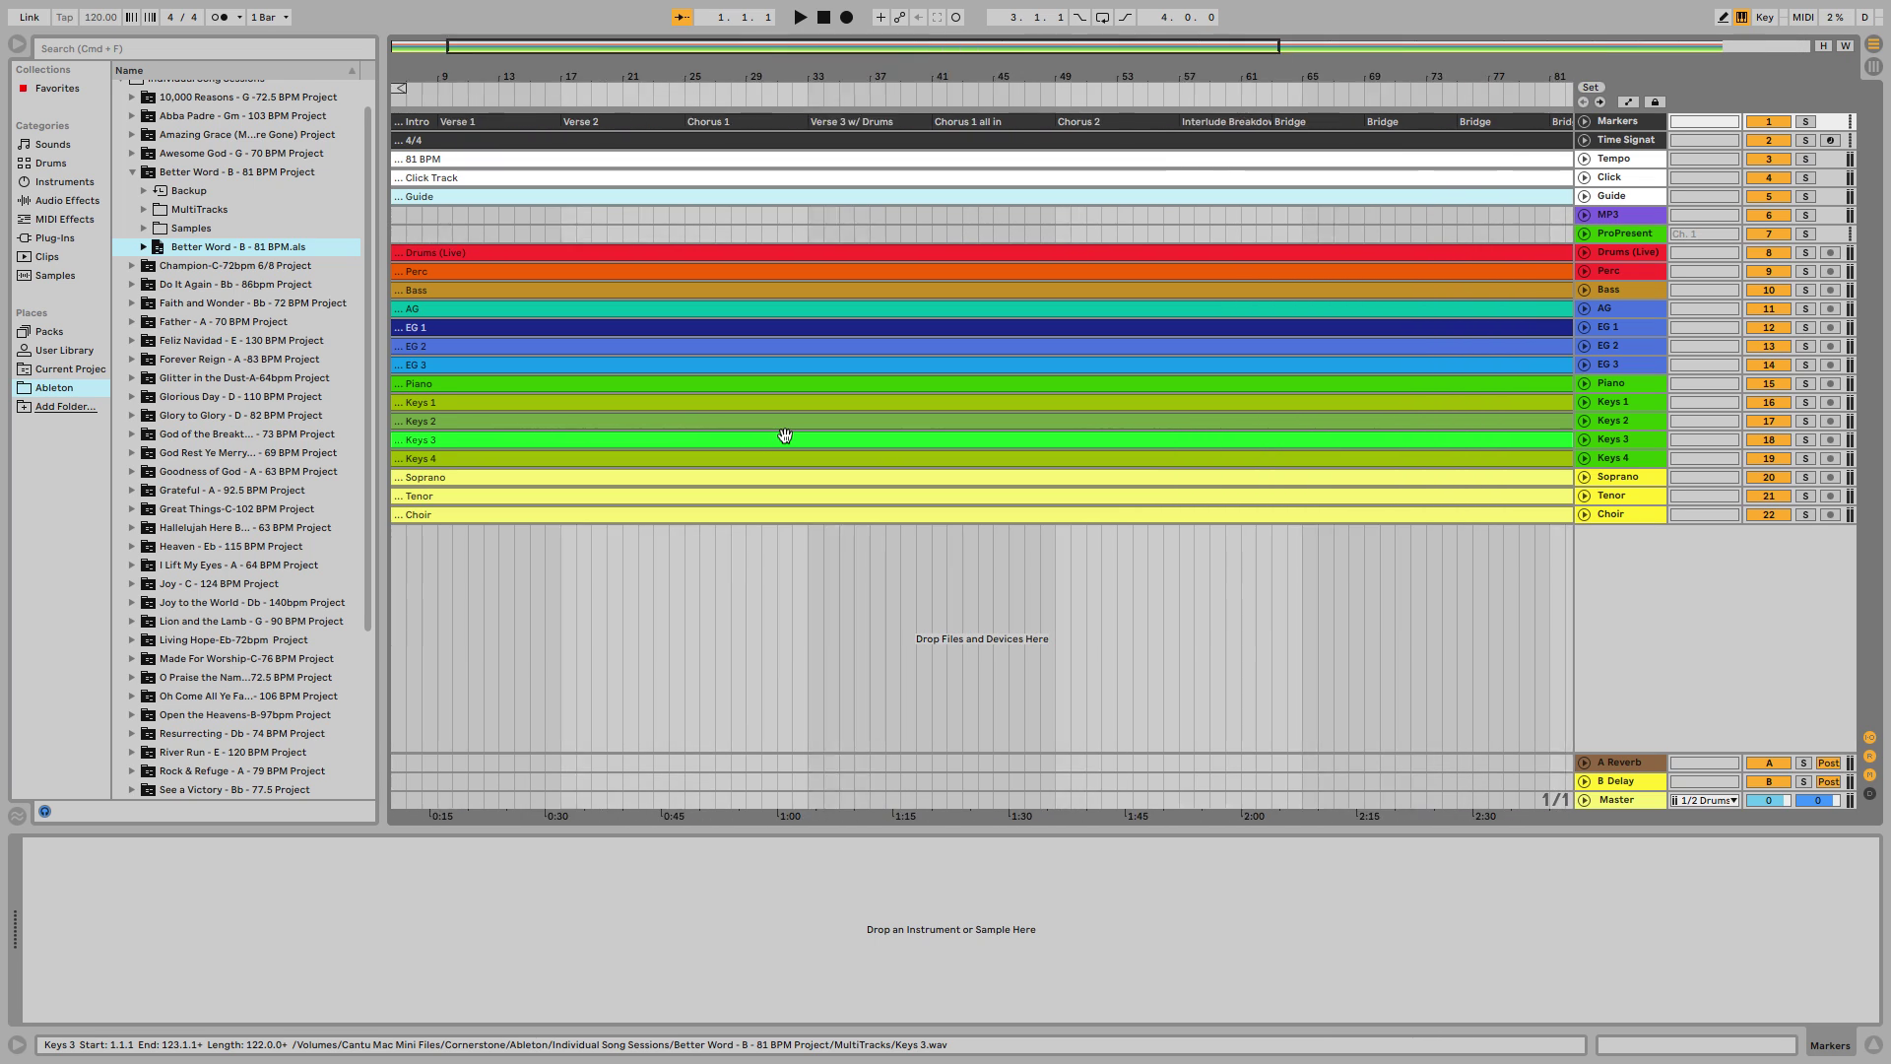
scroll(785, 435, "left", 5)
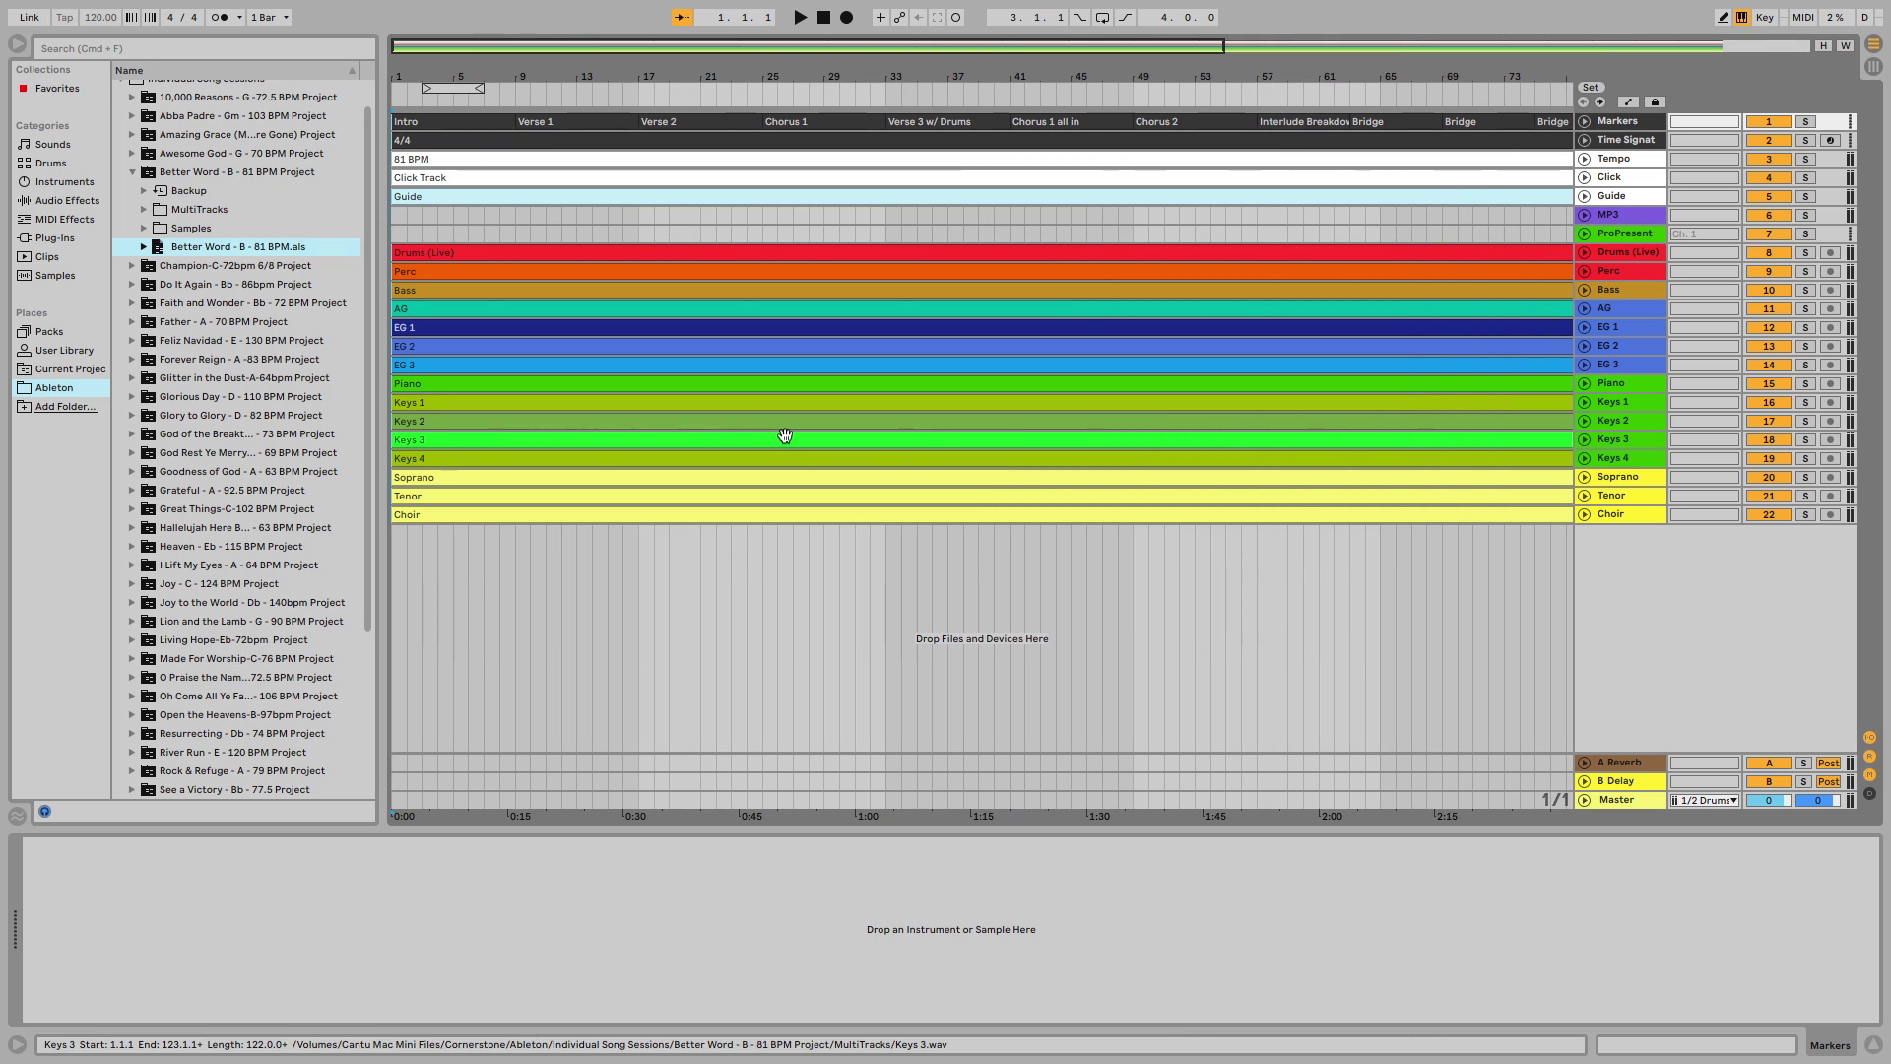
left_click(1584, 140)
scroll(1140, 189, "right", 20)
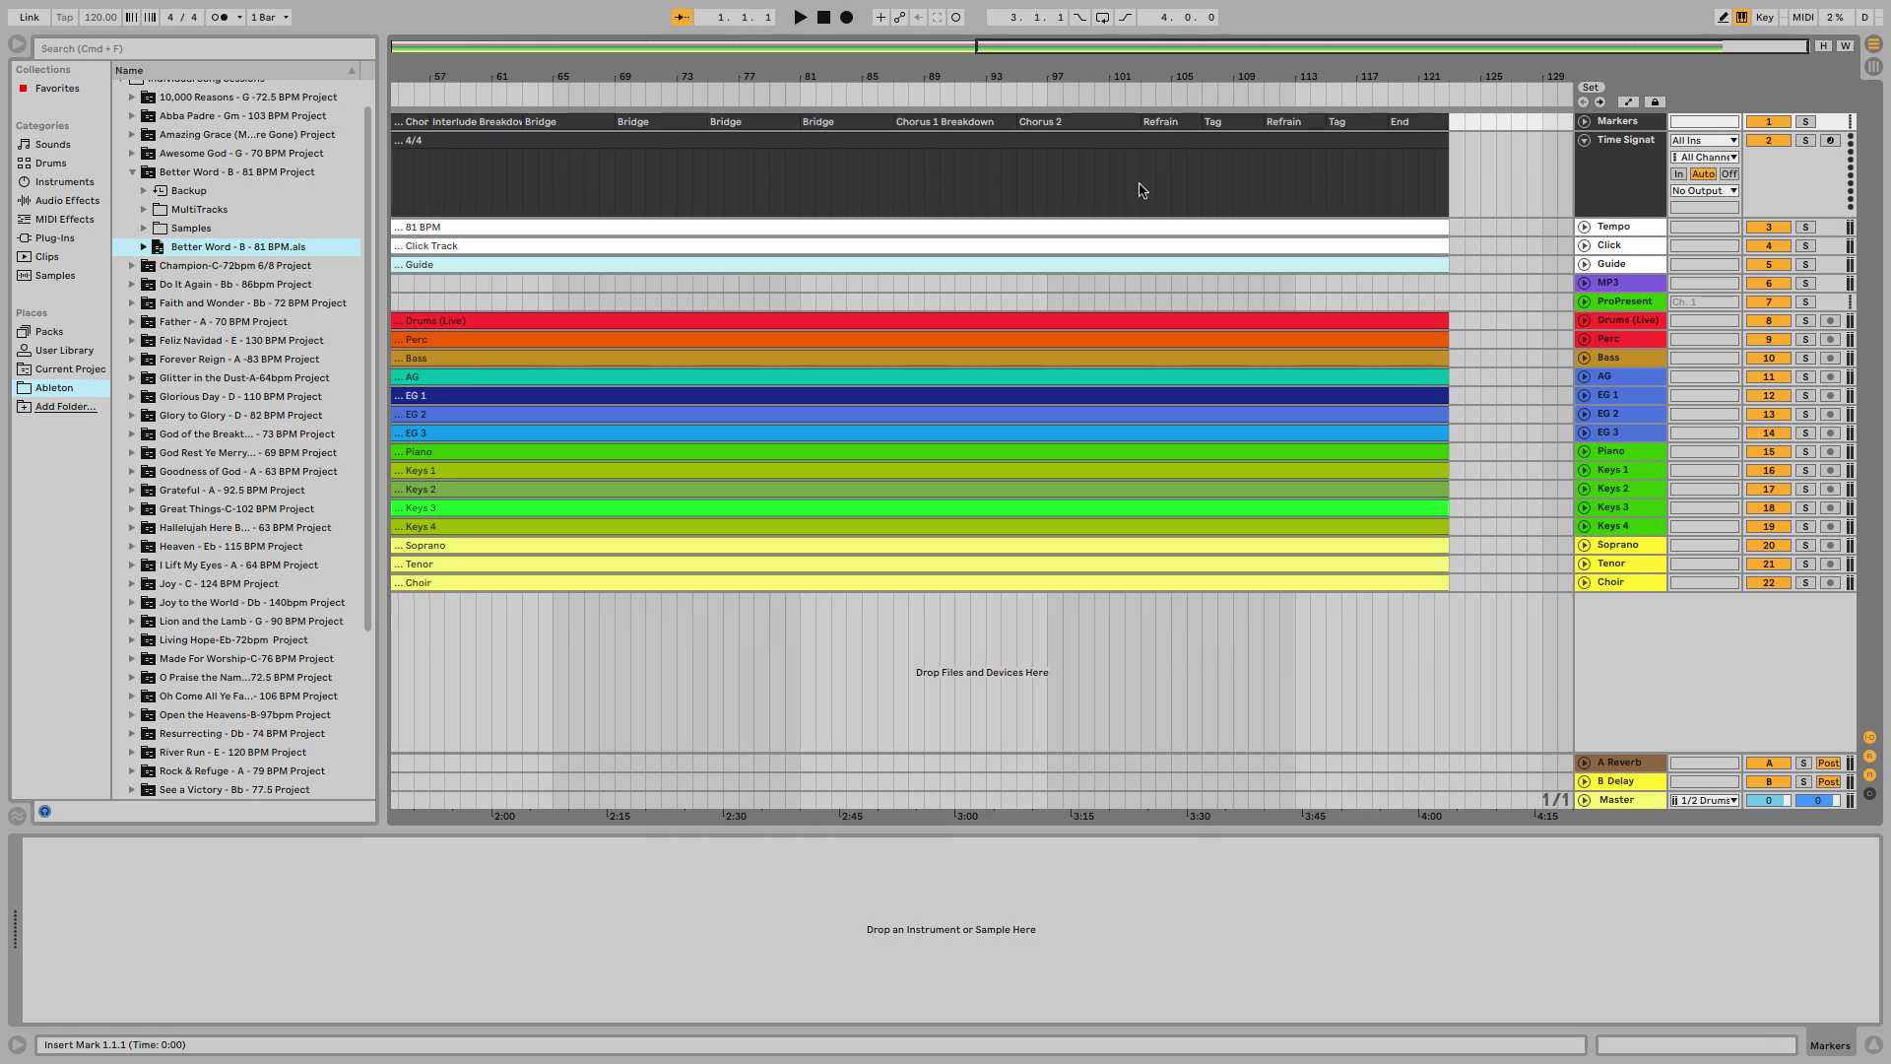
scroll(1140, 189, "left", 20)
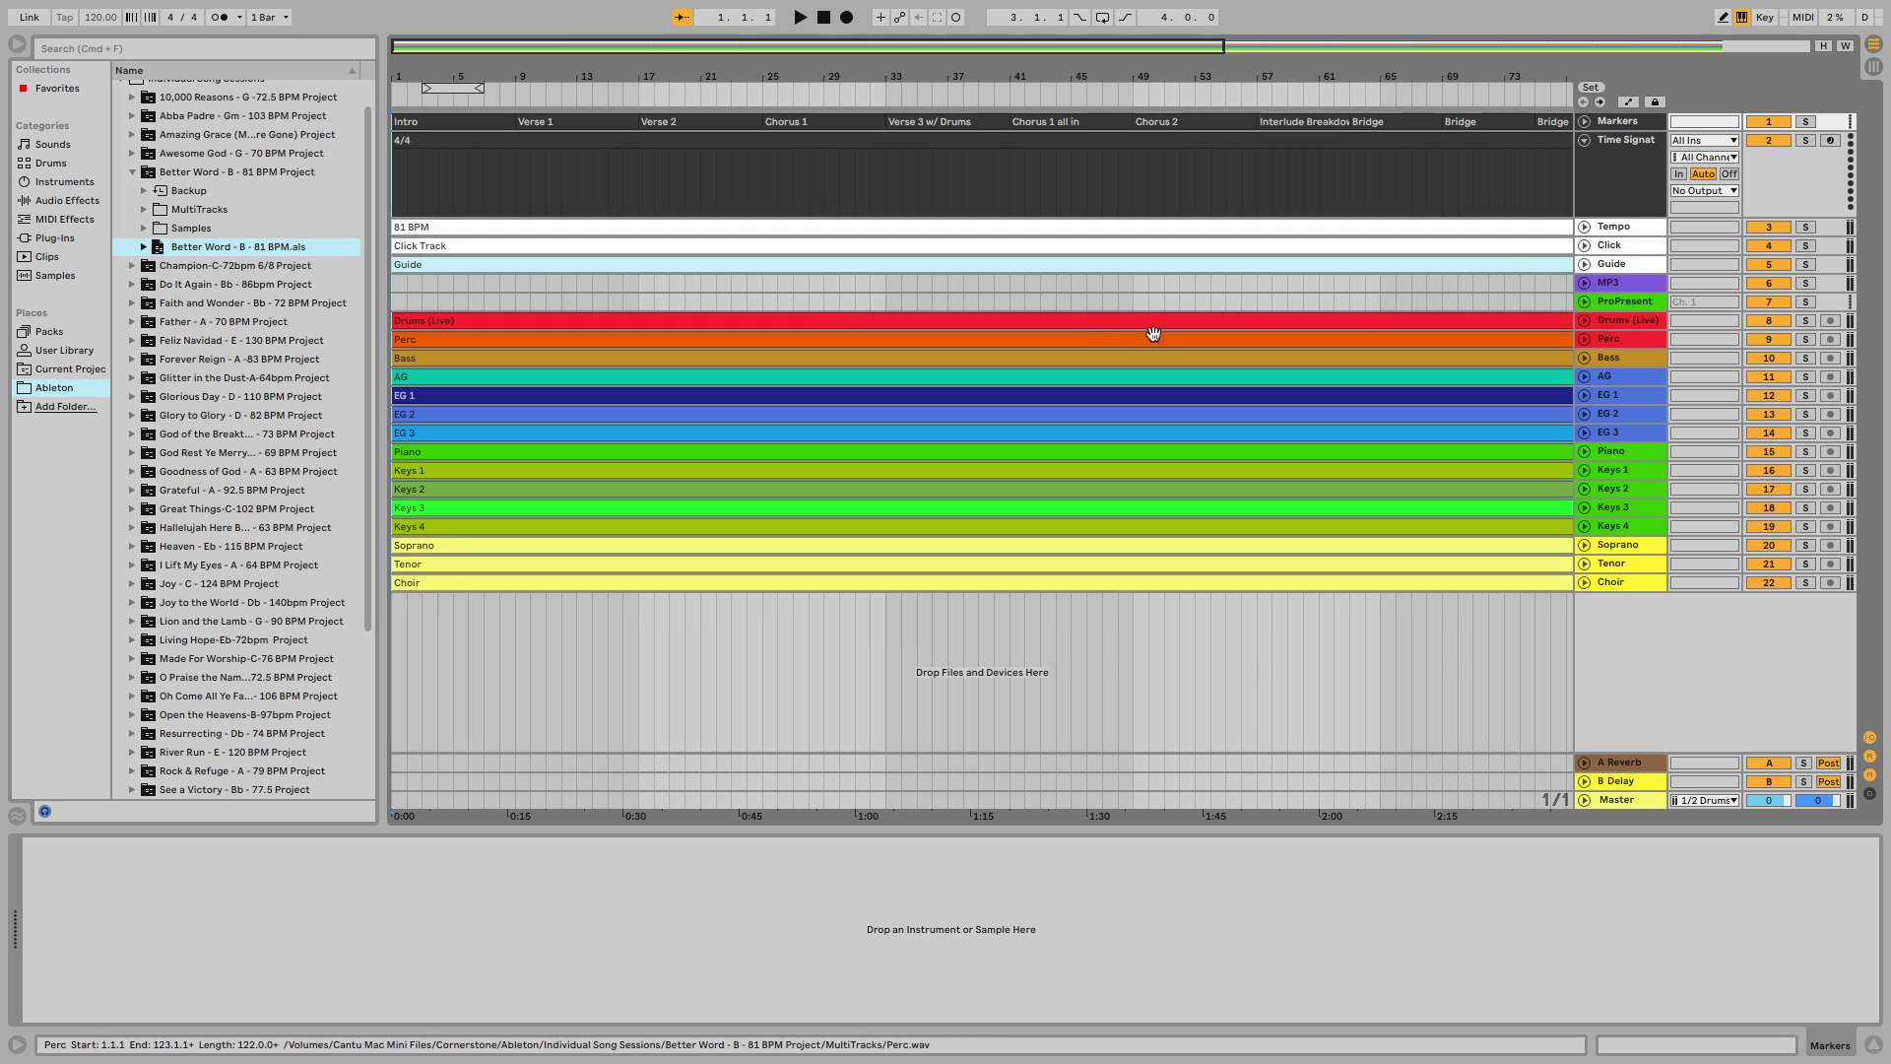
left_click(1609, 245)
left_click(1613, 228)
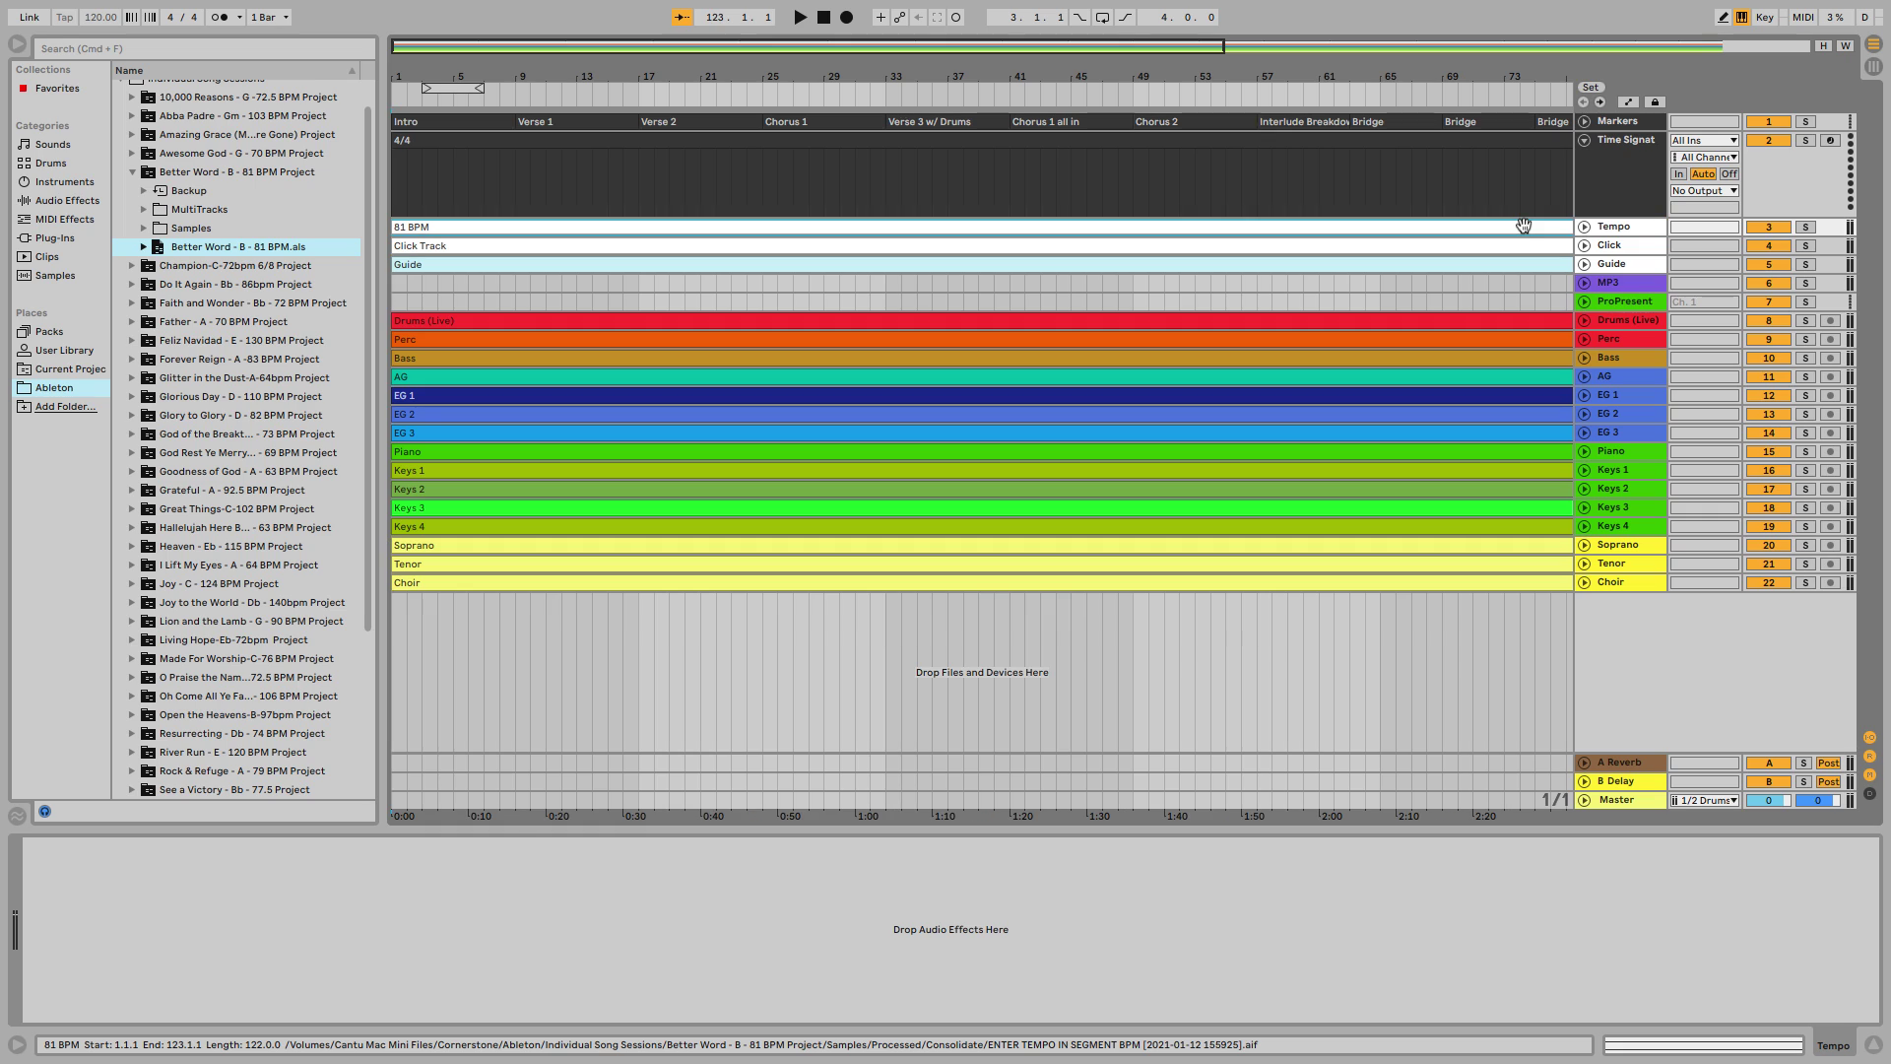
left_click(1584, 245)
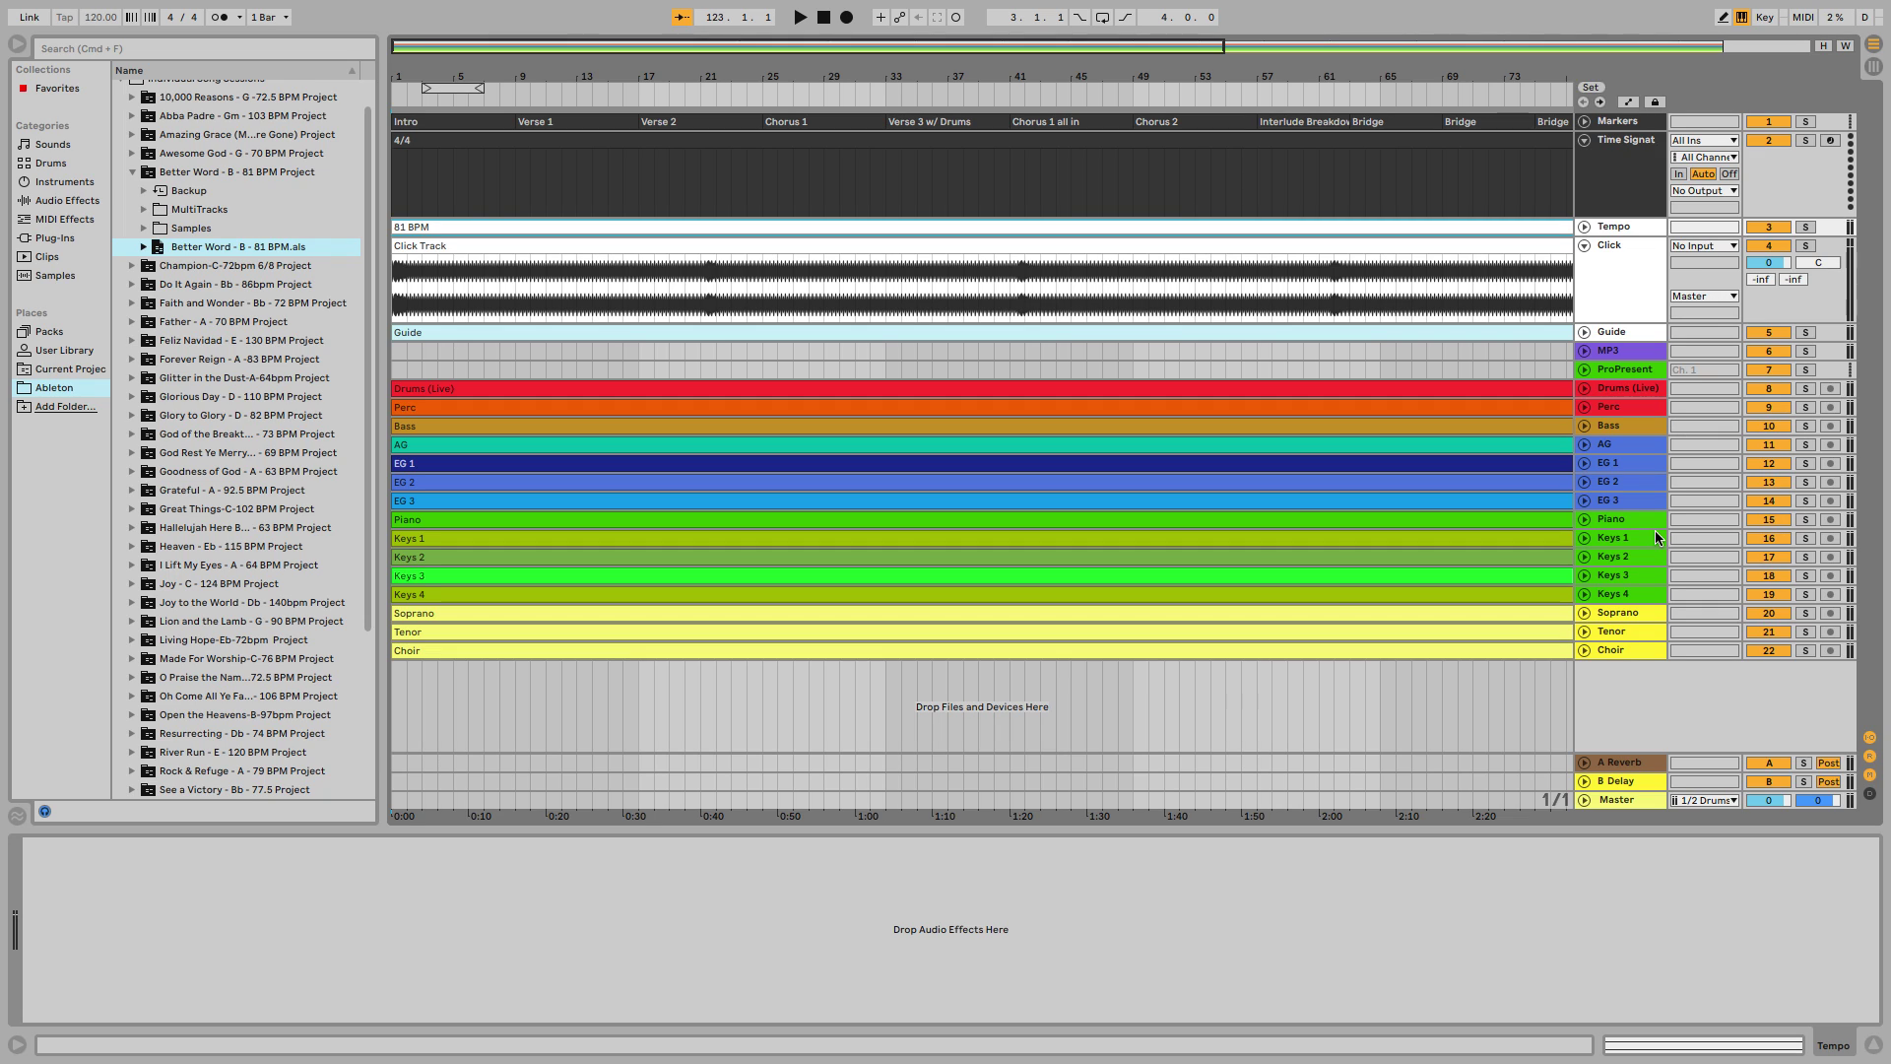
- Unfold the Master track, view the available hardware outputs for it, and fold it again without changing the routing
left_click(1585, 800)
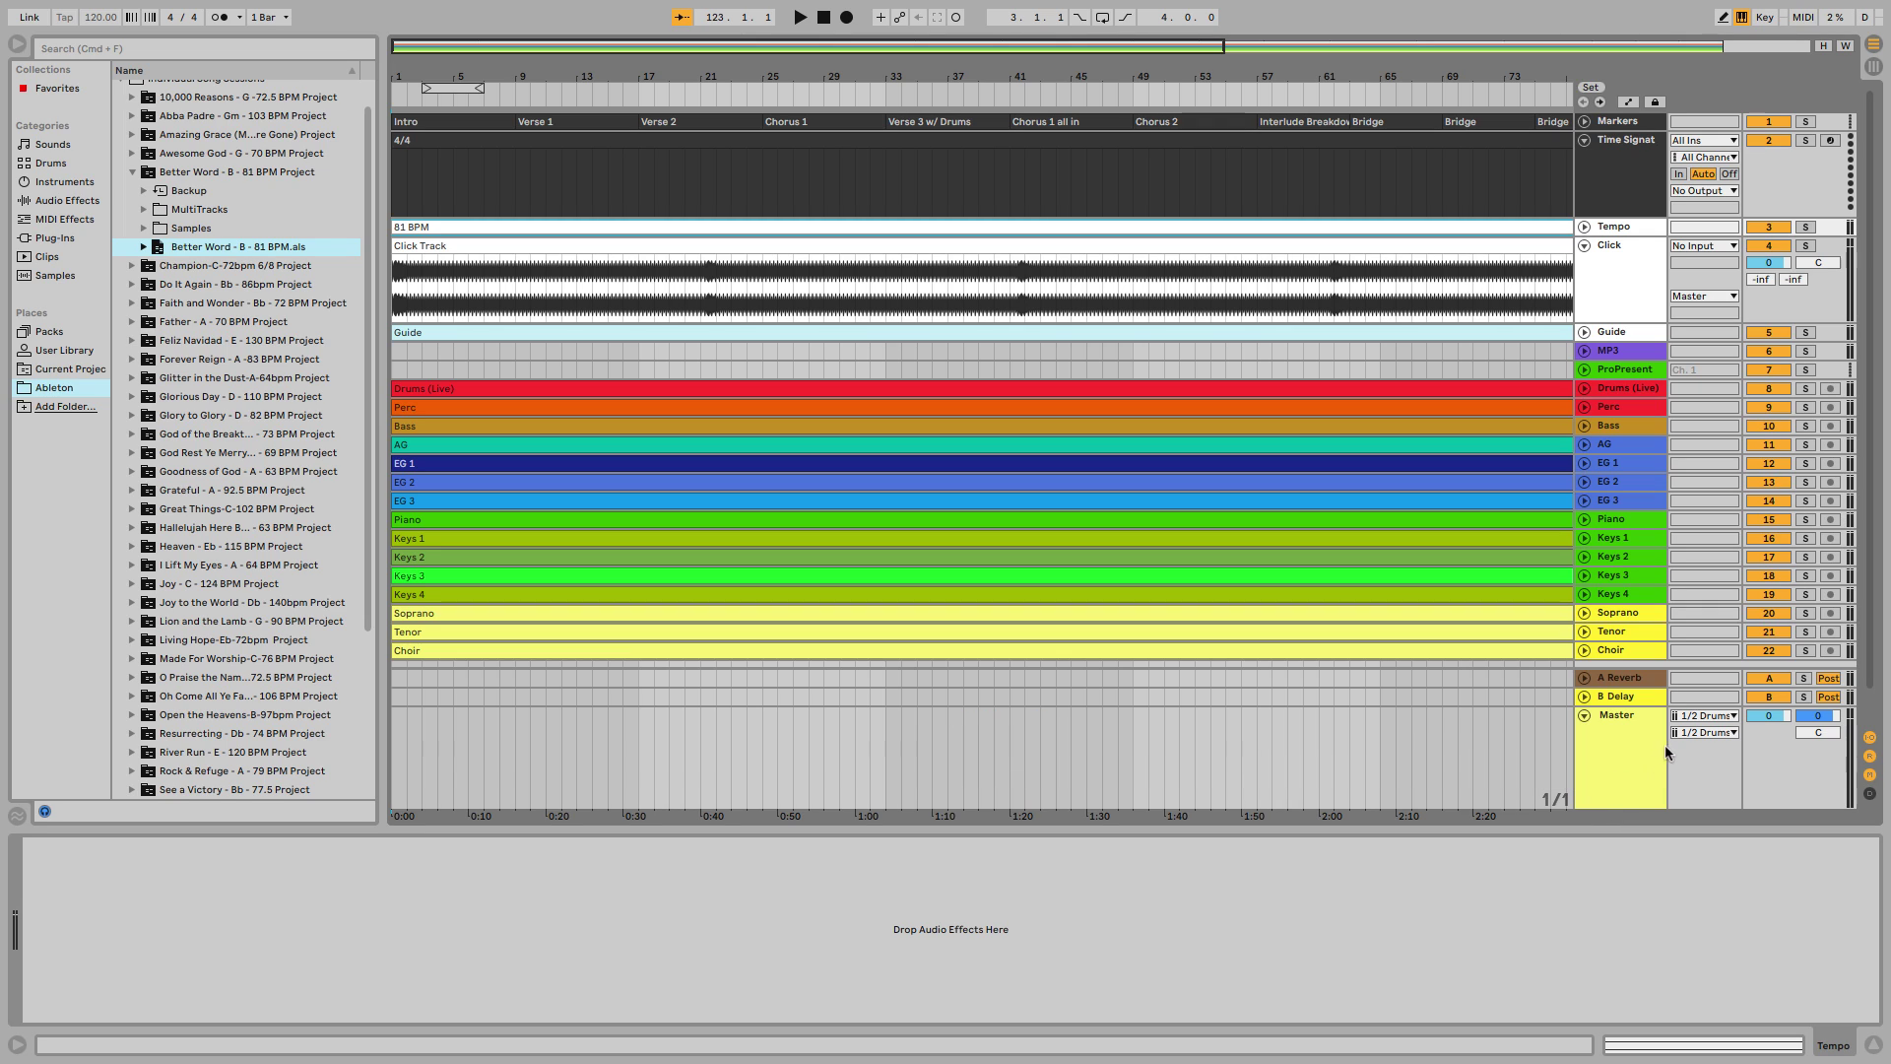
left_click(1707, 733)
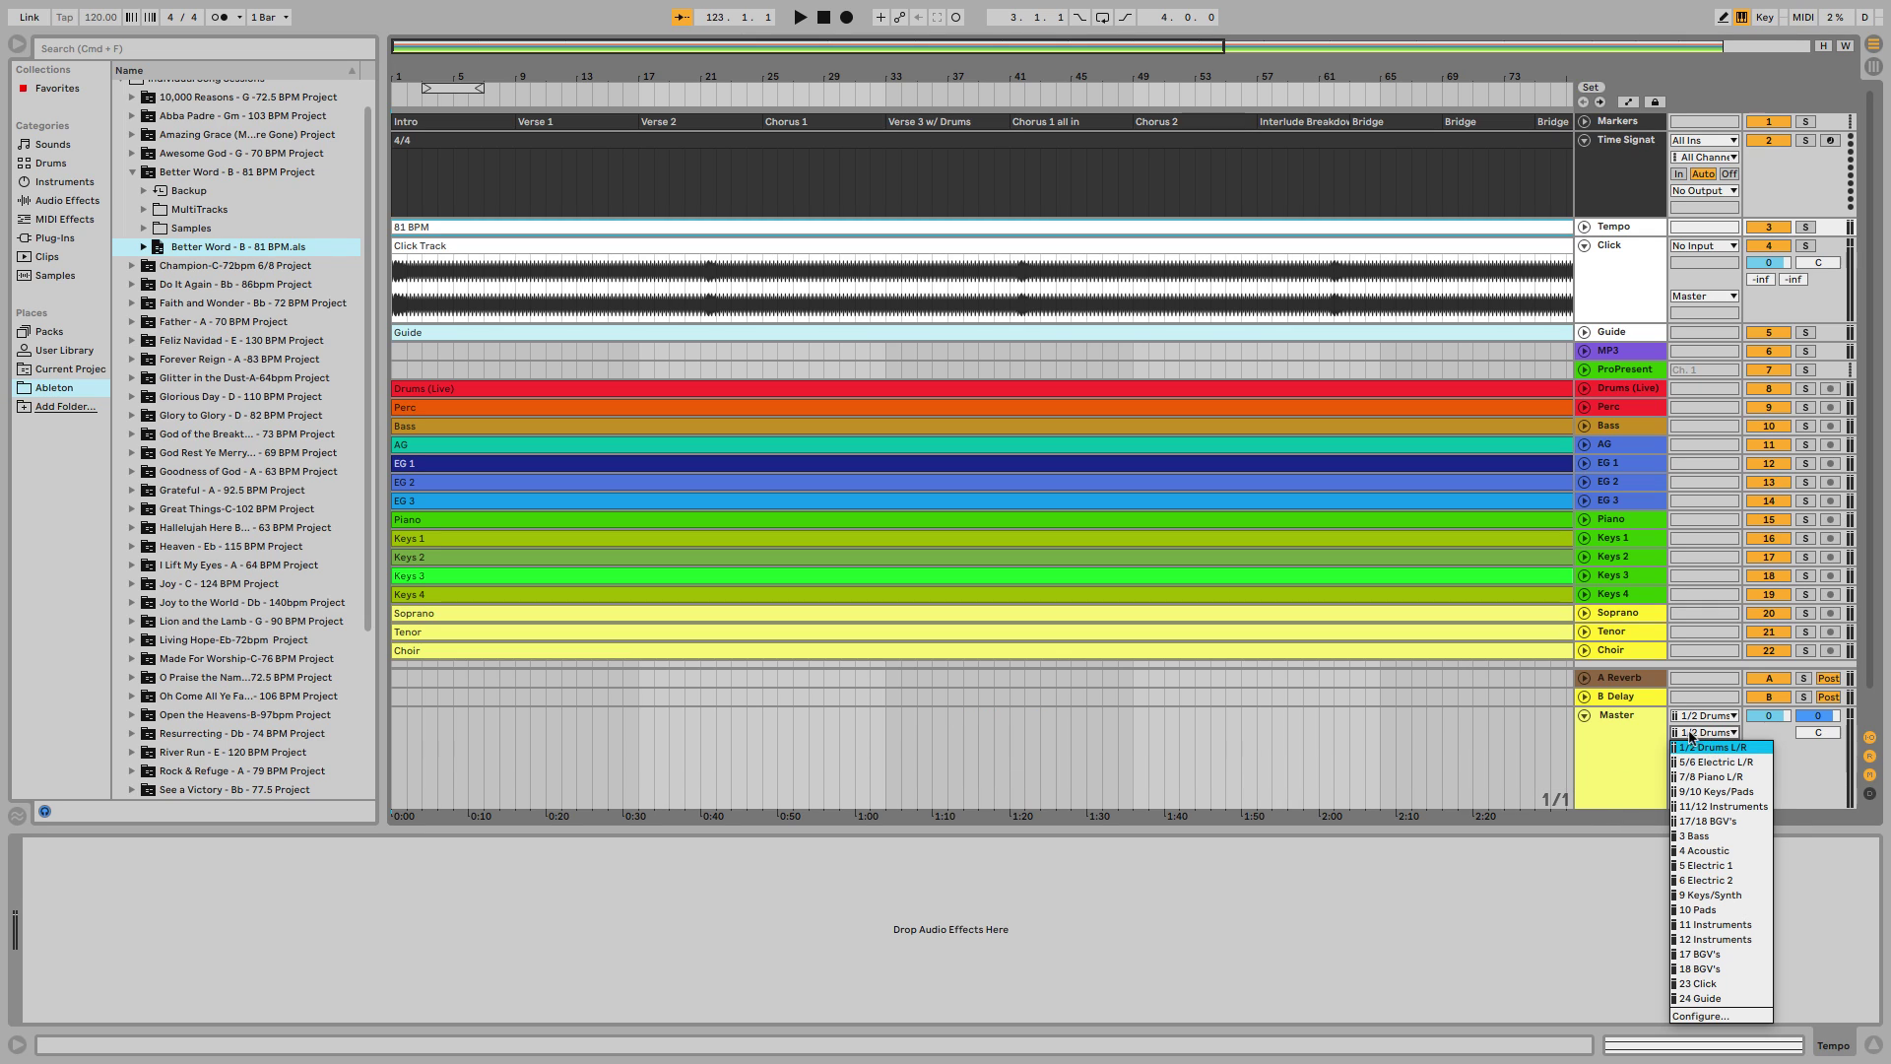
left_click(1586, 713)
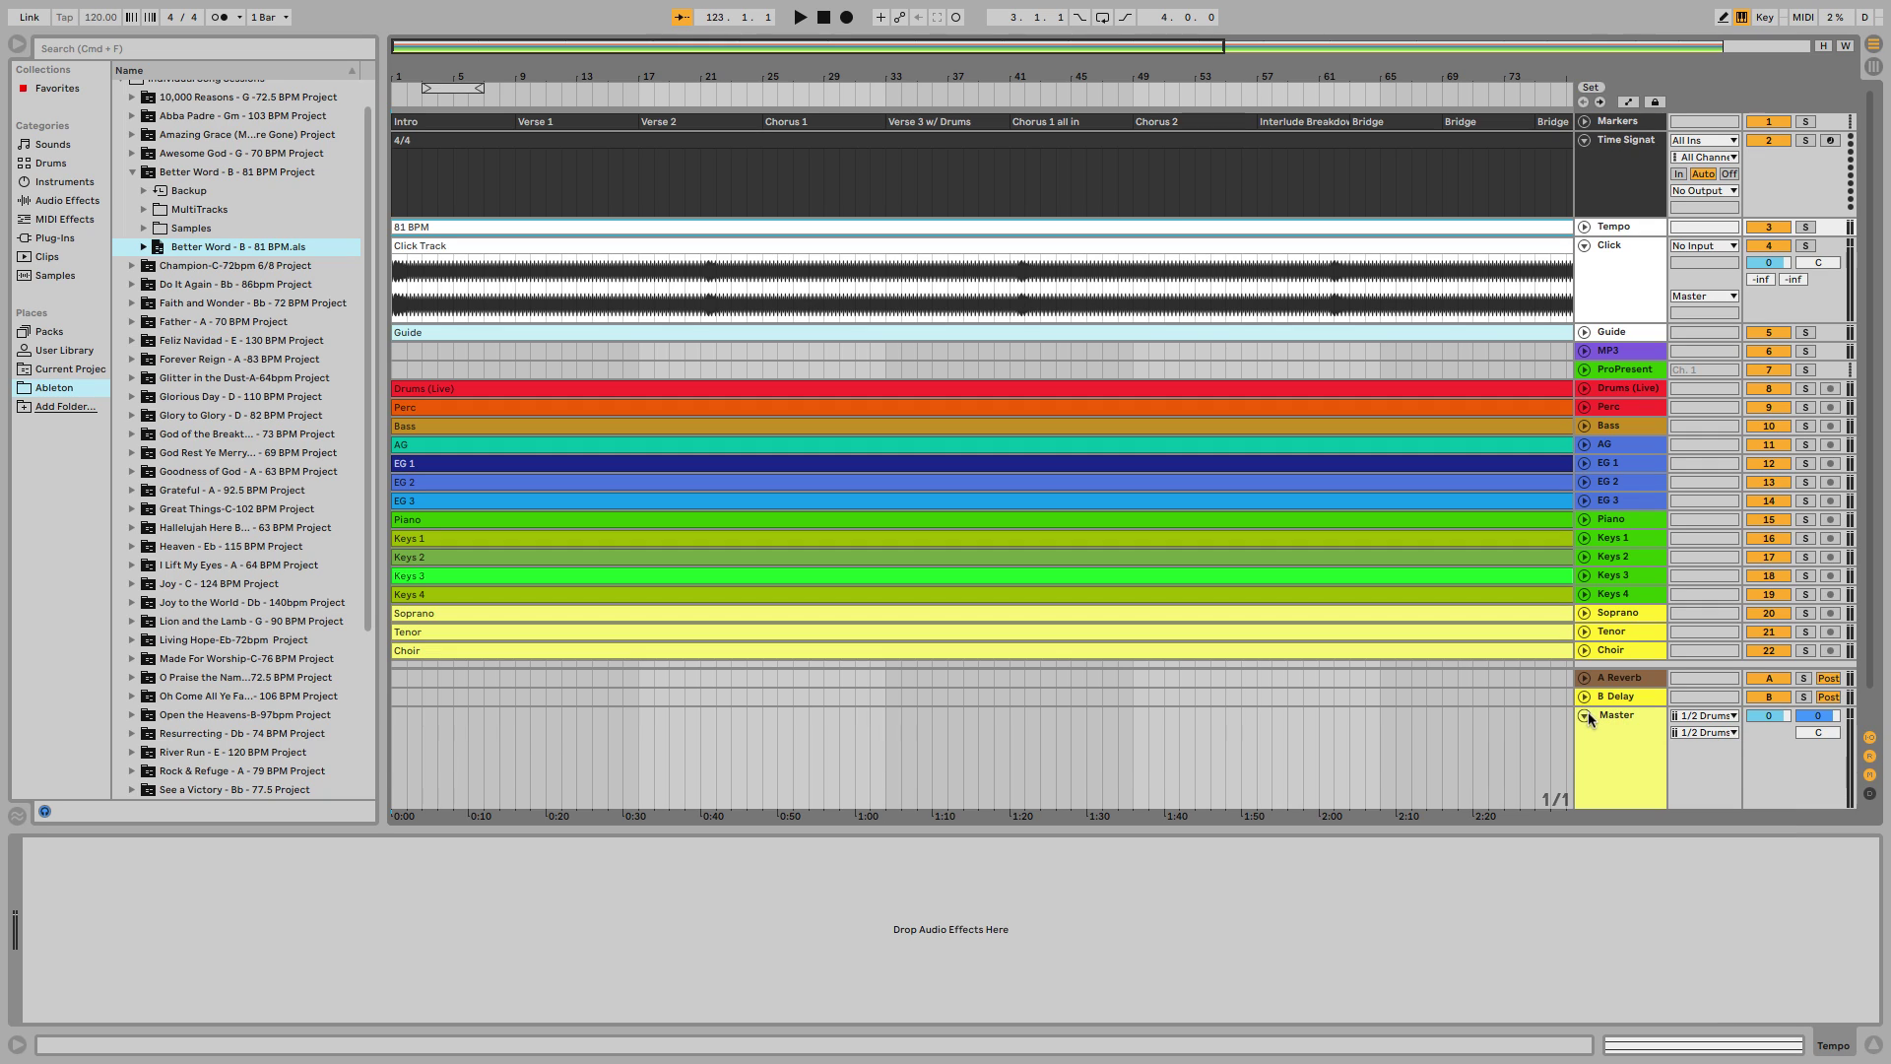
left_click(1585, 713)
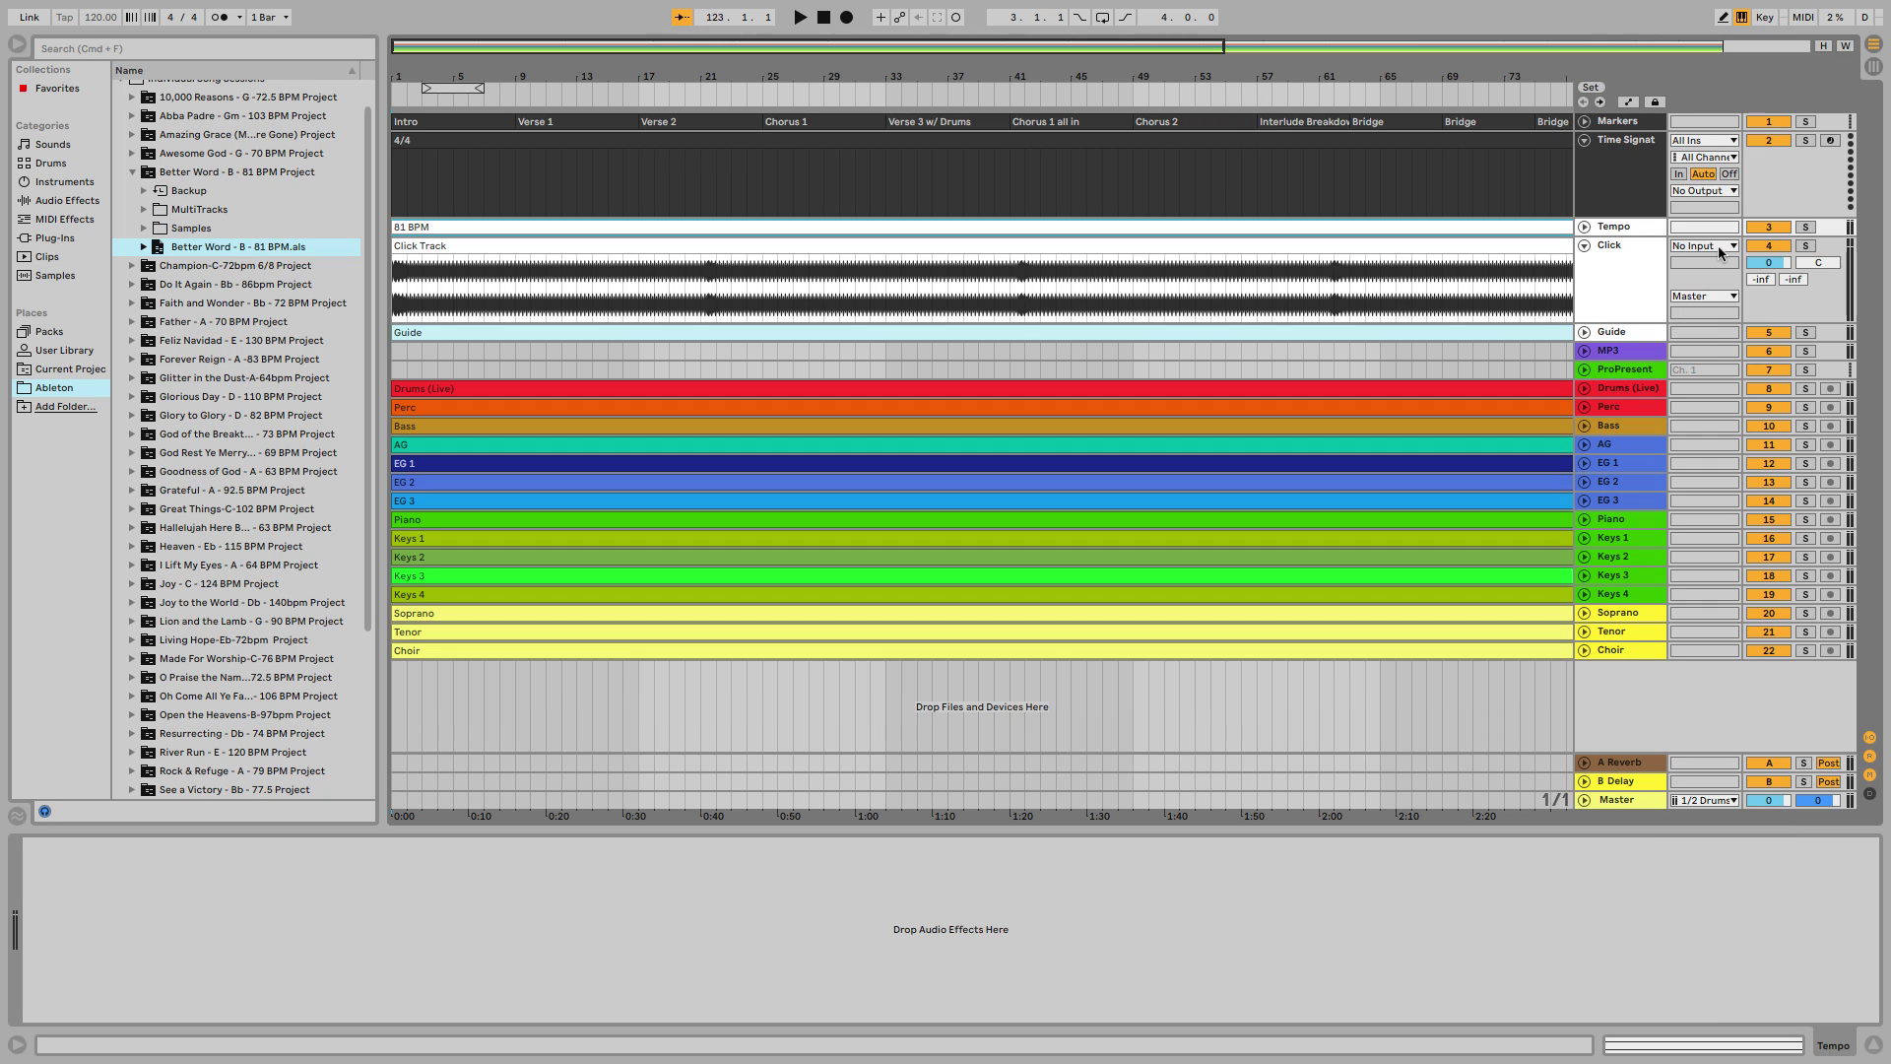
- Route the Click track to external output 23 Click, and fold the track
left_click(1709, 297)
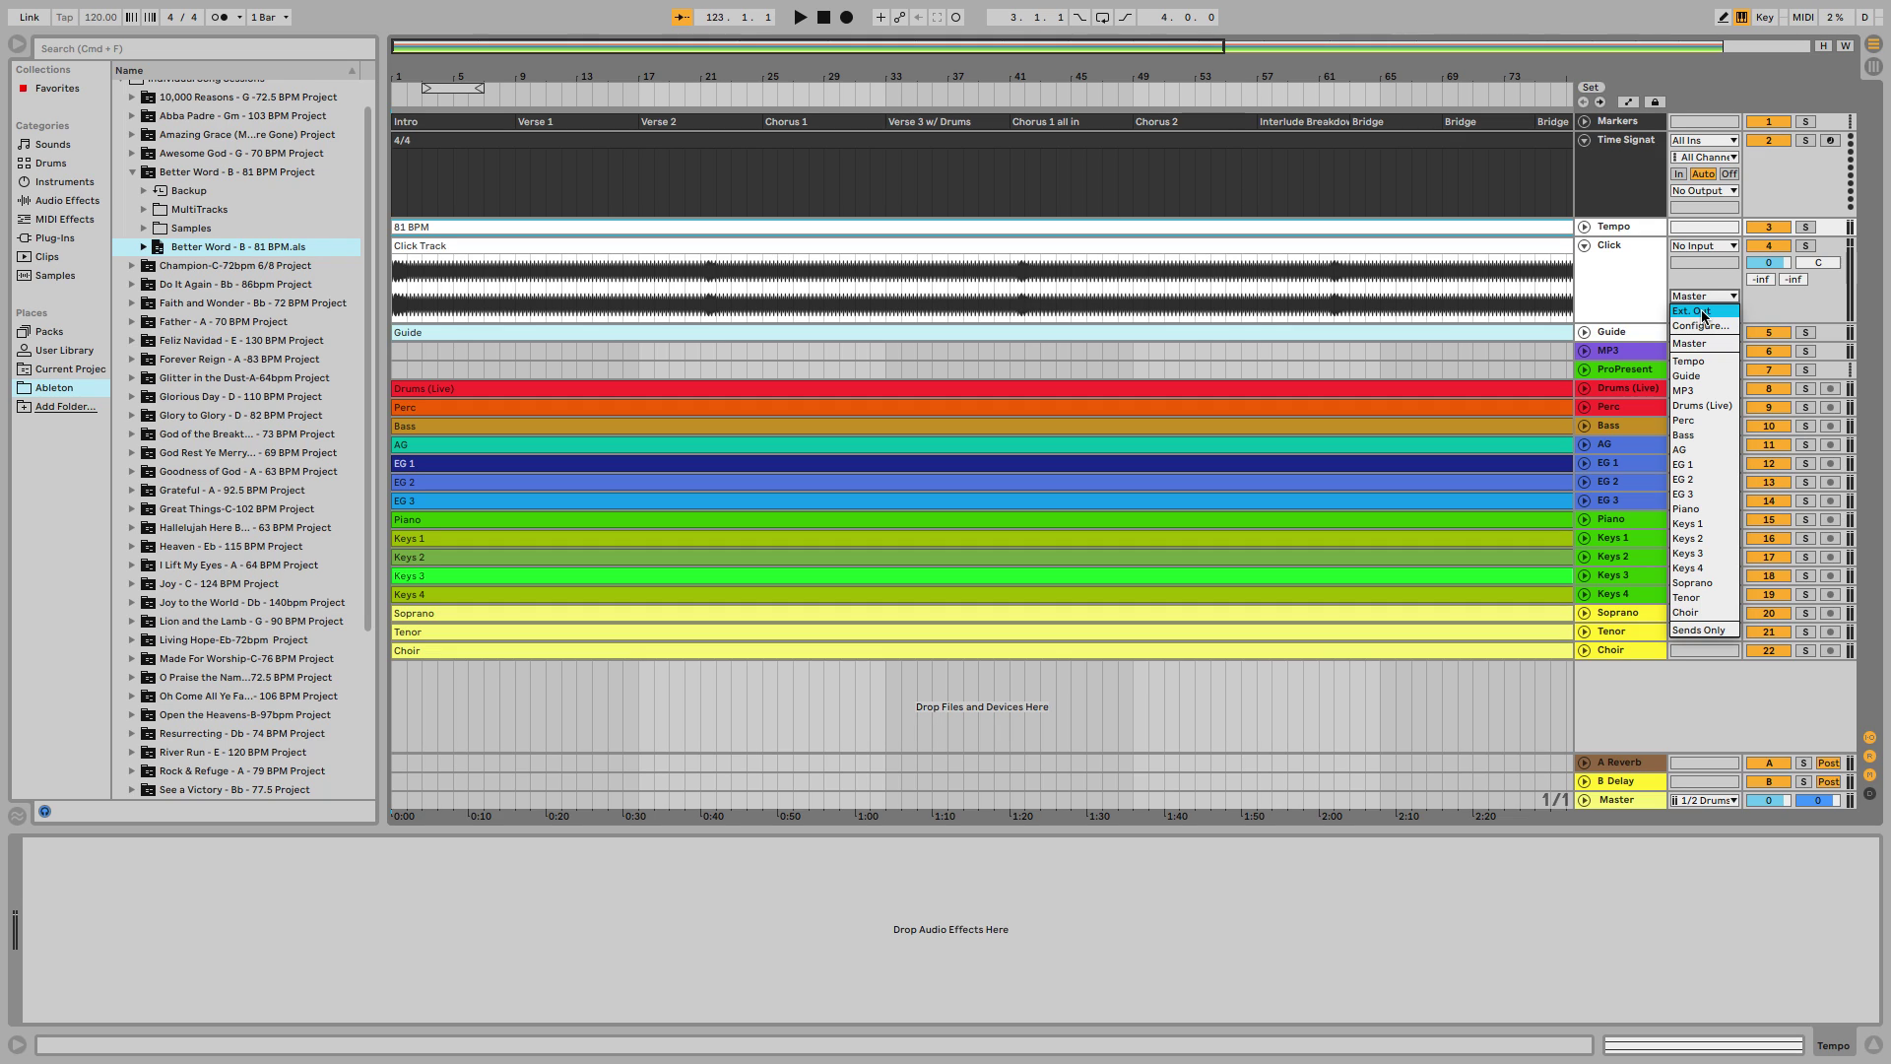
left_click(1703, 312)
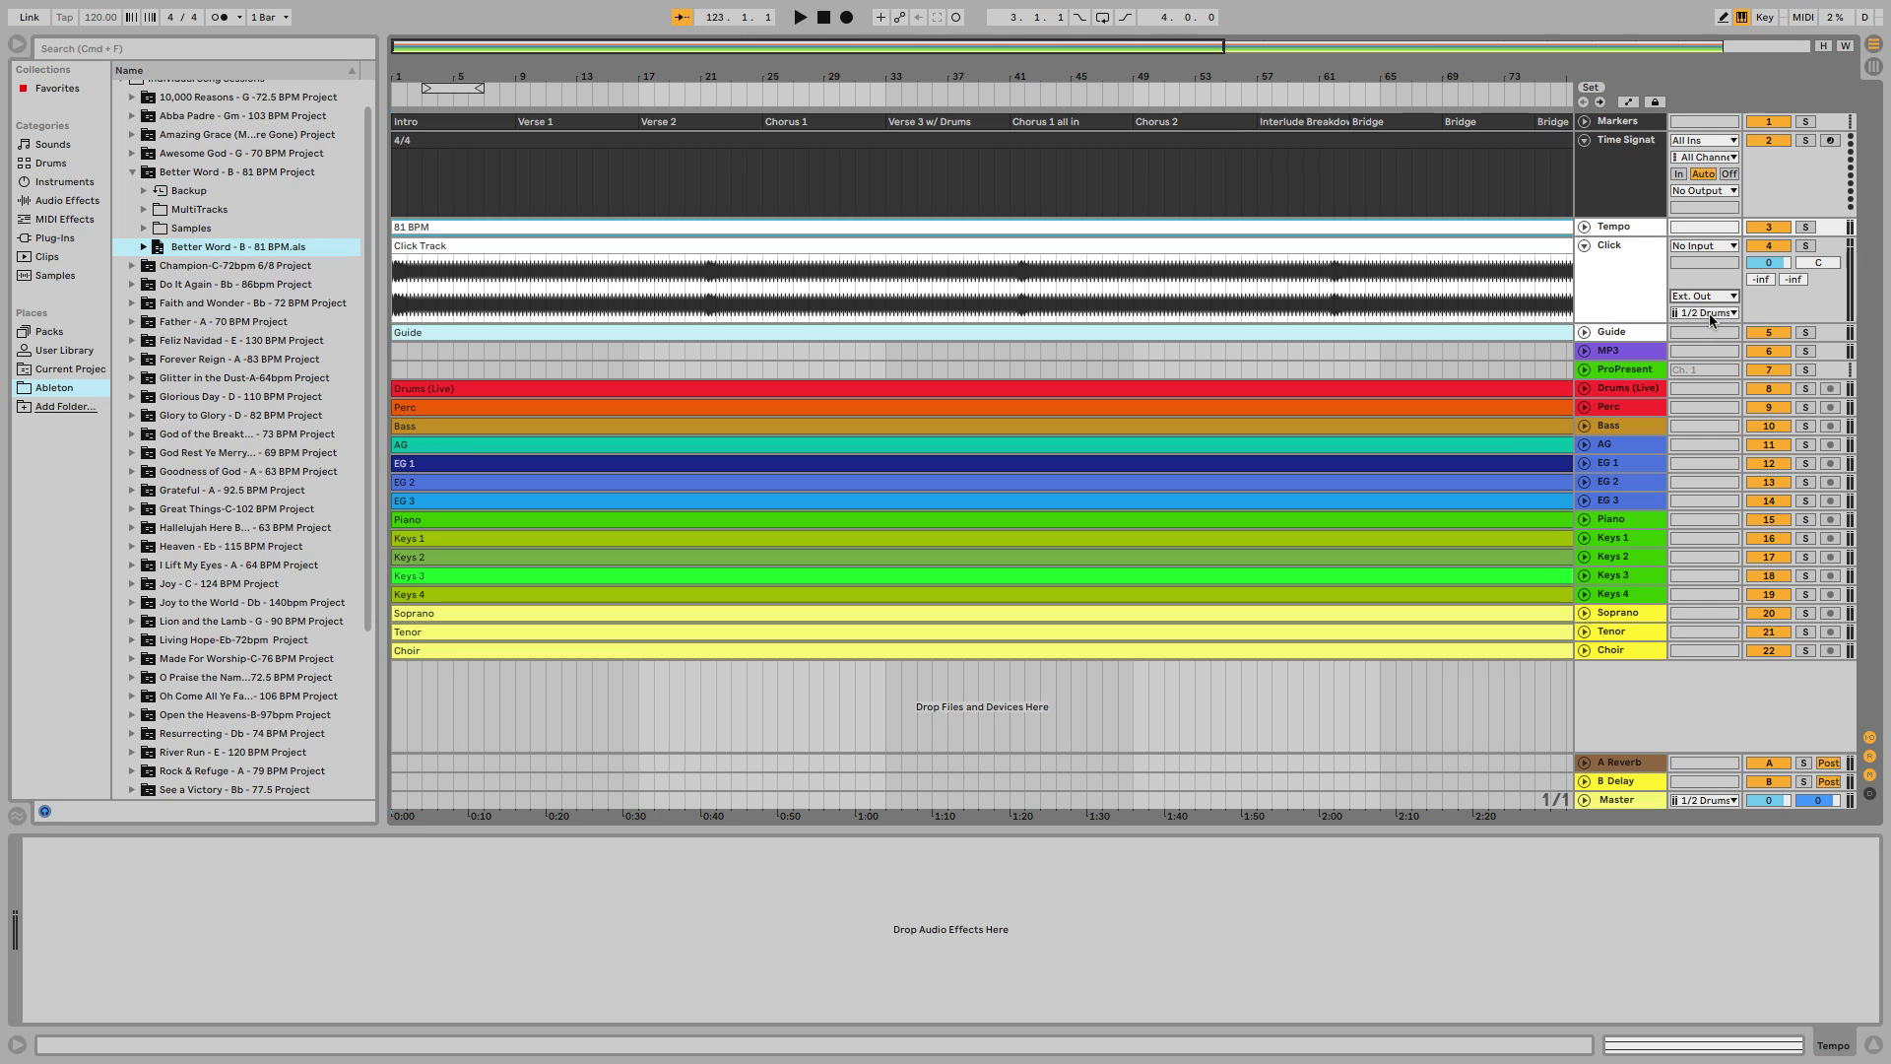
left_click(1710, 313)
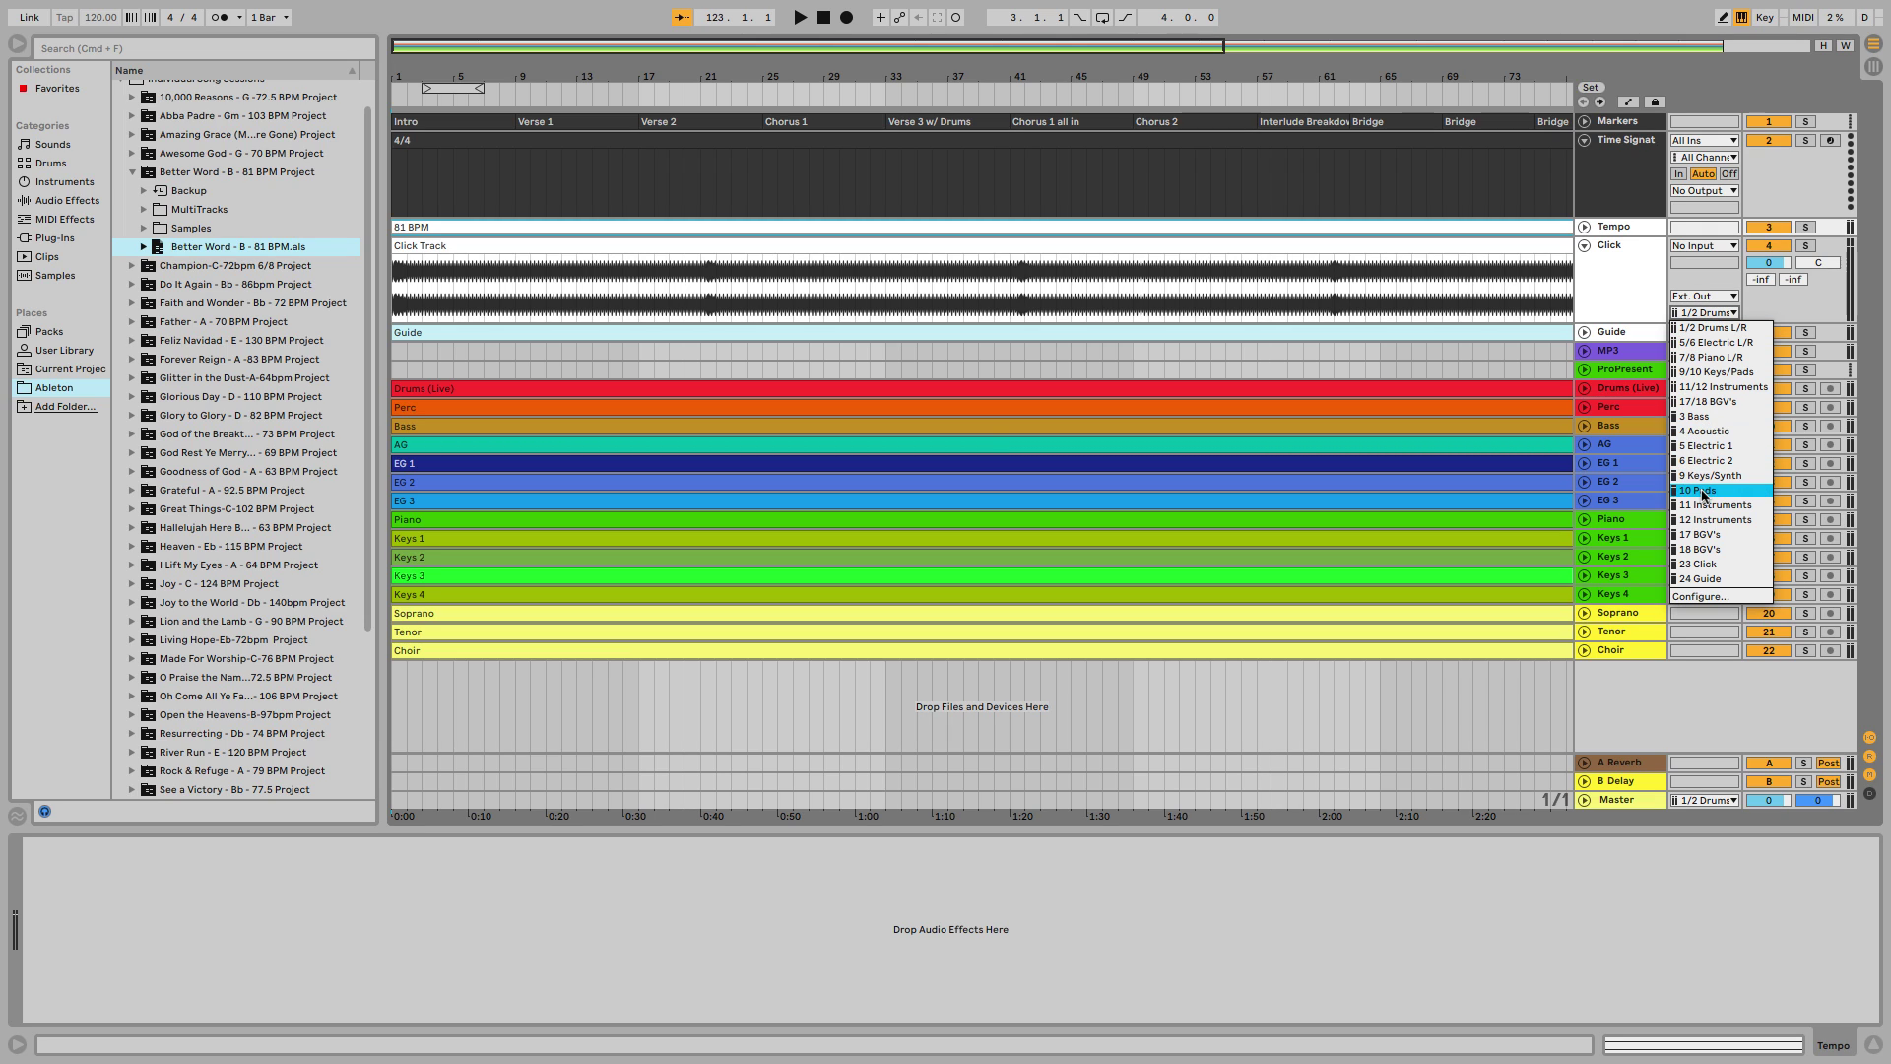
left_click(1698, 563)
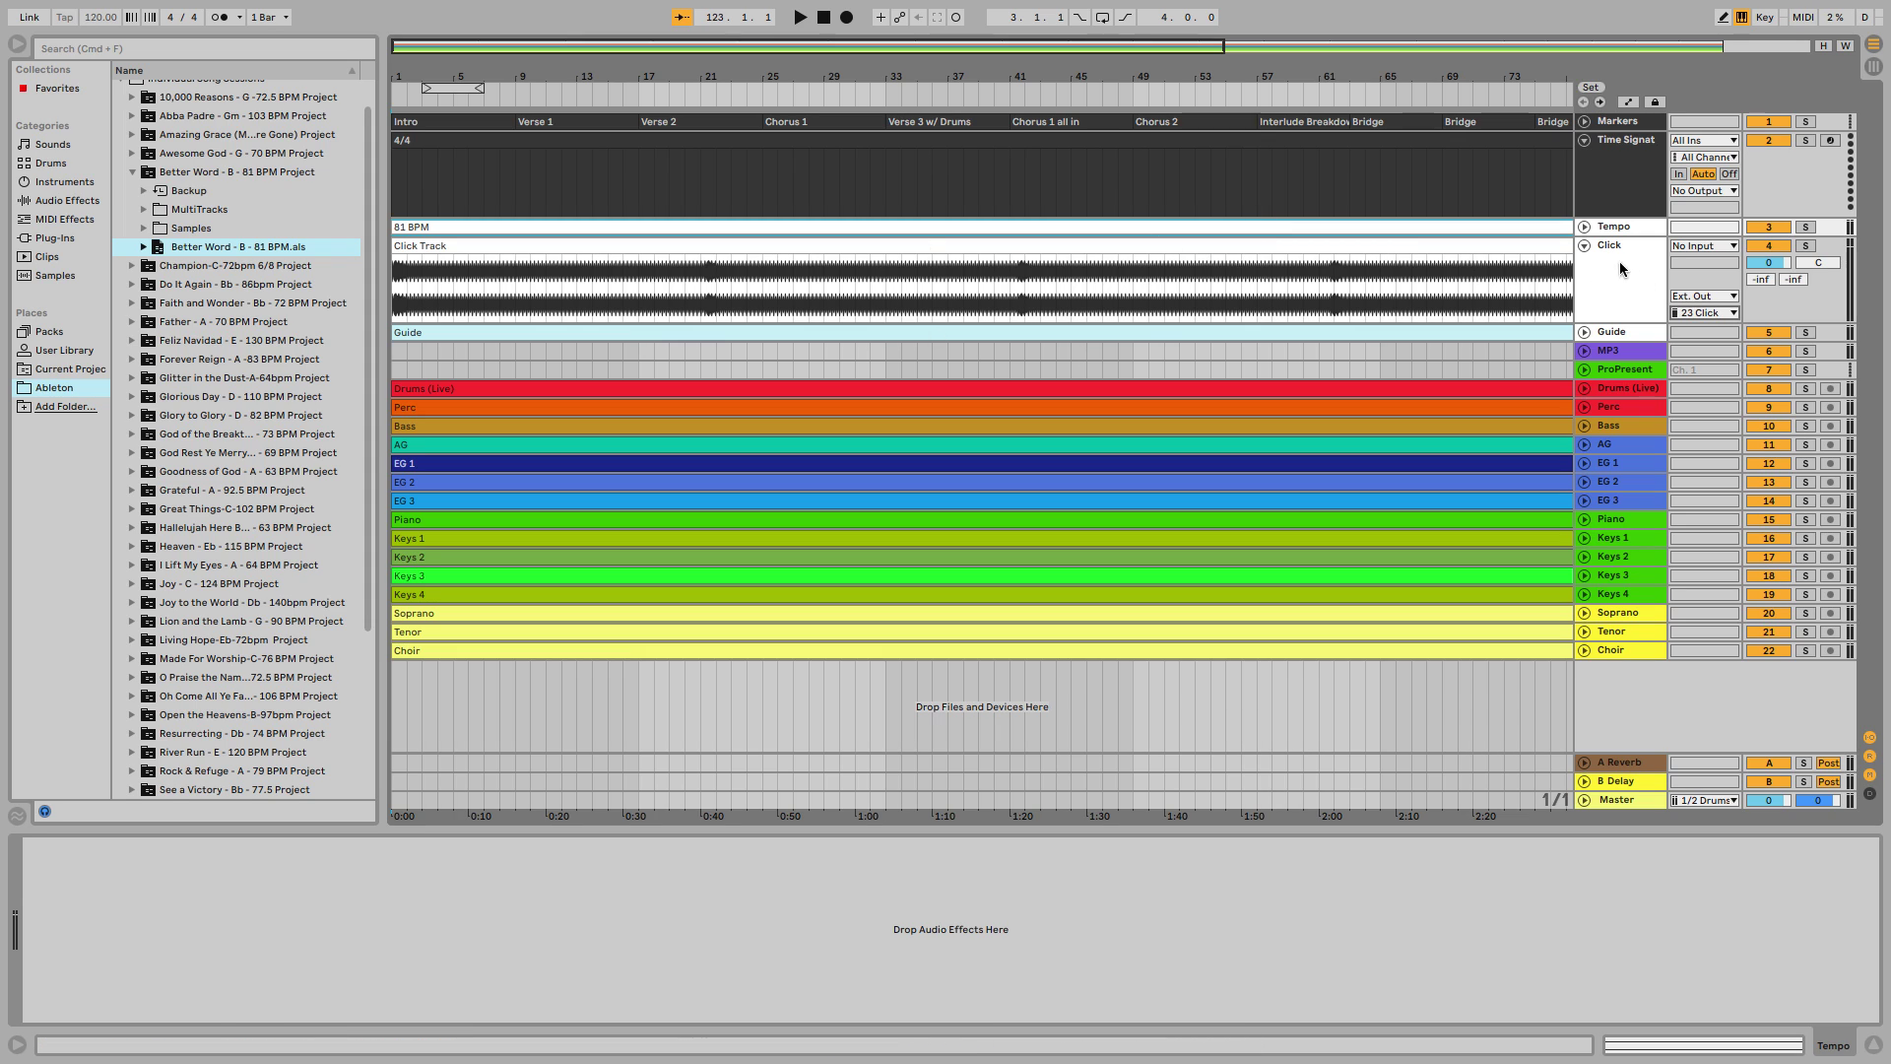
left_click(1581, 246)
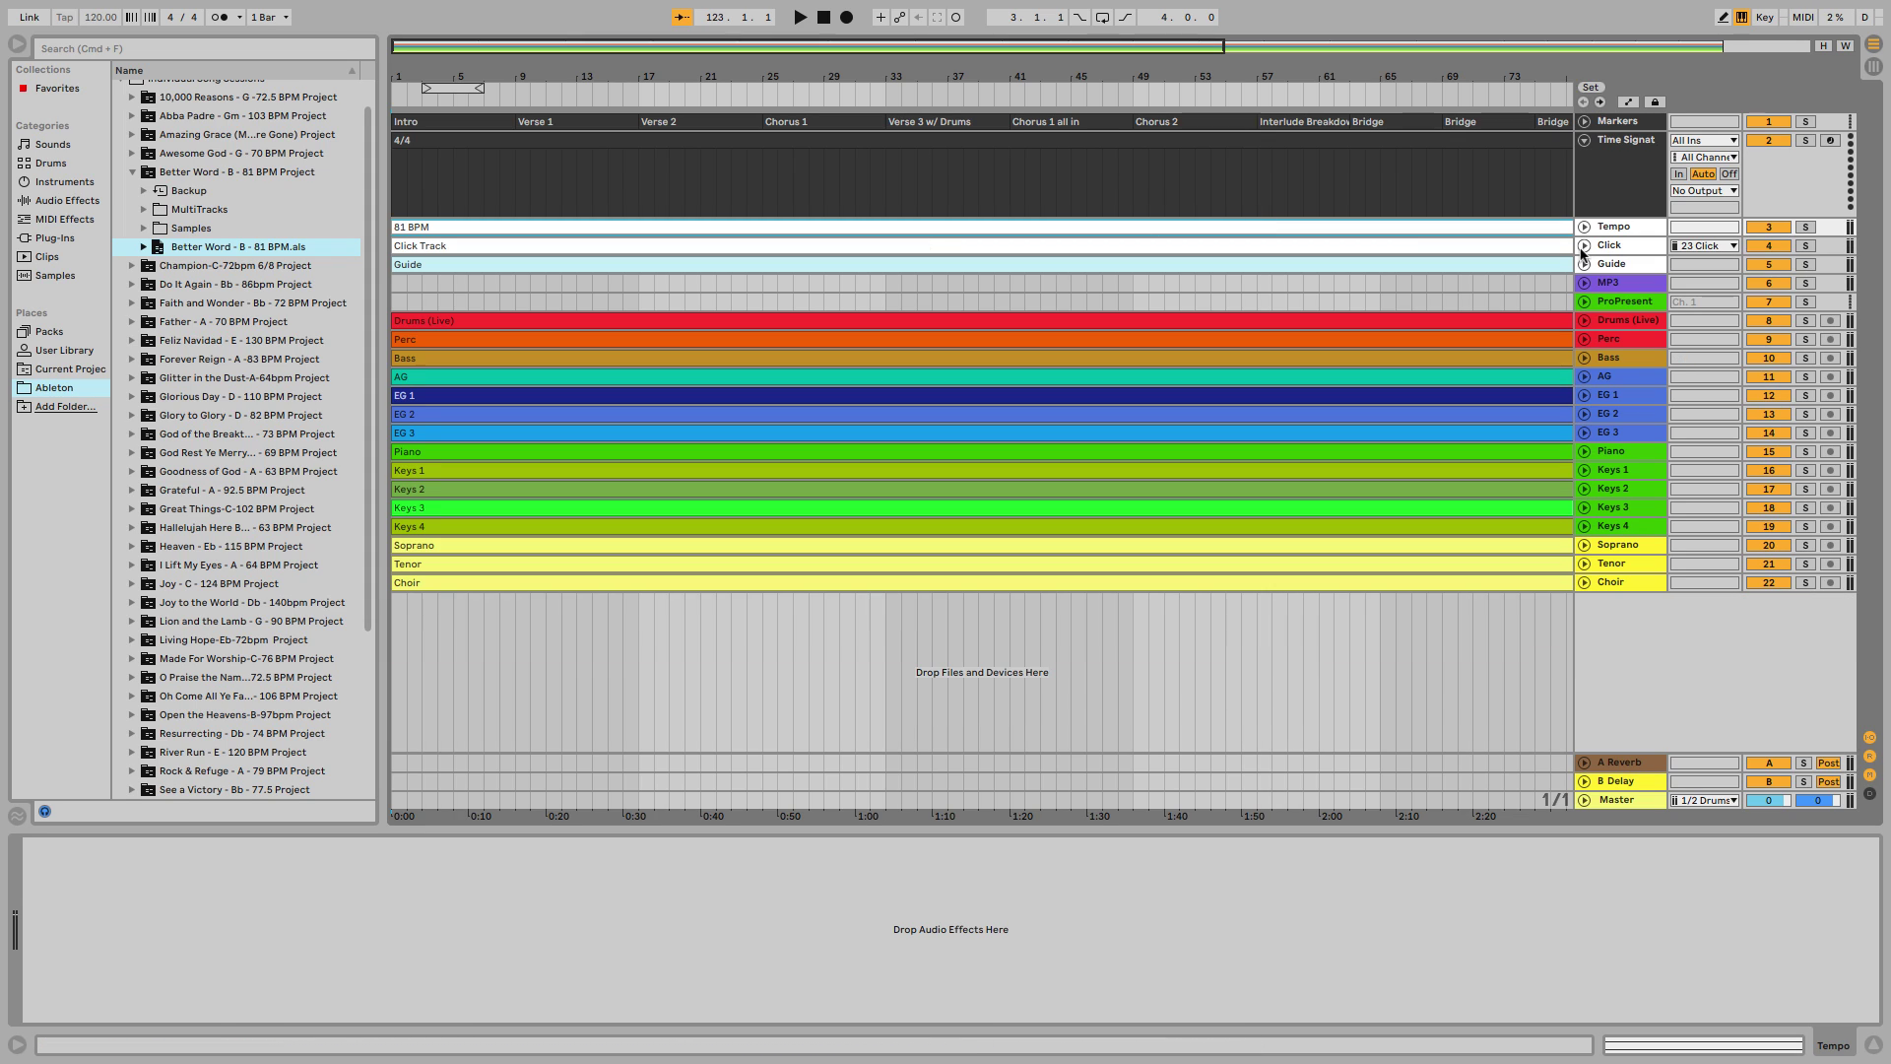
- Unfold the Guide track, route it to external output 24 Guide, and fold it again
left_click(1583, 264)
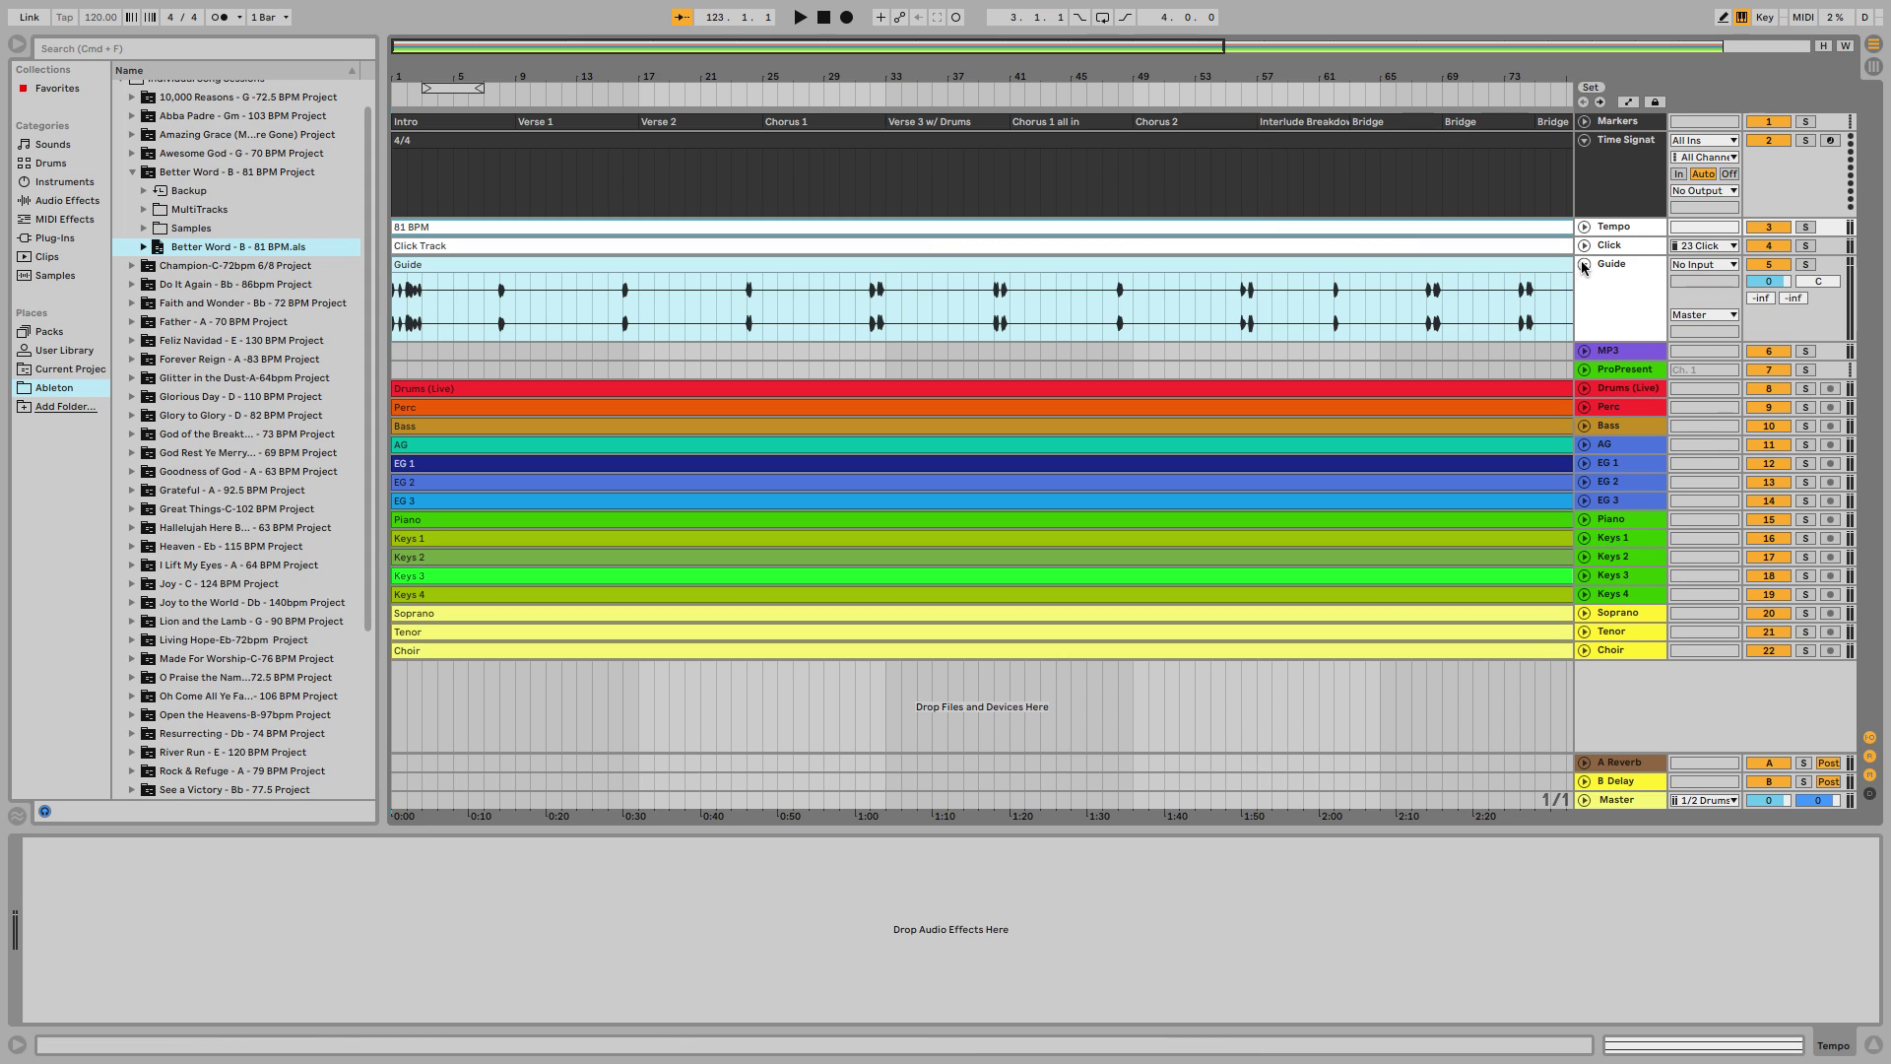
left_click(1698, 318)
left_click(1698, 328)
left_click(1705, 332)
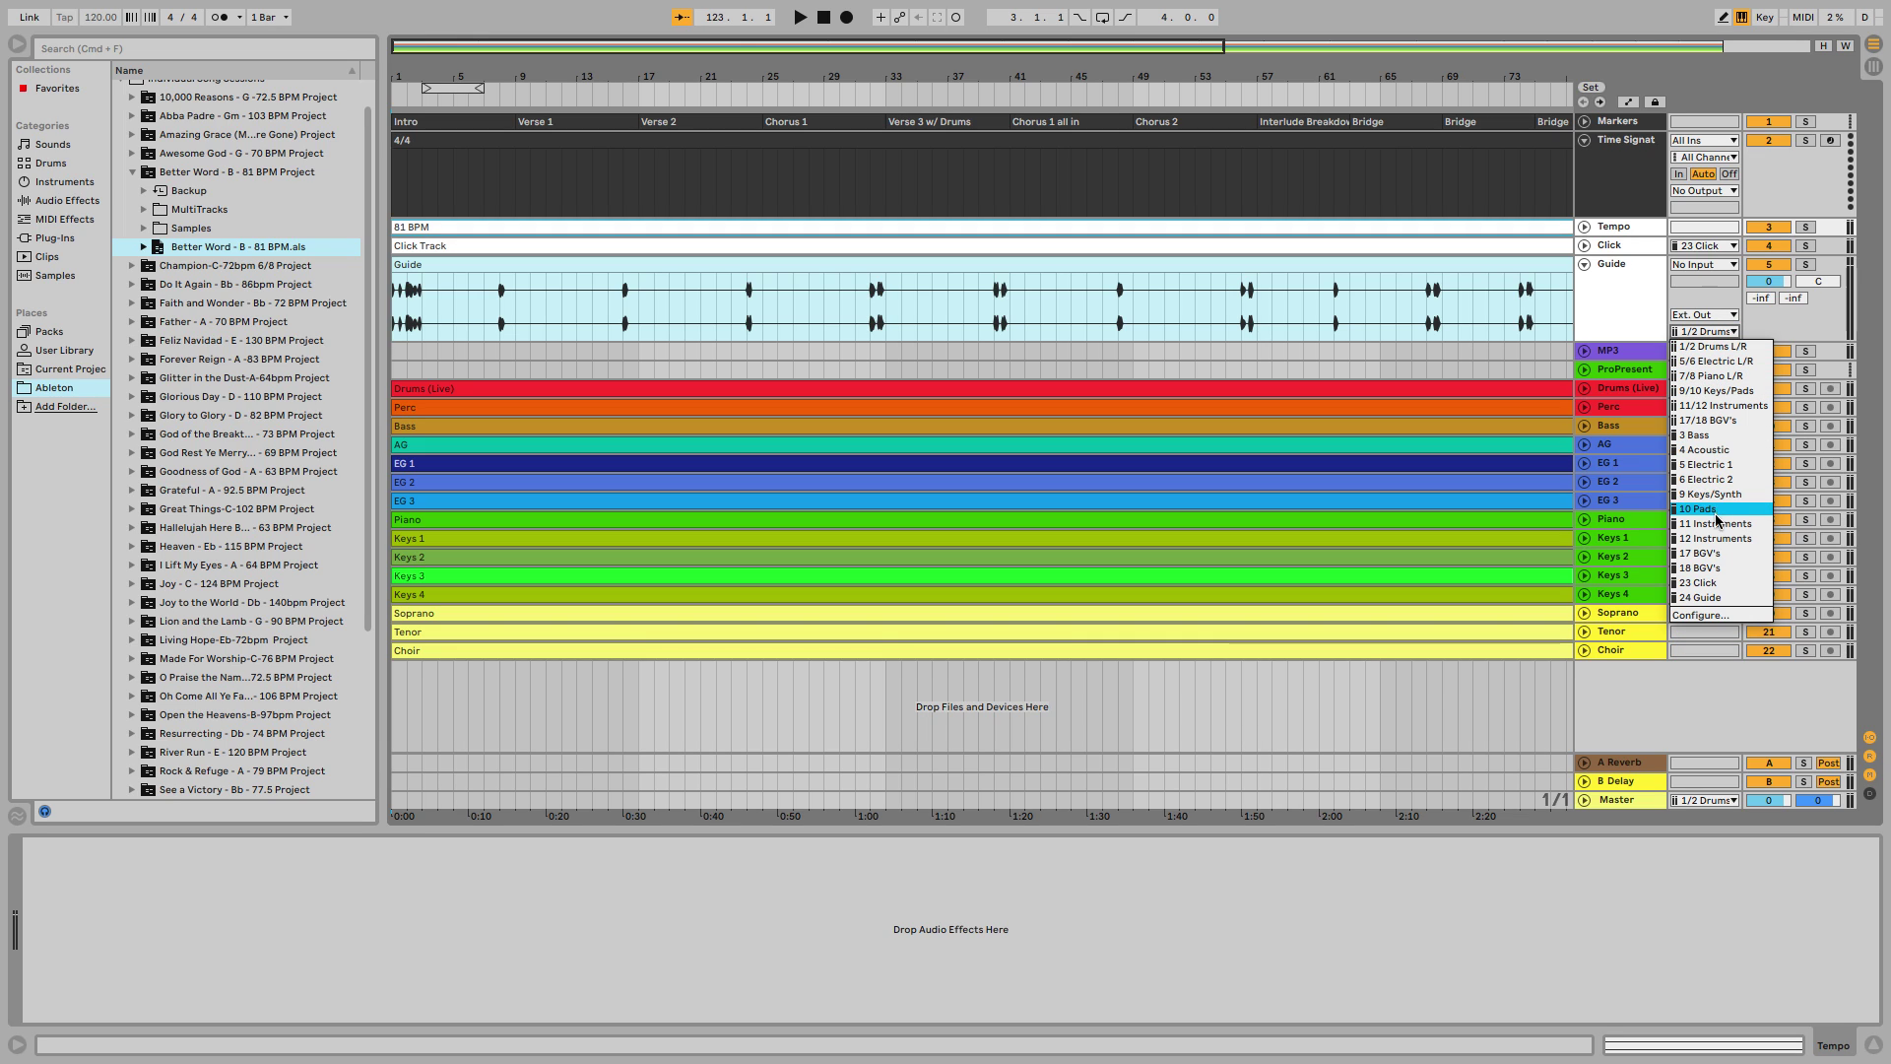
left_click(1710, 600)
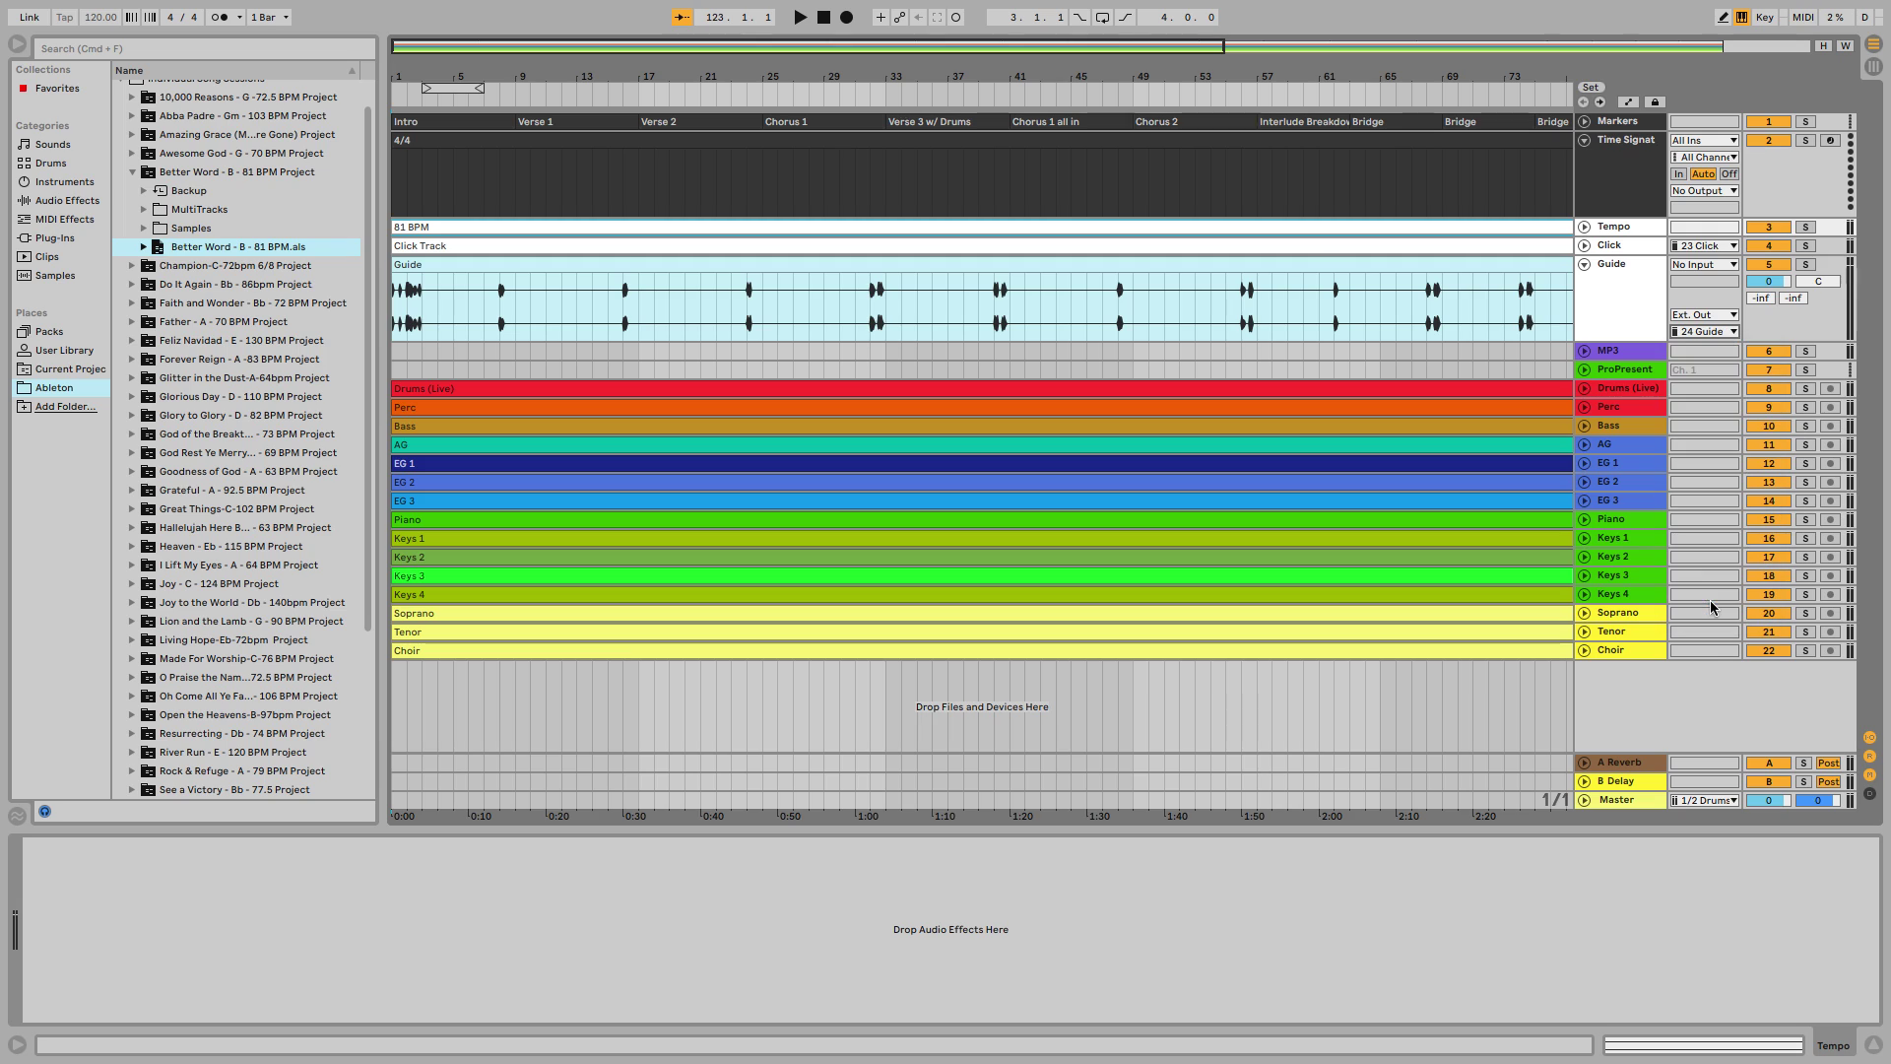
left_click(1585, 264)
- Set the output type of all tracks from Drums (Live) through Choir to Ext. Out together, and fold them
left_click(1608, 325)
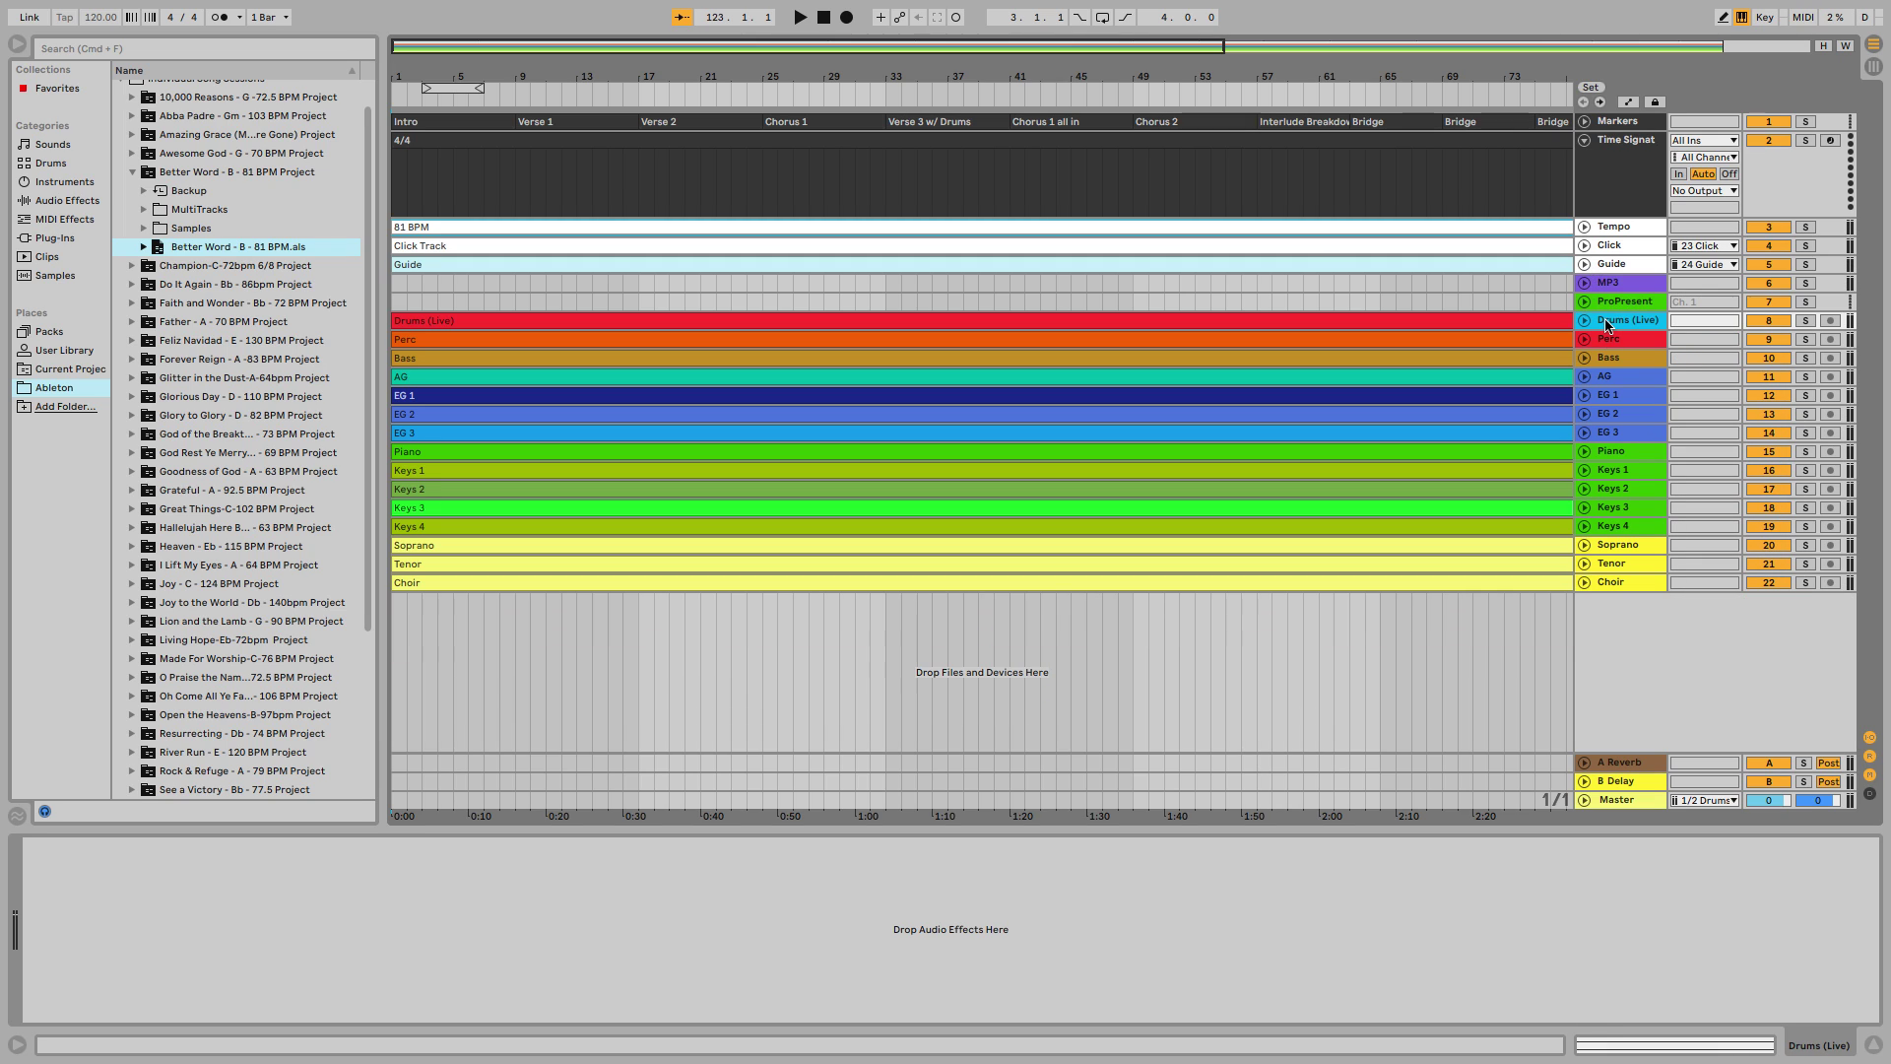
left_click(1604, 577, "shift")
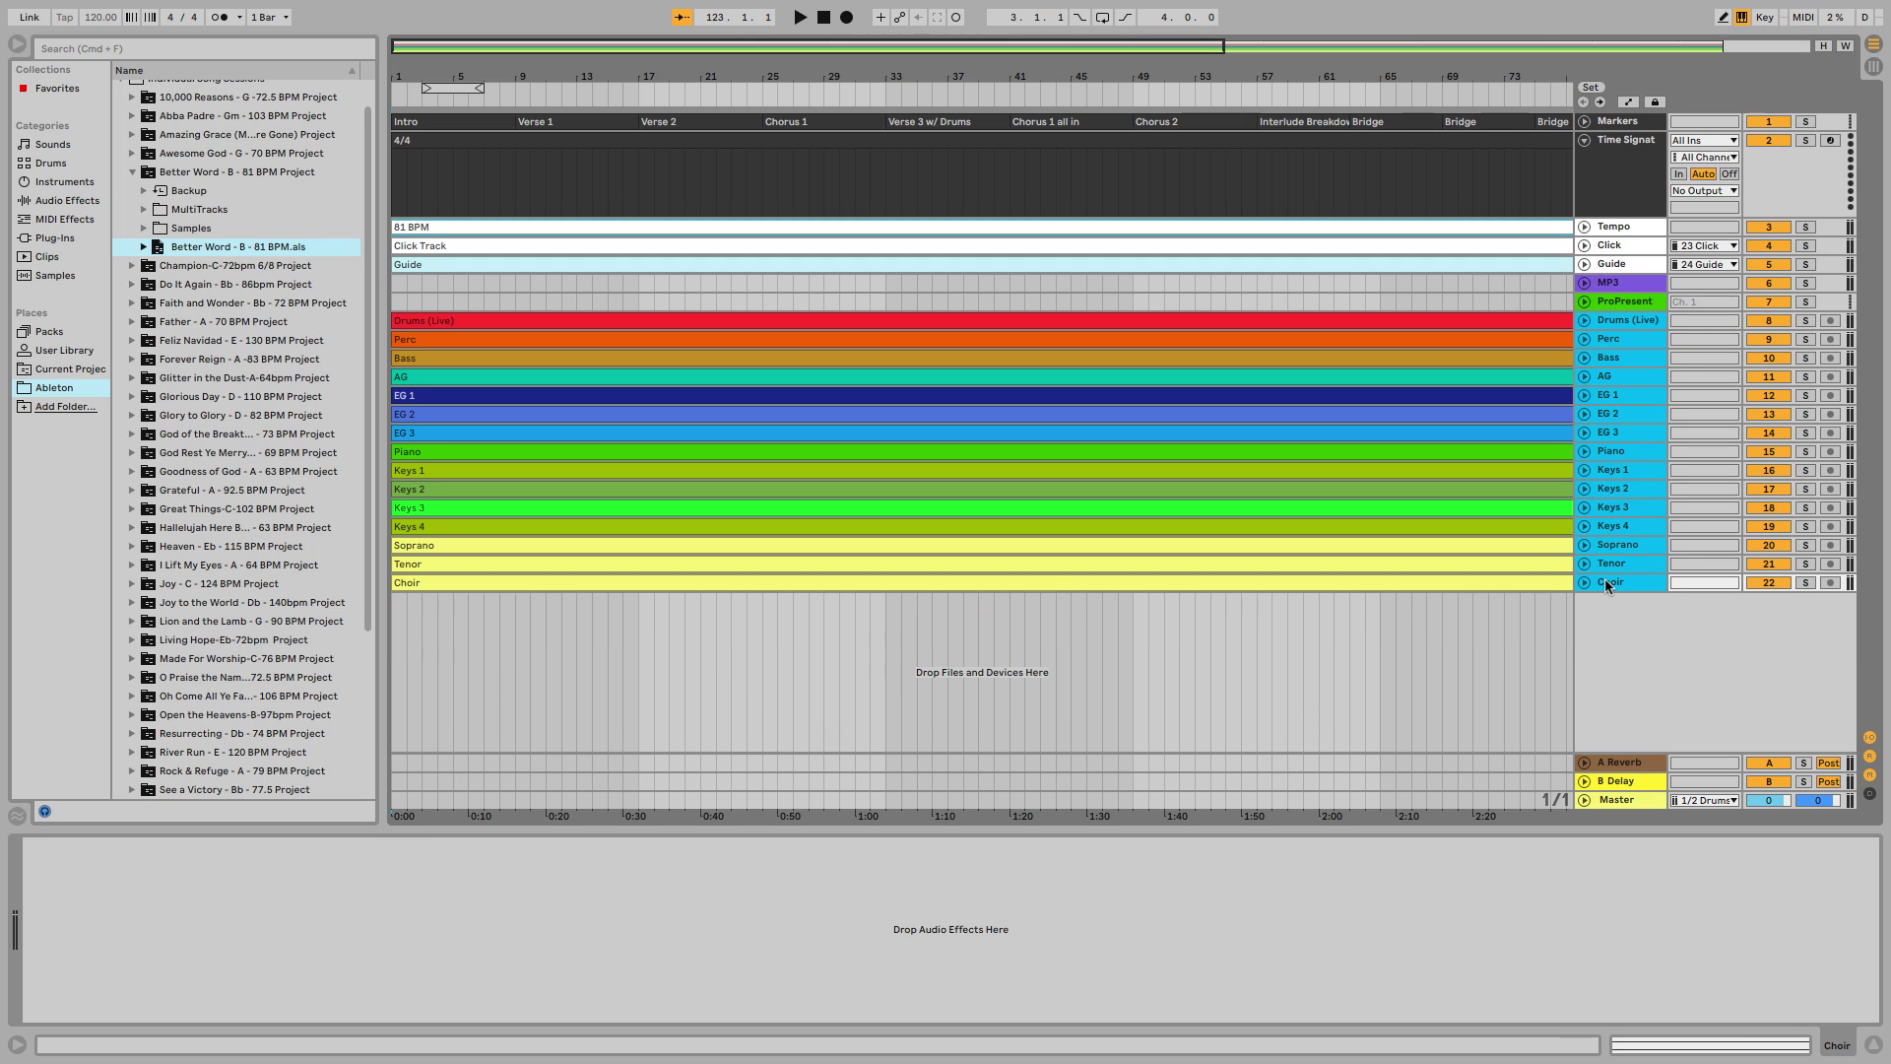
left_click(1583, 581)
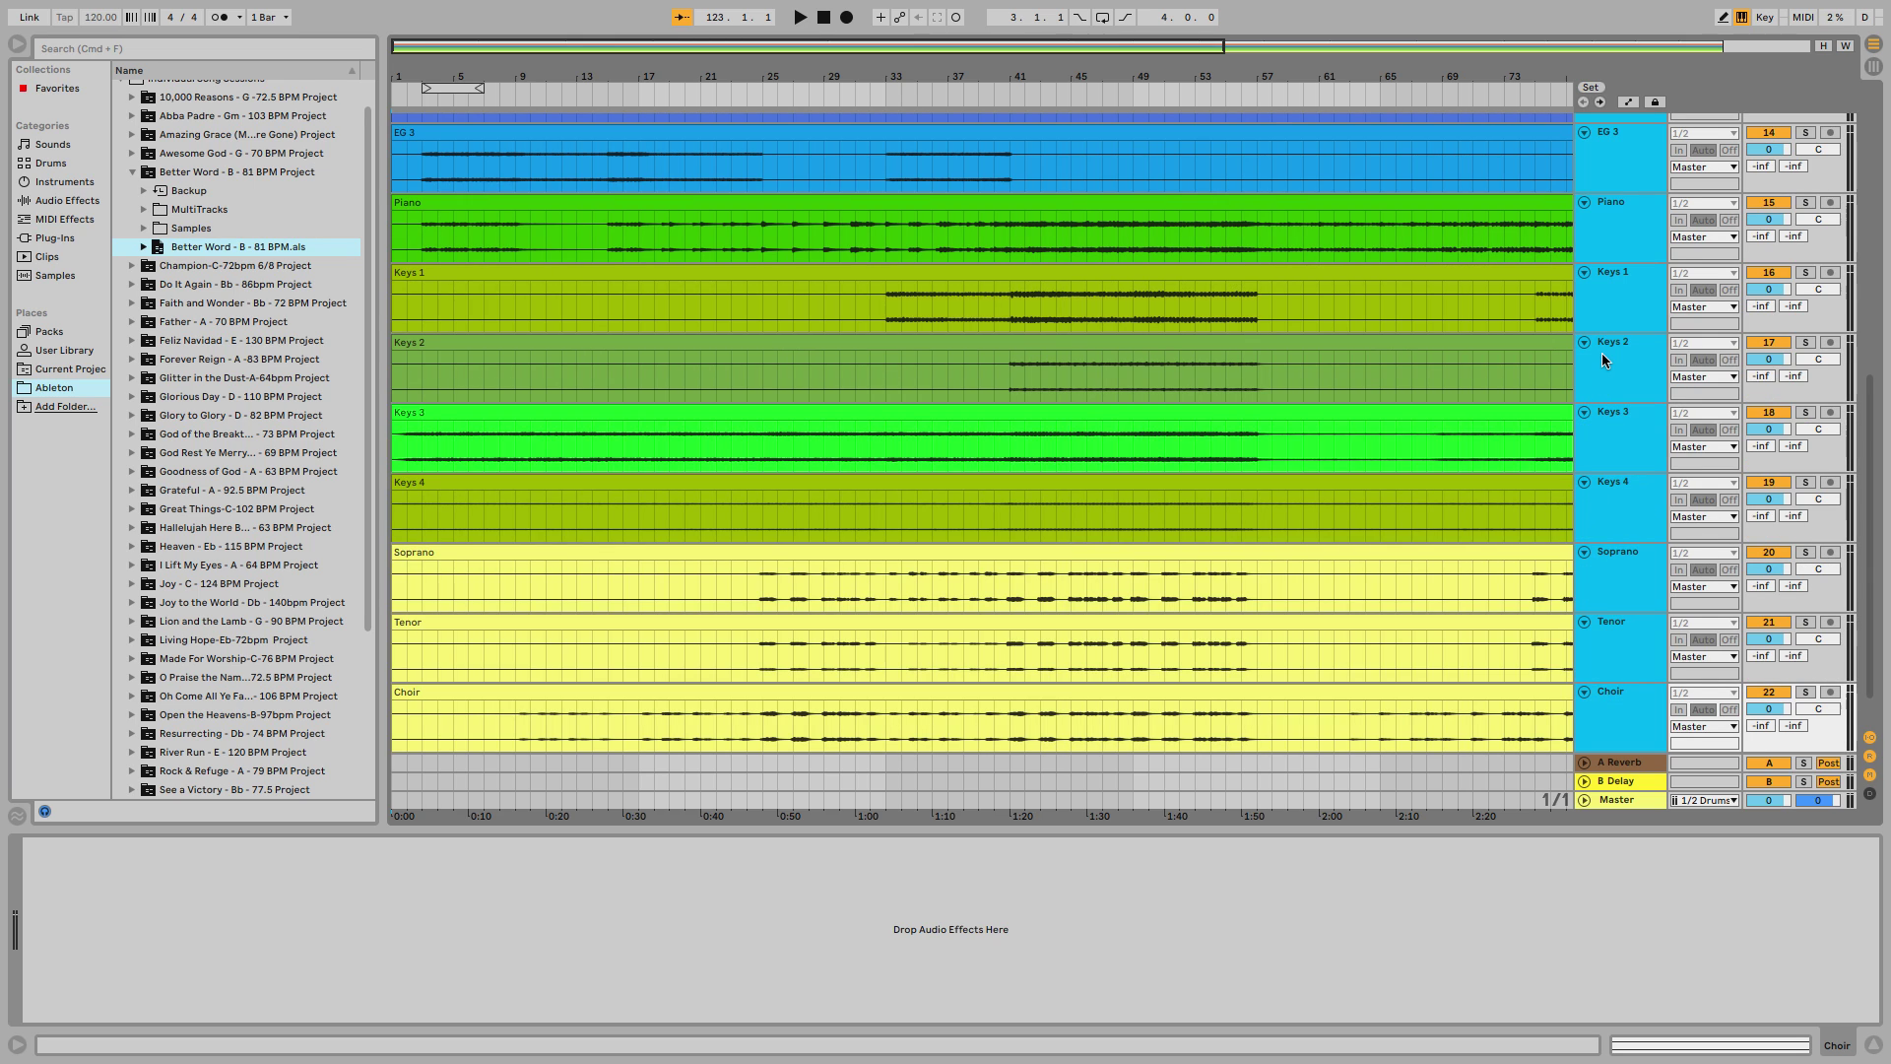
scroll(1603, 356, "up", 10)
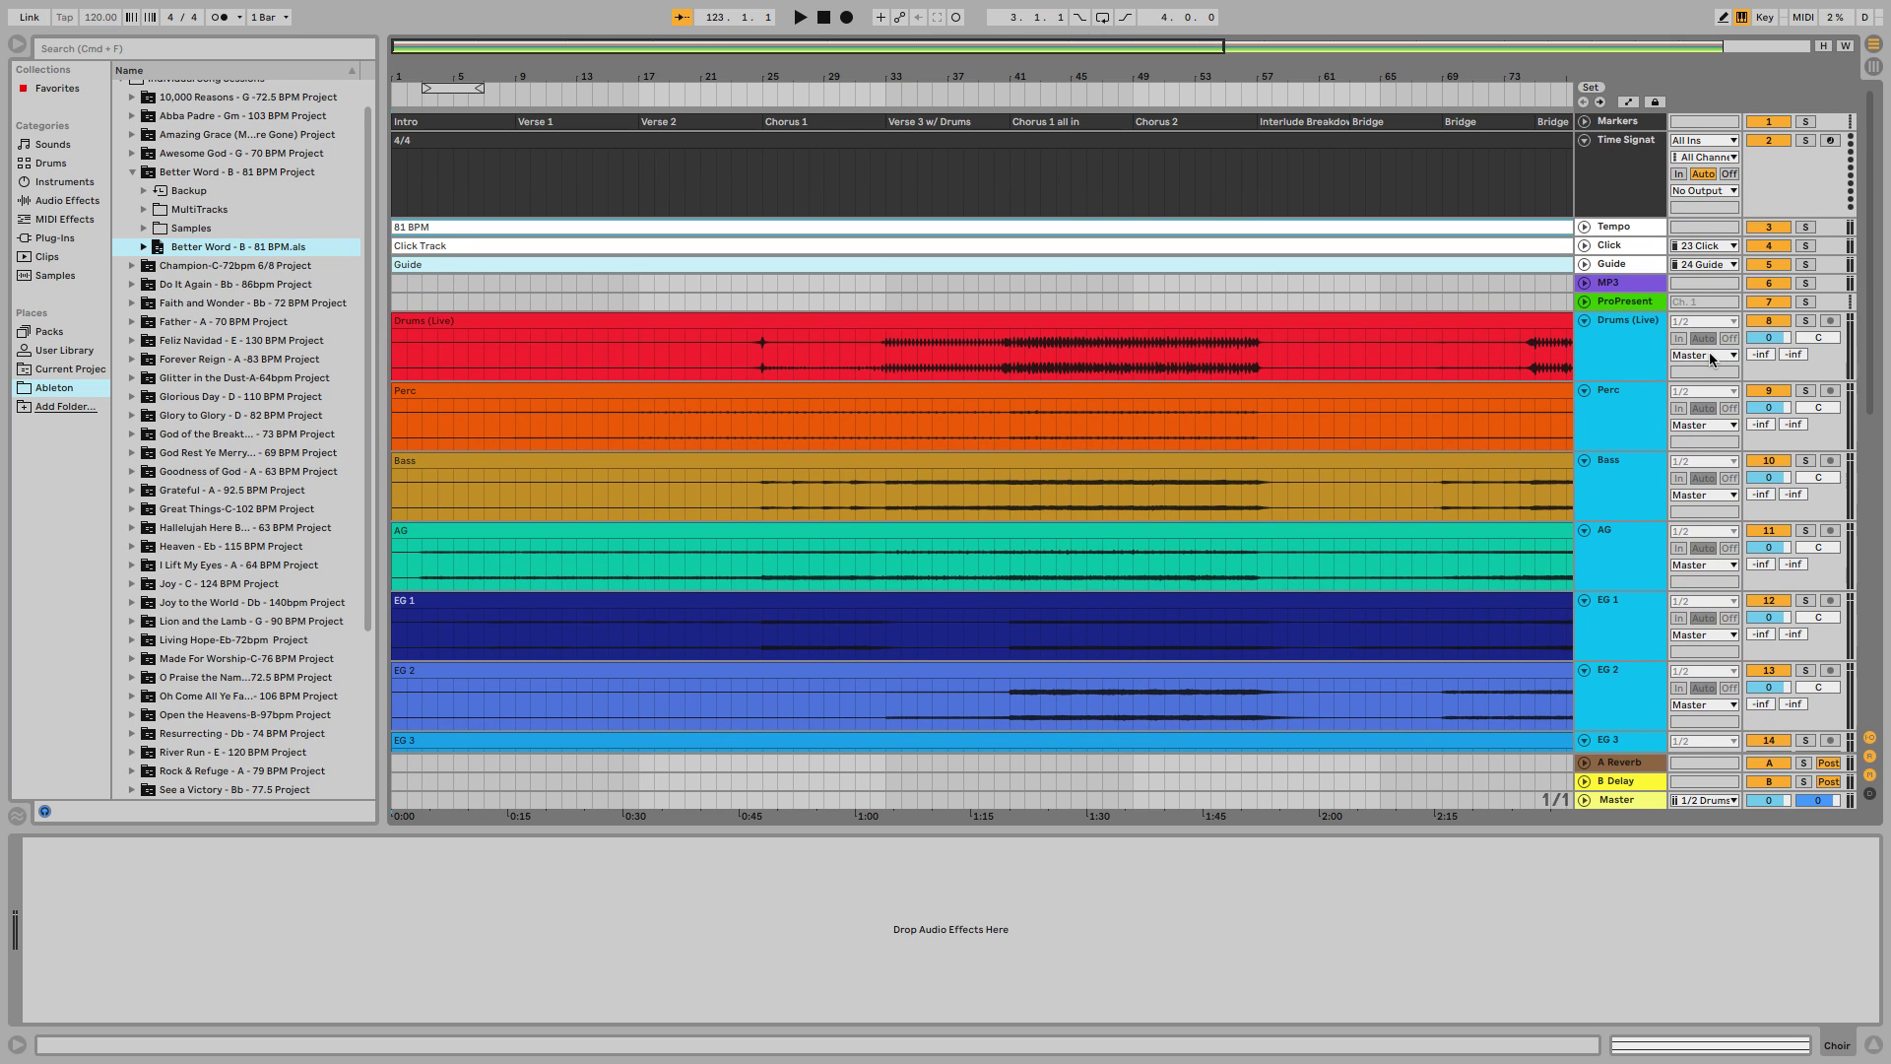
left_click(1709, 355)
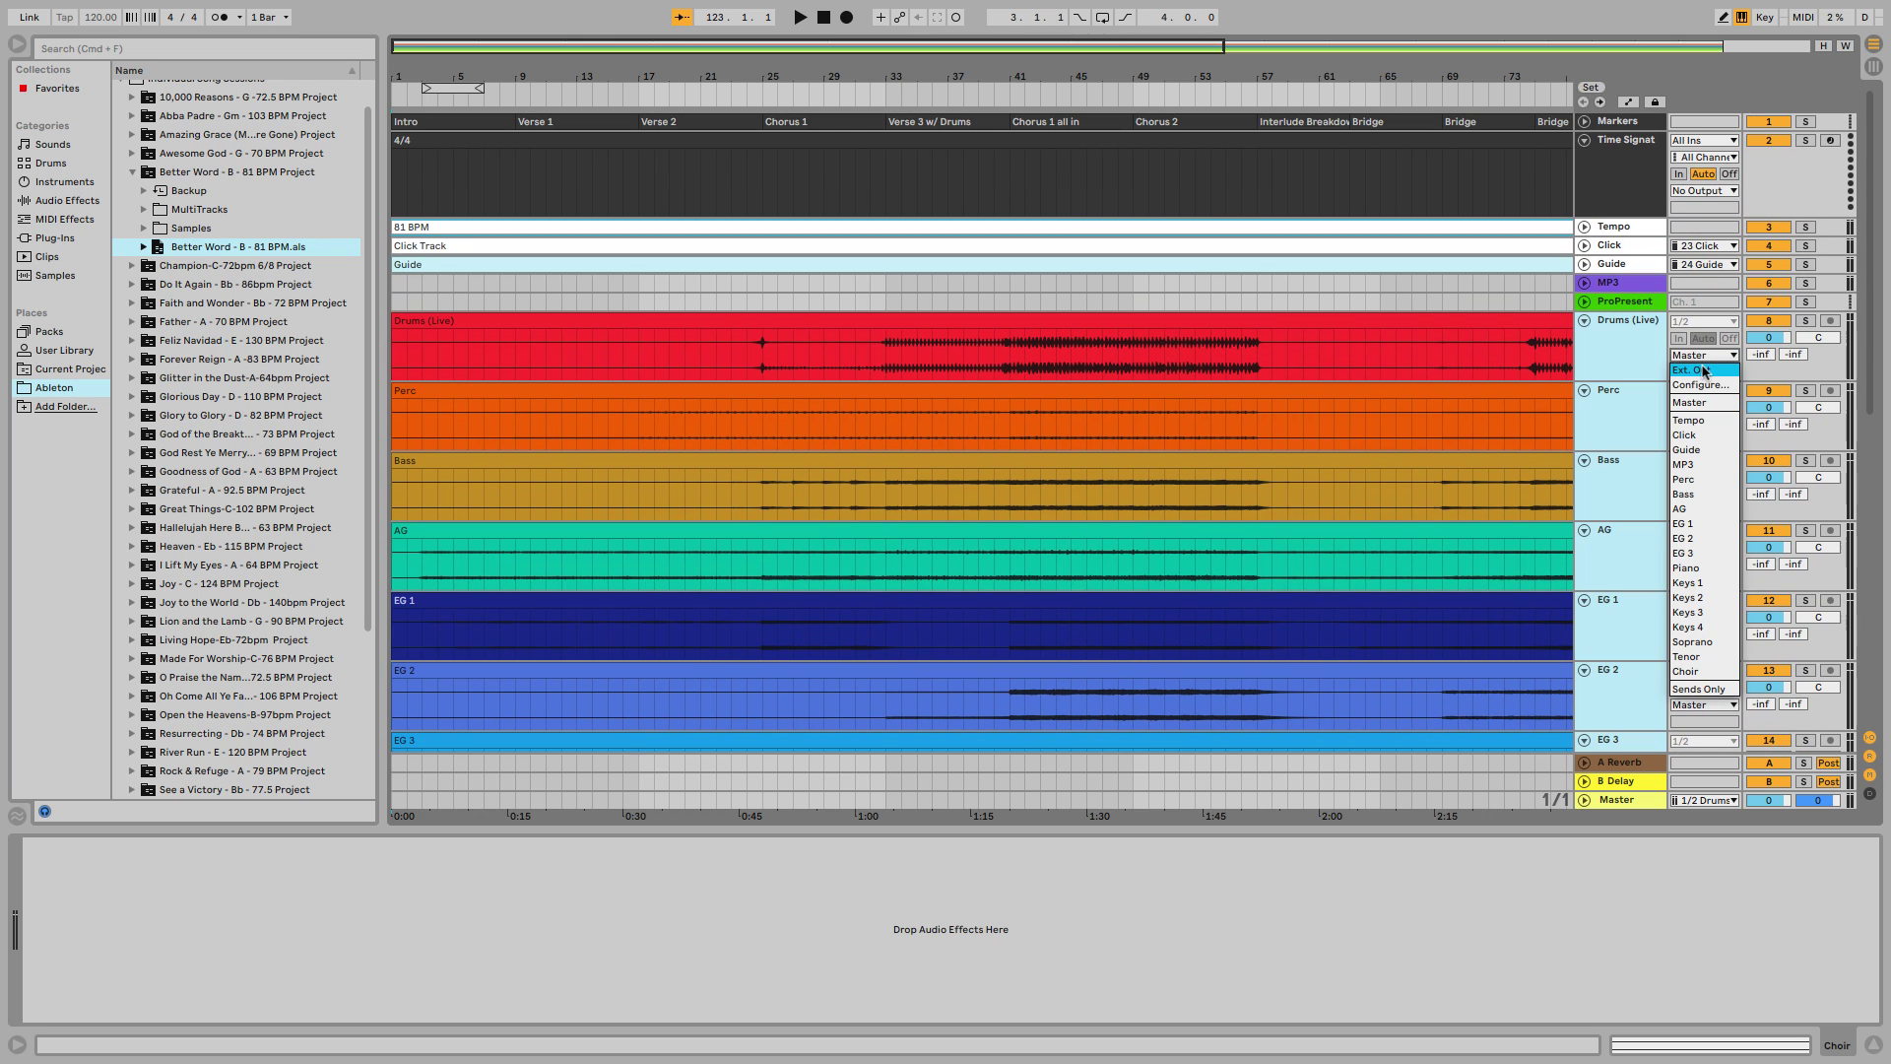
left_click(1704, 370)
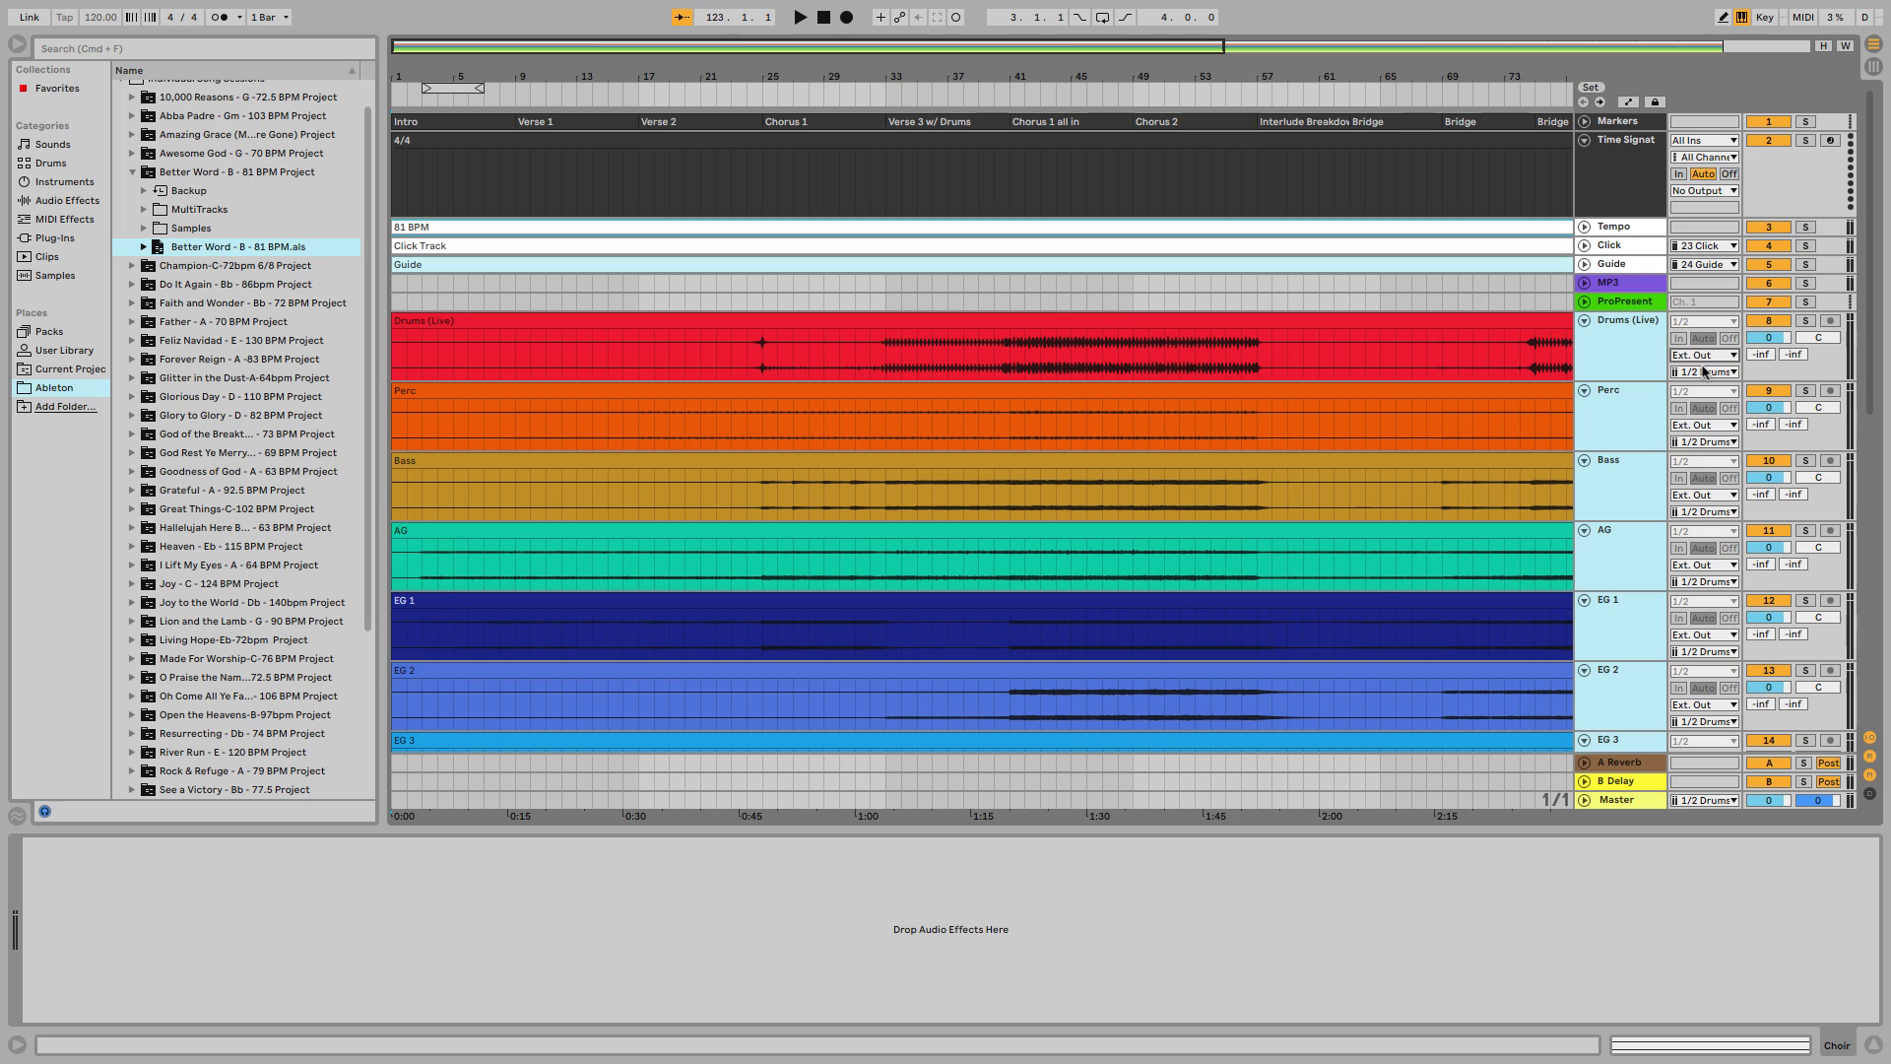
left_click(1583, 321)
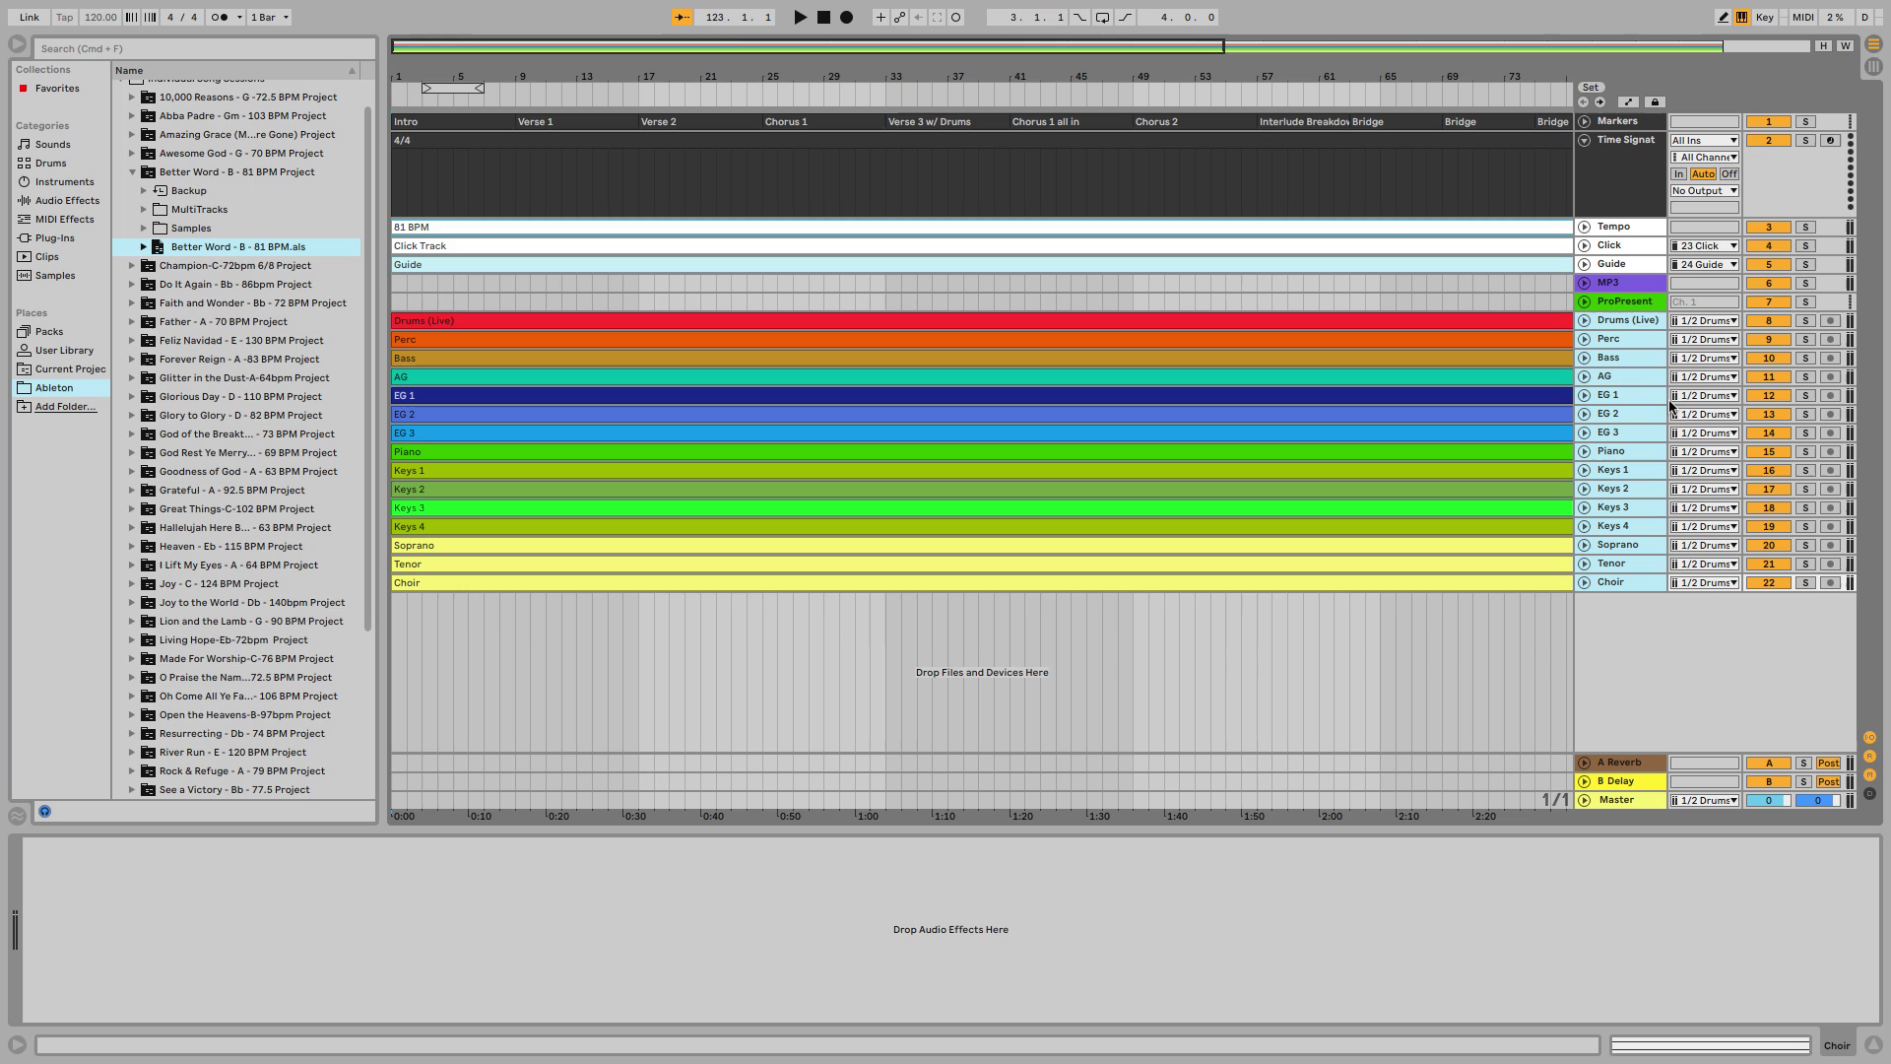
- Set the outputs of the Drums (Live) and Perc tracks to 1/2 Drums L/R
left_click(1638, 320)
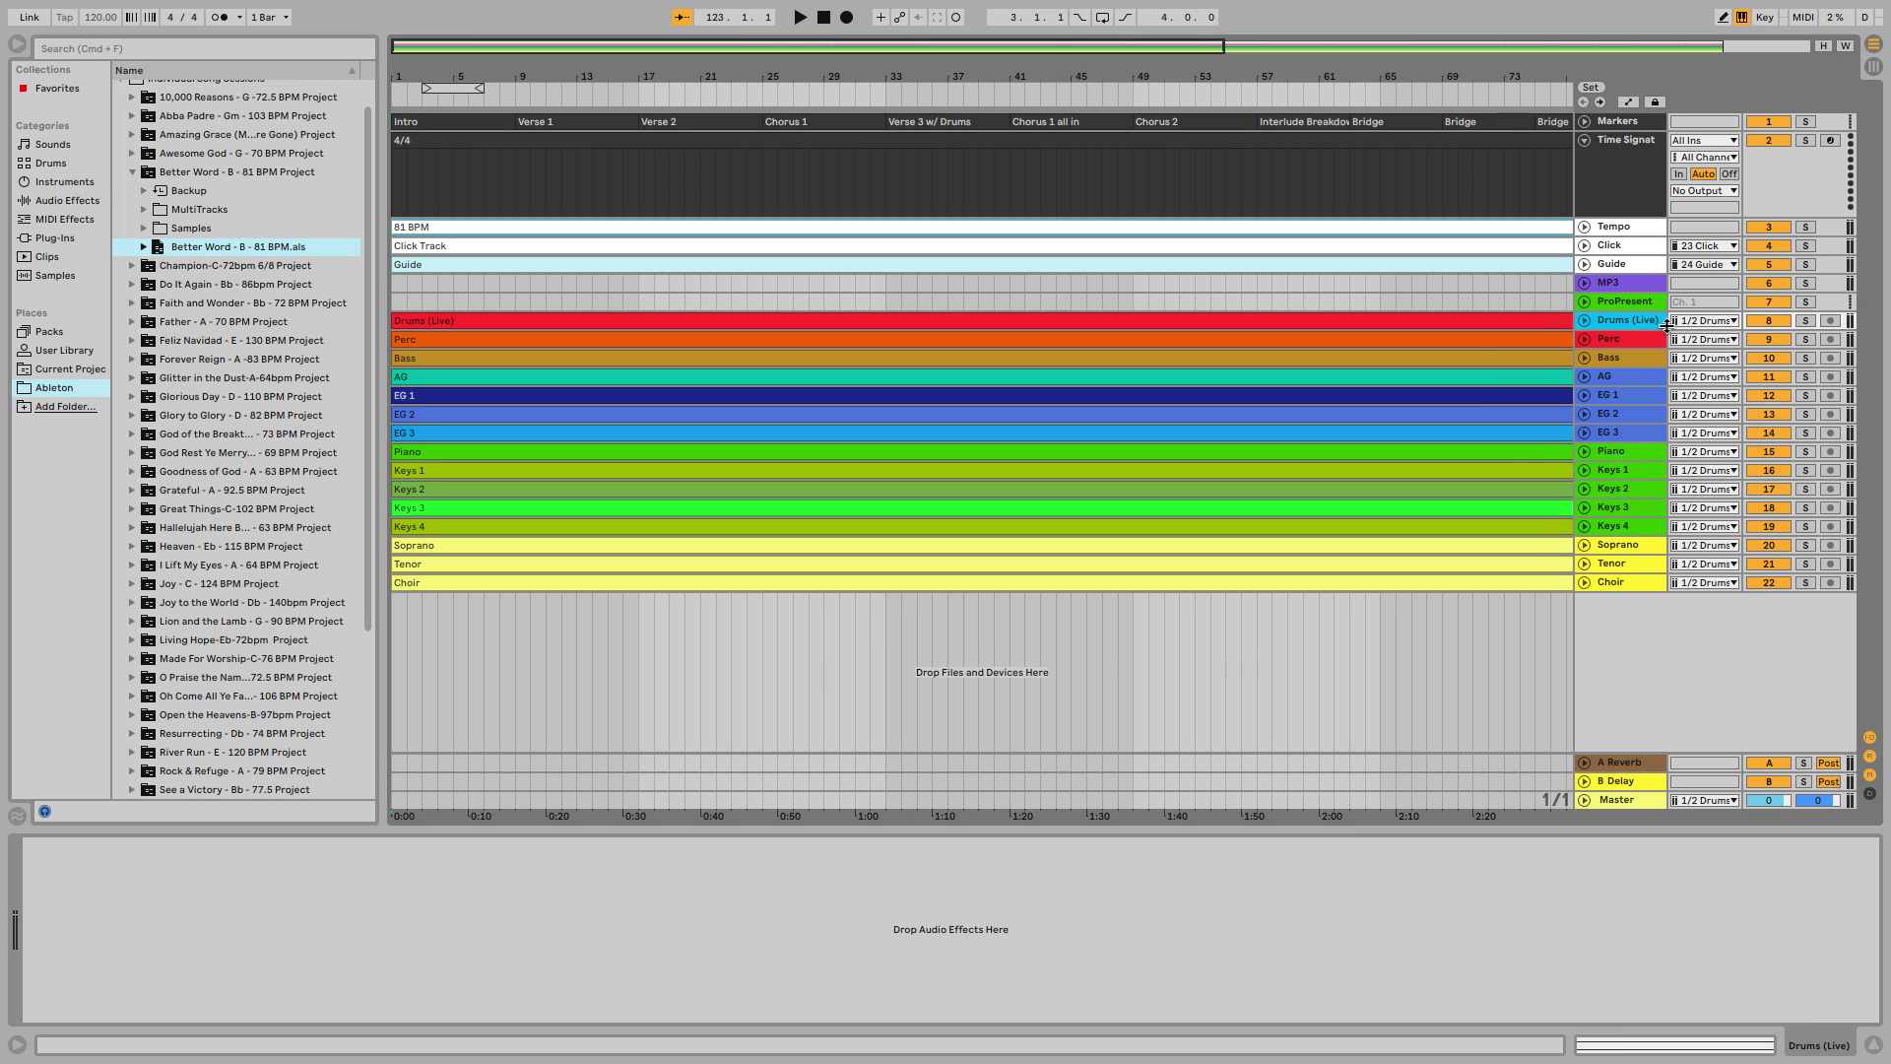
left_click(1700, 321)
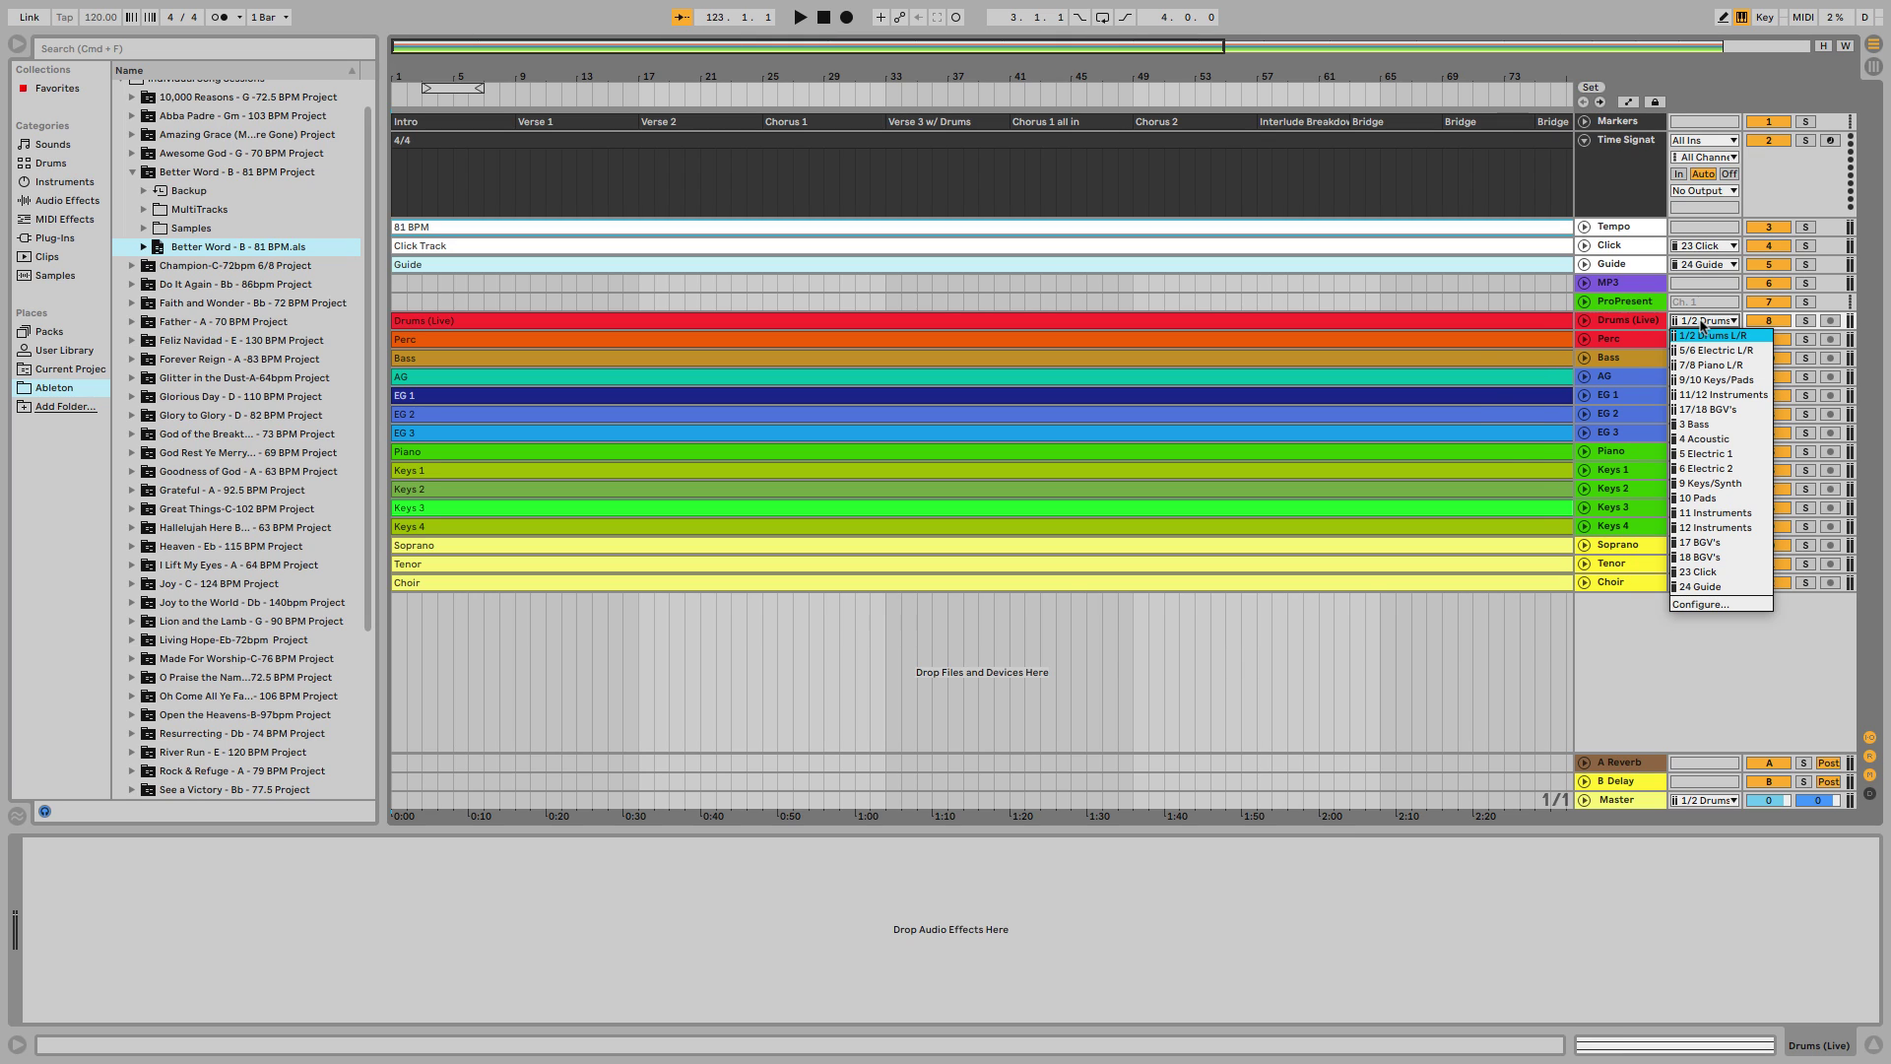
left_click(1698, 337)
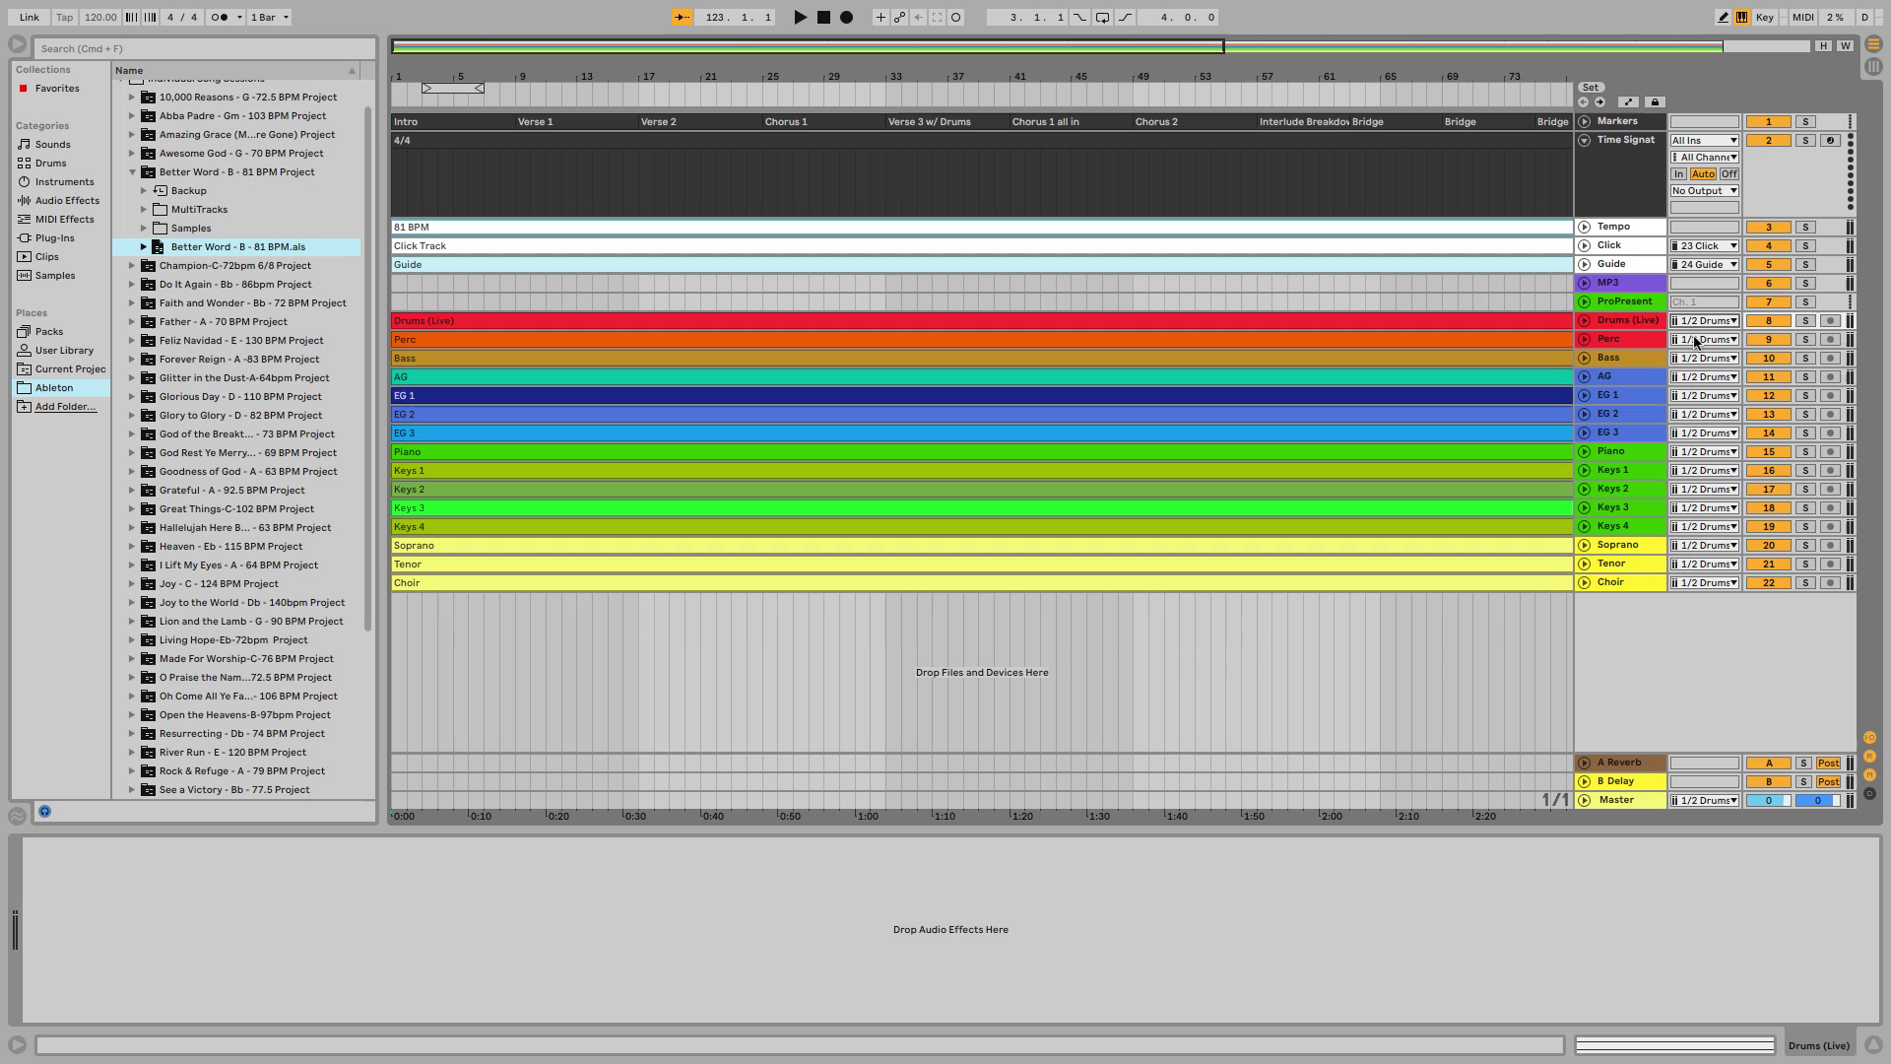
left_click(1695, 340)
left_click(1694, 355)
- Route the Bass track to output 3 Bass and the AG track to output 4 Acoustic
left_click(1694, 358)
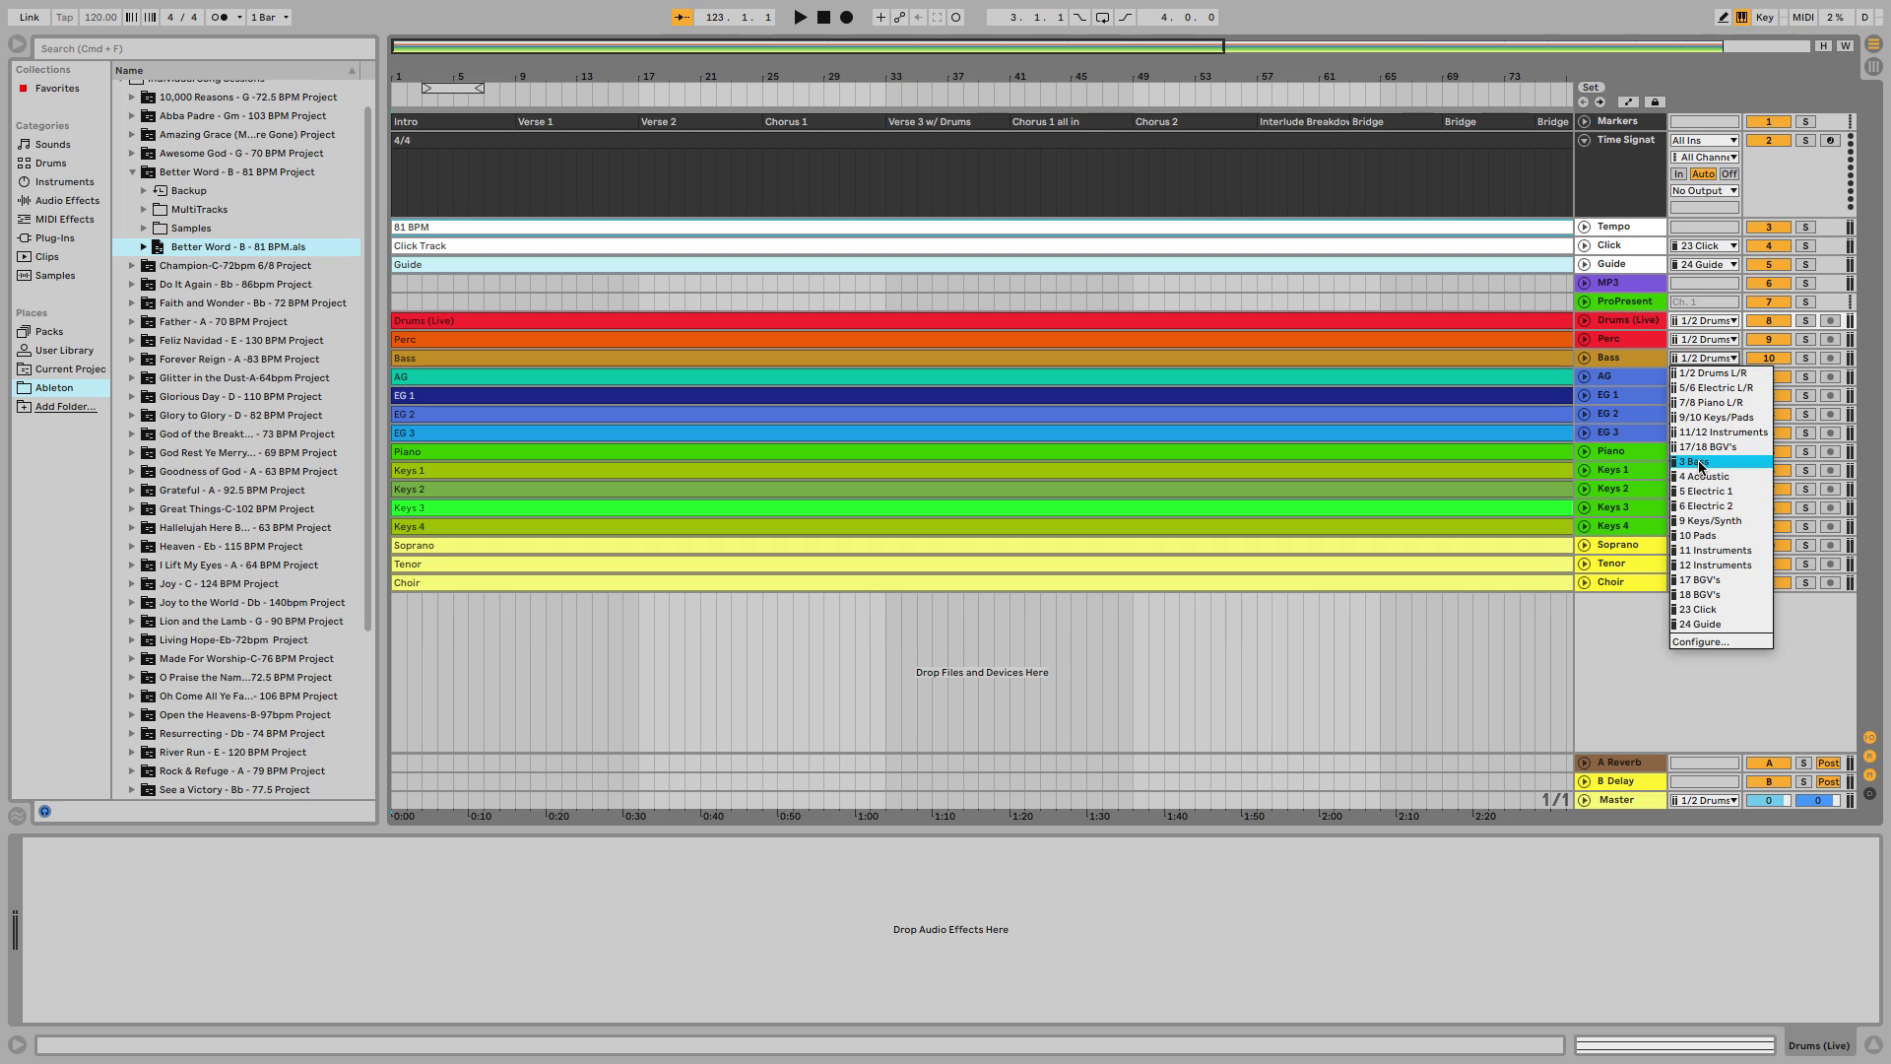
left_click(1696, 461)
left_click(1709, 377)
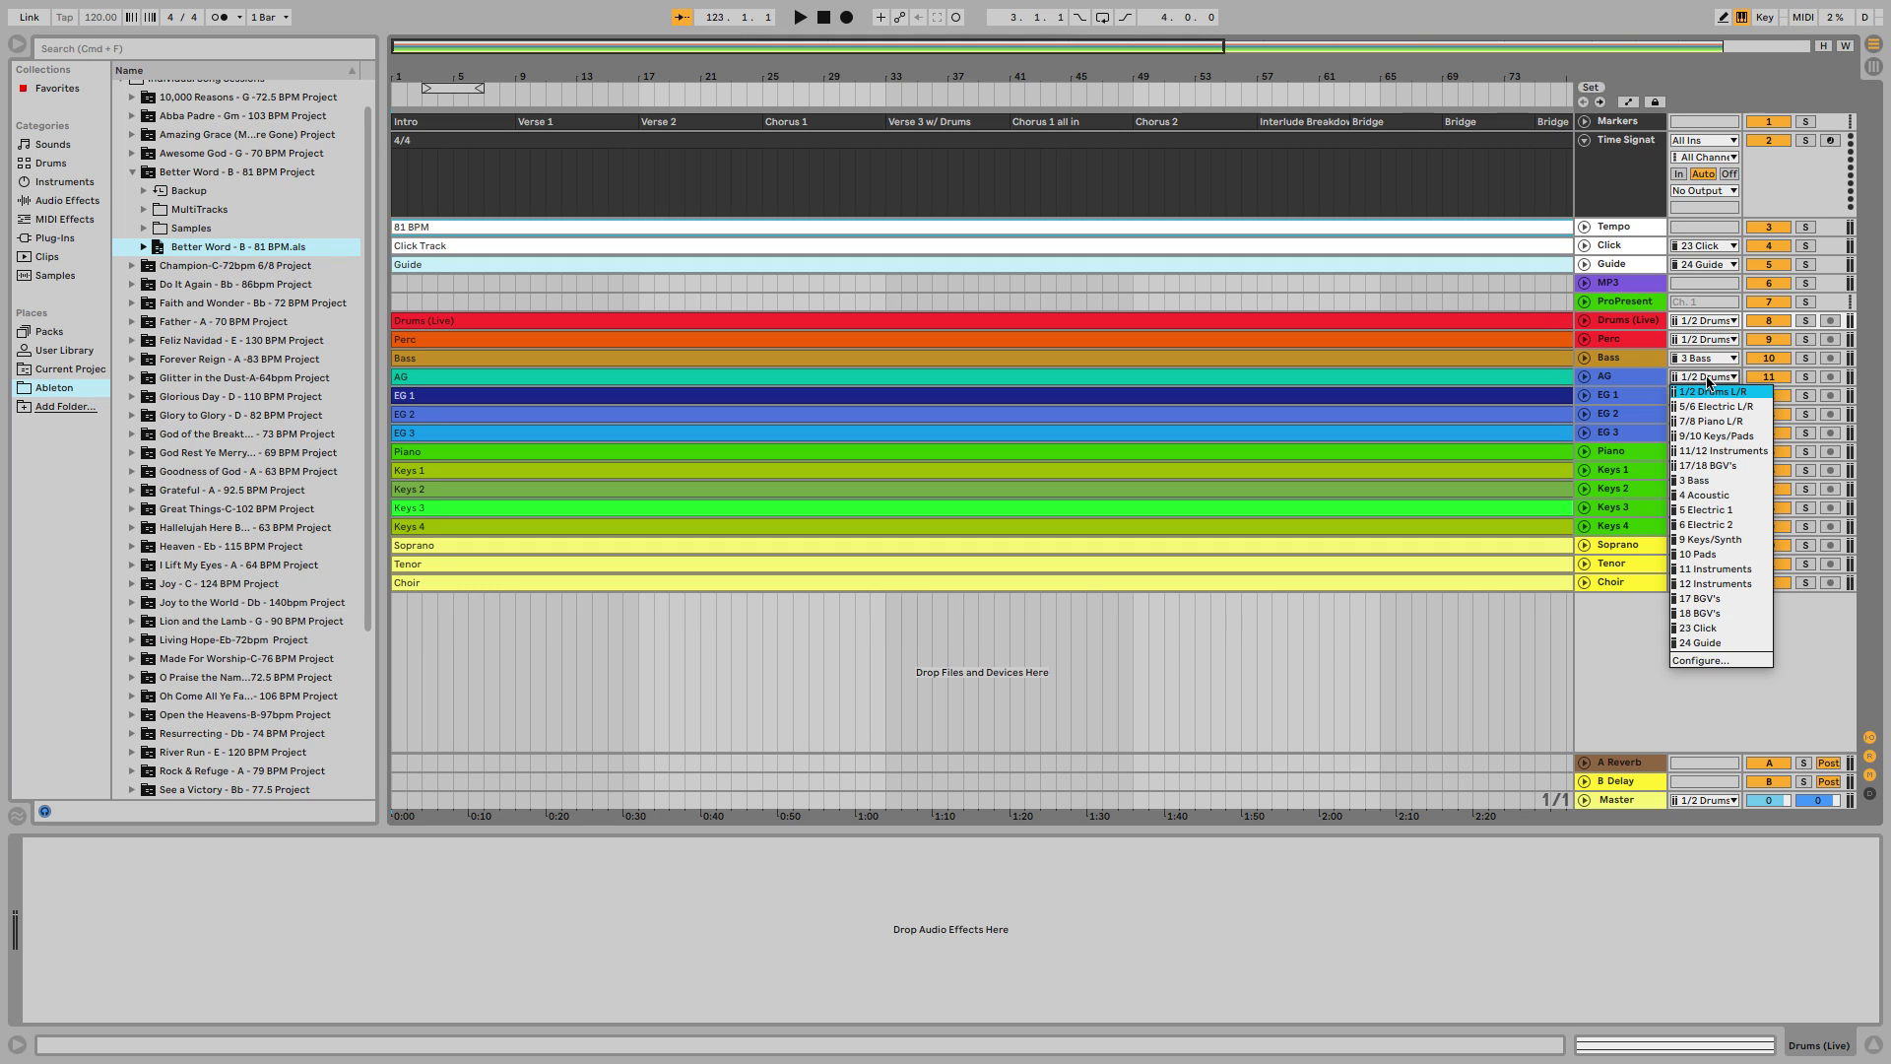
left_click(1702, 496)
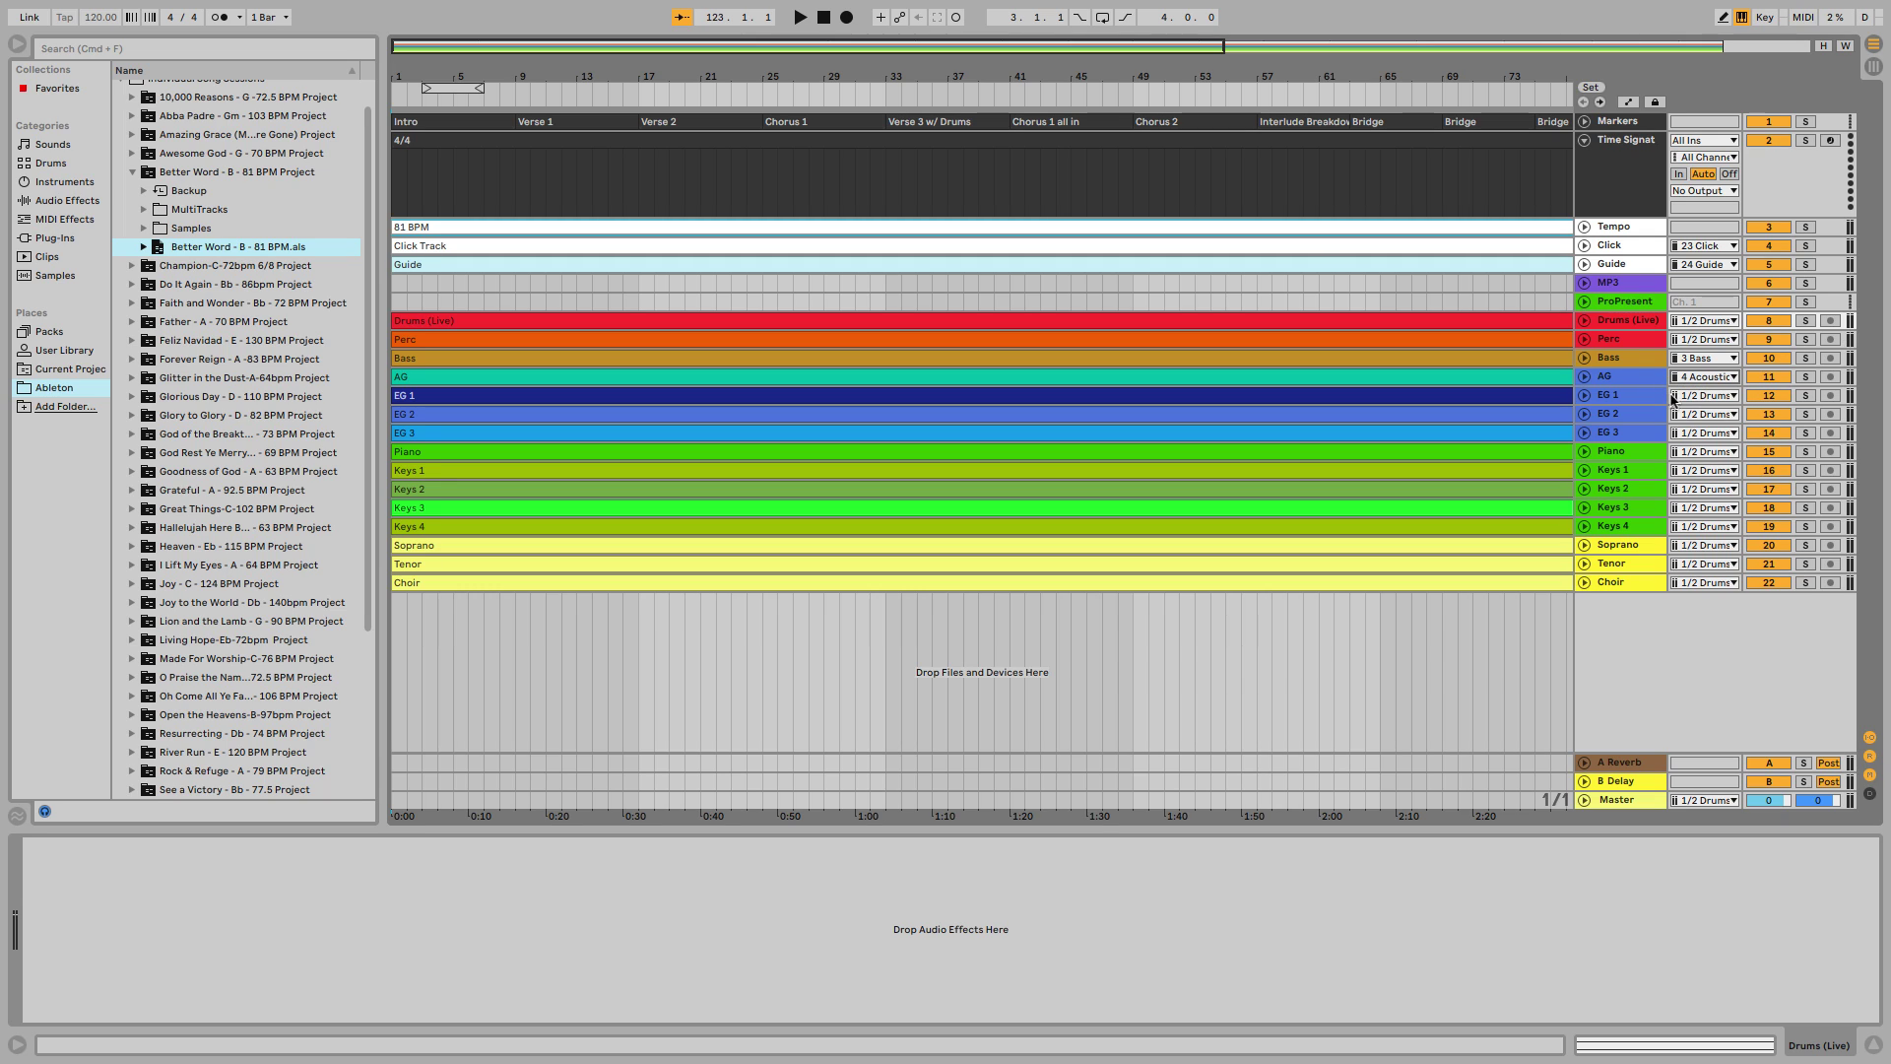
left_click(1632, 394)
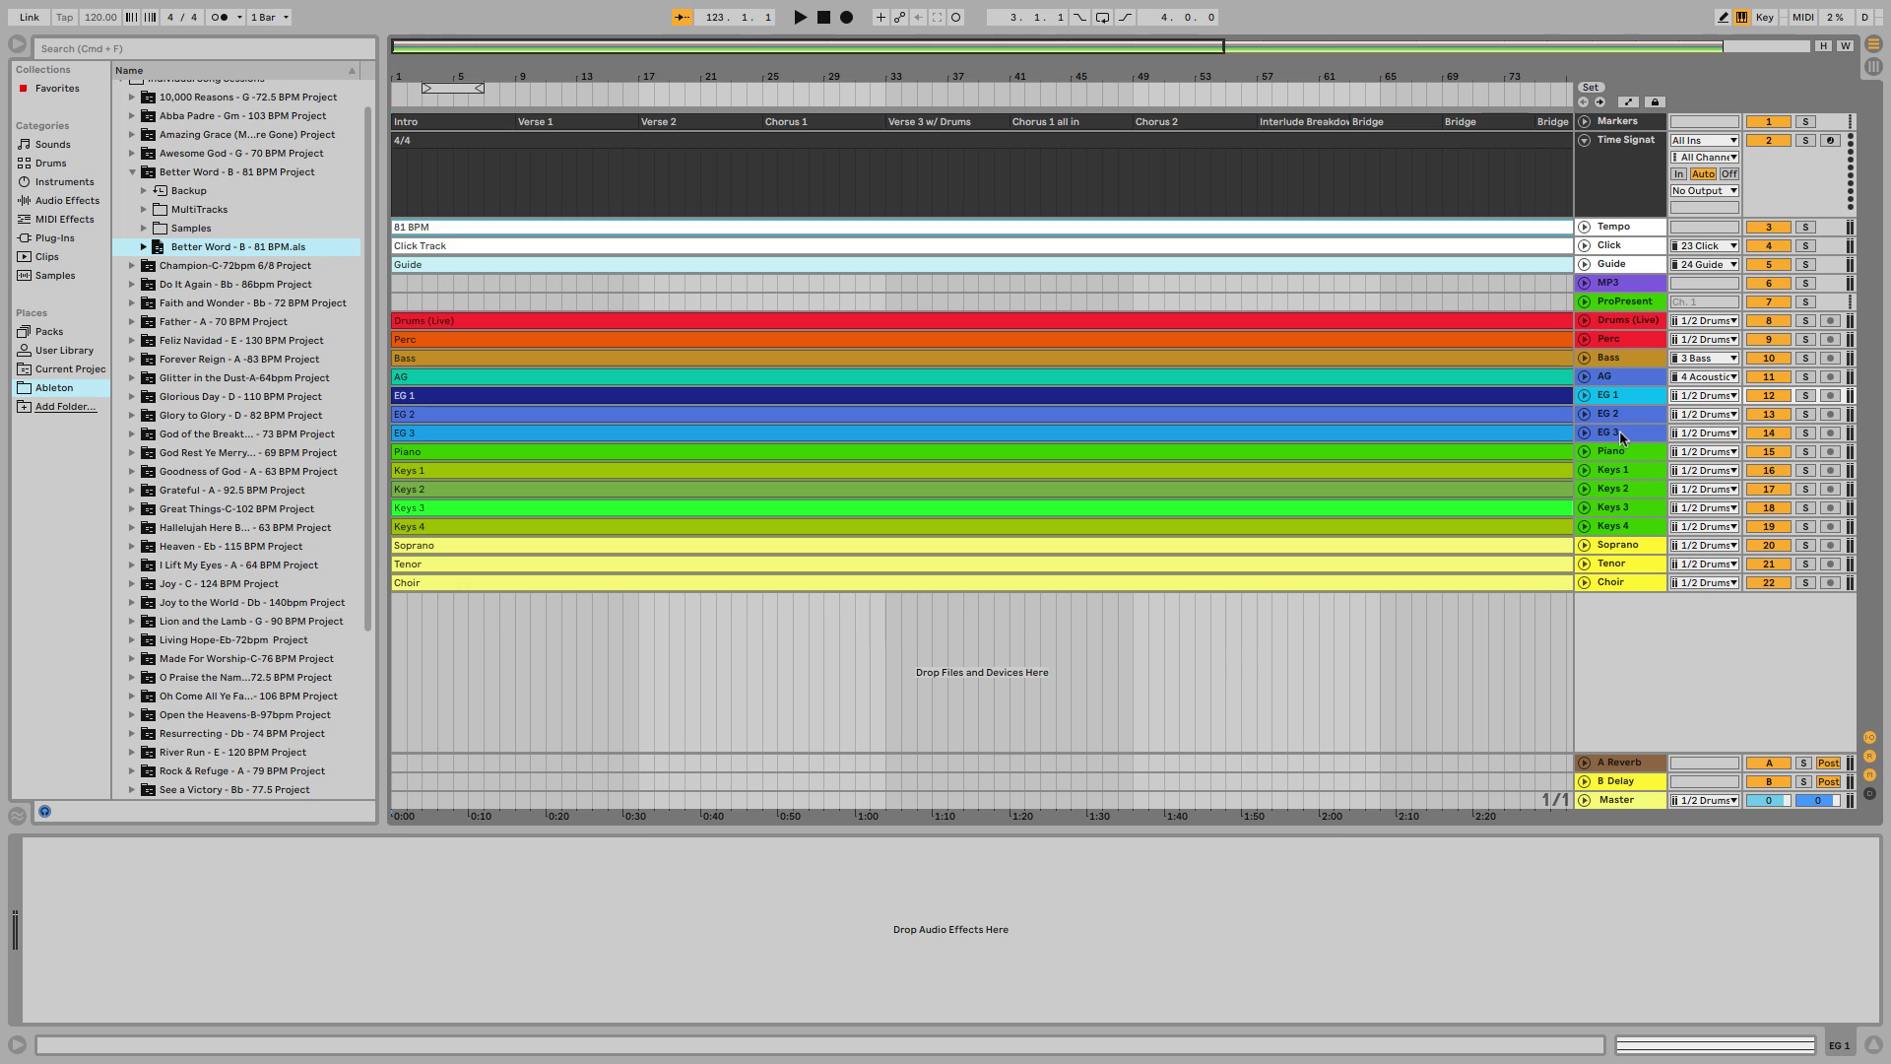
left_click(1619, 429, "shift")
left_click(1691, 395)
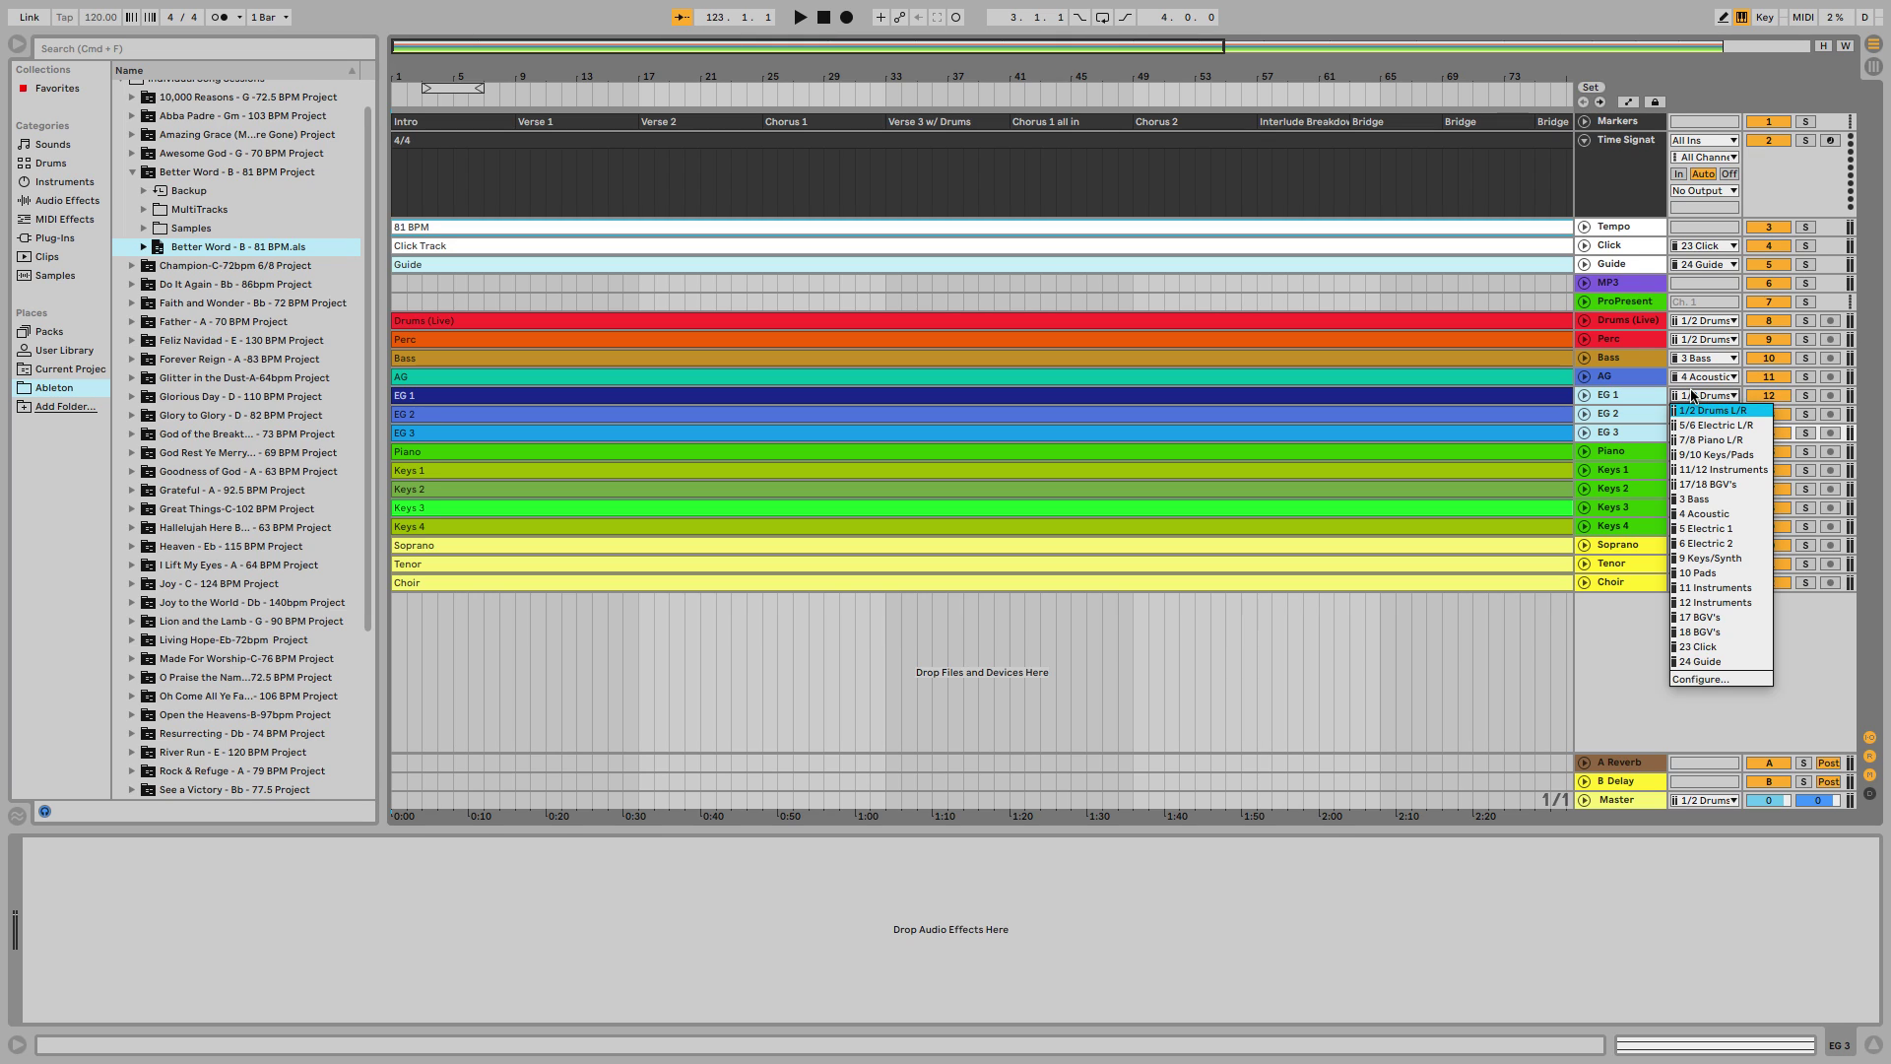
left_click(1627, 410)
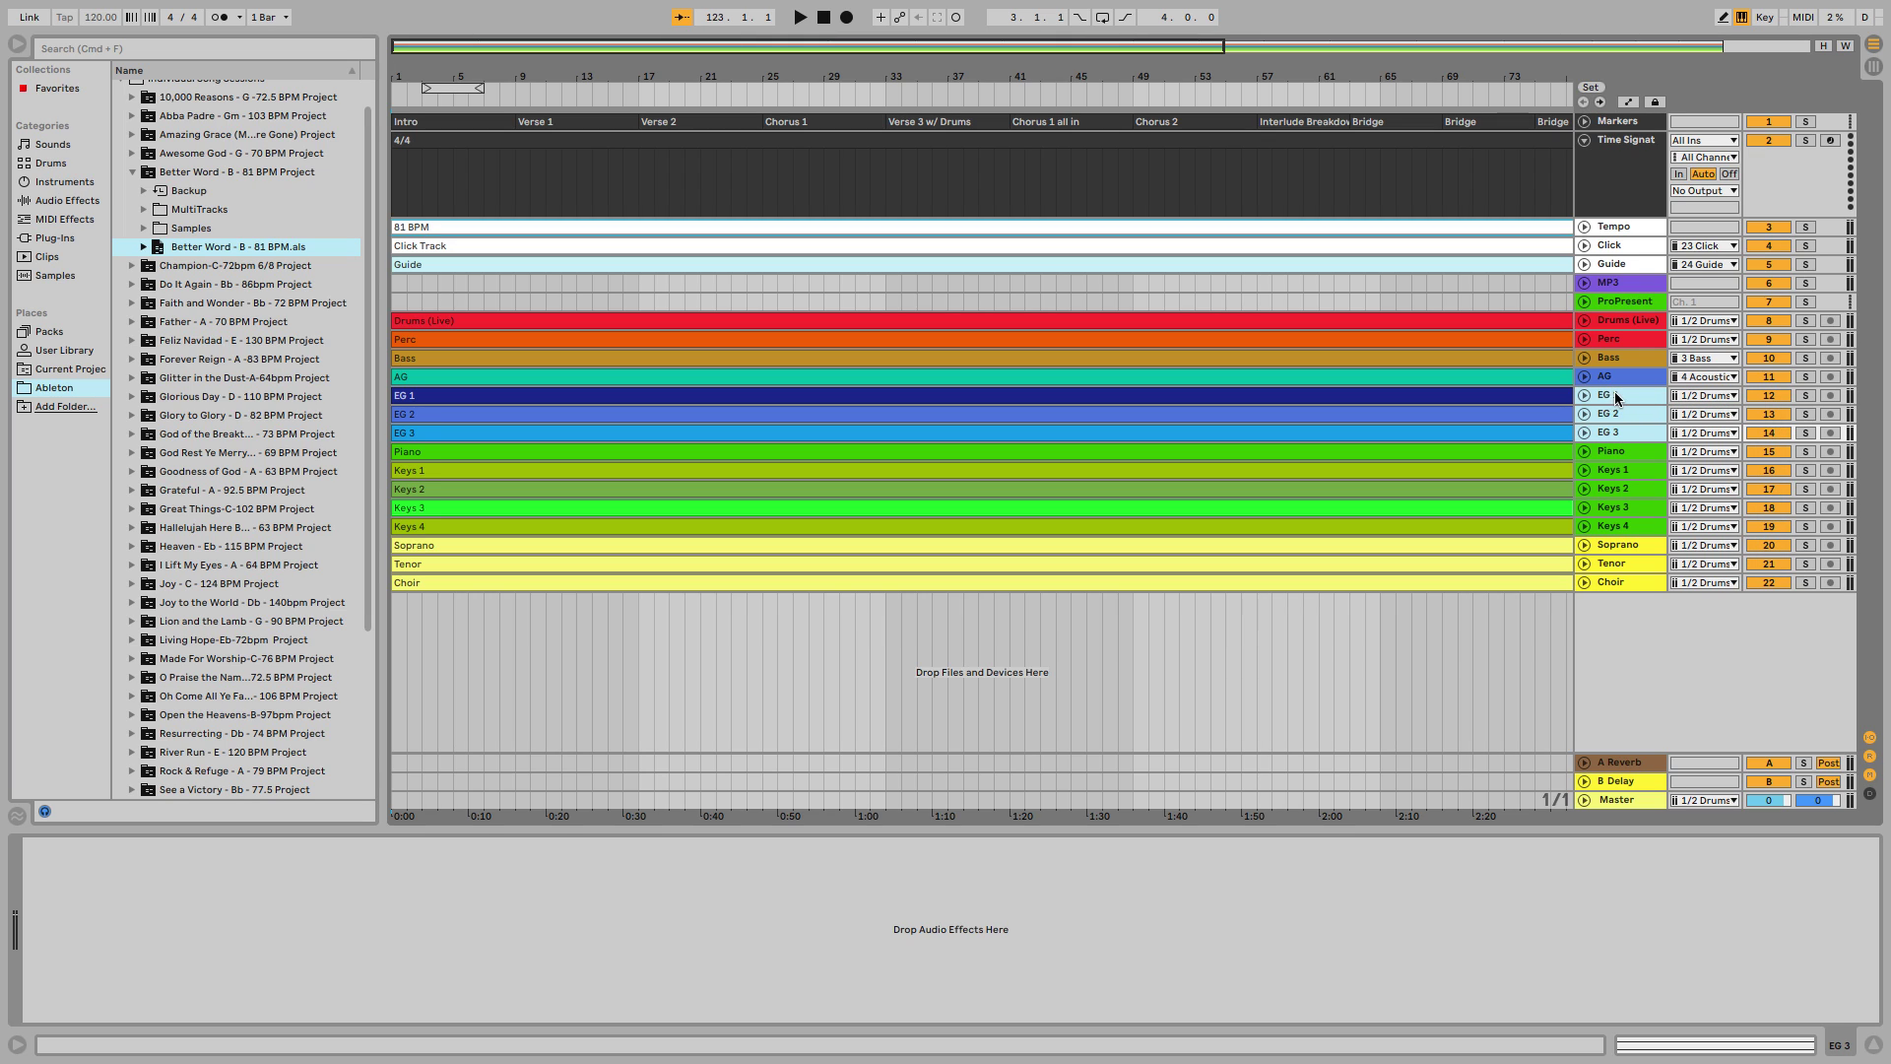
- Unfold the EG 1 and EG 2 tracks to compare their waveforms, and fold both again
left_click(1584, 394)
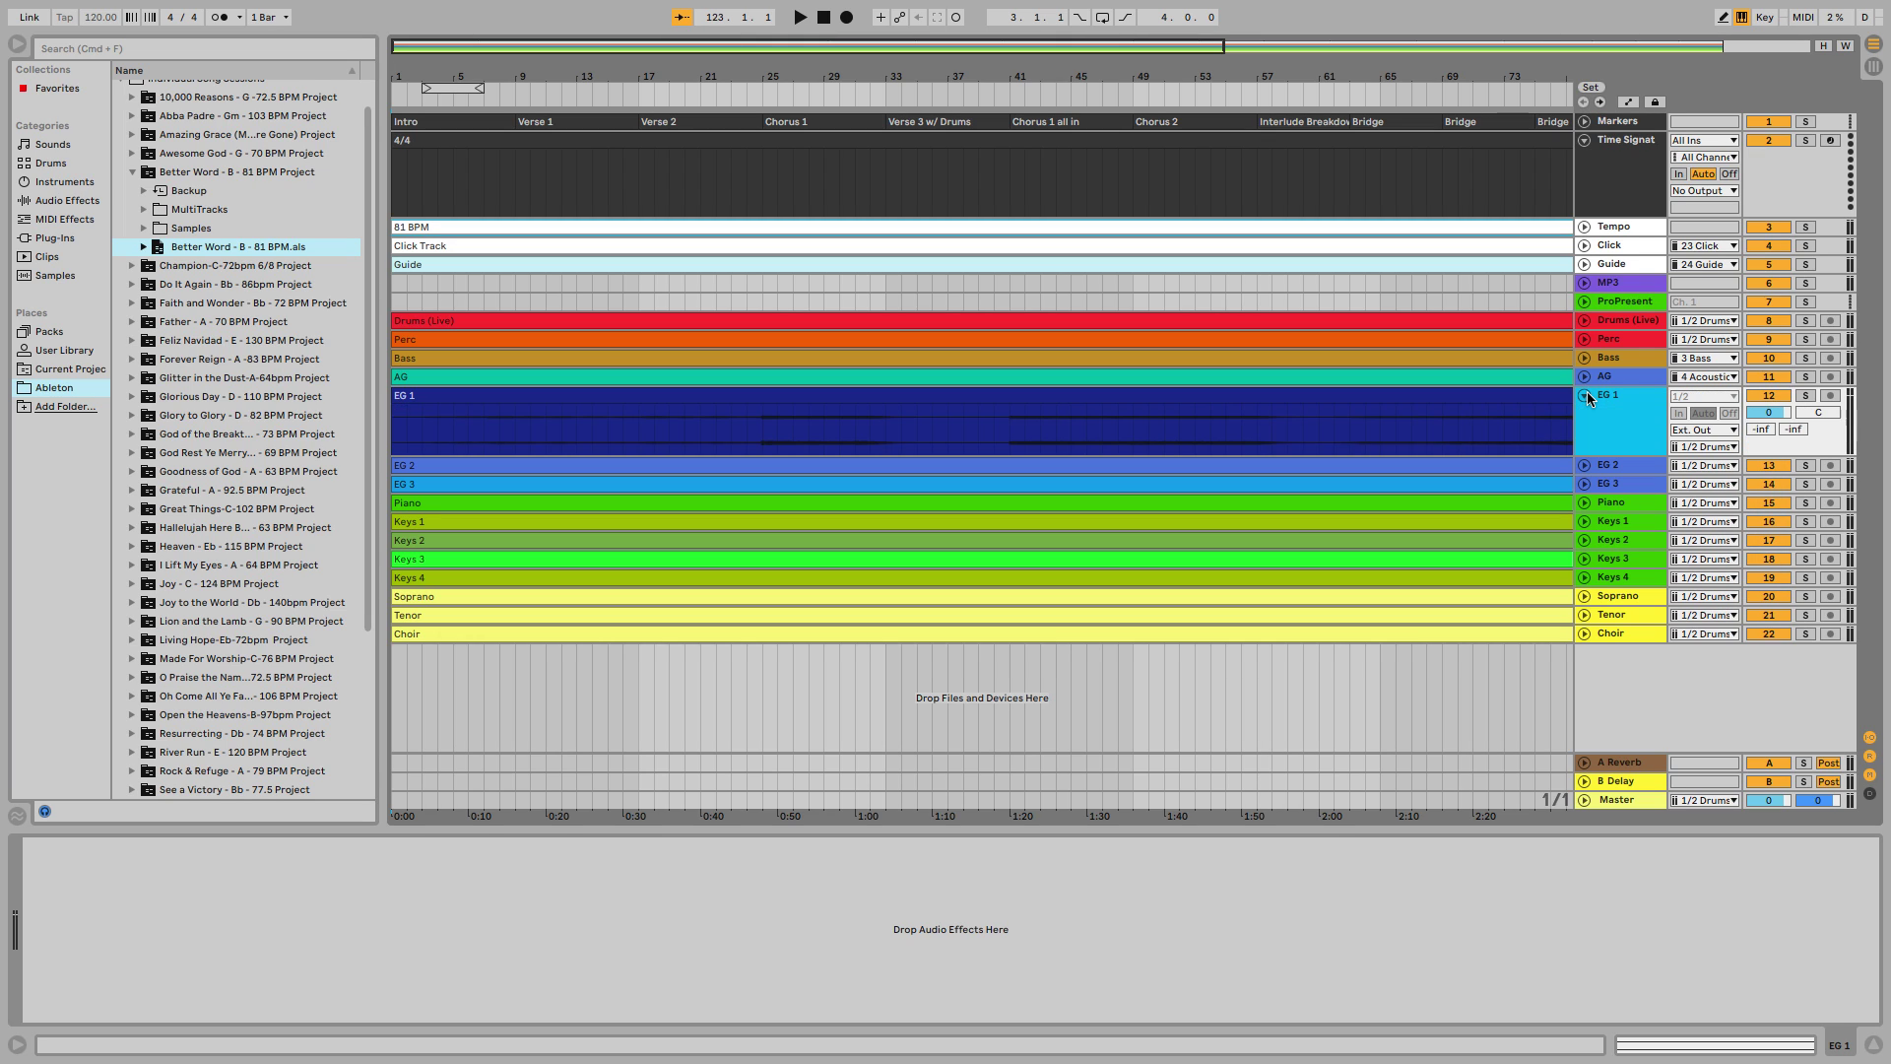
left_click(1583, 465)
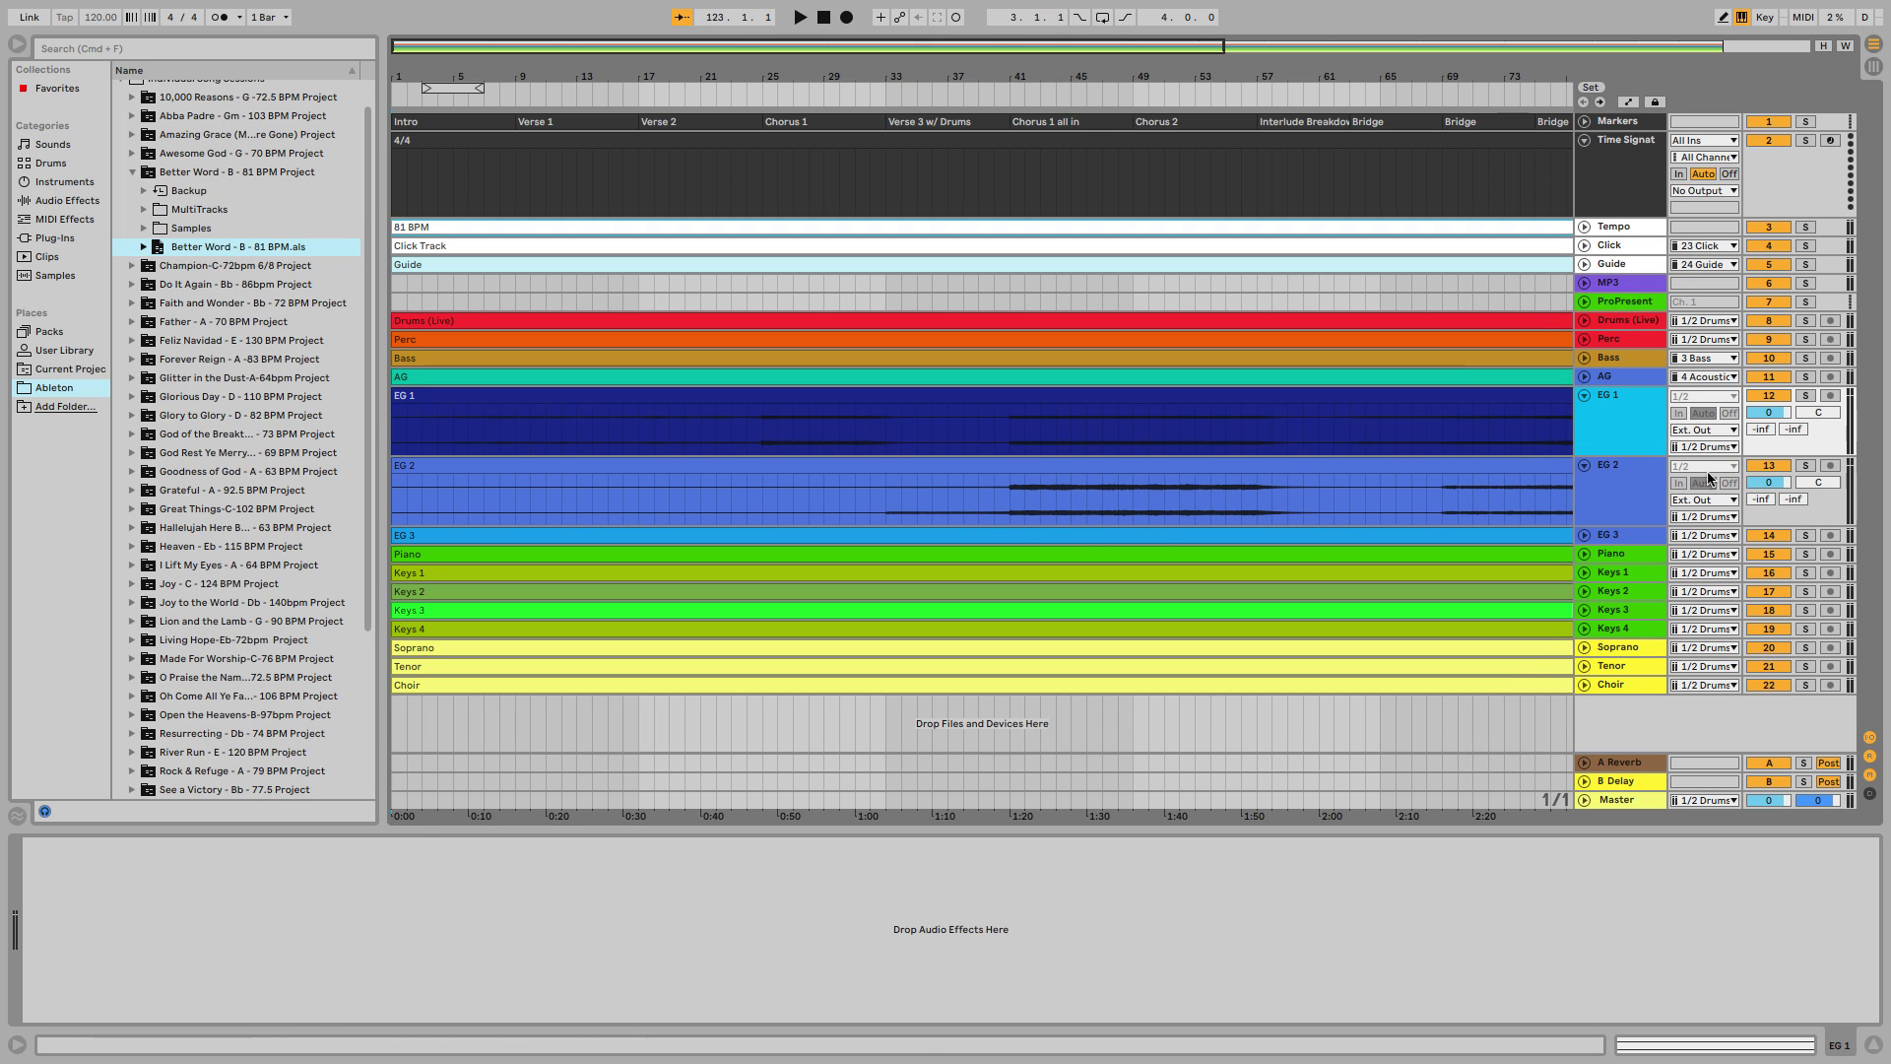
left_click(1583, 395)
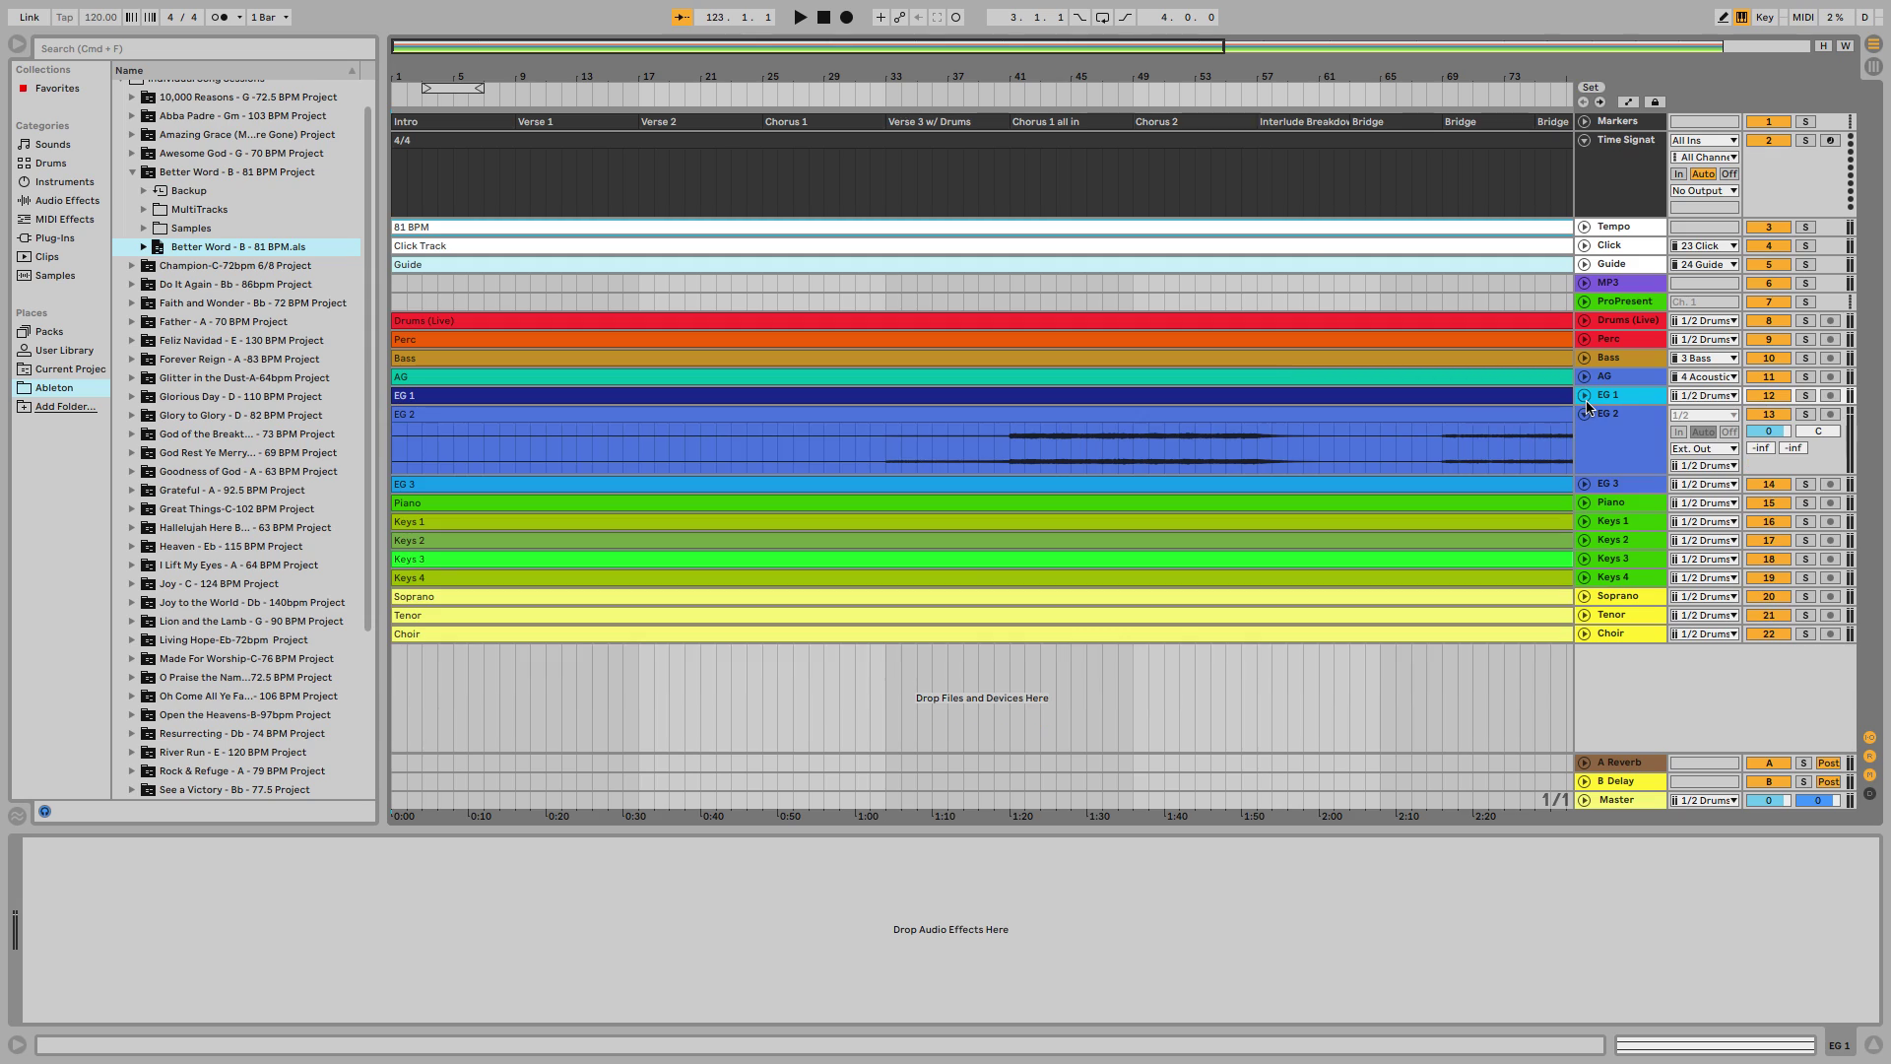
left_click(1583, 414)
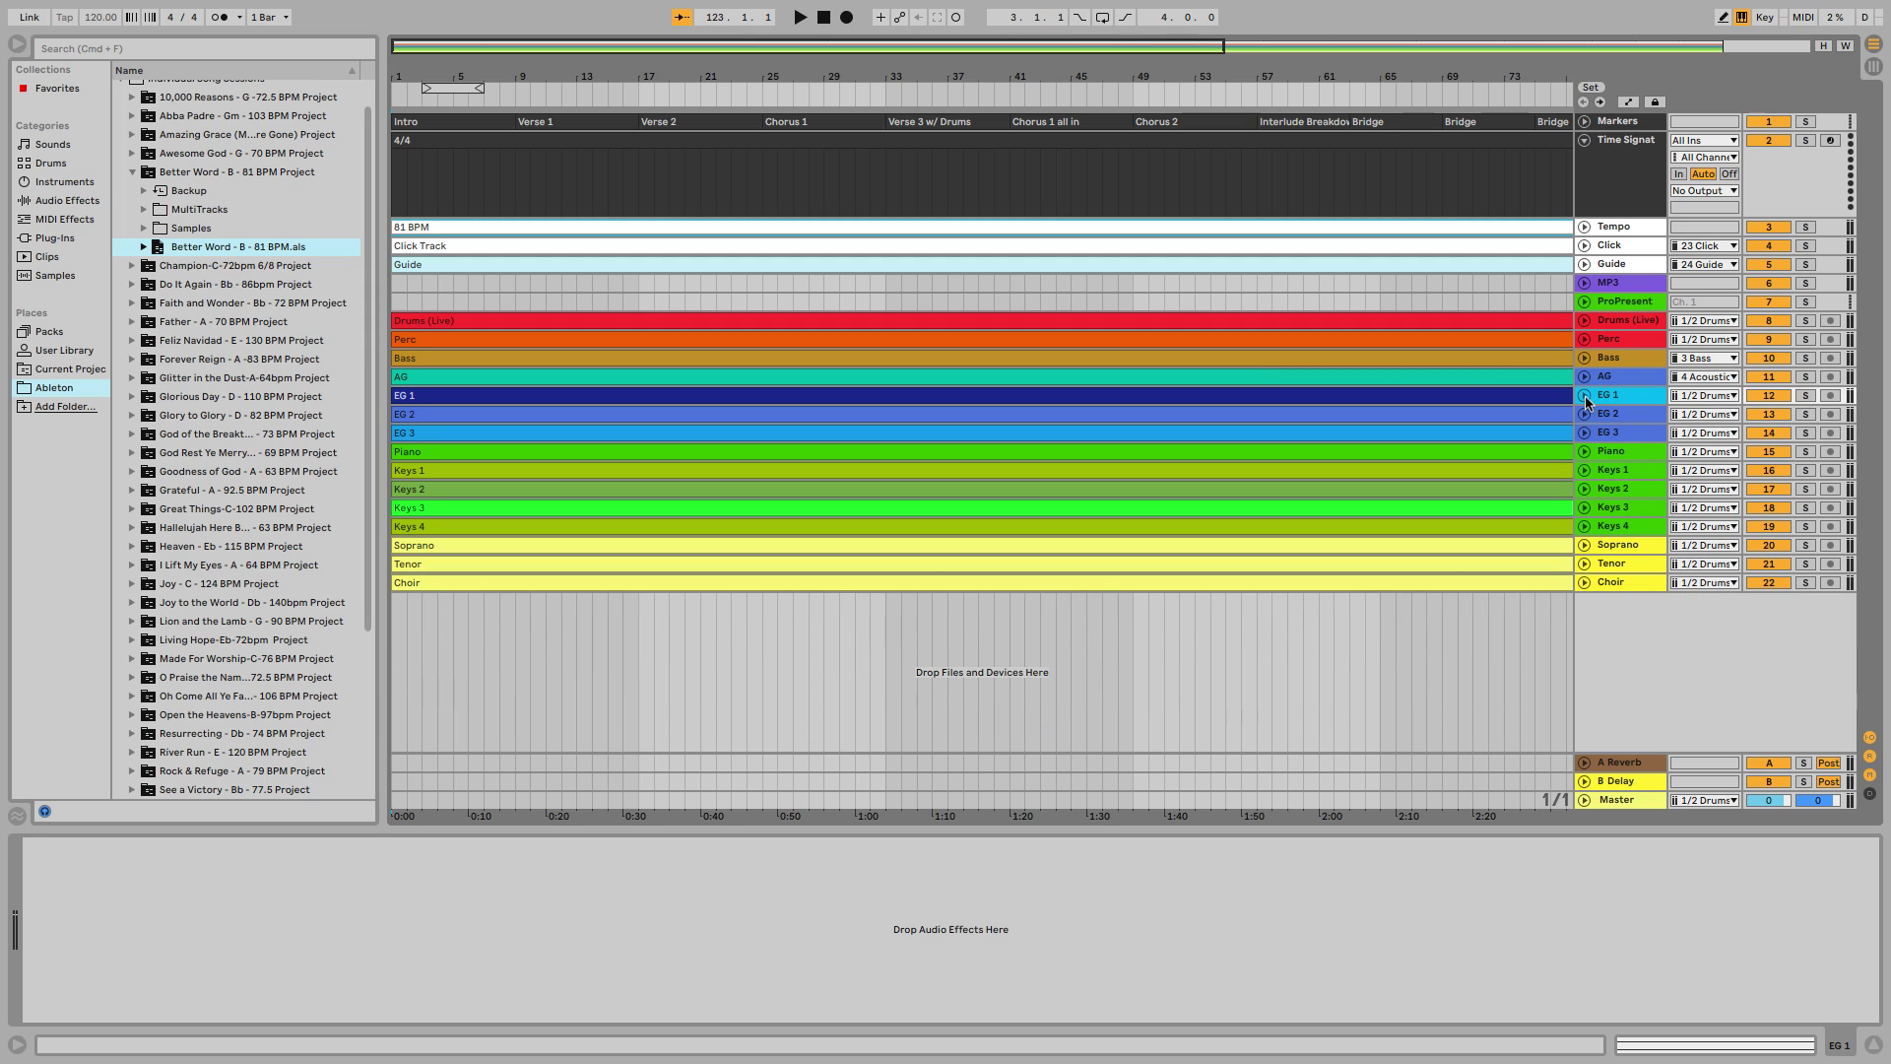
- Route the electric guitar tracks: EG 1 to 5 Electric 1, EG 3 to 6 Electric 2, and EG 2 to 5/6 Electric L/R
left_click(1690, 397)
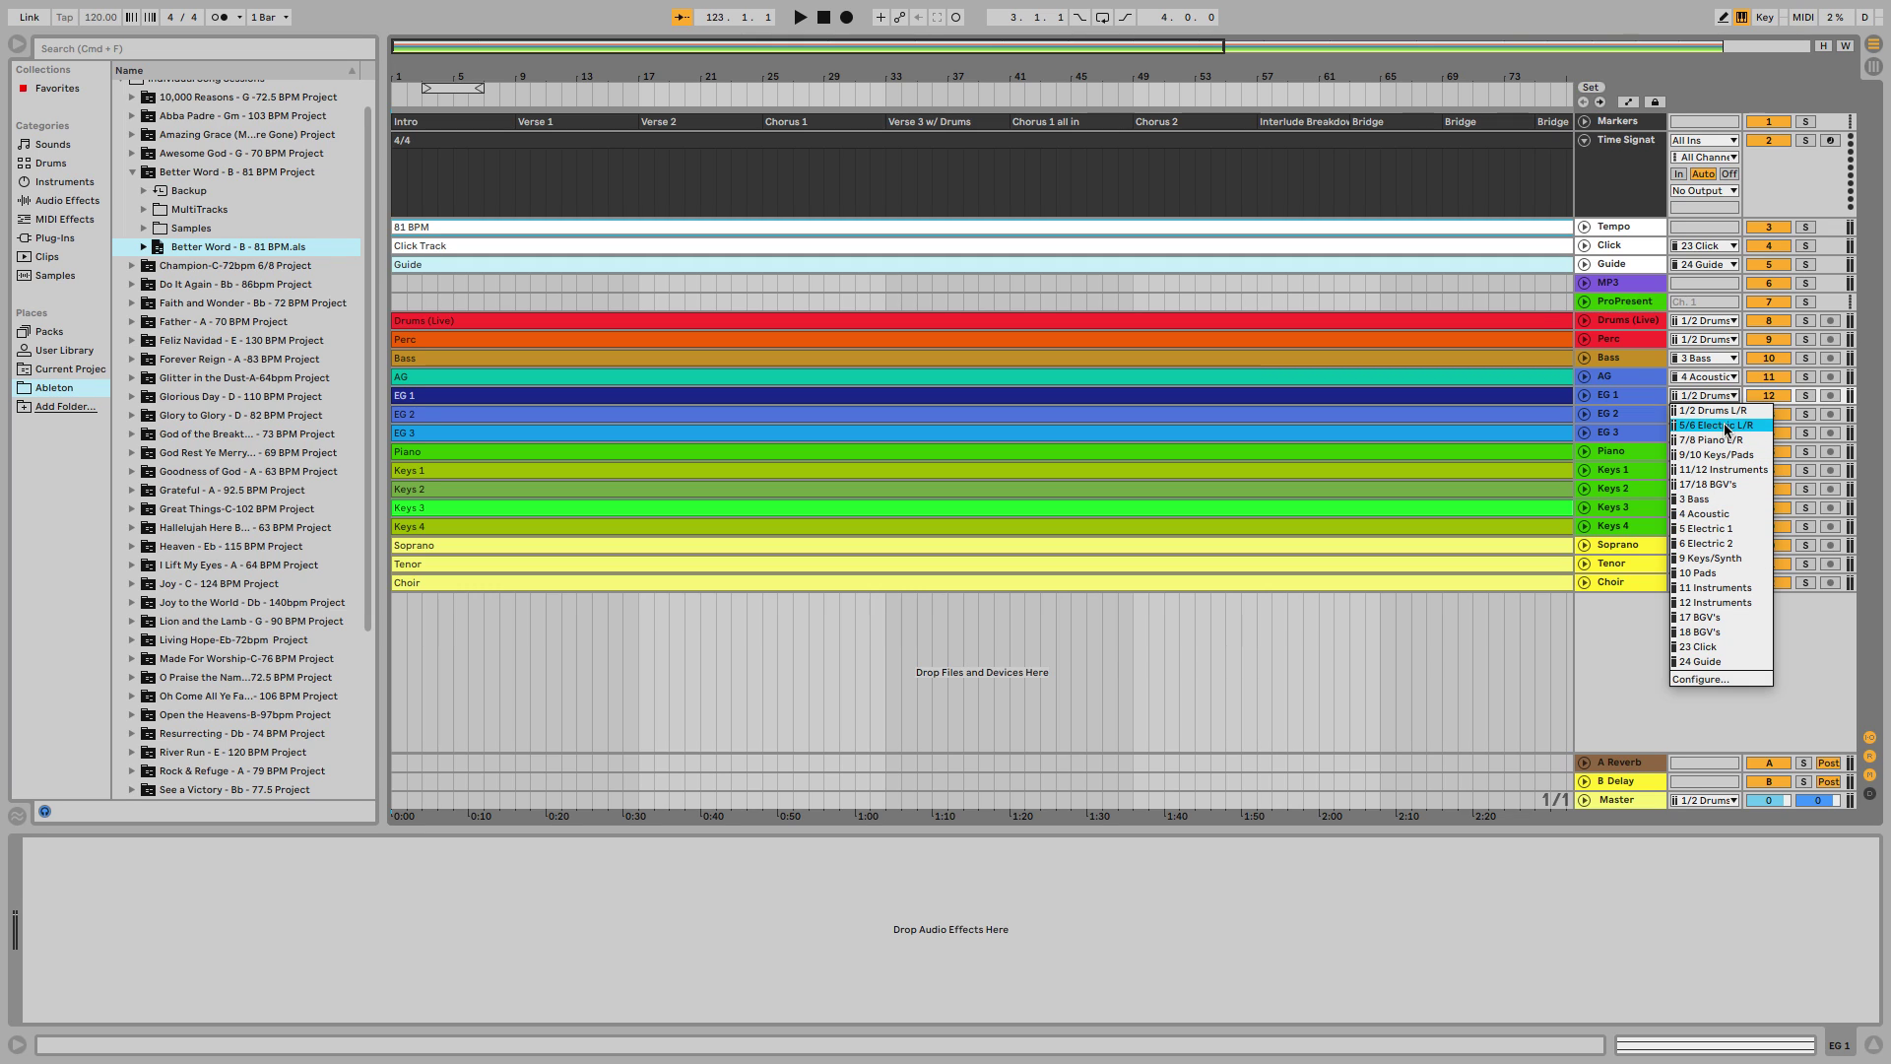
left_click(1695, 531)
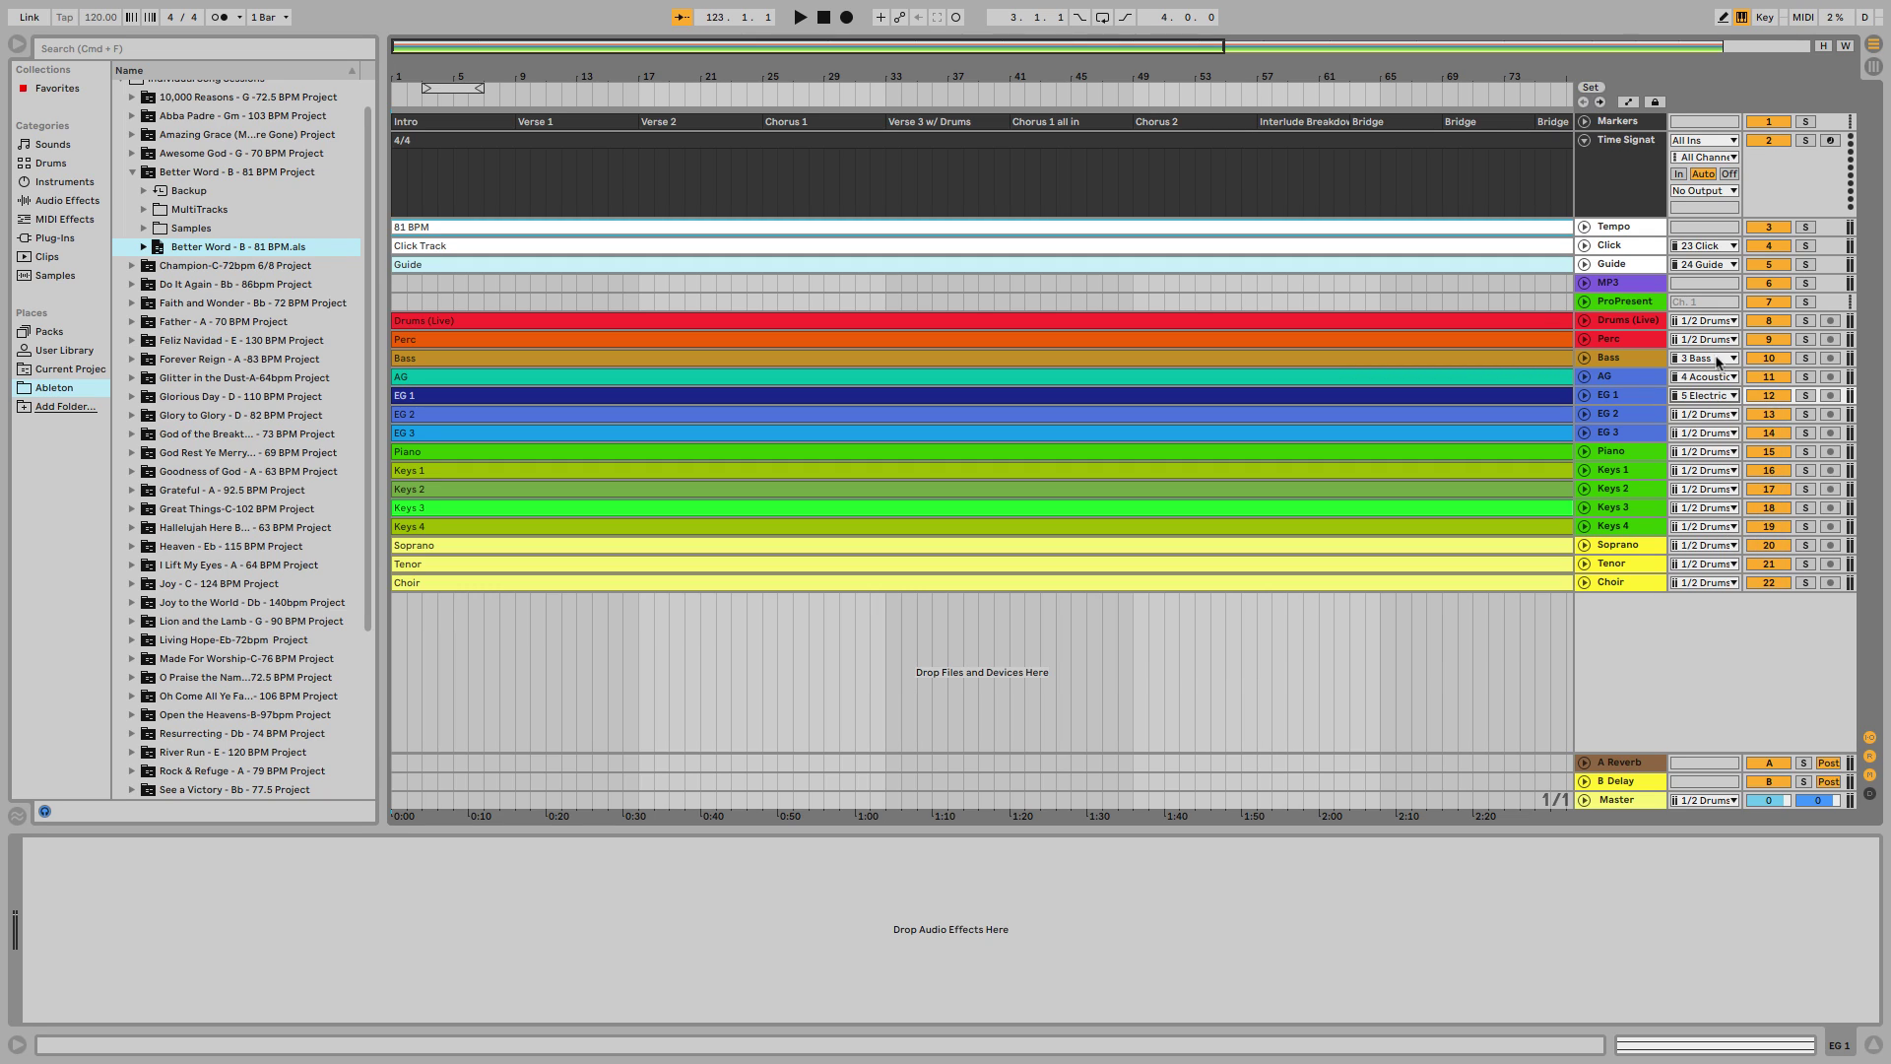
left_click(1701, 435)
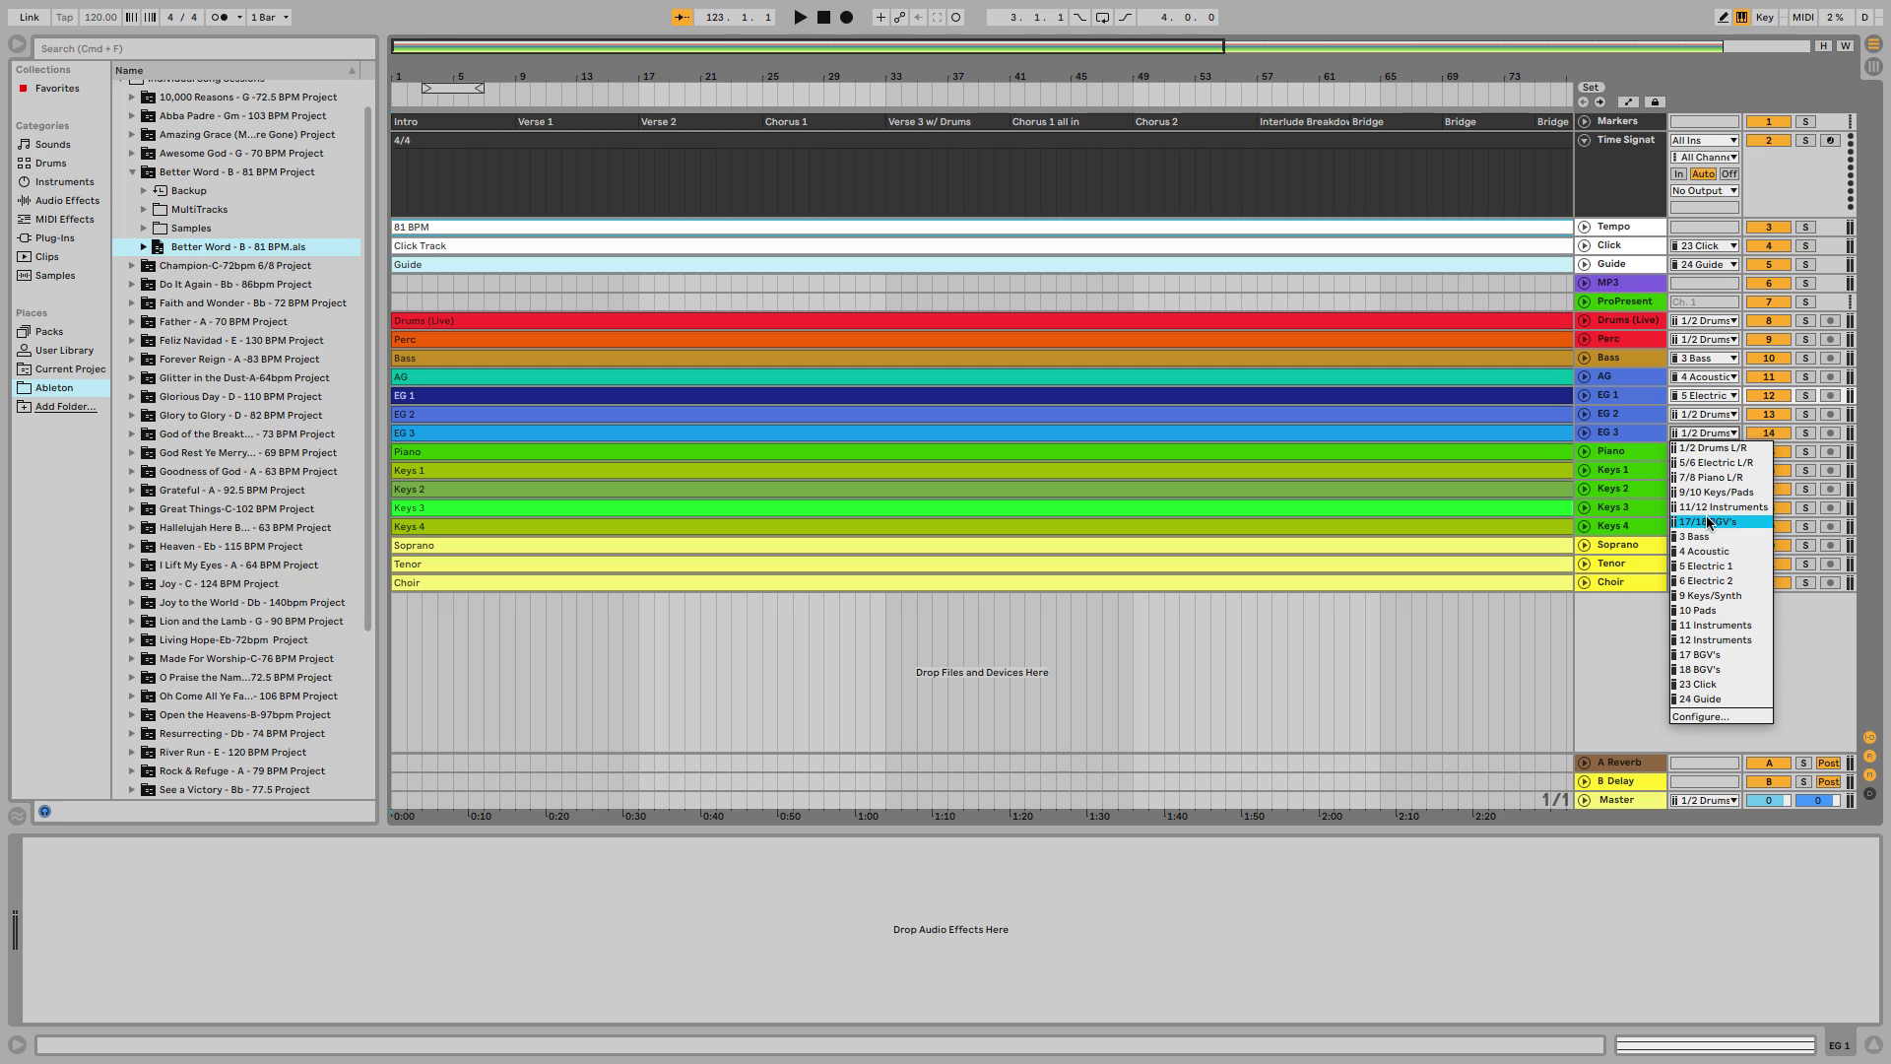
left_click(1711, 581)
left_click(1707, 415)
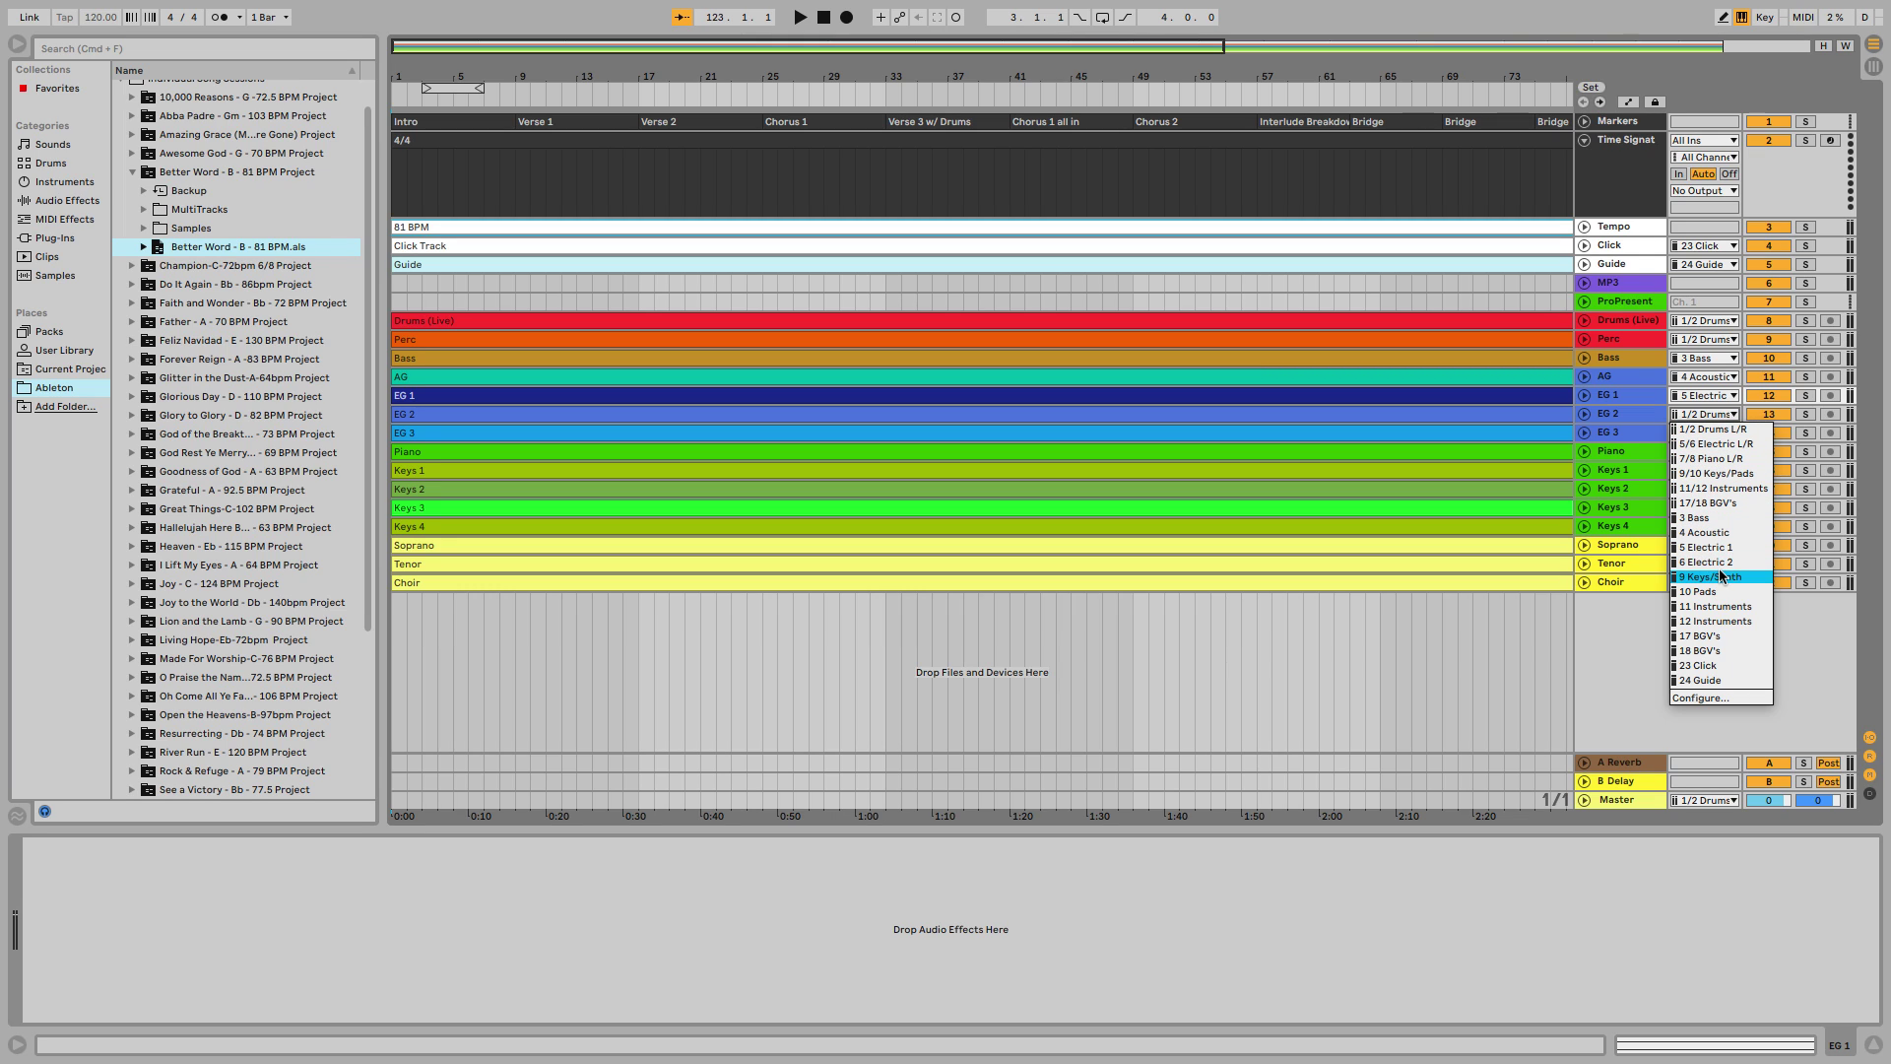
left_click(1720, 445)
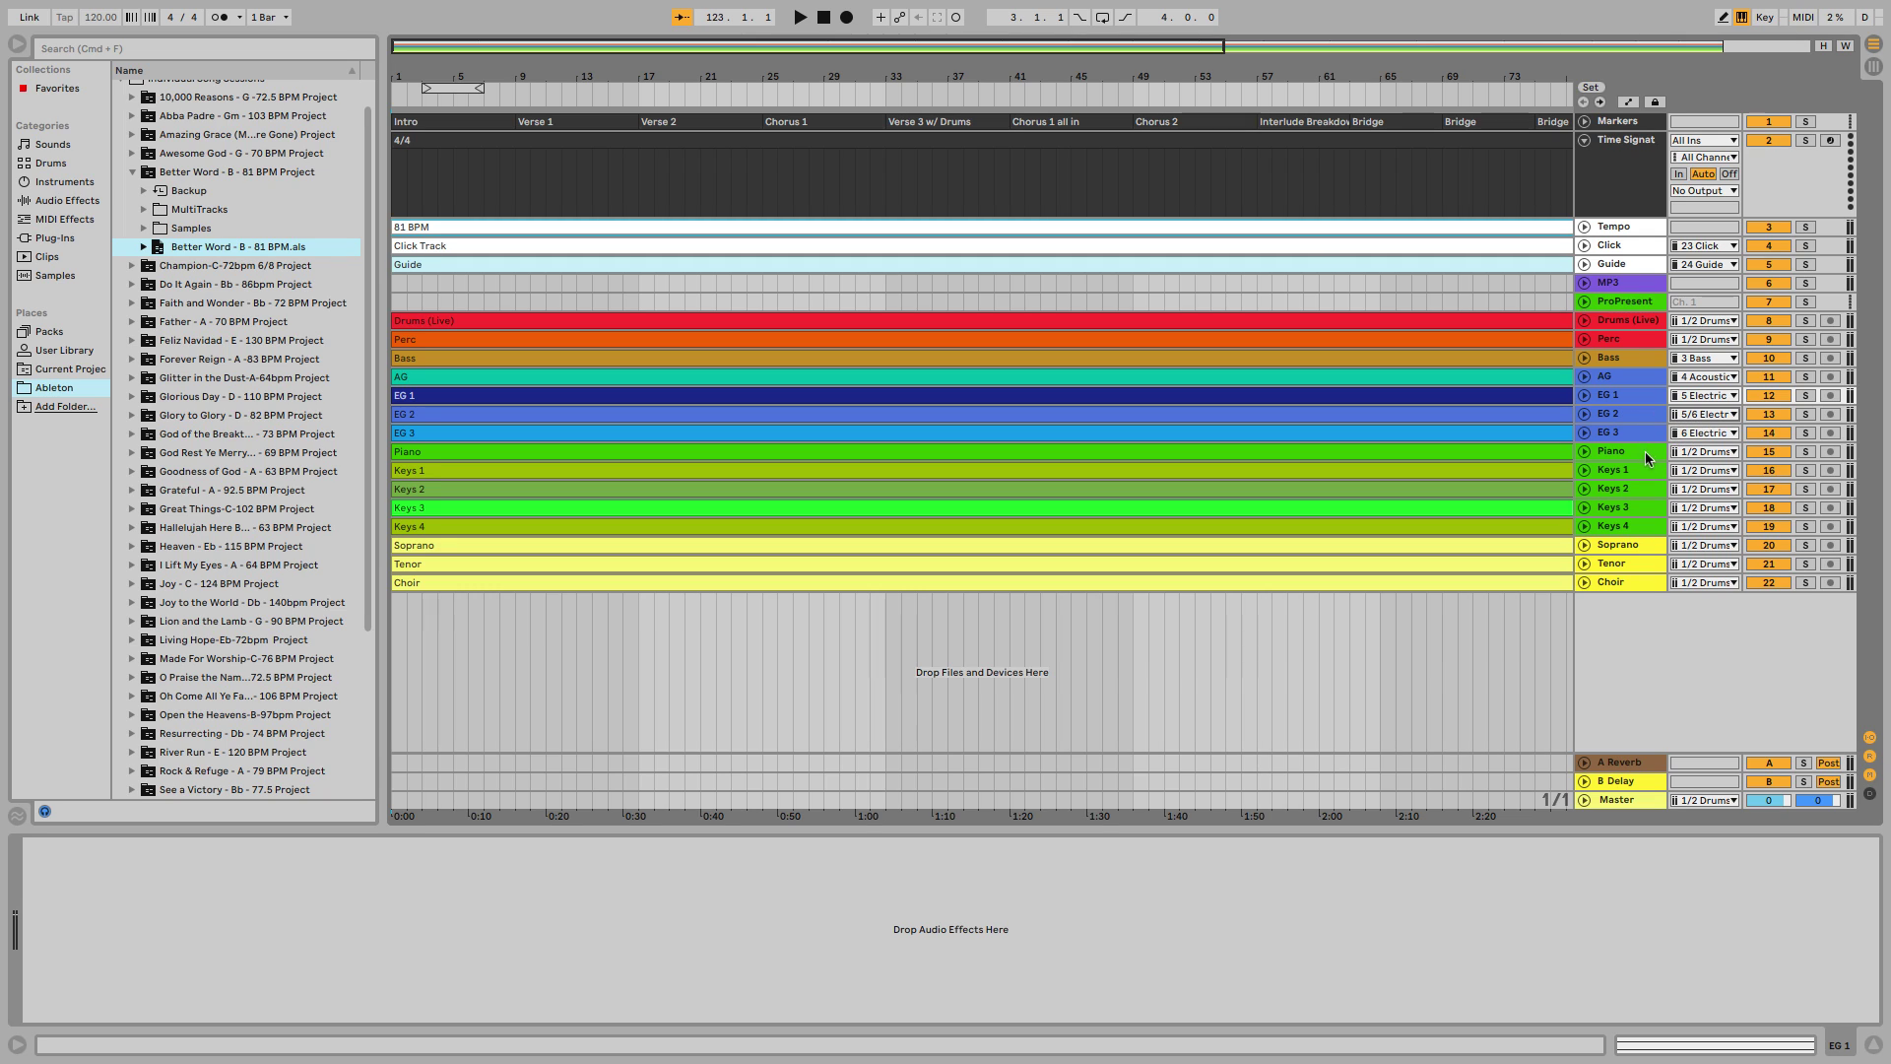
- Route the Piano track to the stereo output 7/8 Piano L/R
left_click(1701, 453)
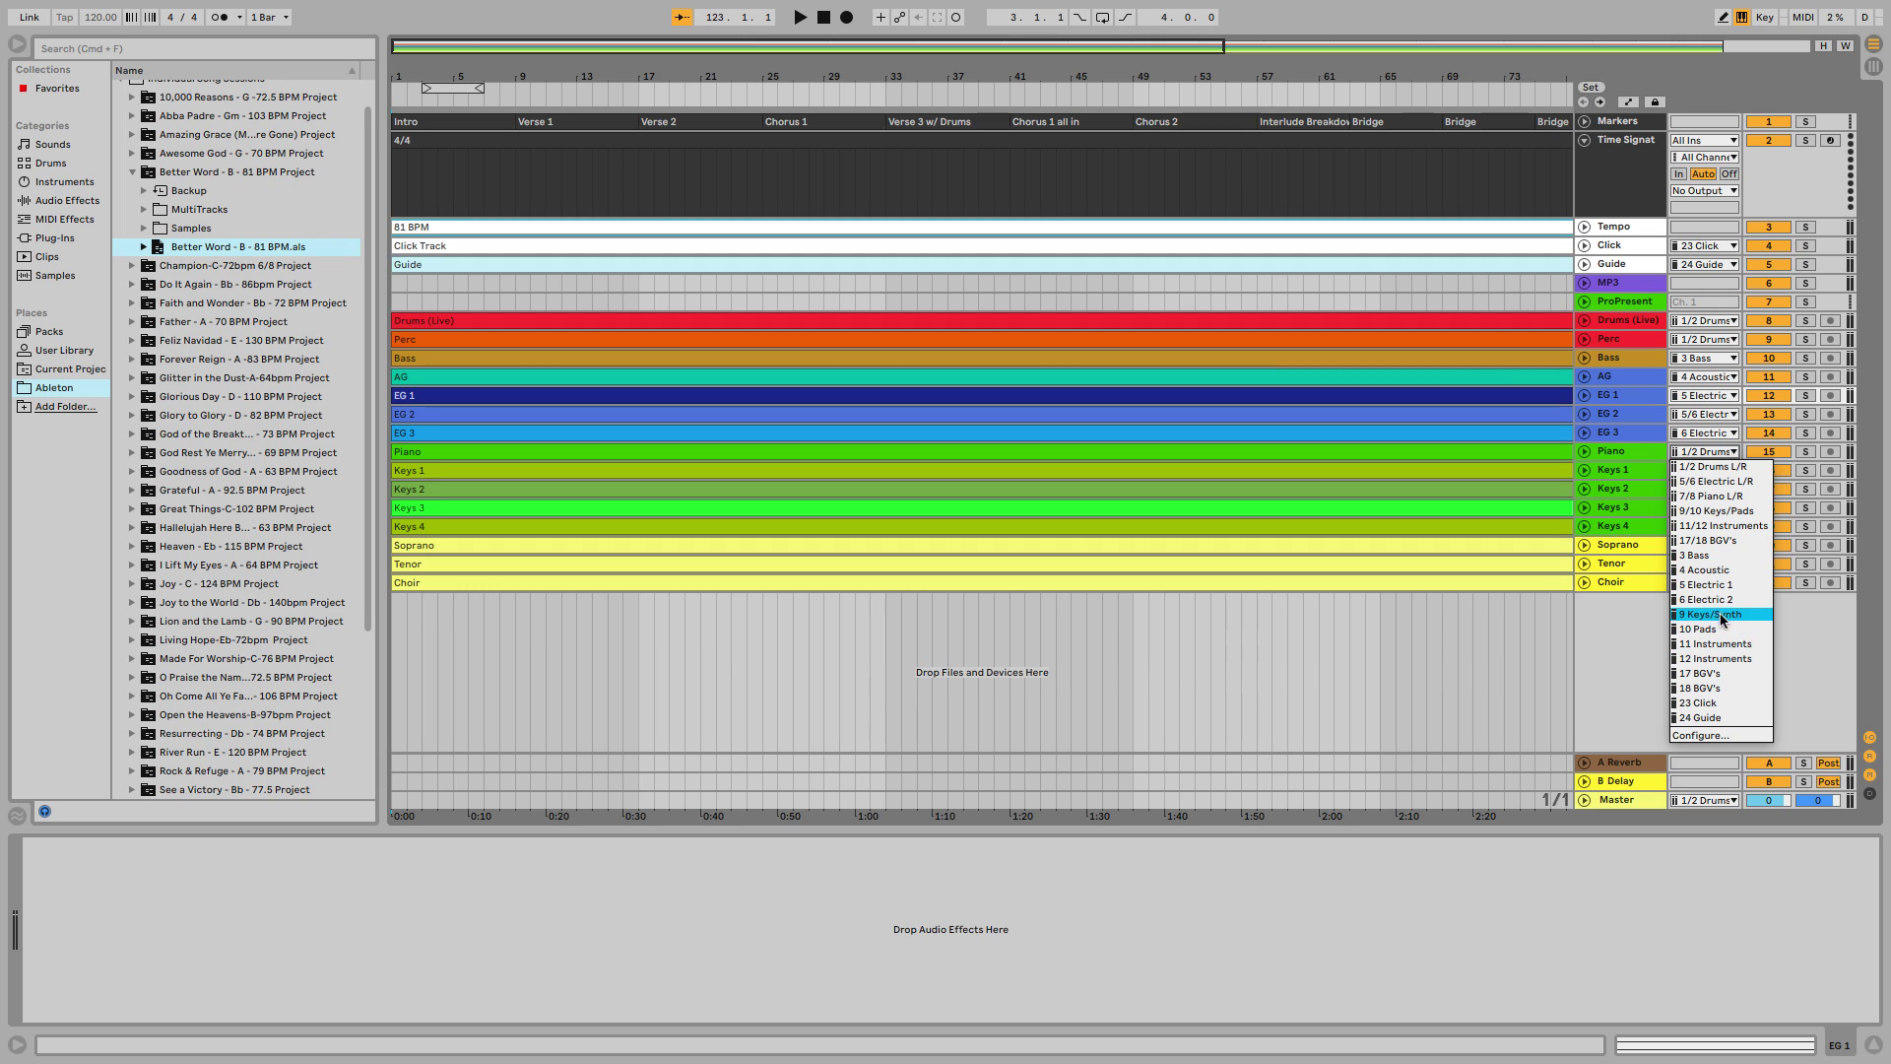
left_click(1727, 497)
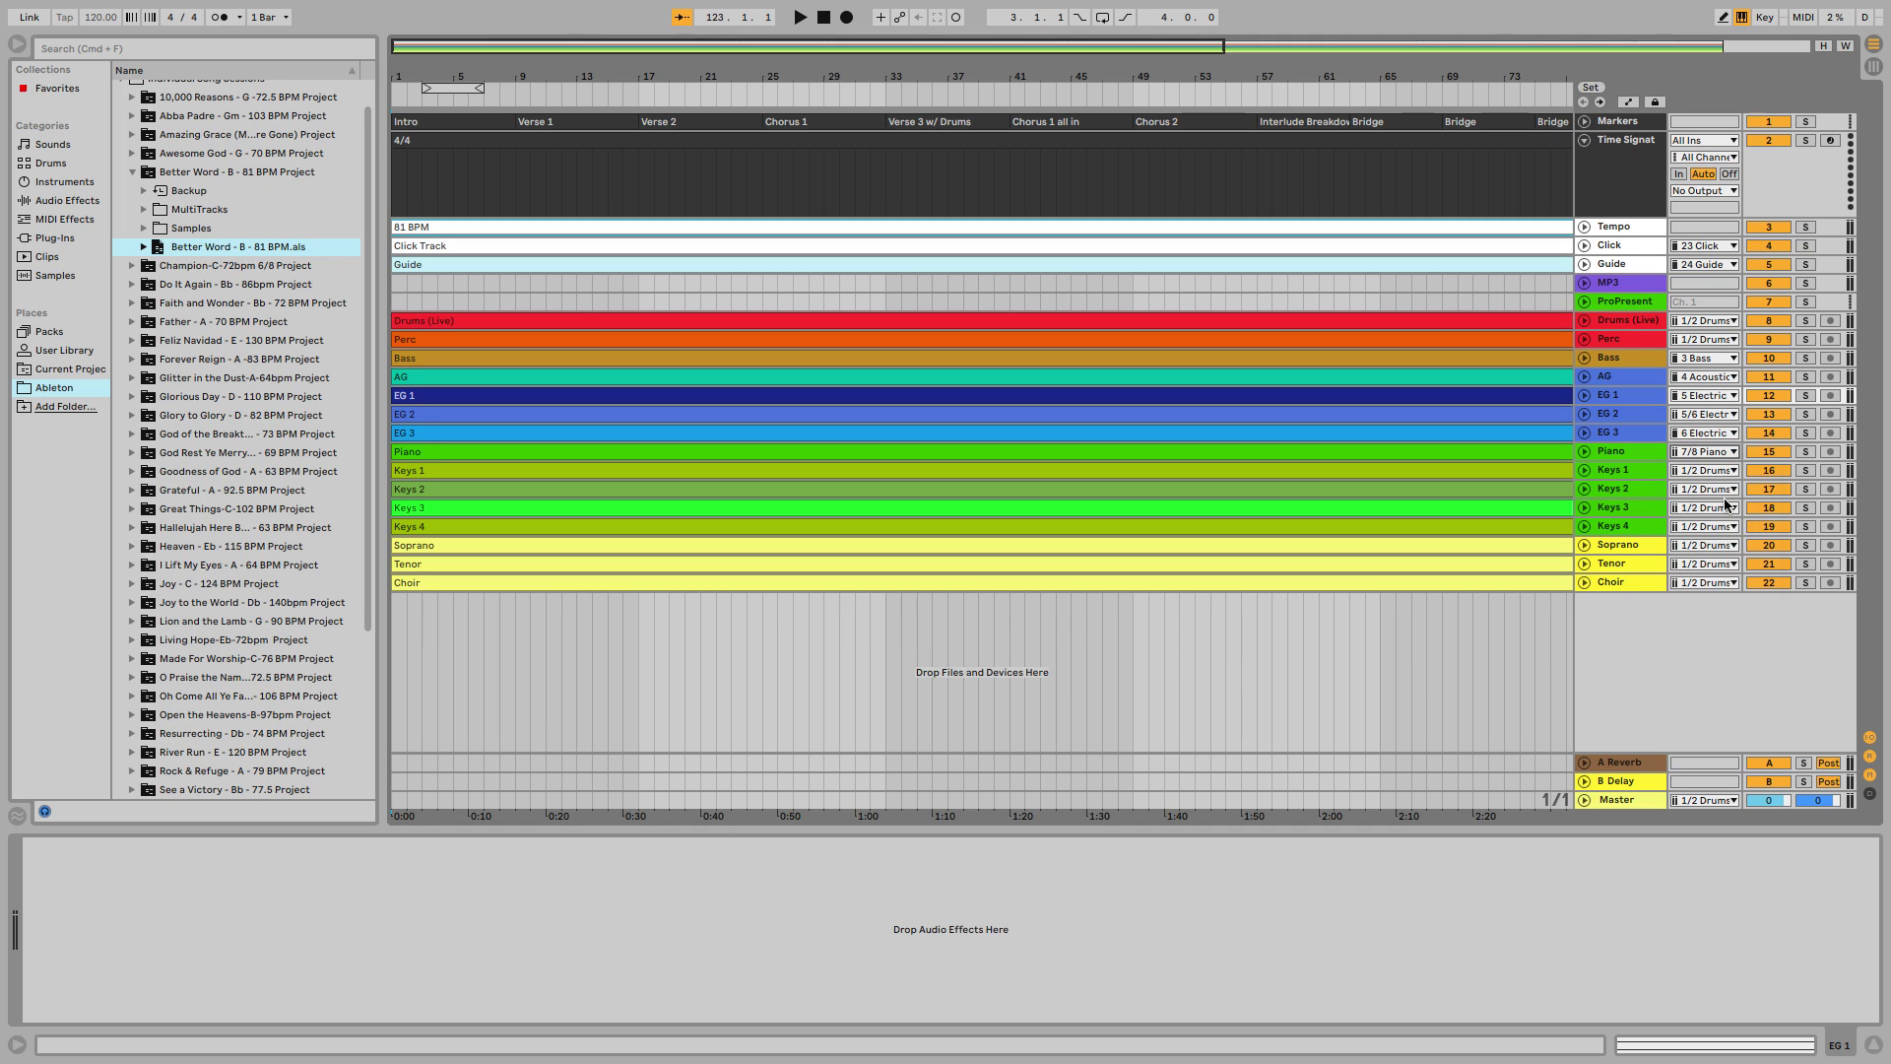
- Route the Keys 1 through Keys 4 tracks together to the stereo output 9/10 Keys/Pads
left_click(1613, 472)
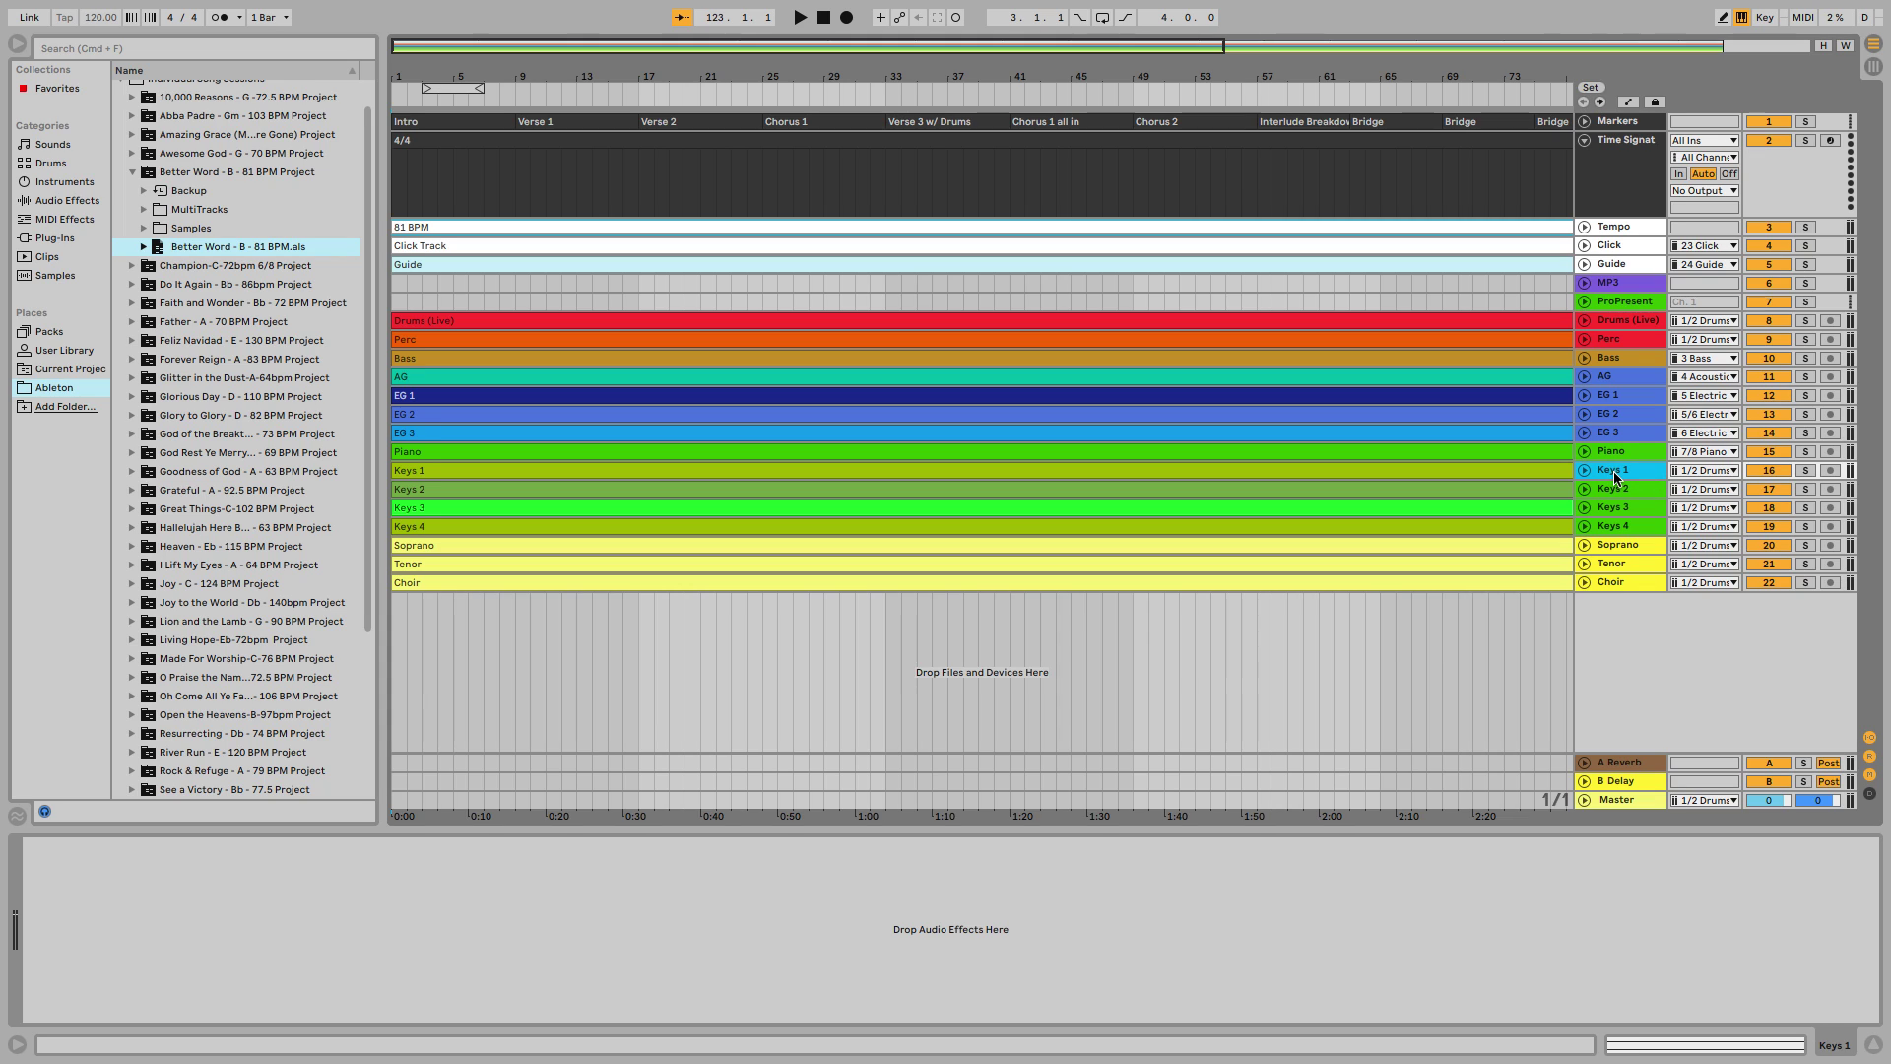
left_click(1627, 528, "shift")
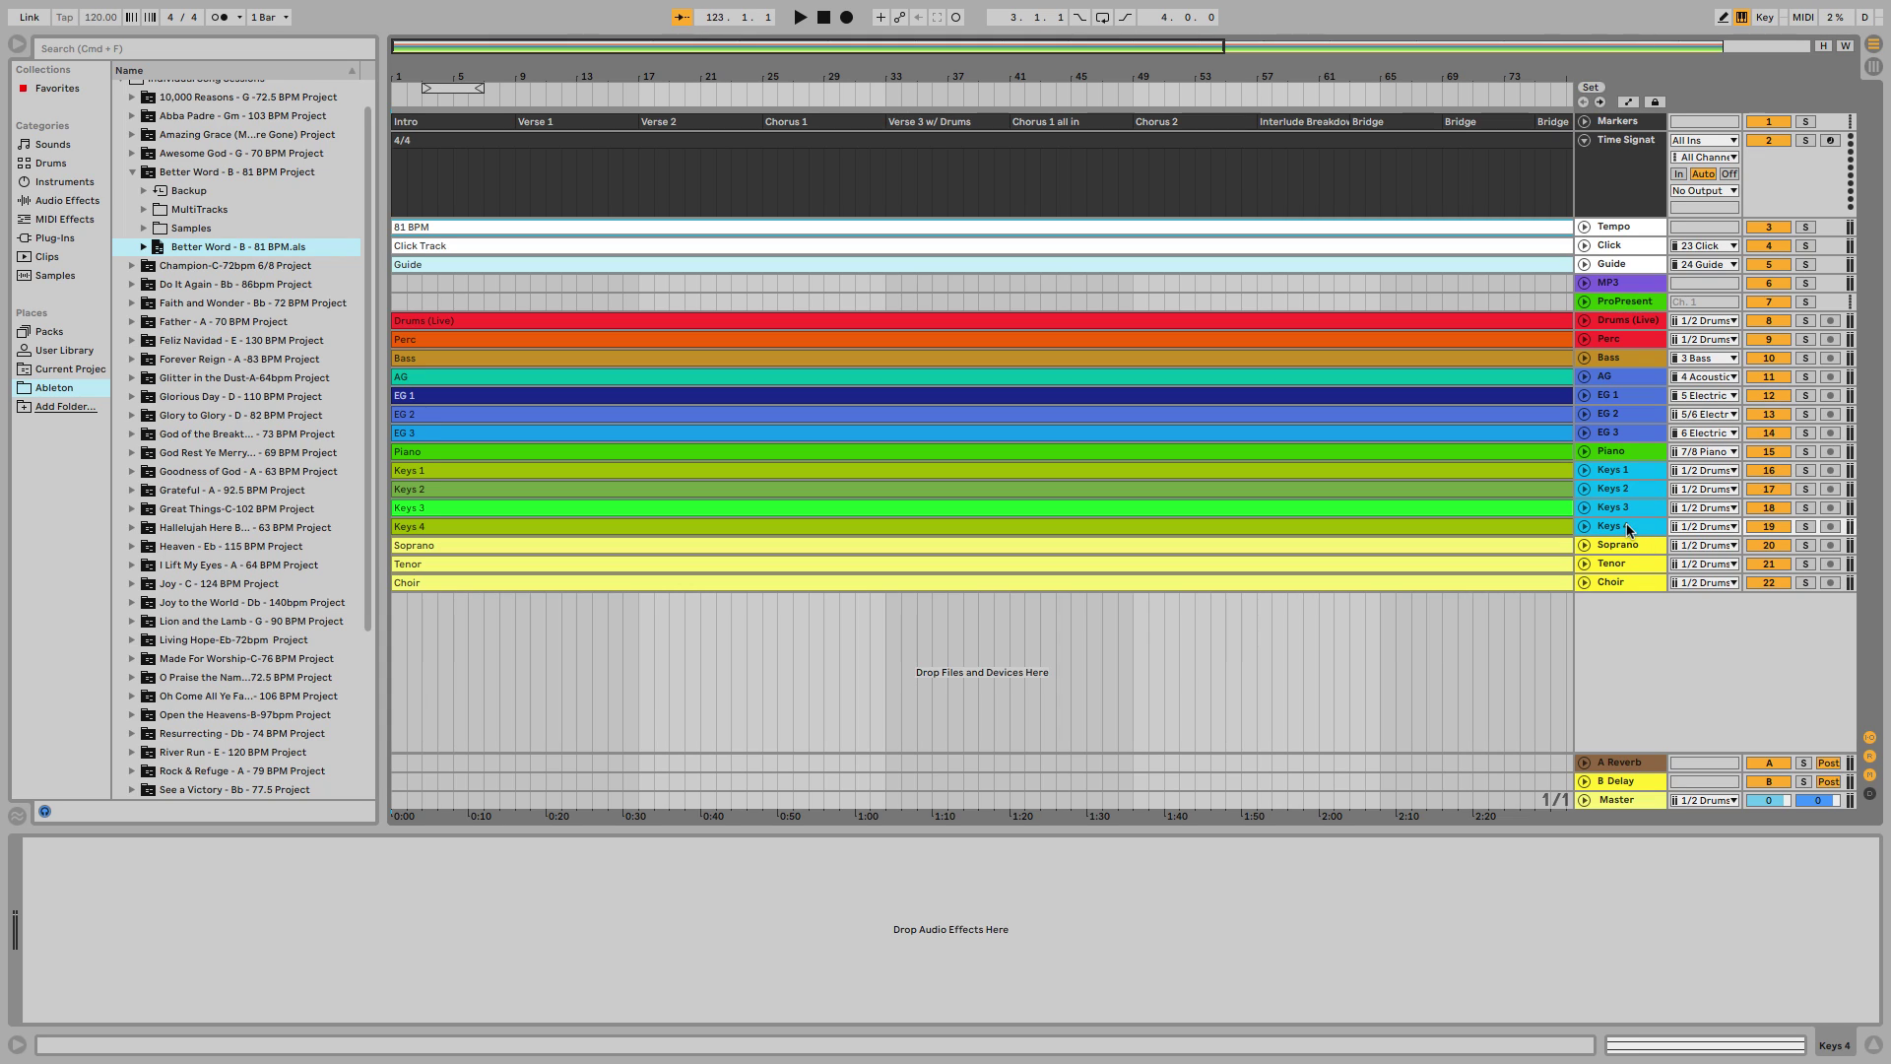
left_click(1706, 489)
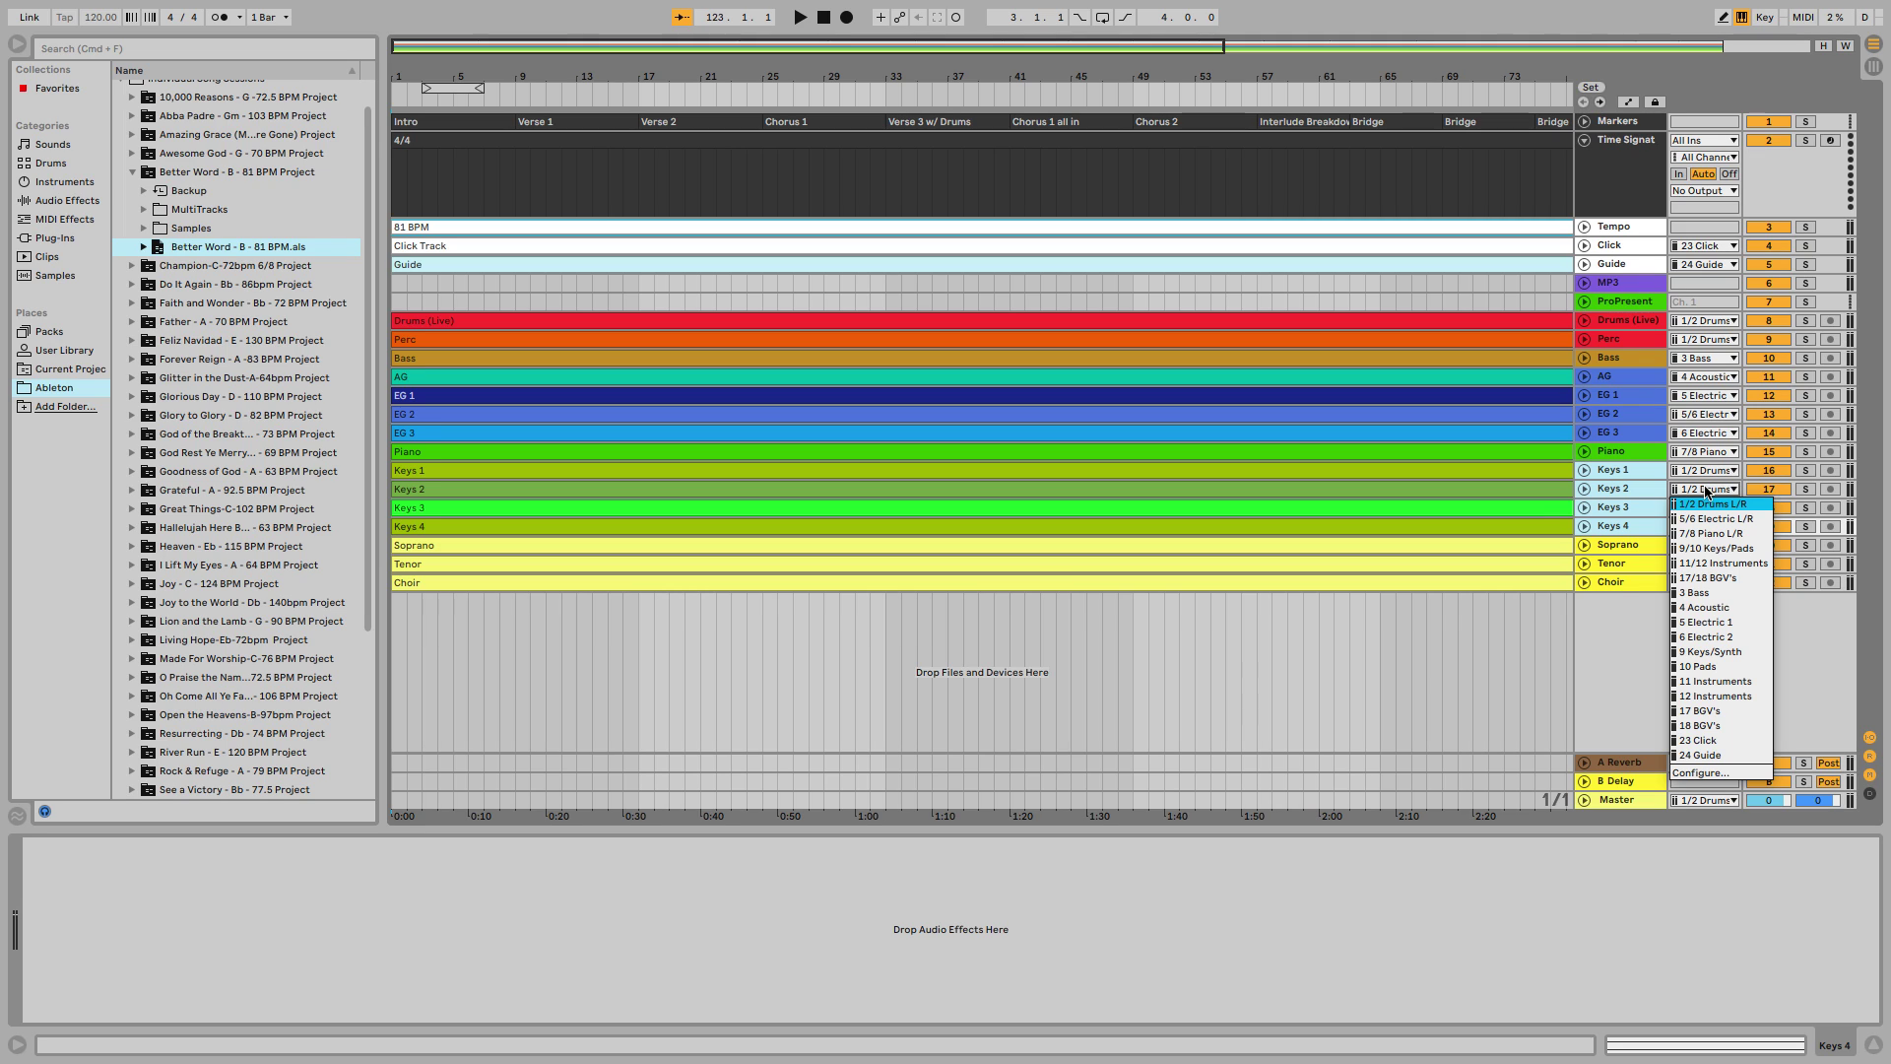
left_click(1718, 547)
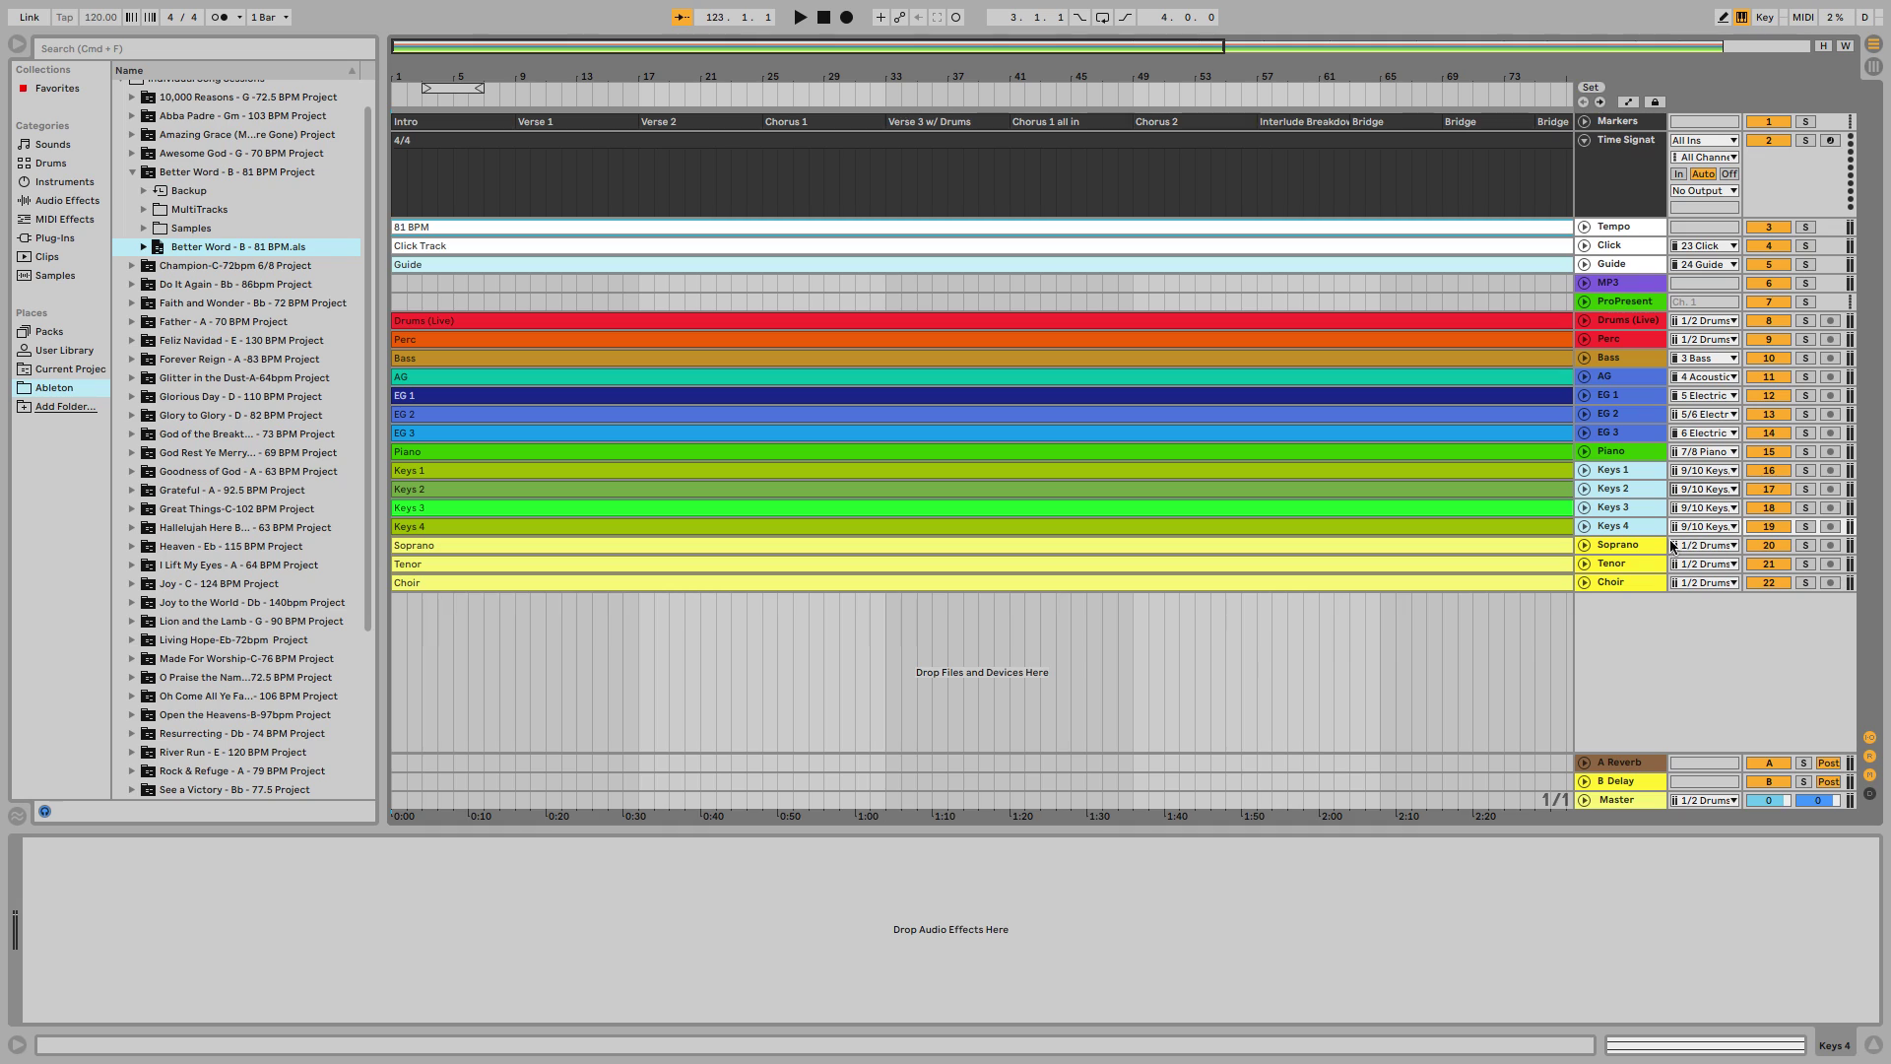
- Route the vocal tracks: Soprano and Tenor to 17 BGV's, and Choir to 18 BGV's
left_click(1640, 545)
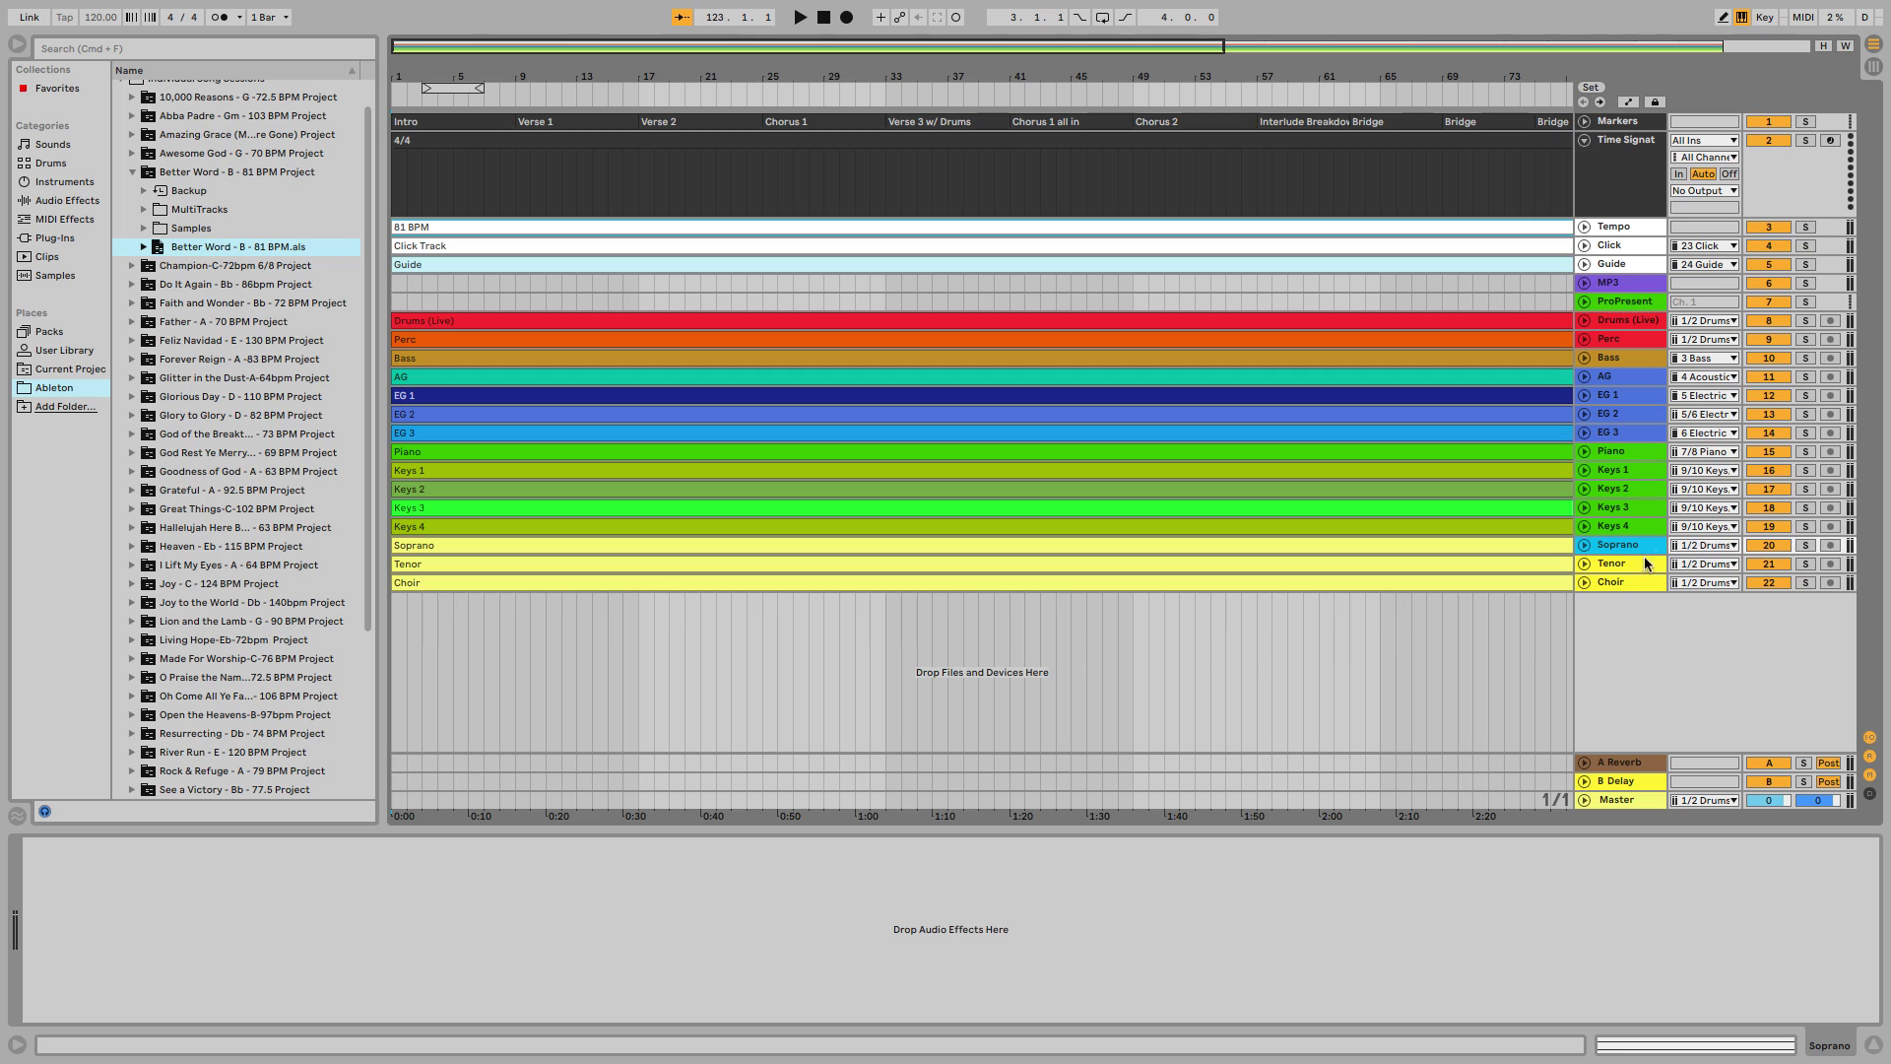
left_click(1645, 582)
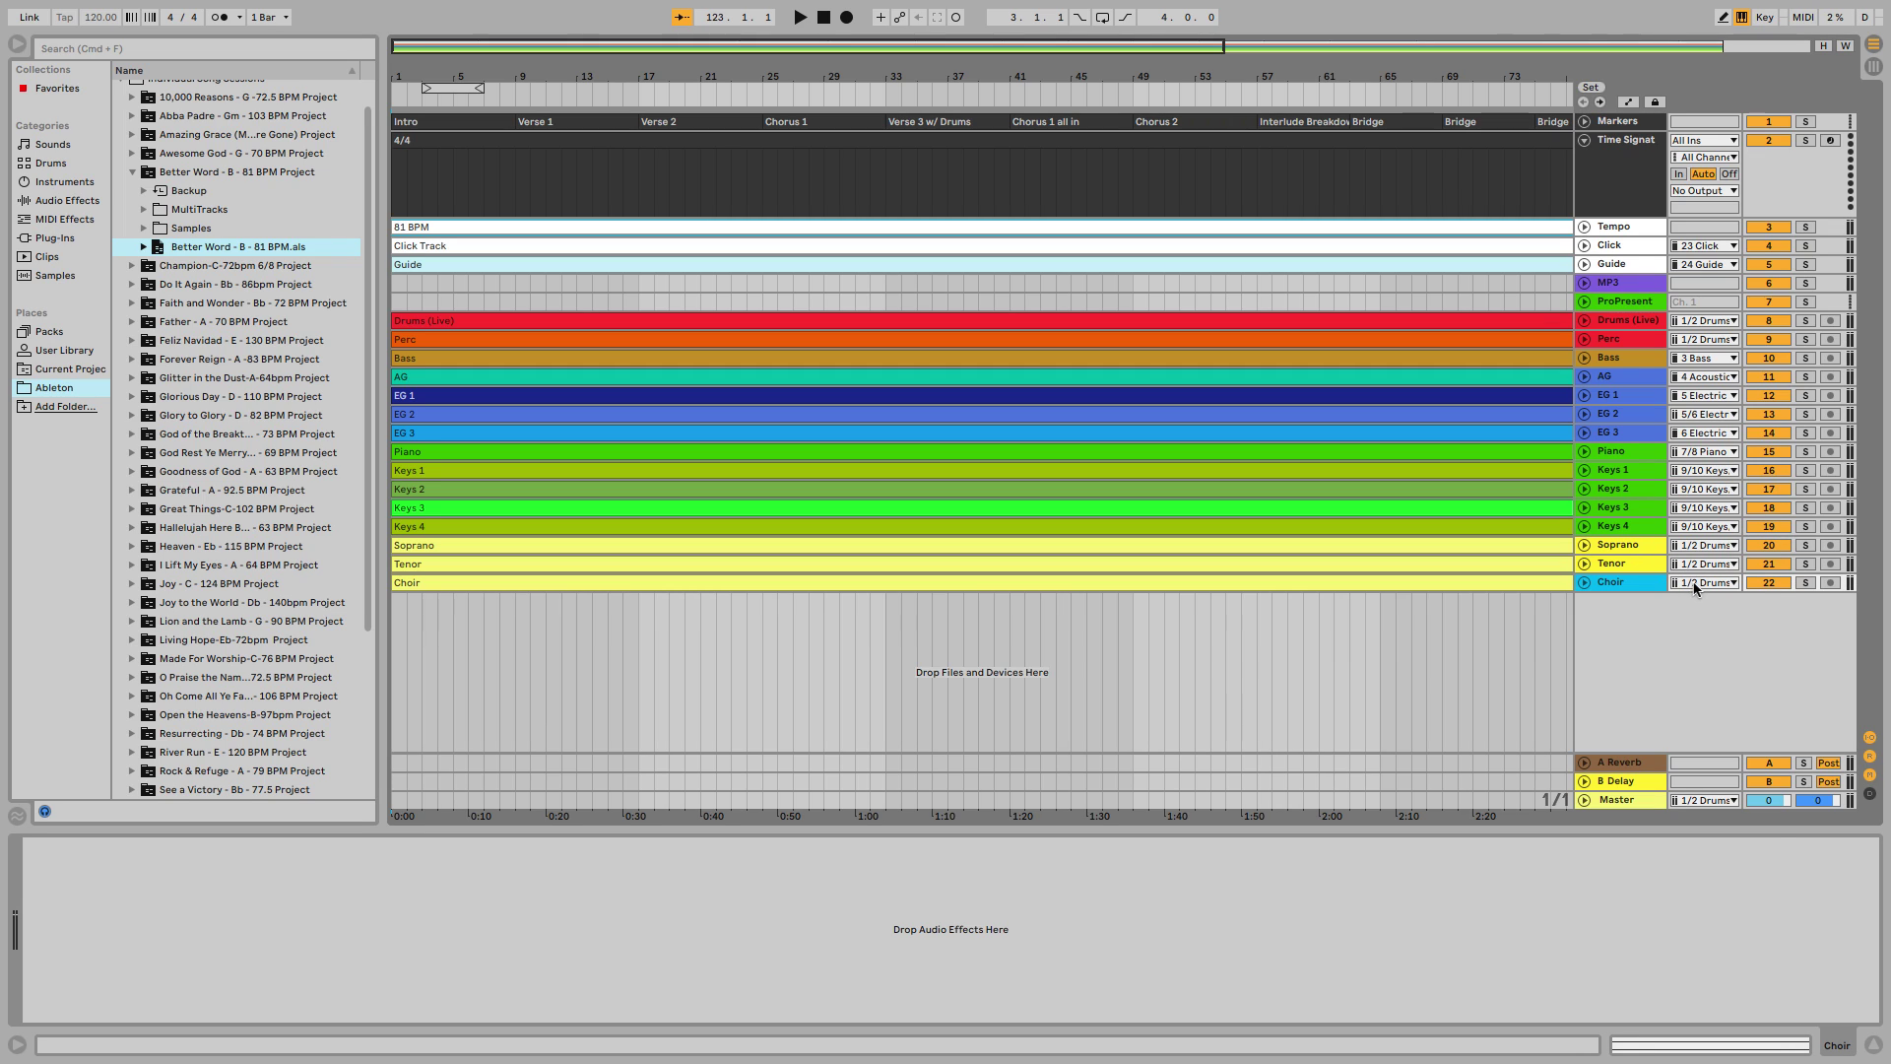
left_click(1694, 585)
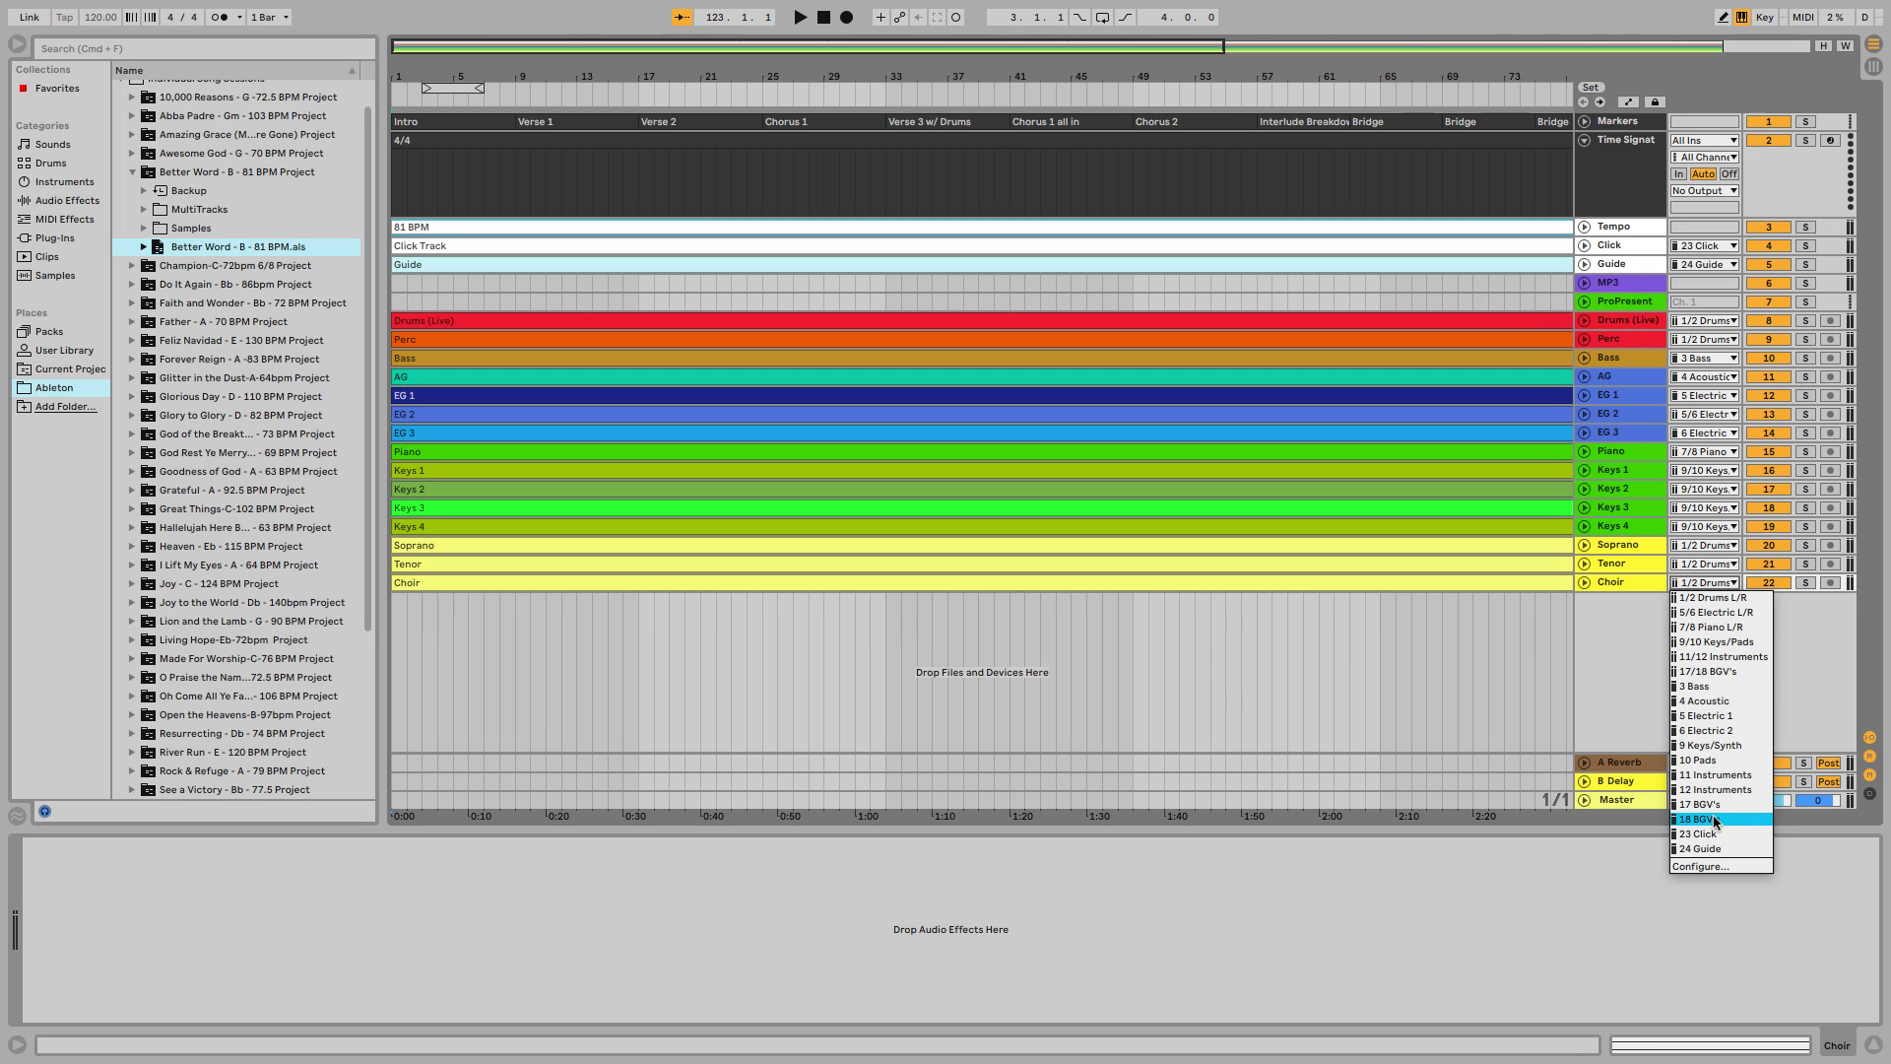
left_click(1695, 547)
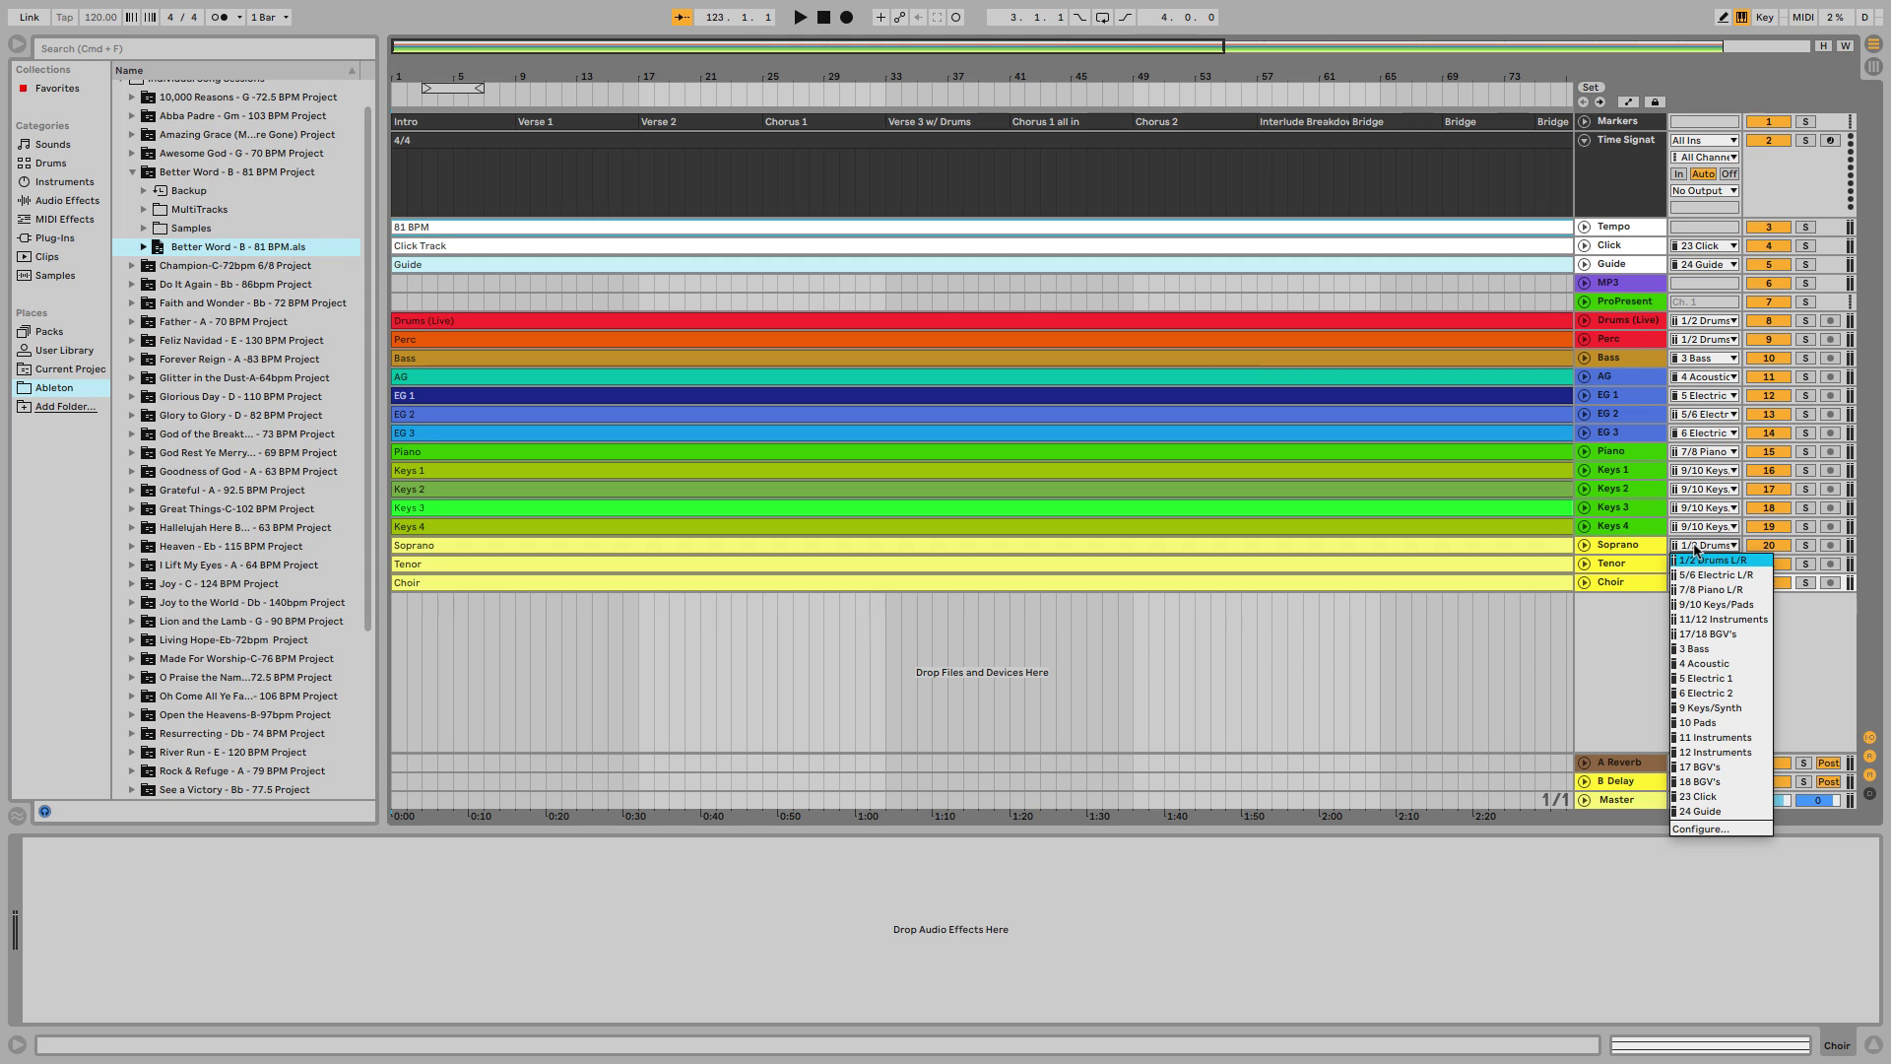
left_click(1716, 768)
left_click(1699, 565)
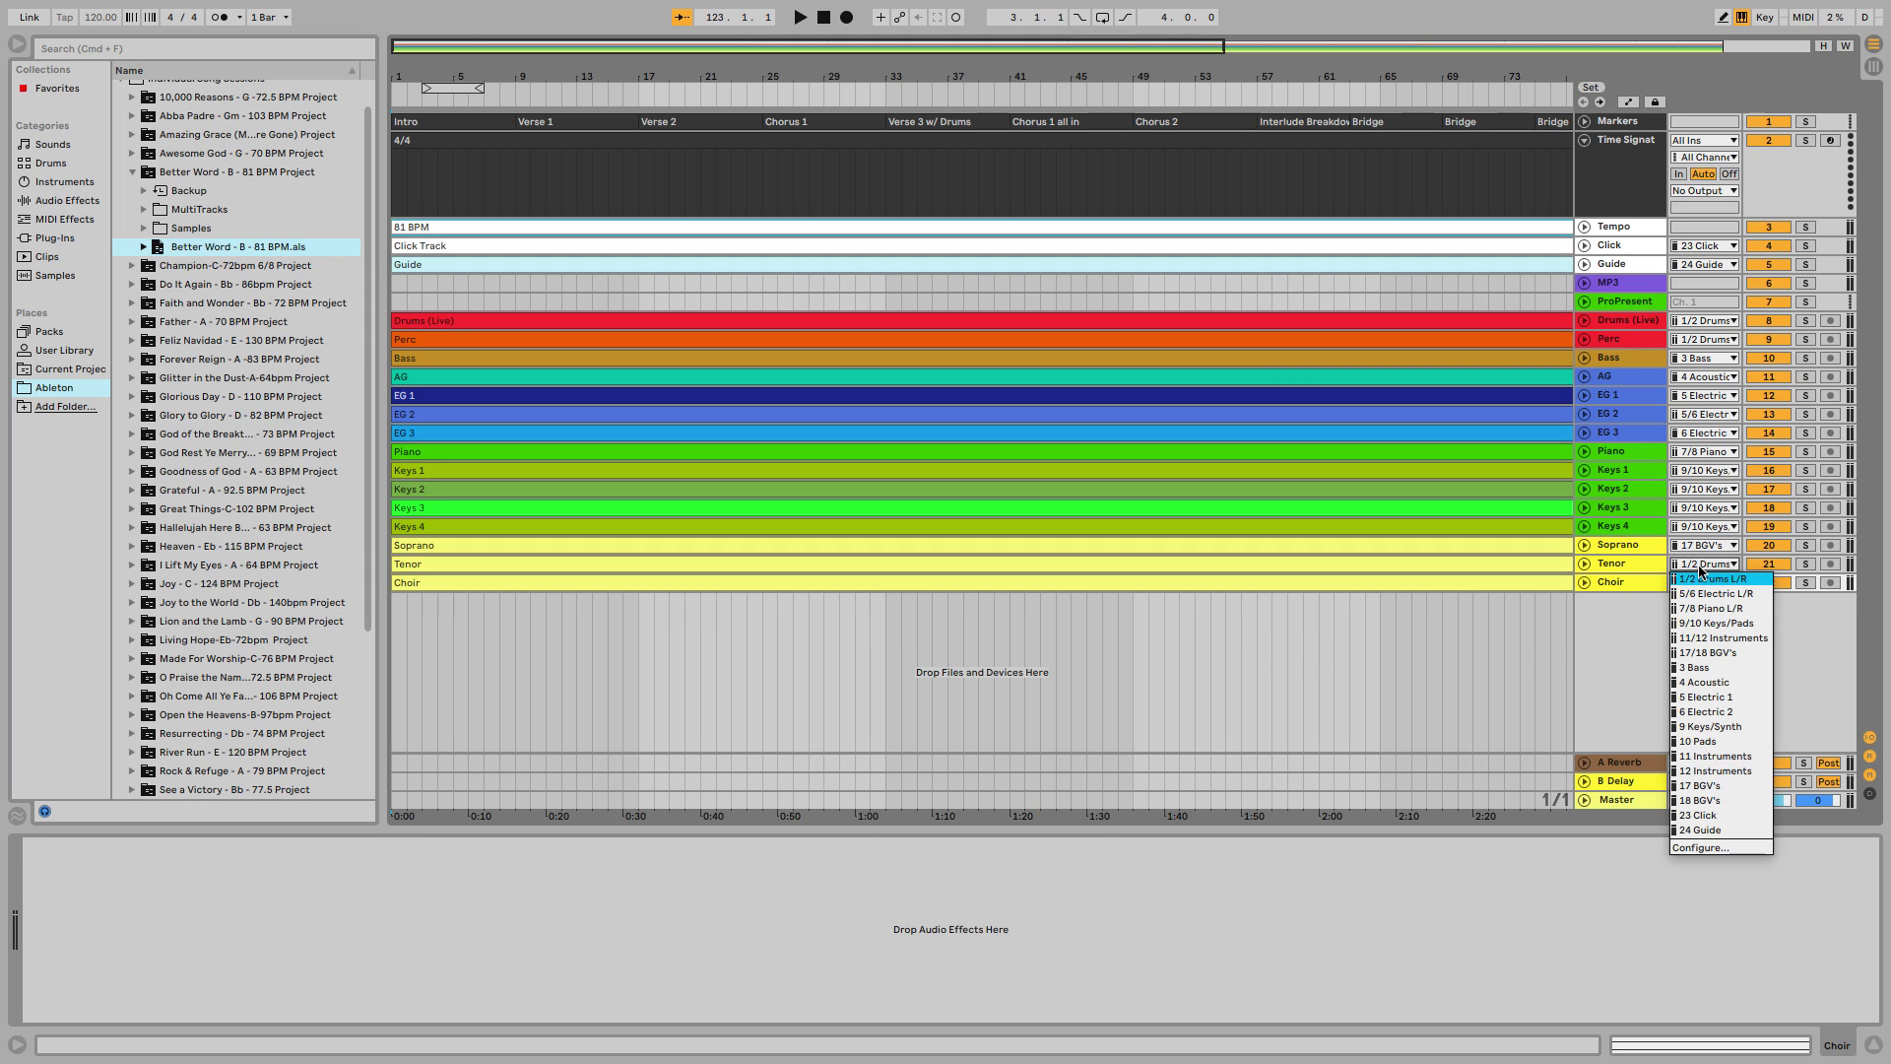
left_click(1710, 800)
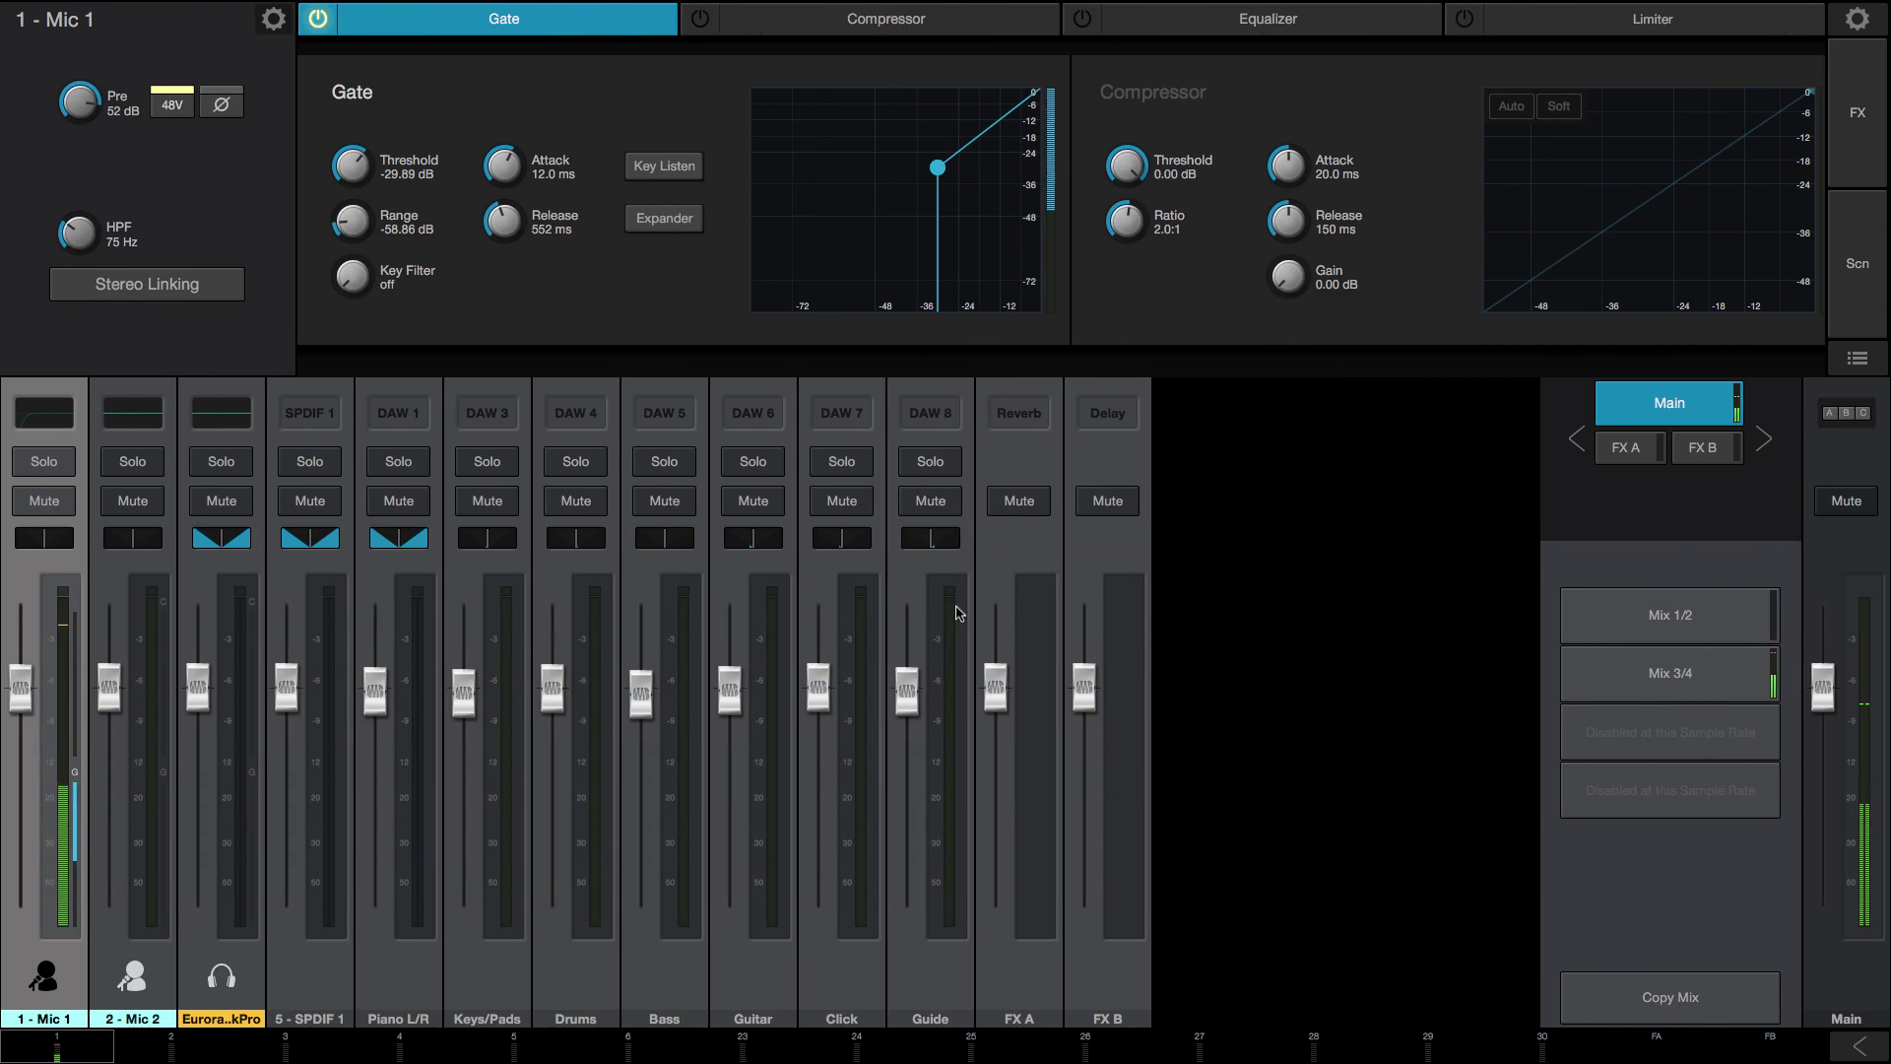
- In the audio interface's mixer, rename the DAW 1 channel as Drums and the DAW 3 channel as Bass
left_click(398, 1018)
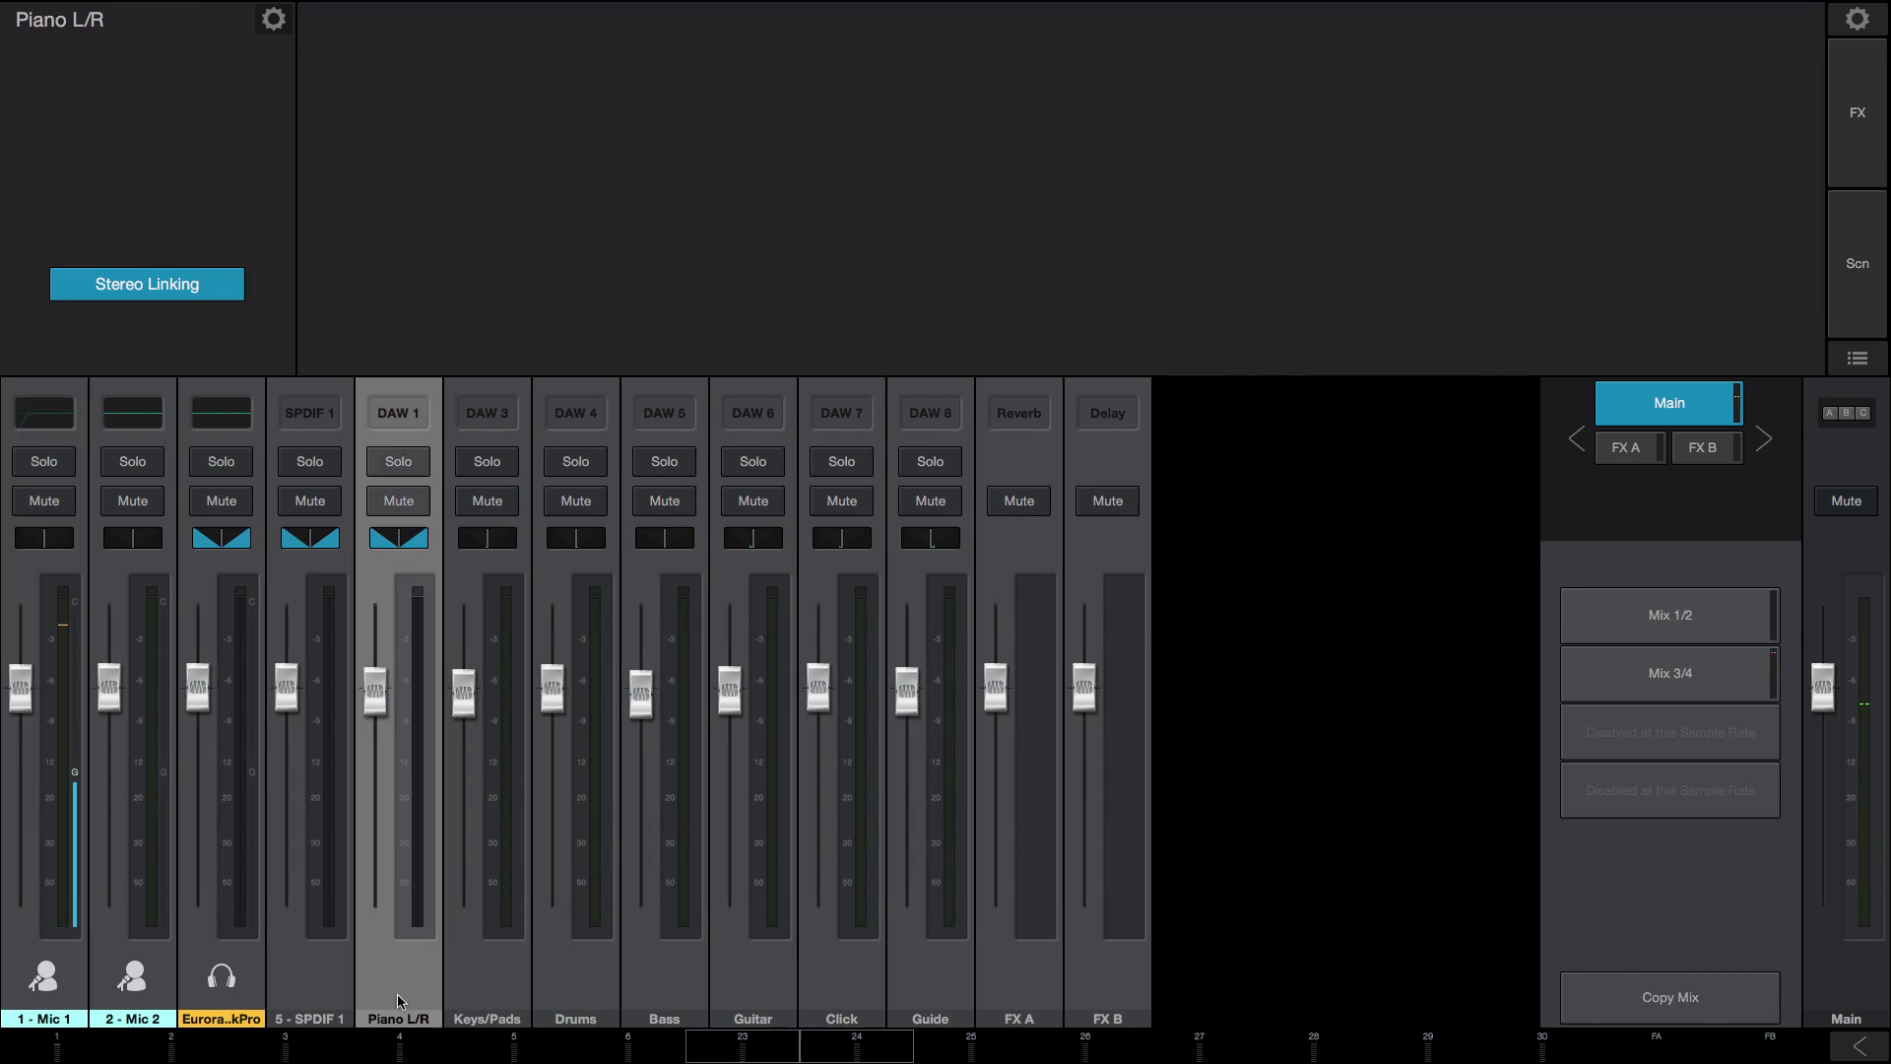
double_click(65, 29)
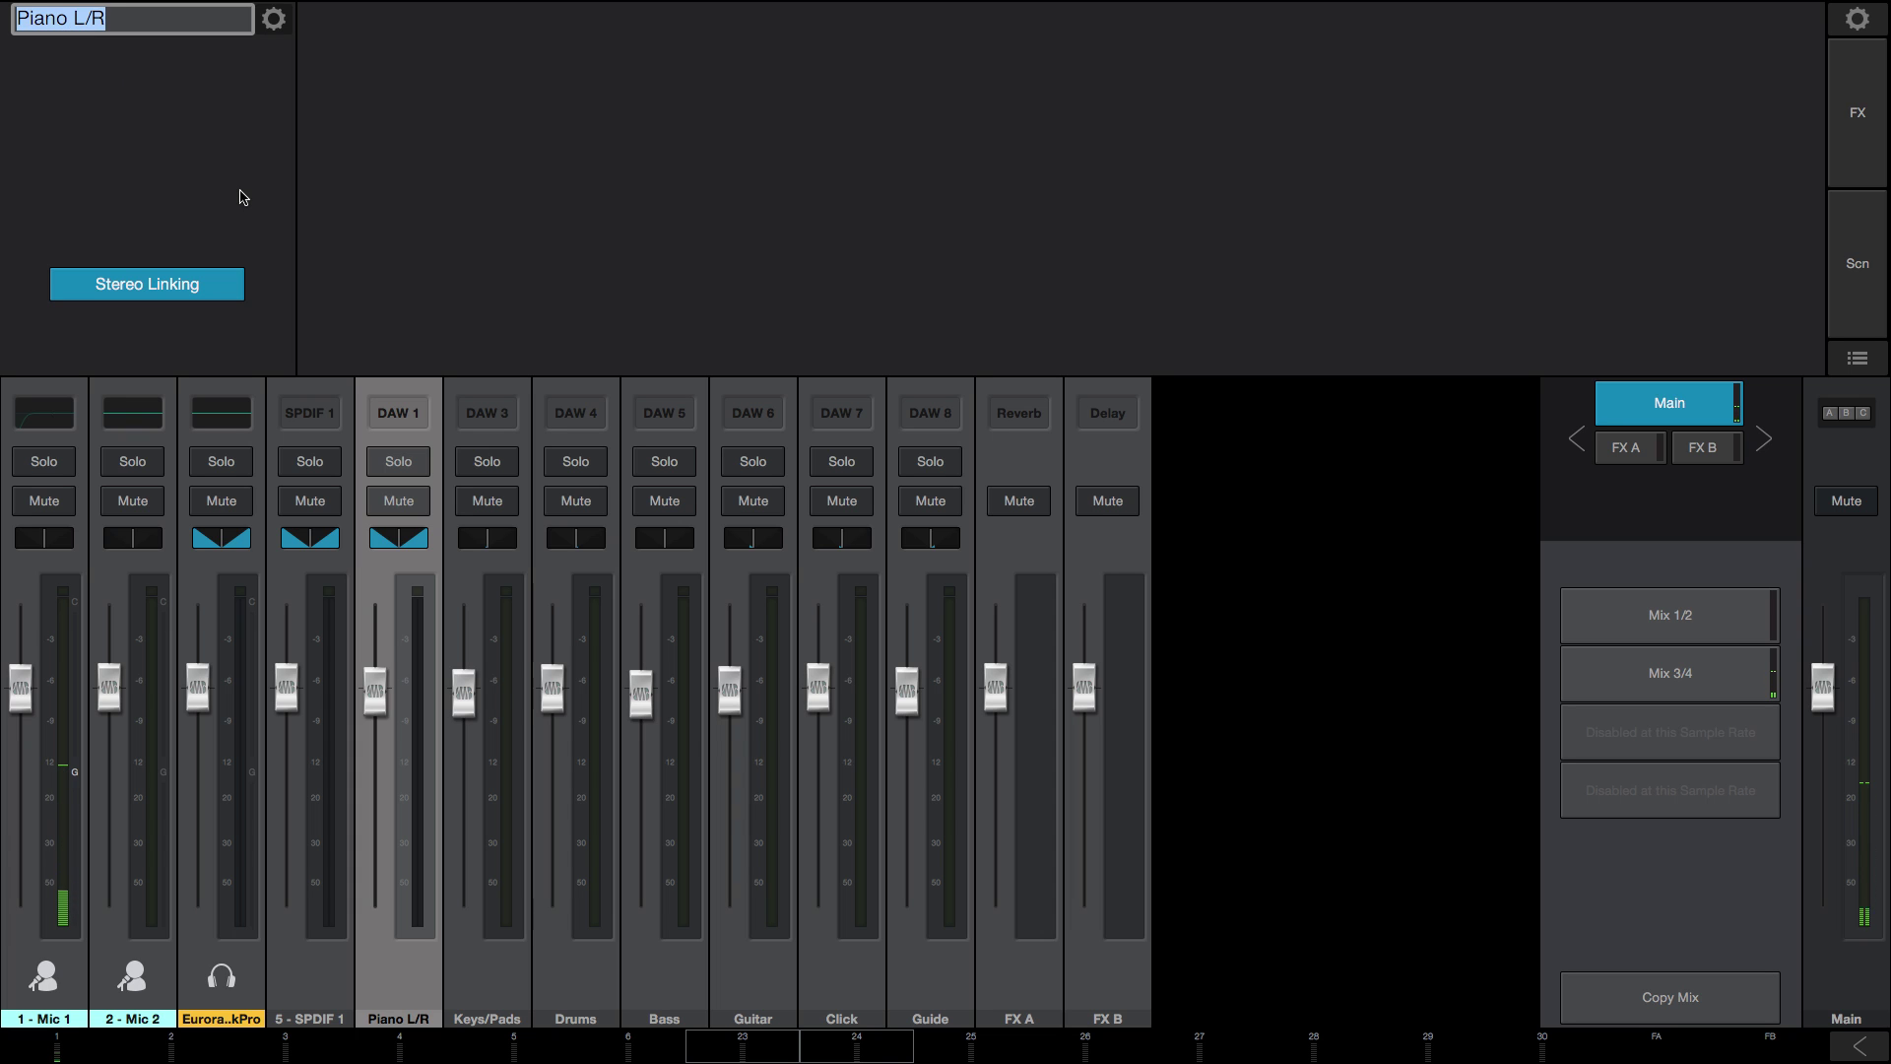
type("Drums")
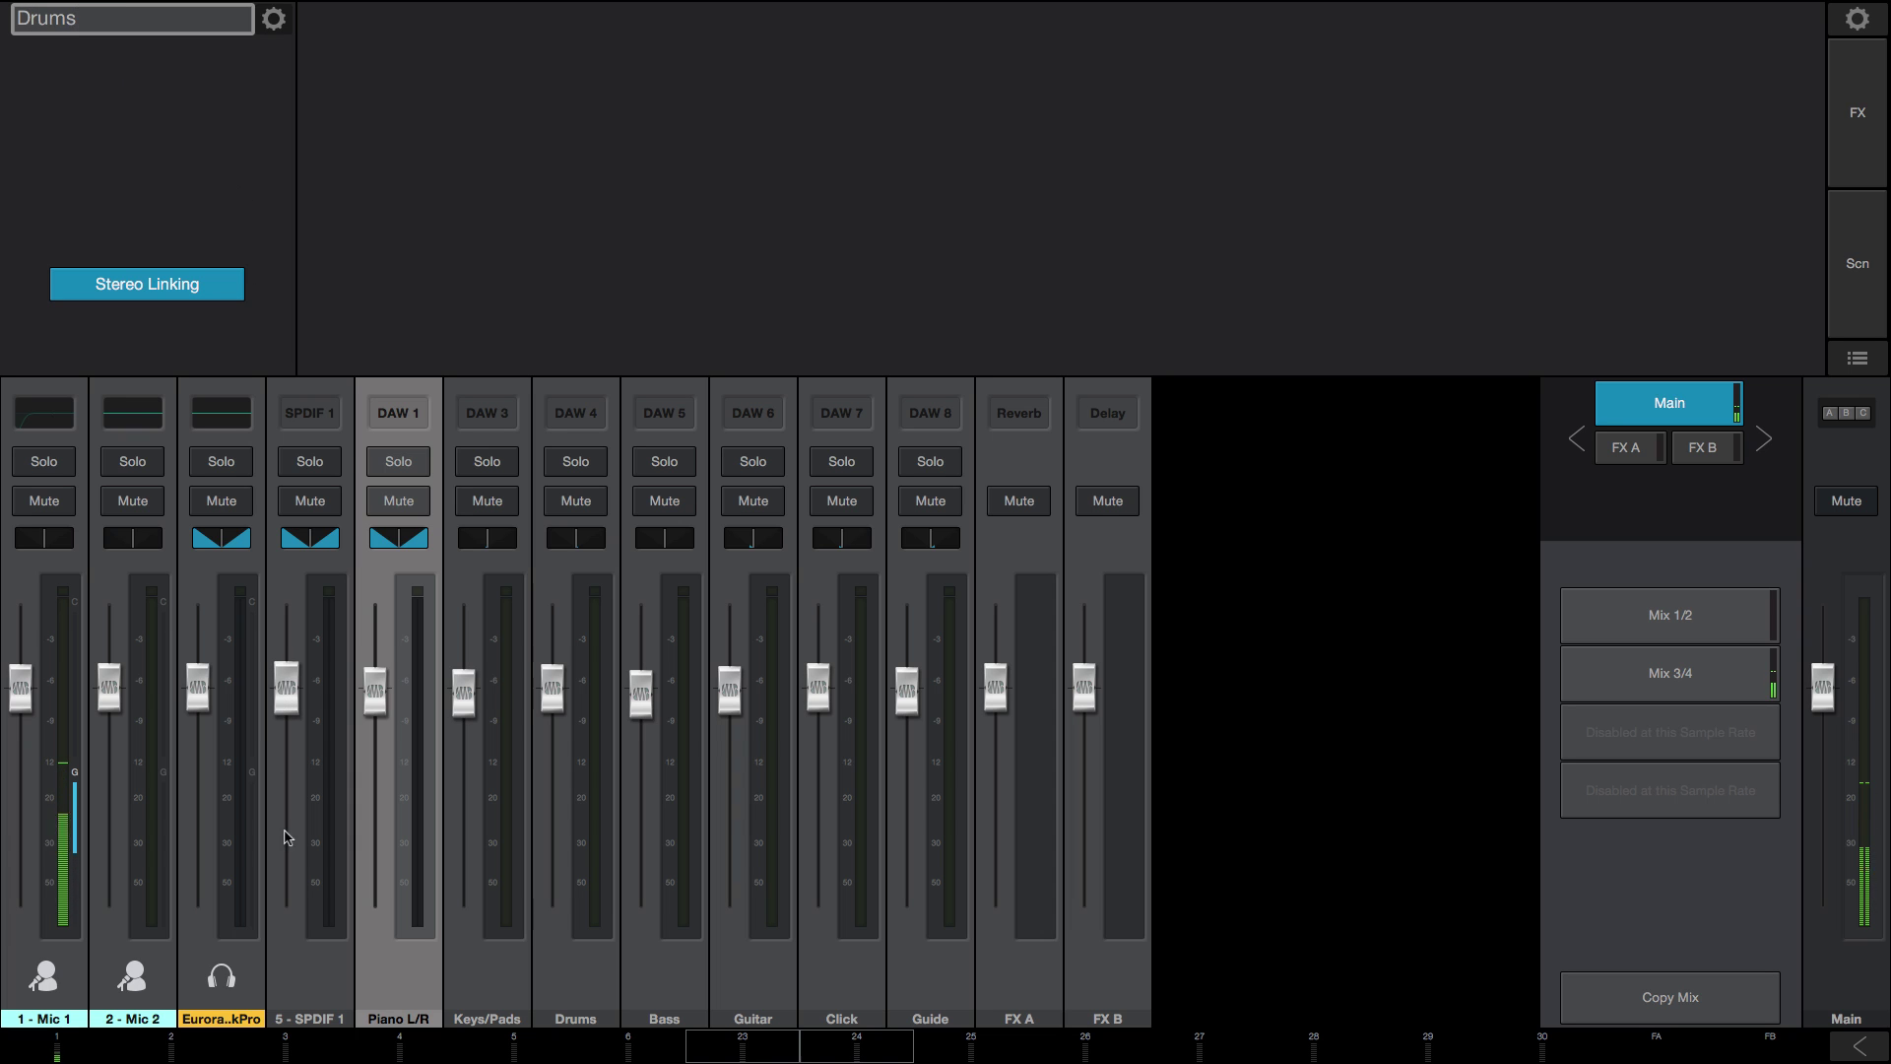
left_click(498, 1002)
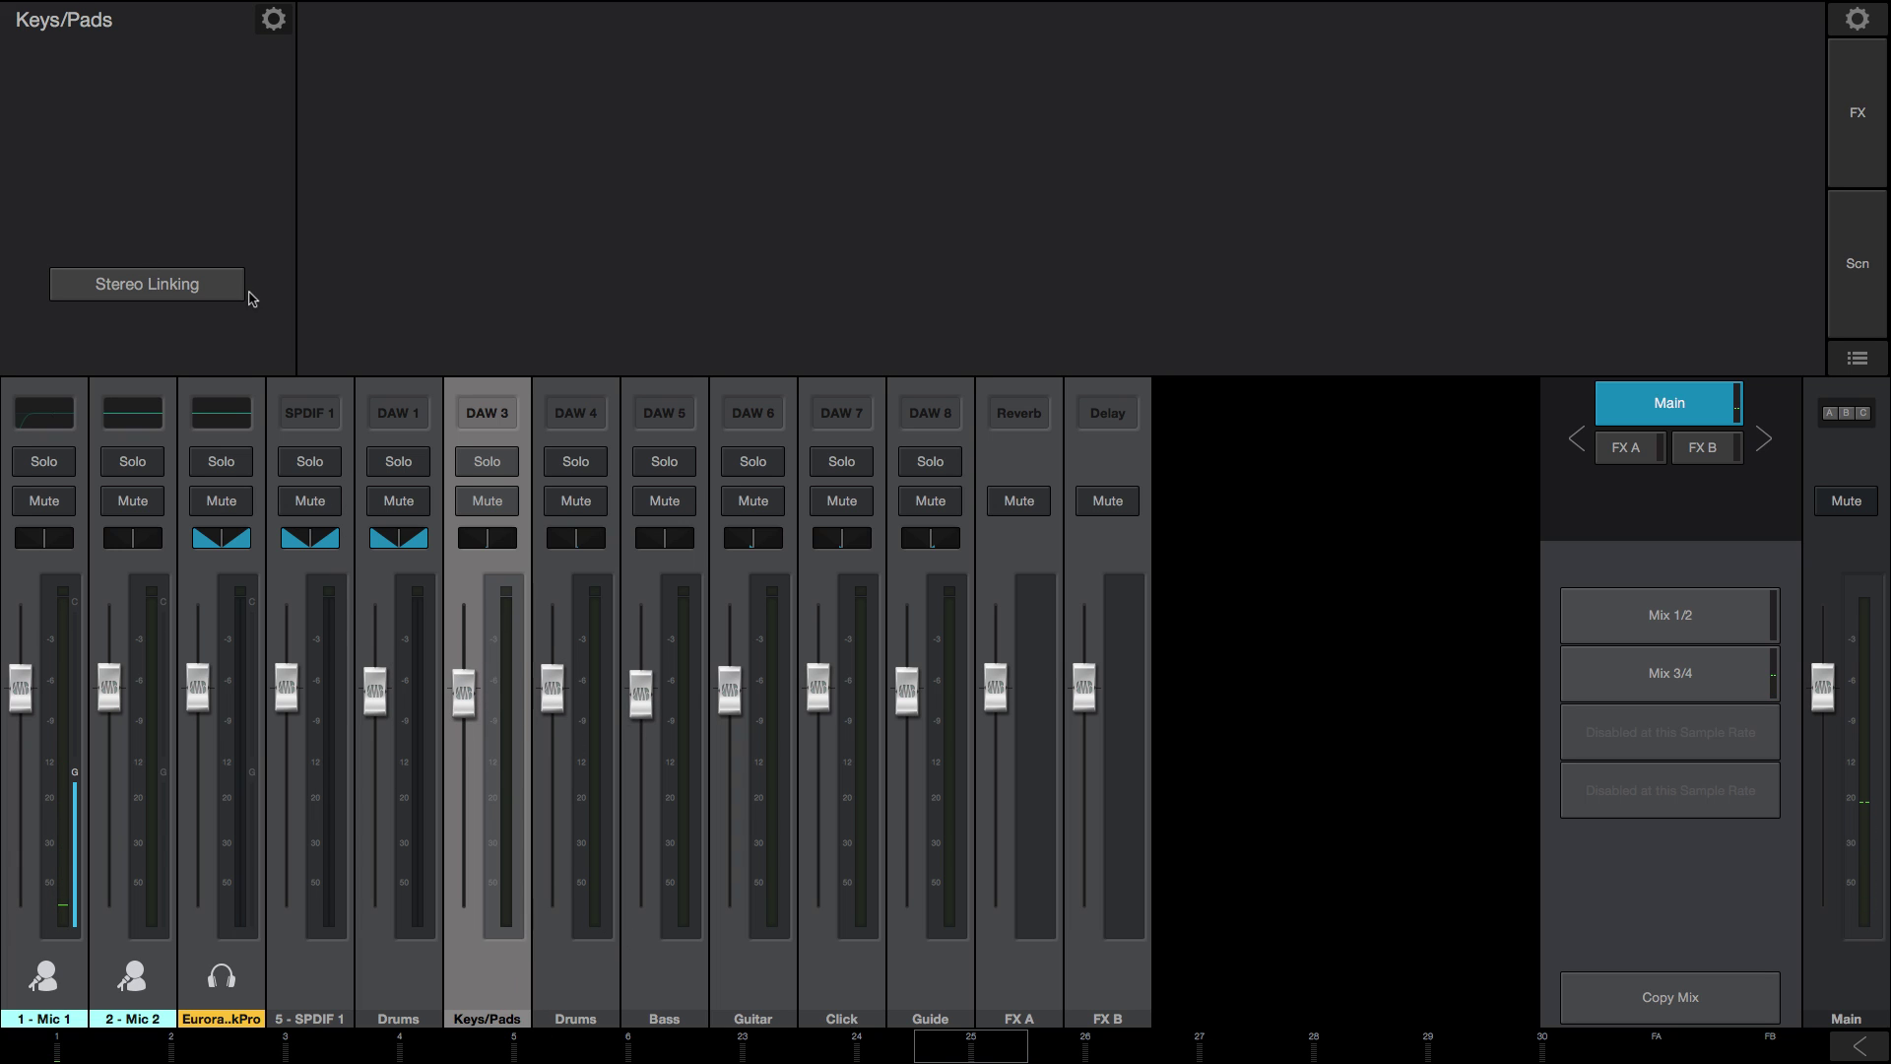
double_click(74, 18)
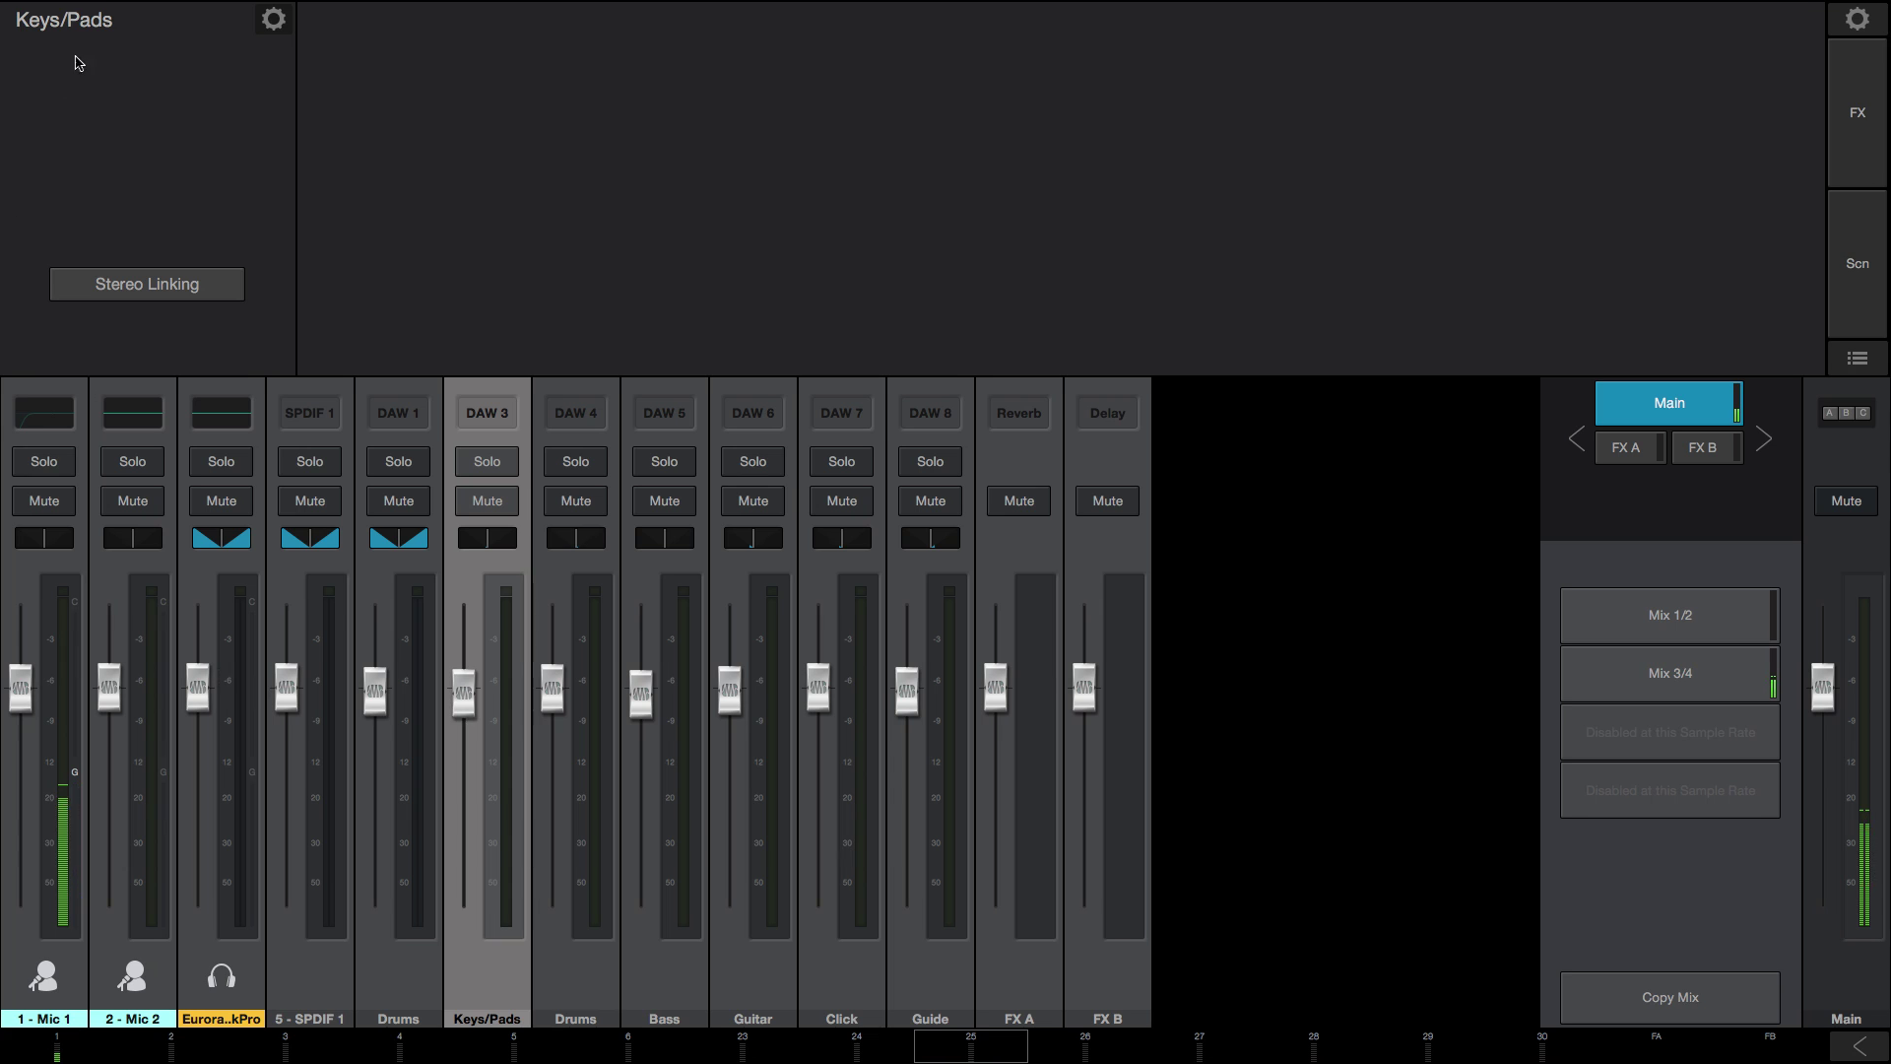
double_click(74, 22)
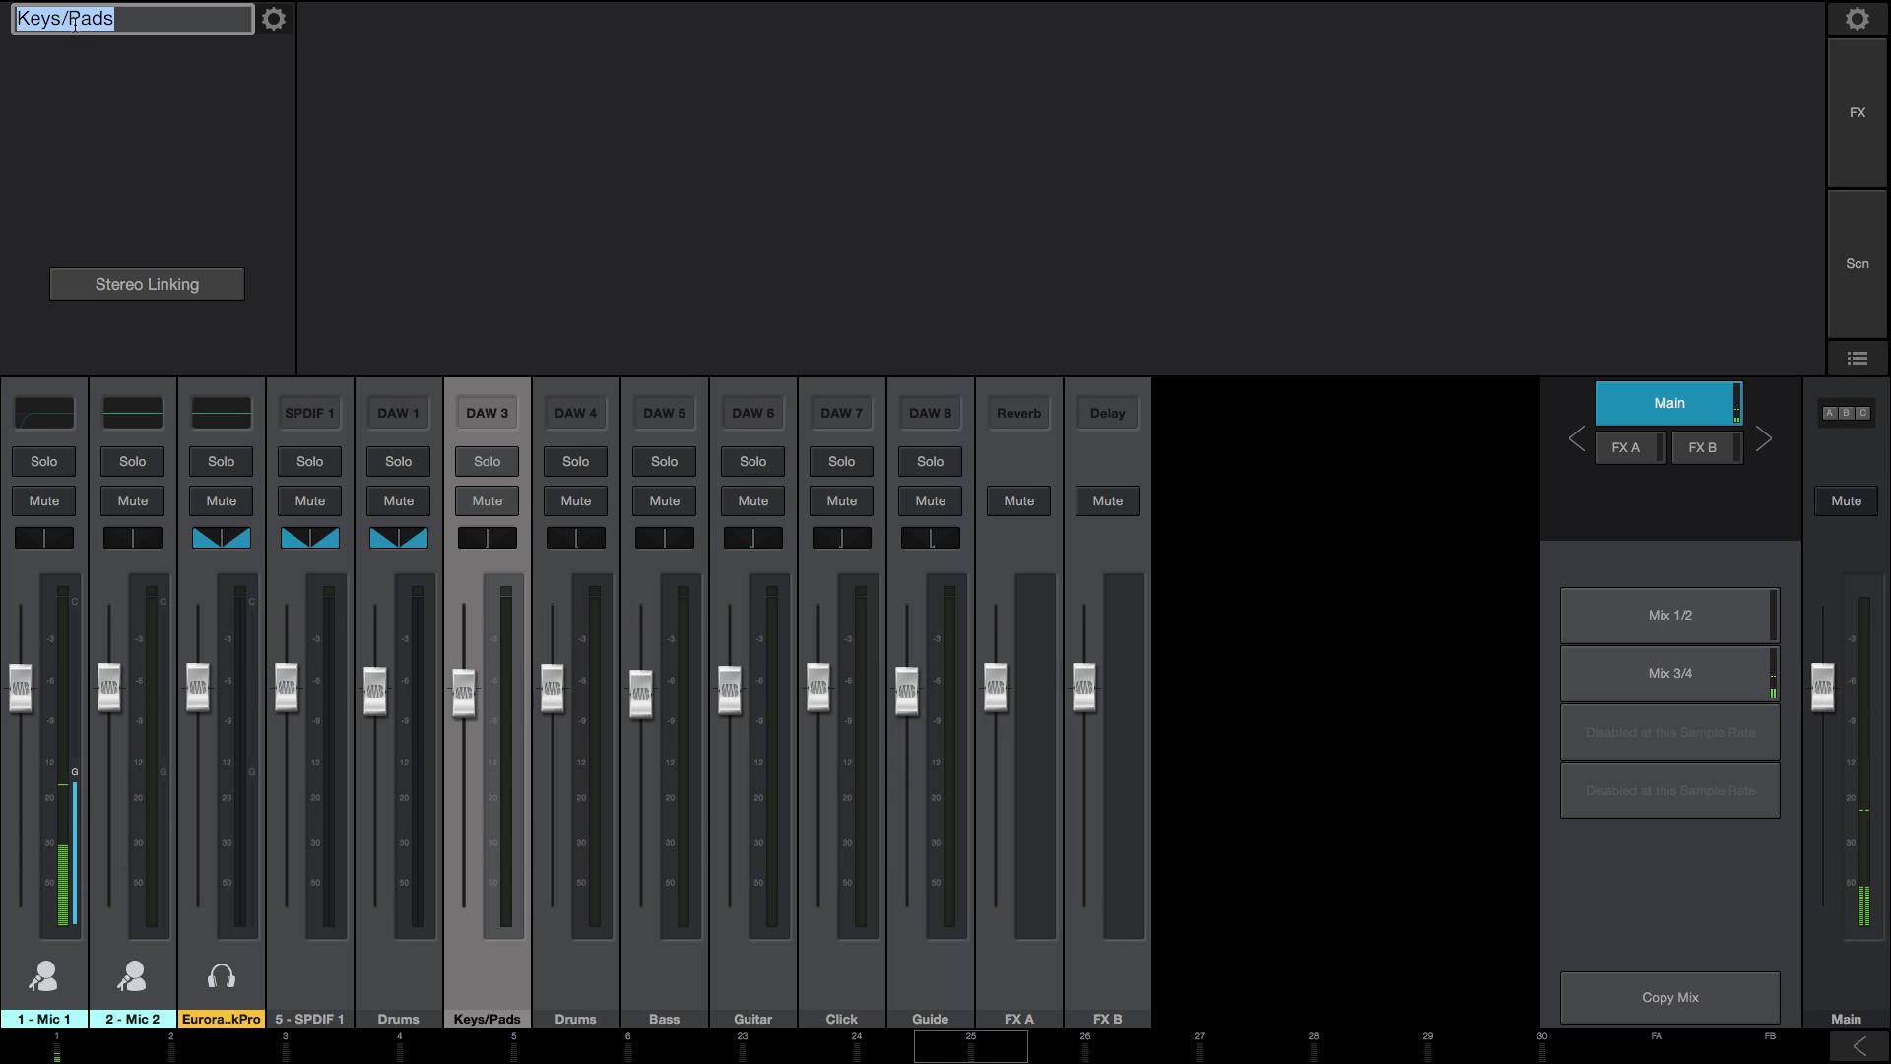
type("Bass")
key("Return")
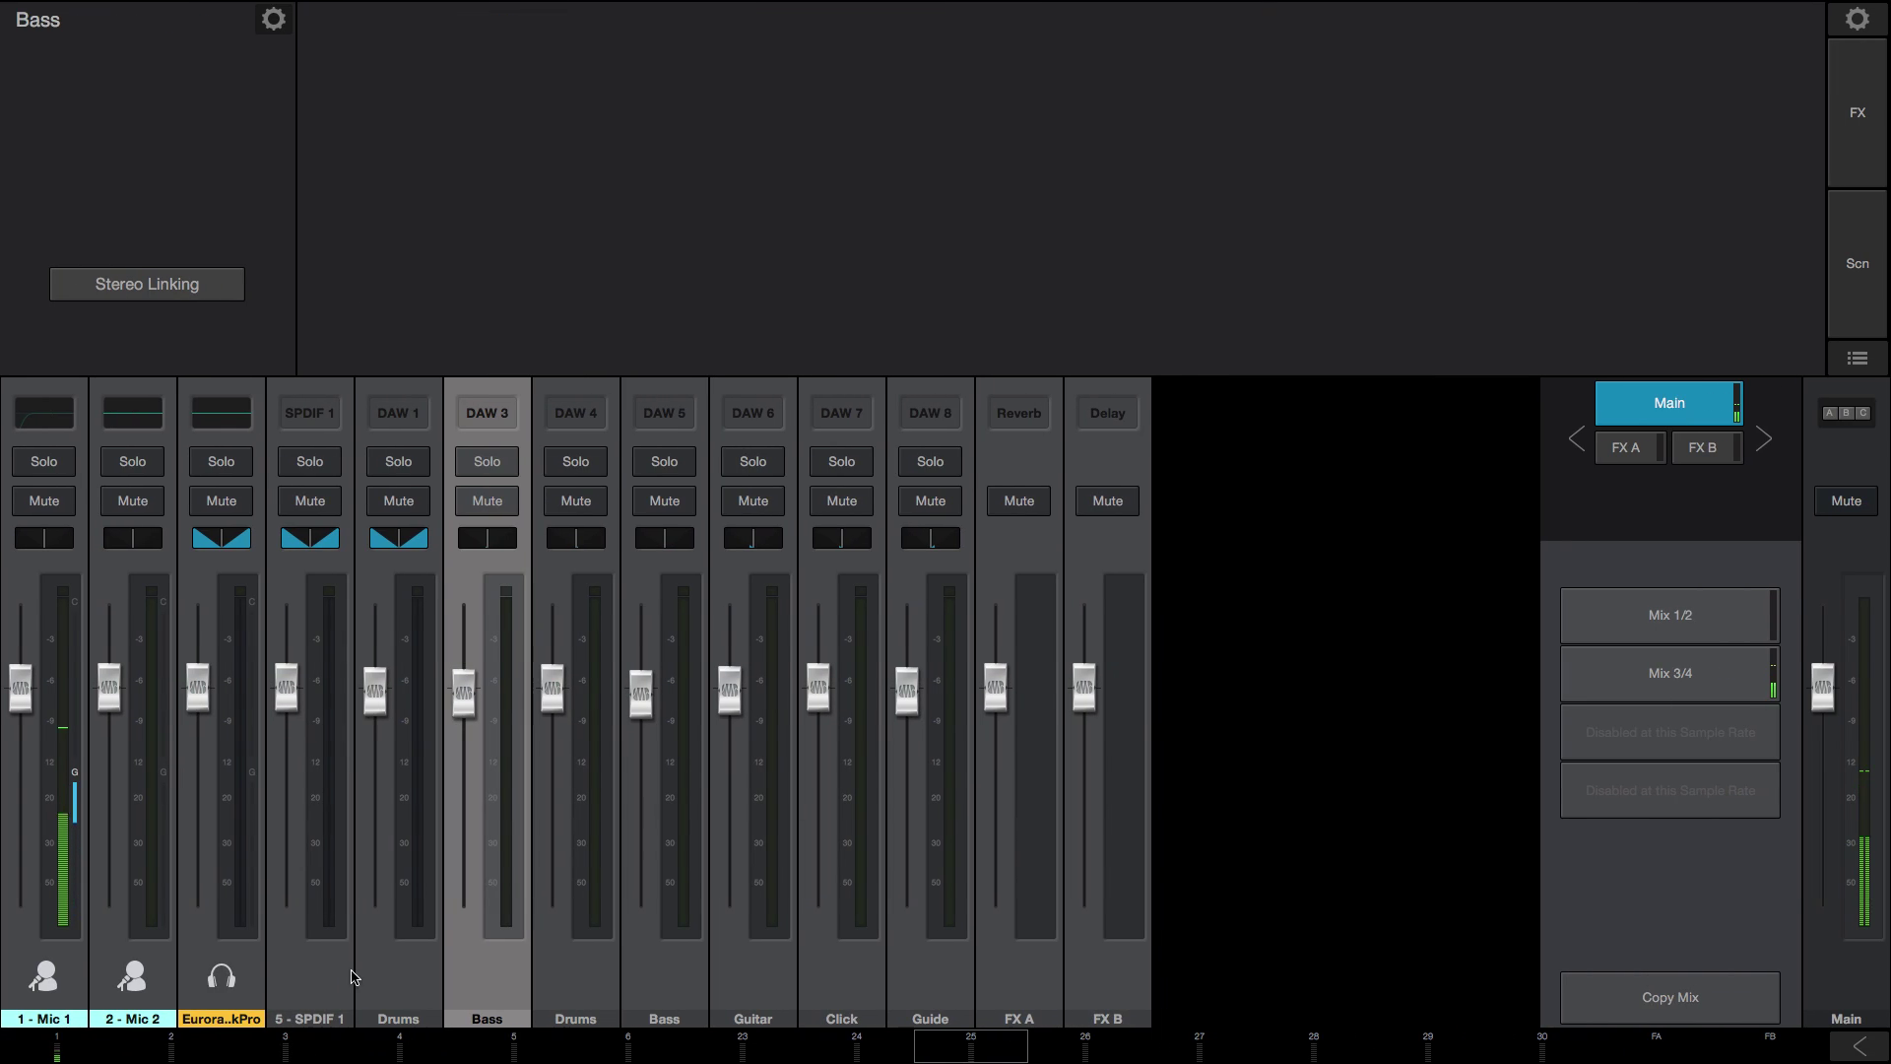
- Rename the DAW 4 channel as Acoustic and the DAW 5 channel as Electric 1
left_click(575, 967)
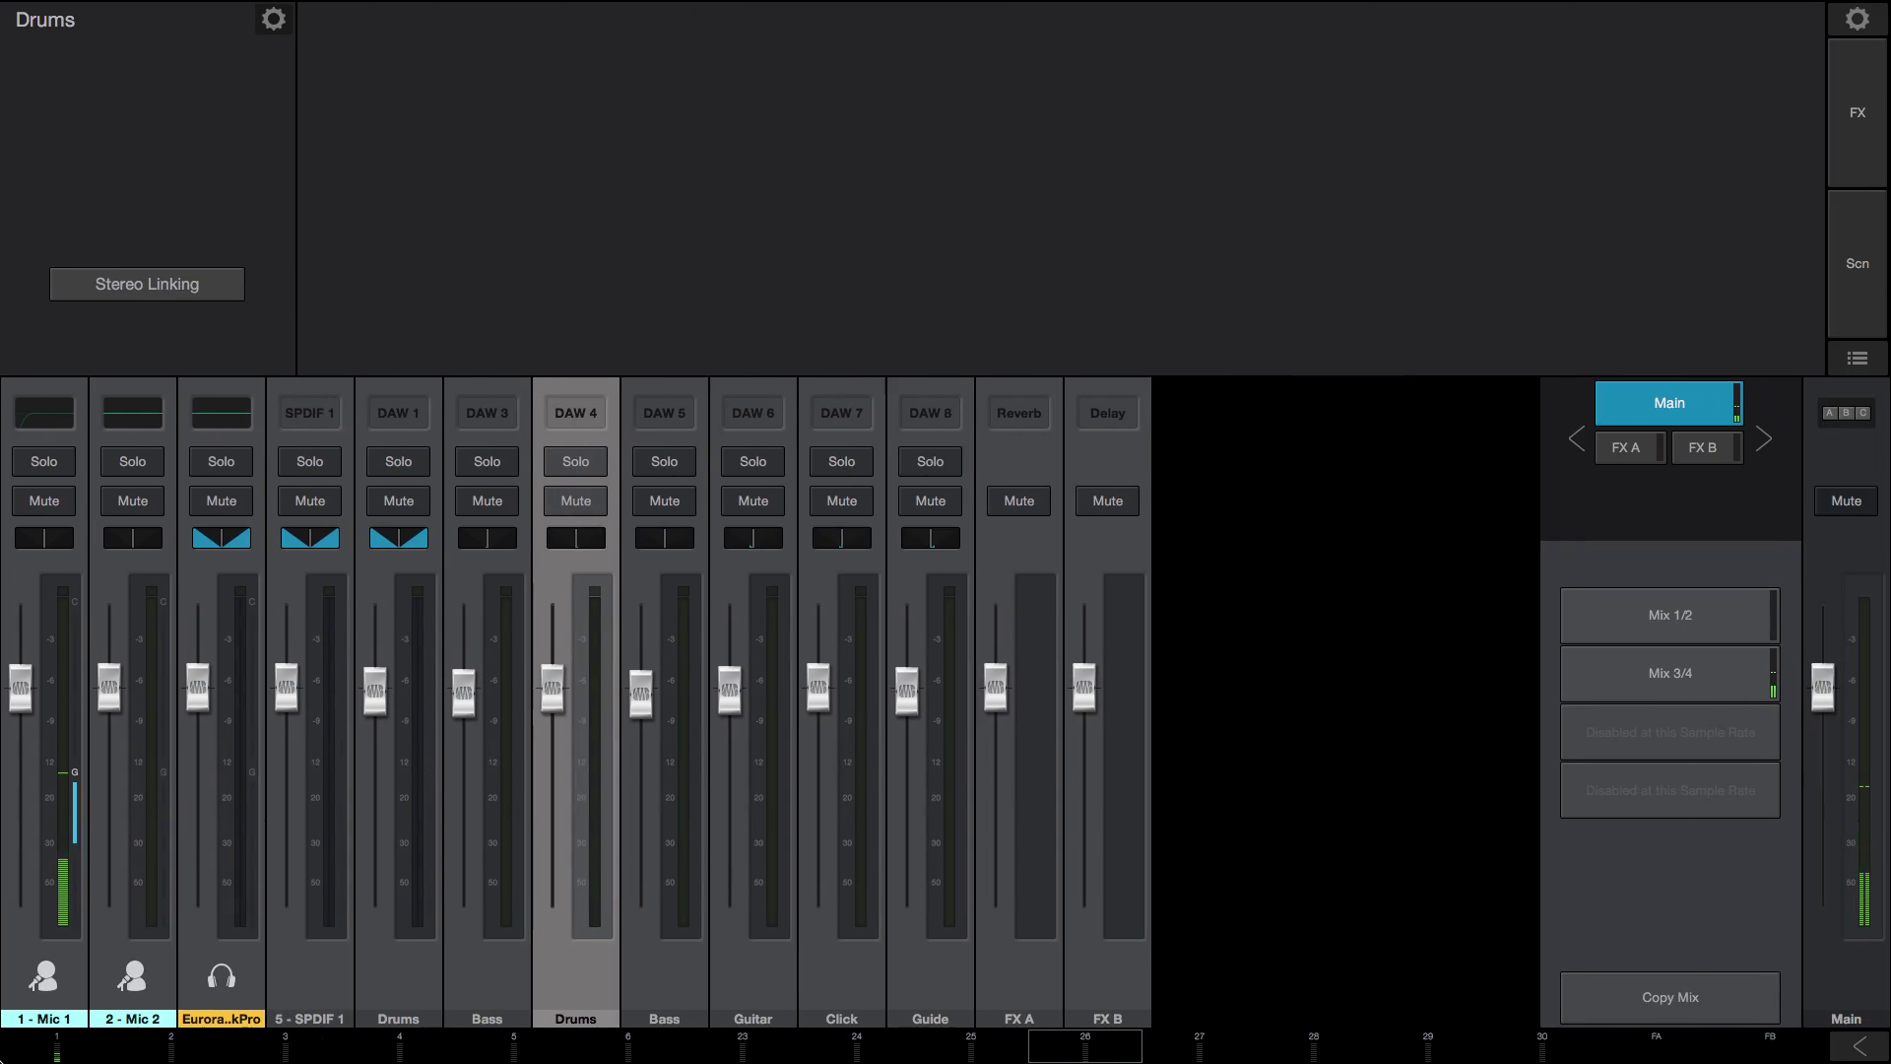
double_click(41, 15)
type("Acoustic")
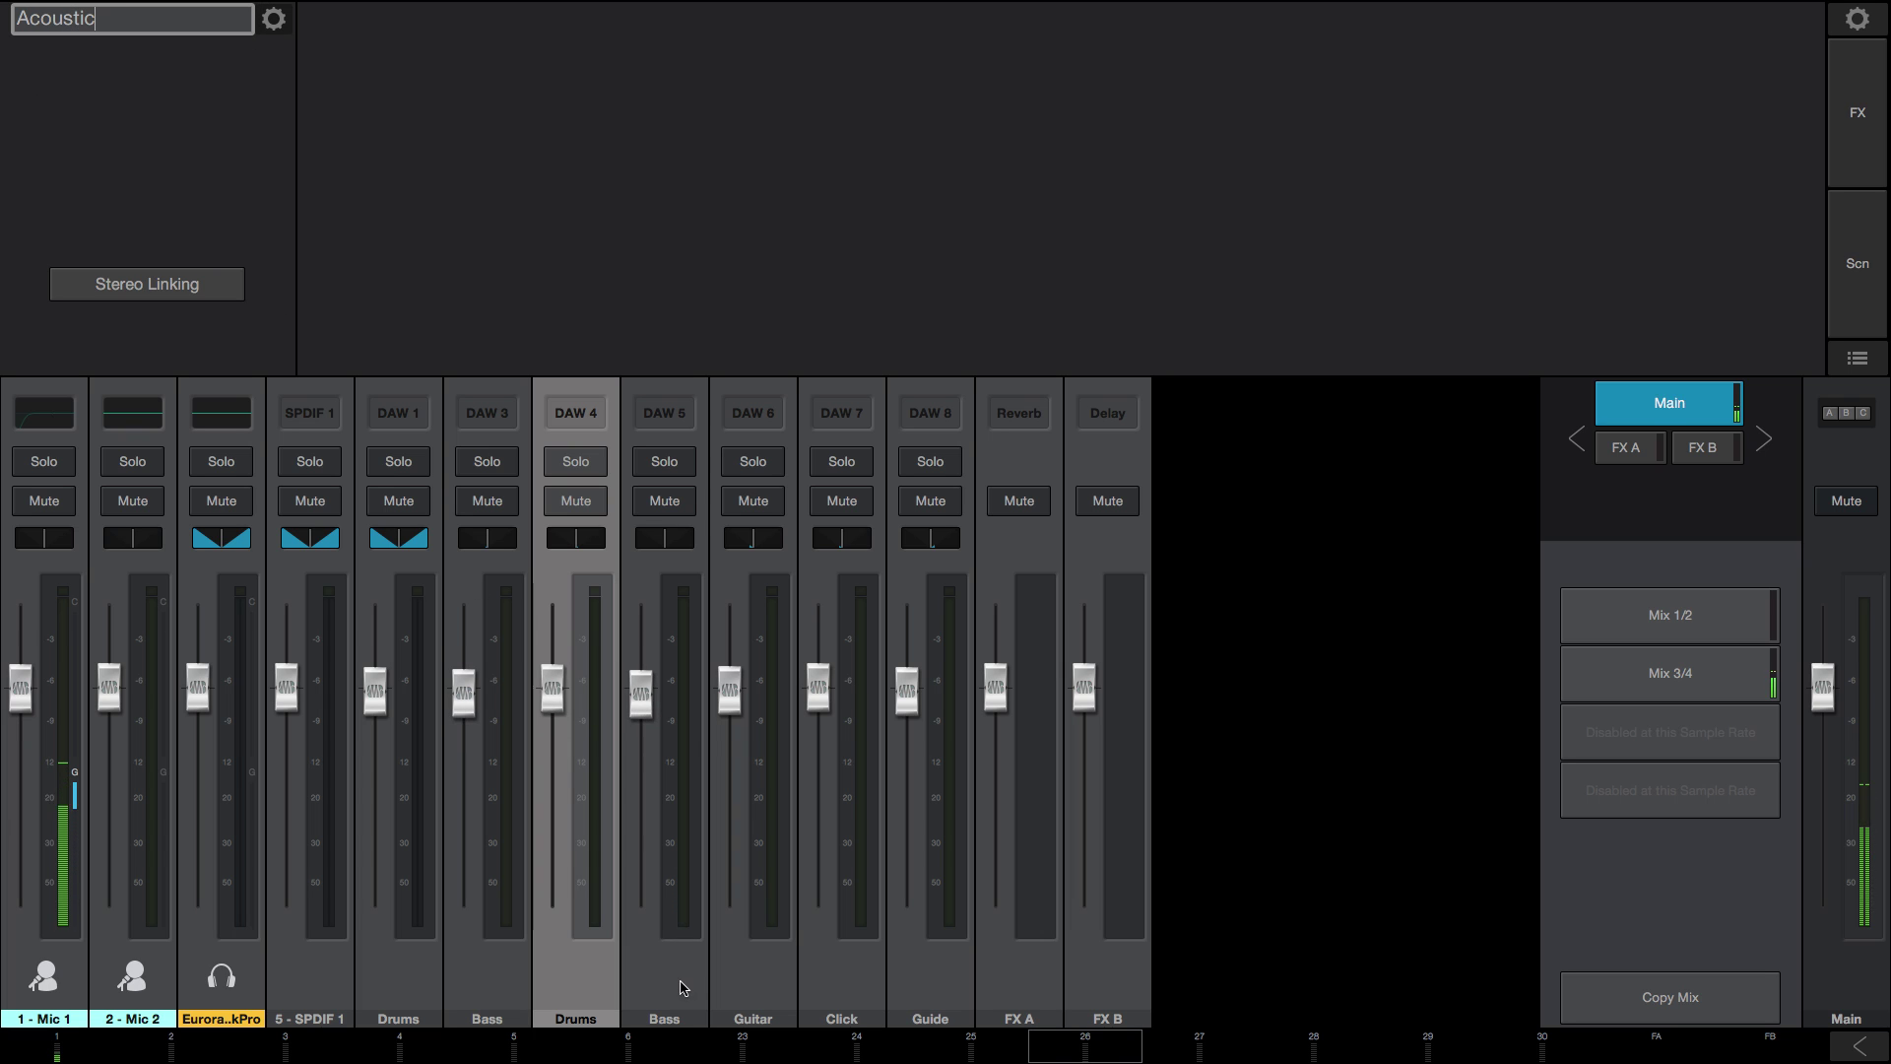
left_click(636, 914)
double_click(65, 28)
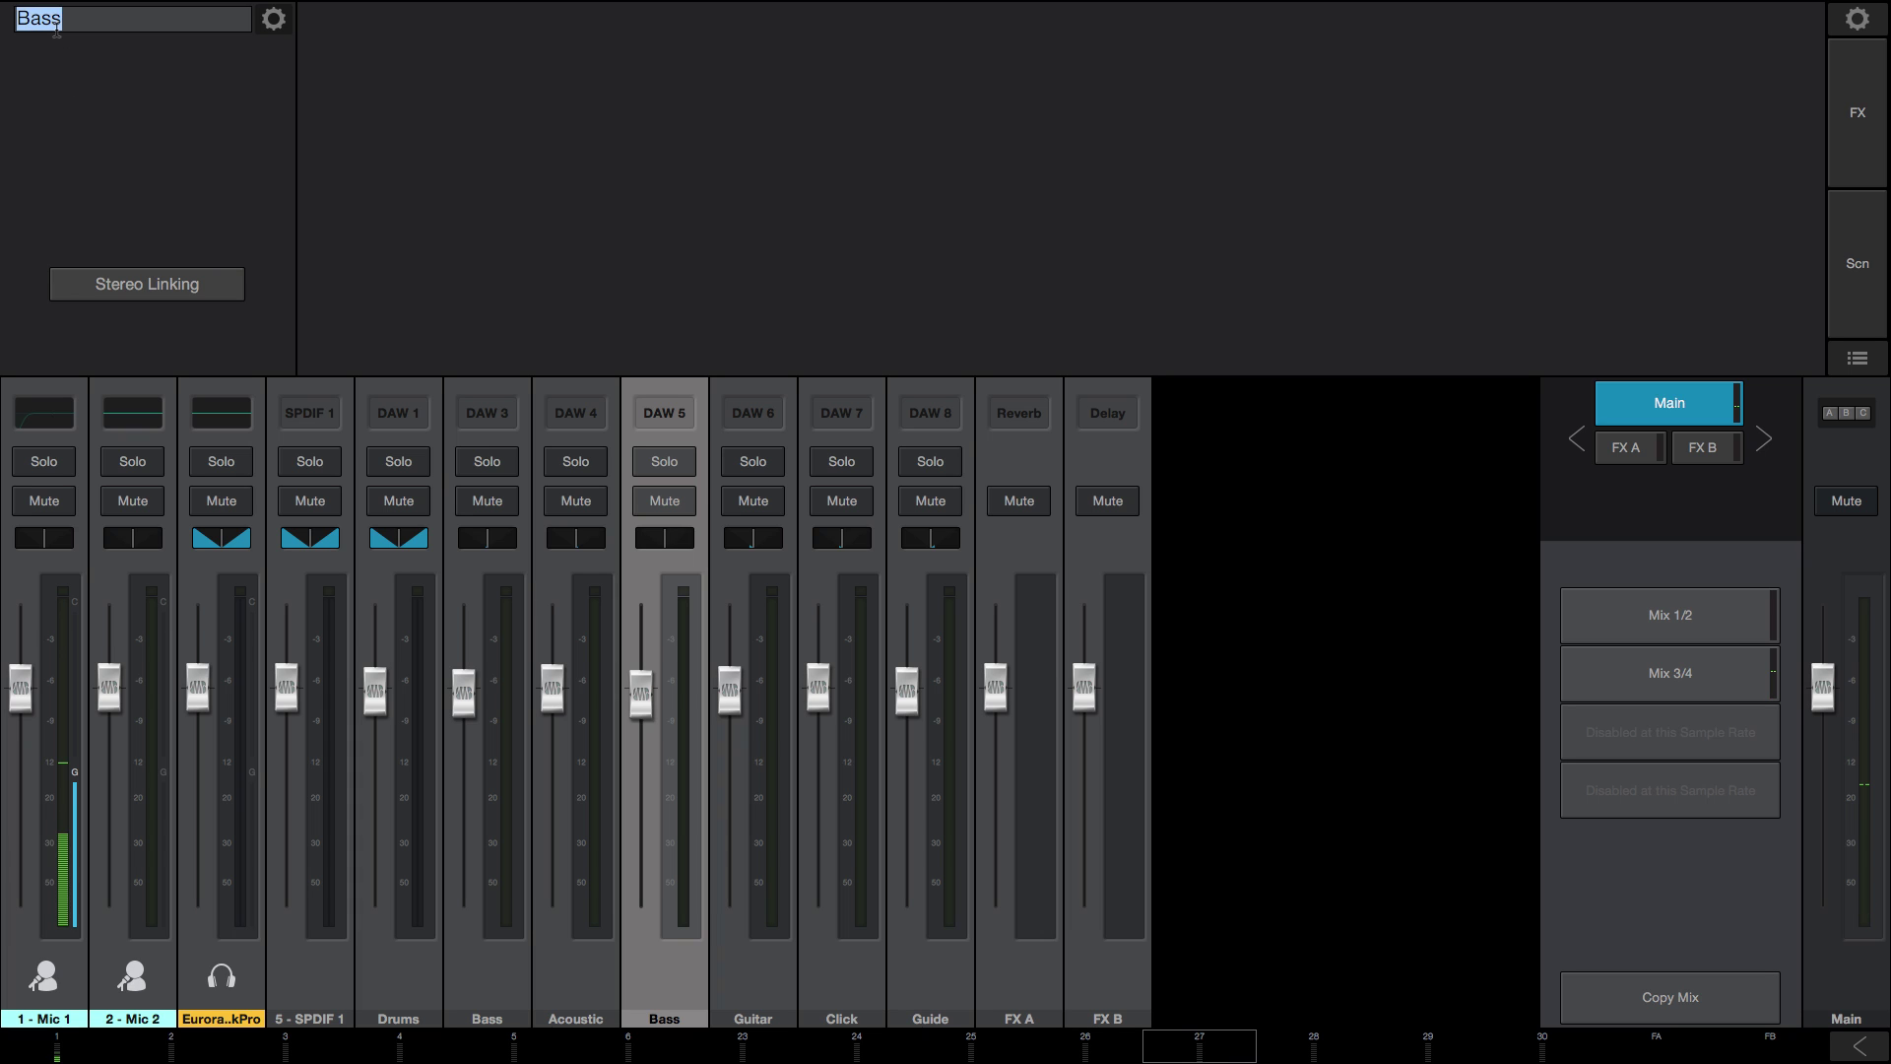
type("Electric 1")
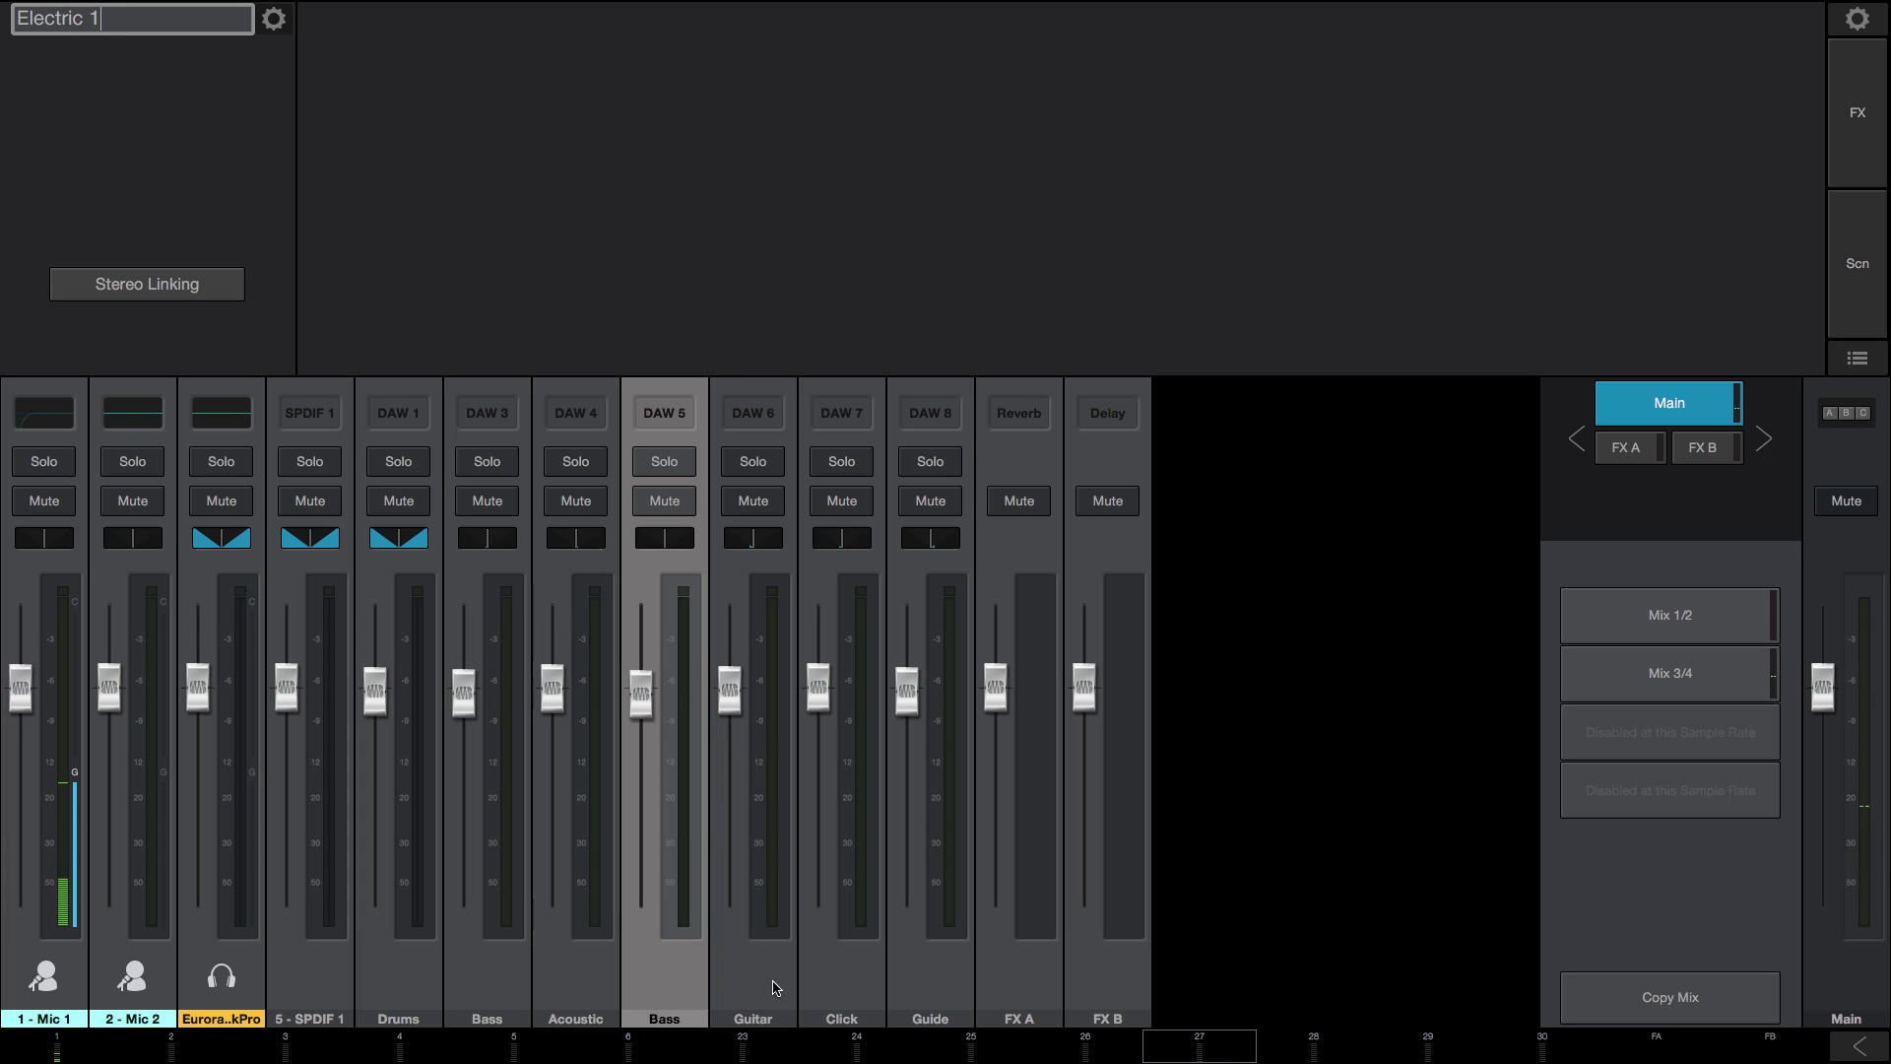
- Rename the DAW 6 channel as Electic 2
left_click(711, 817)
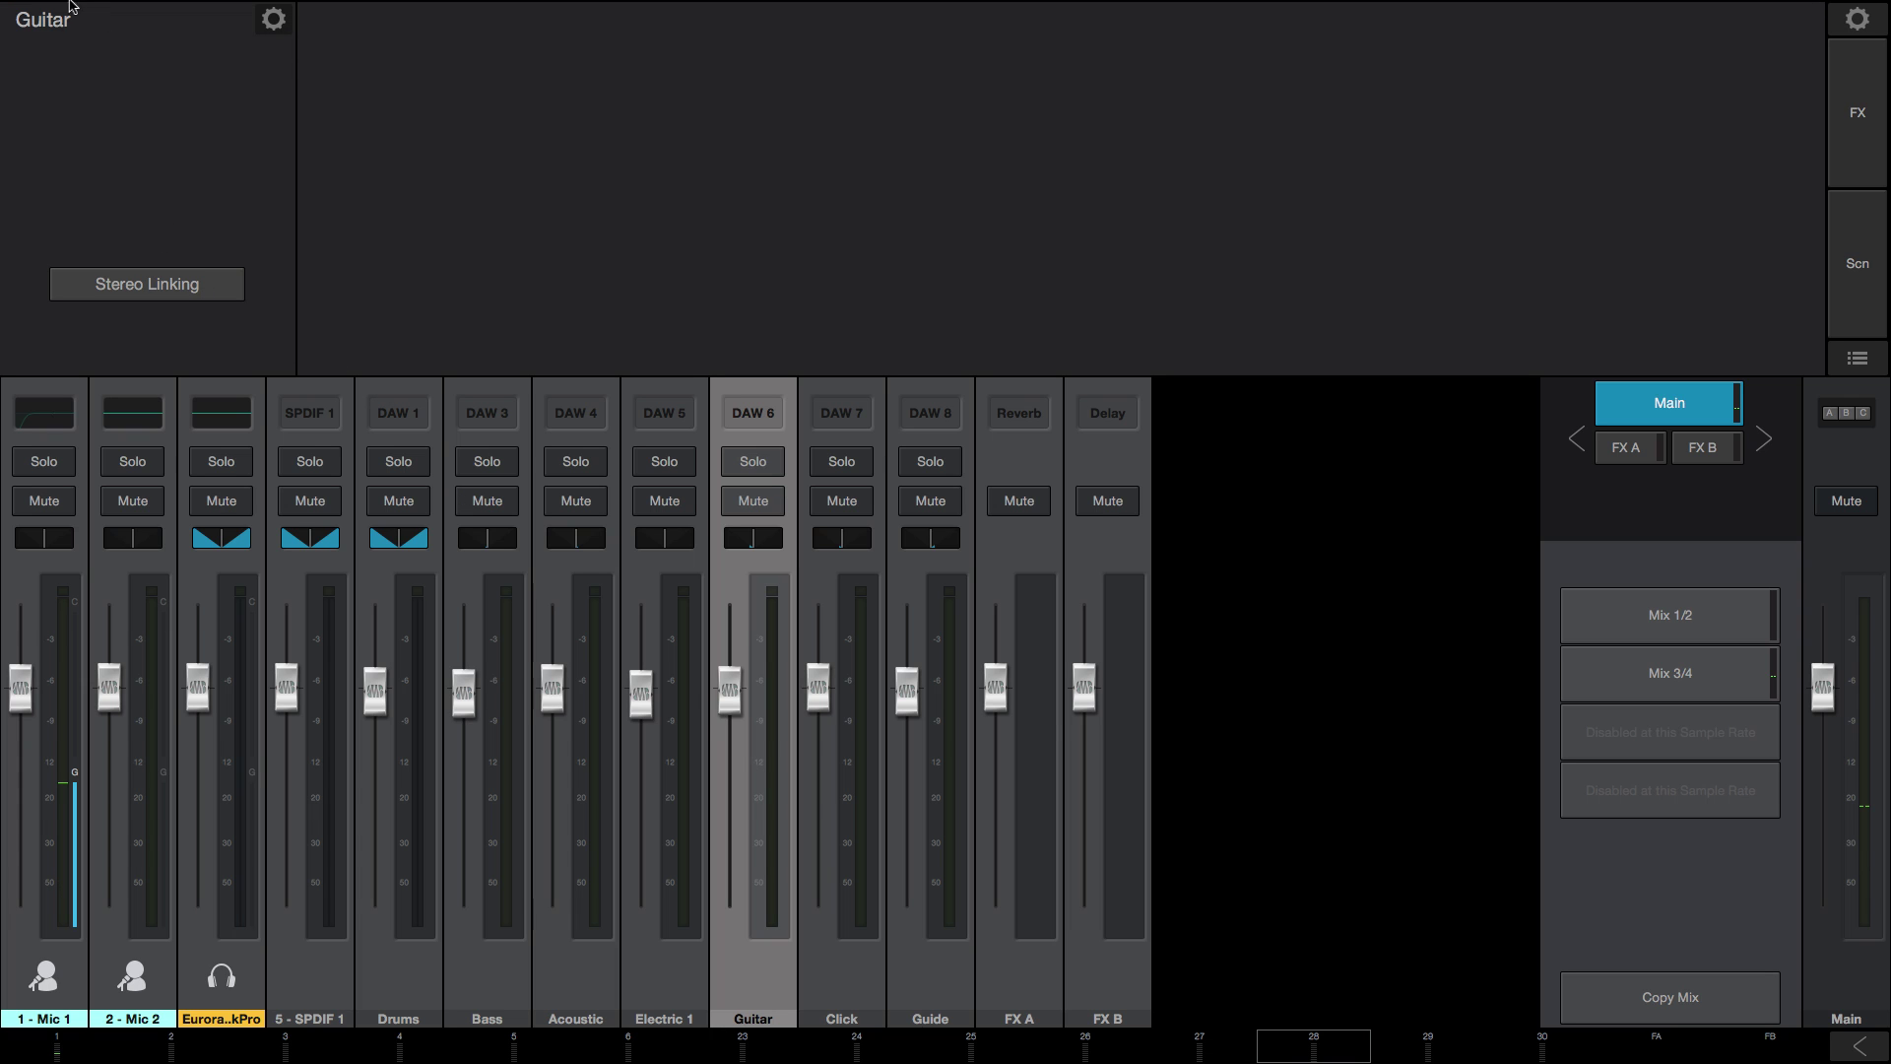
left_click(41, 34)
type("E")
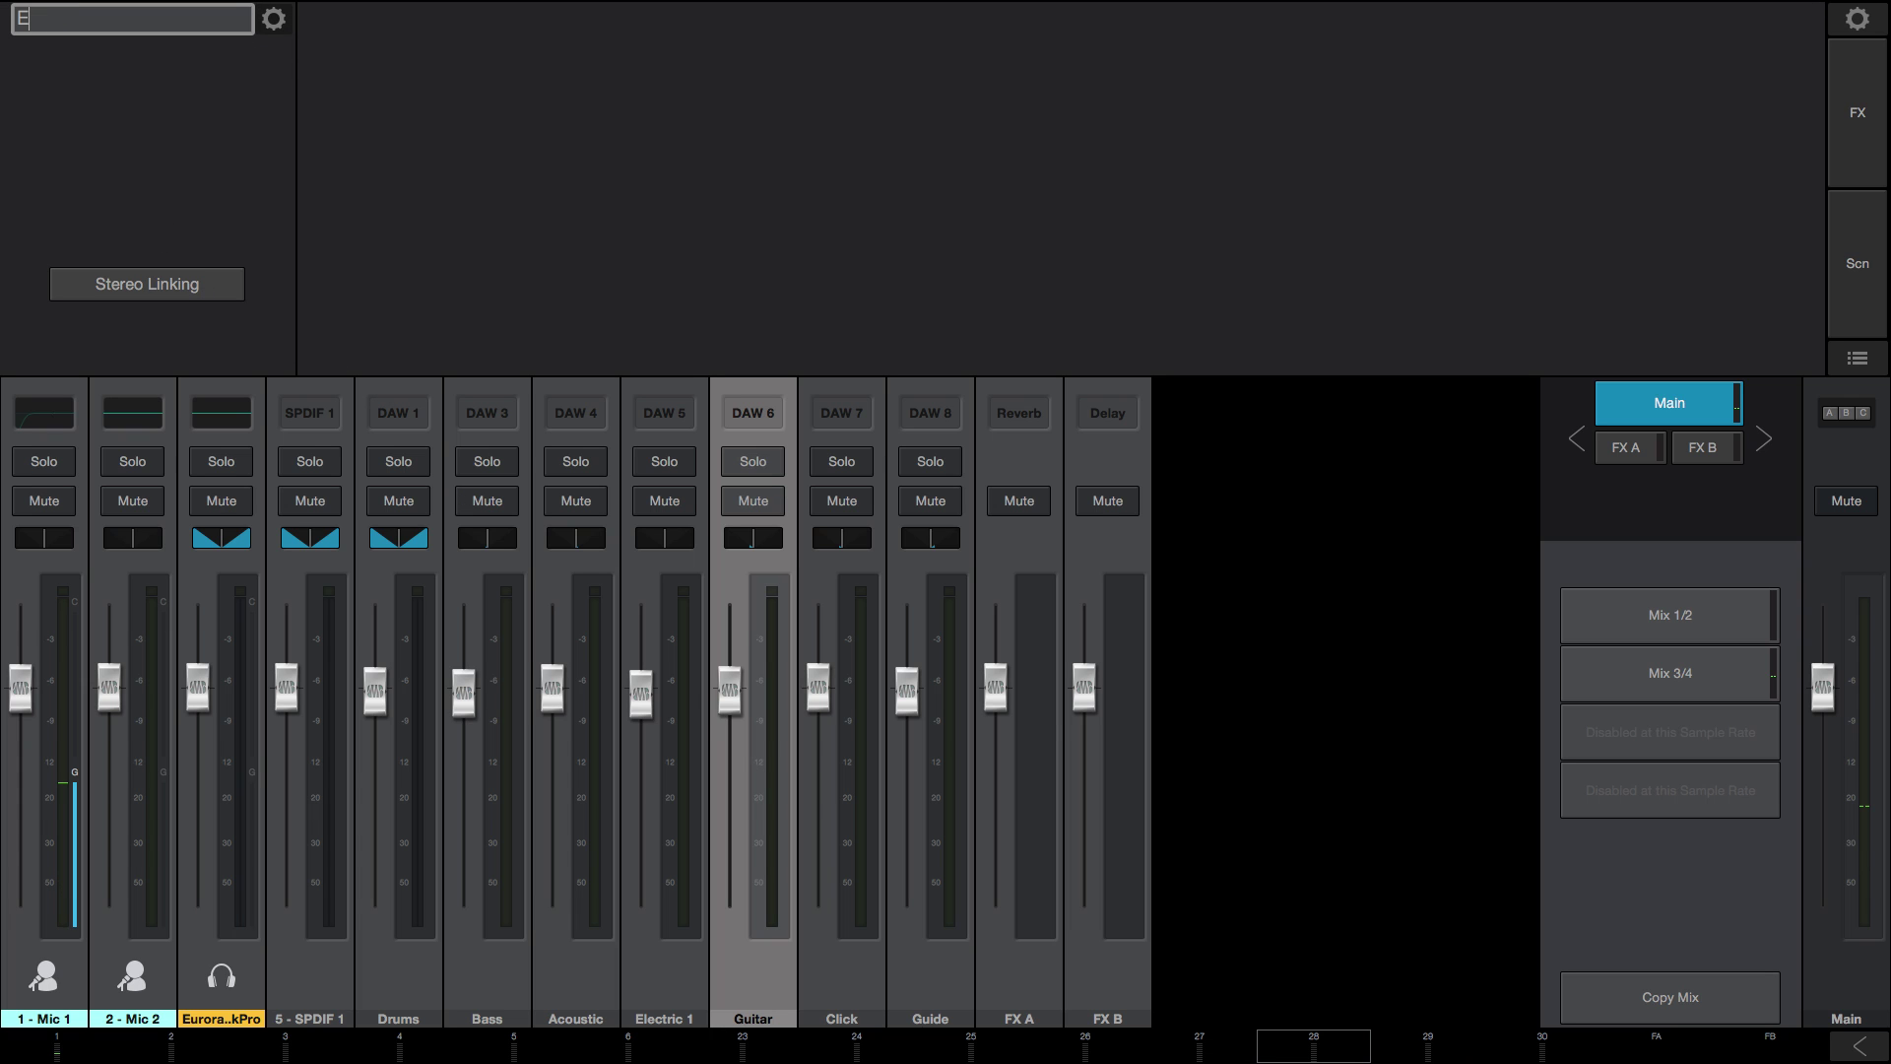
type("le")
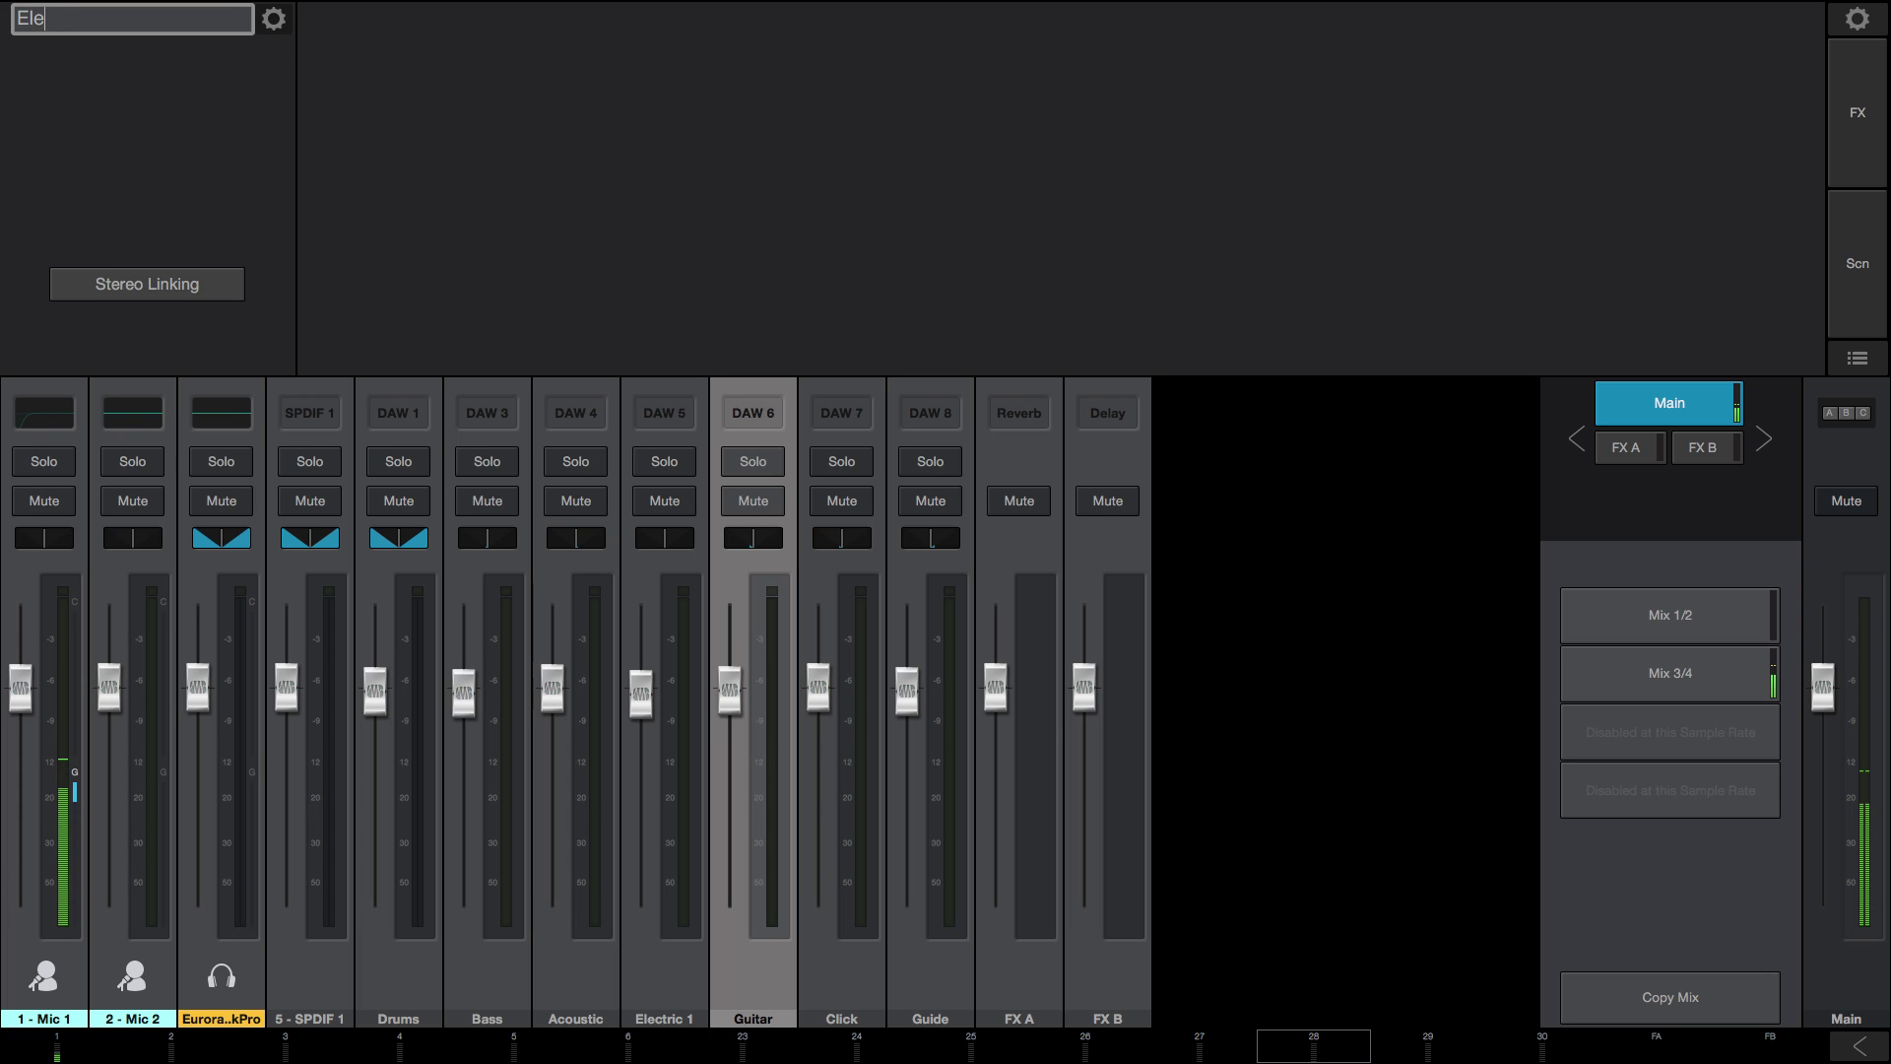
type("ctic 2")
- Stereo-link the DAW 7 channel with DAW 8 and rename the linked channel as Piano
left_click(865, 1015)
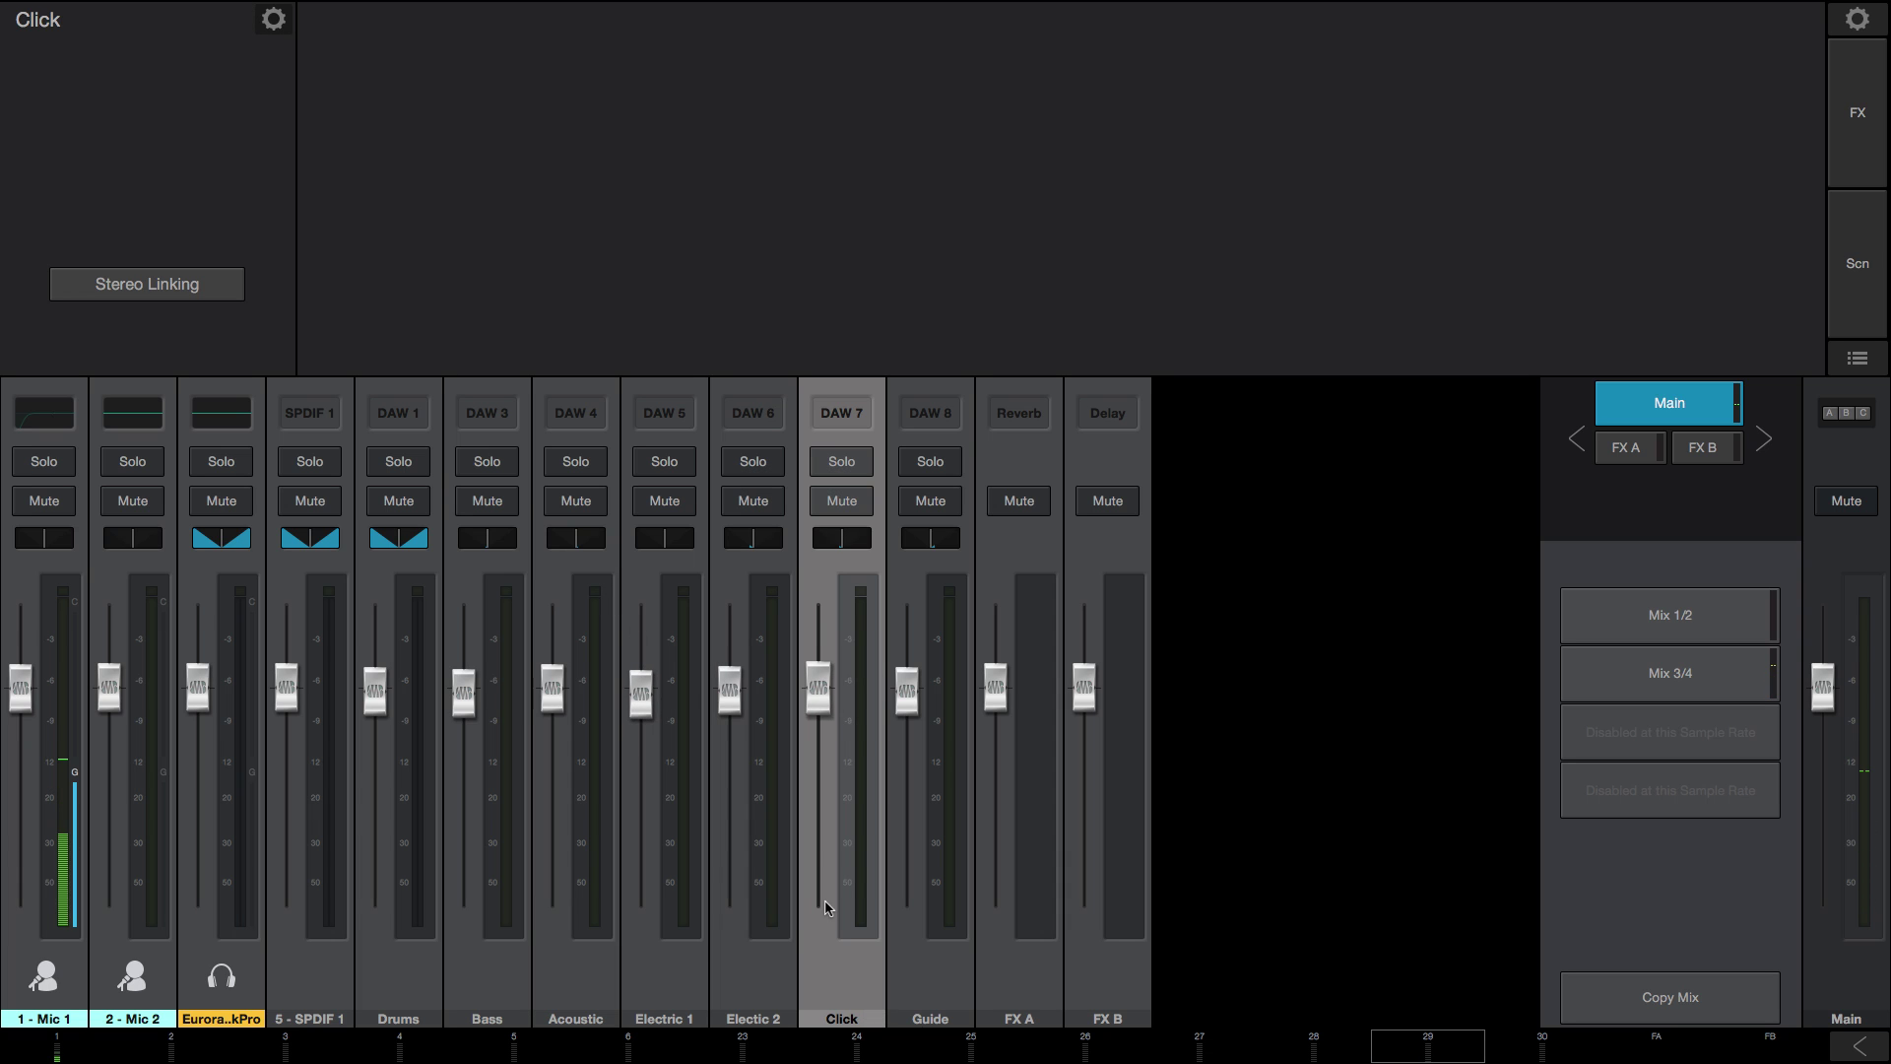
key("ctrl+Left")
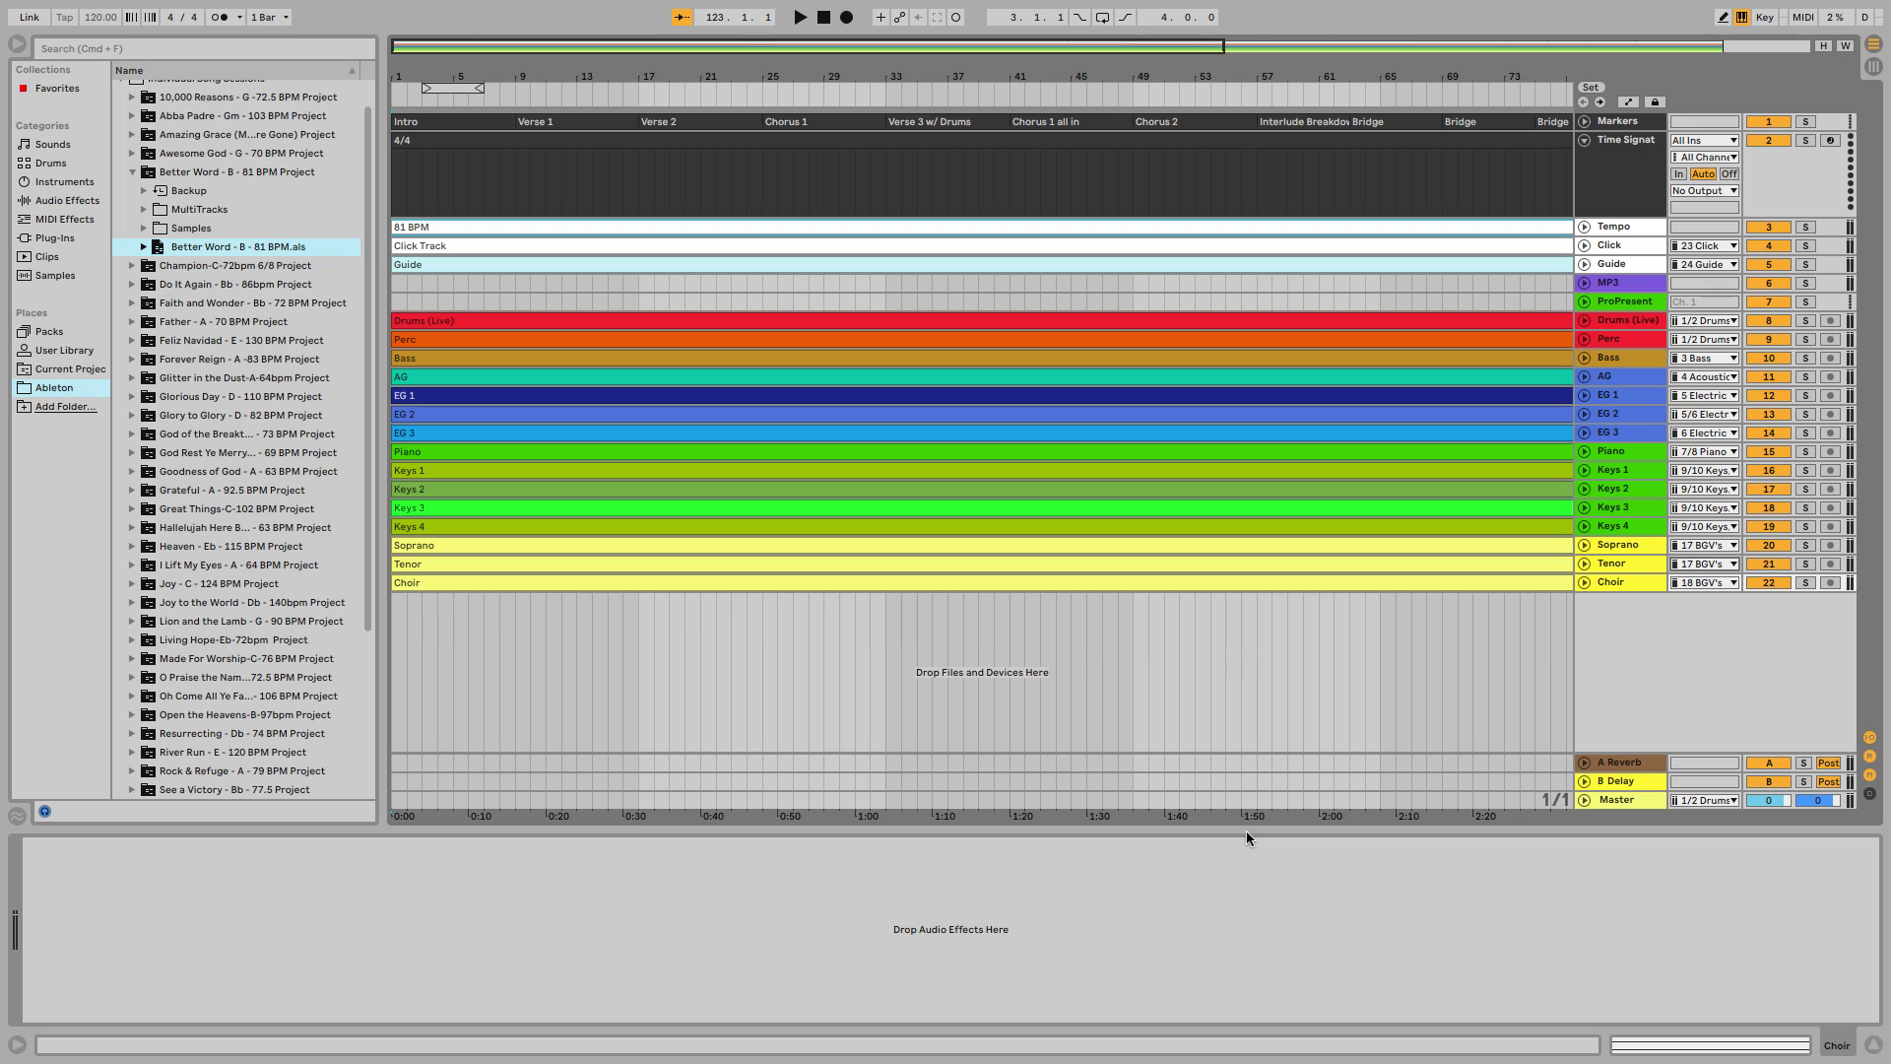
key("ctrl+Right")
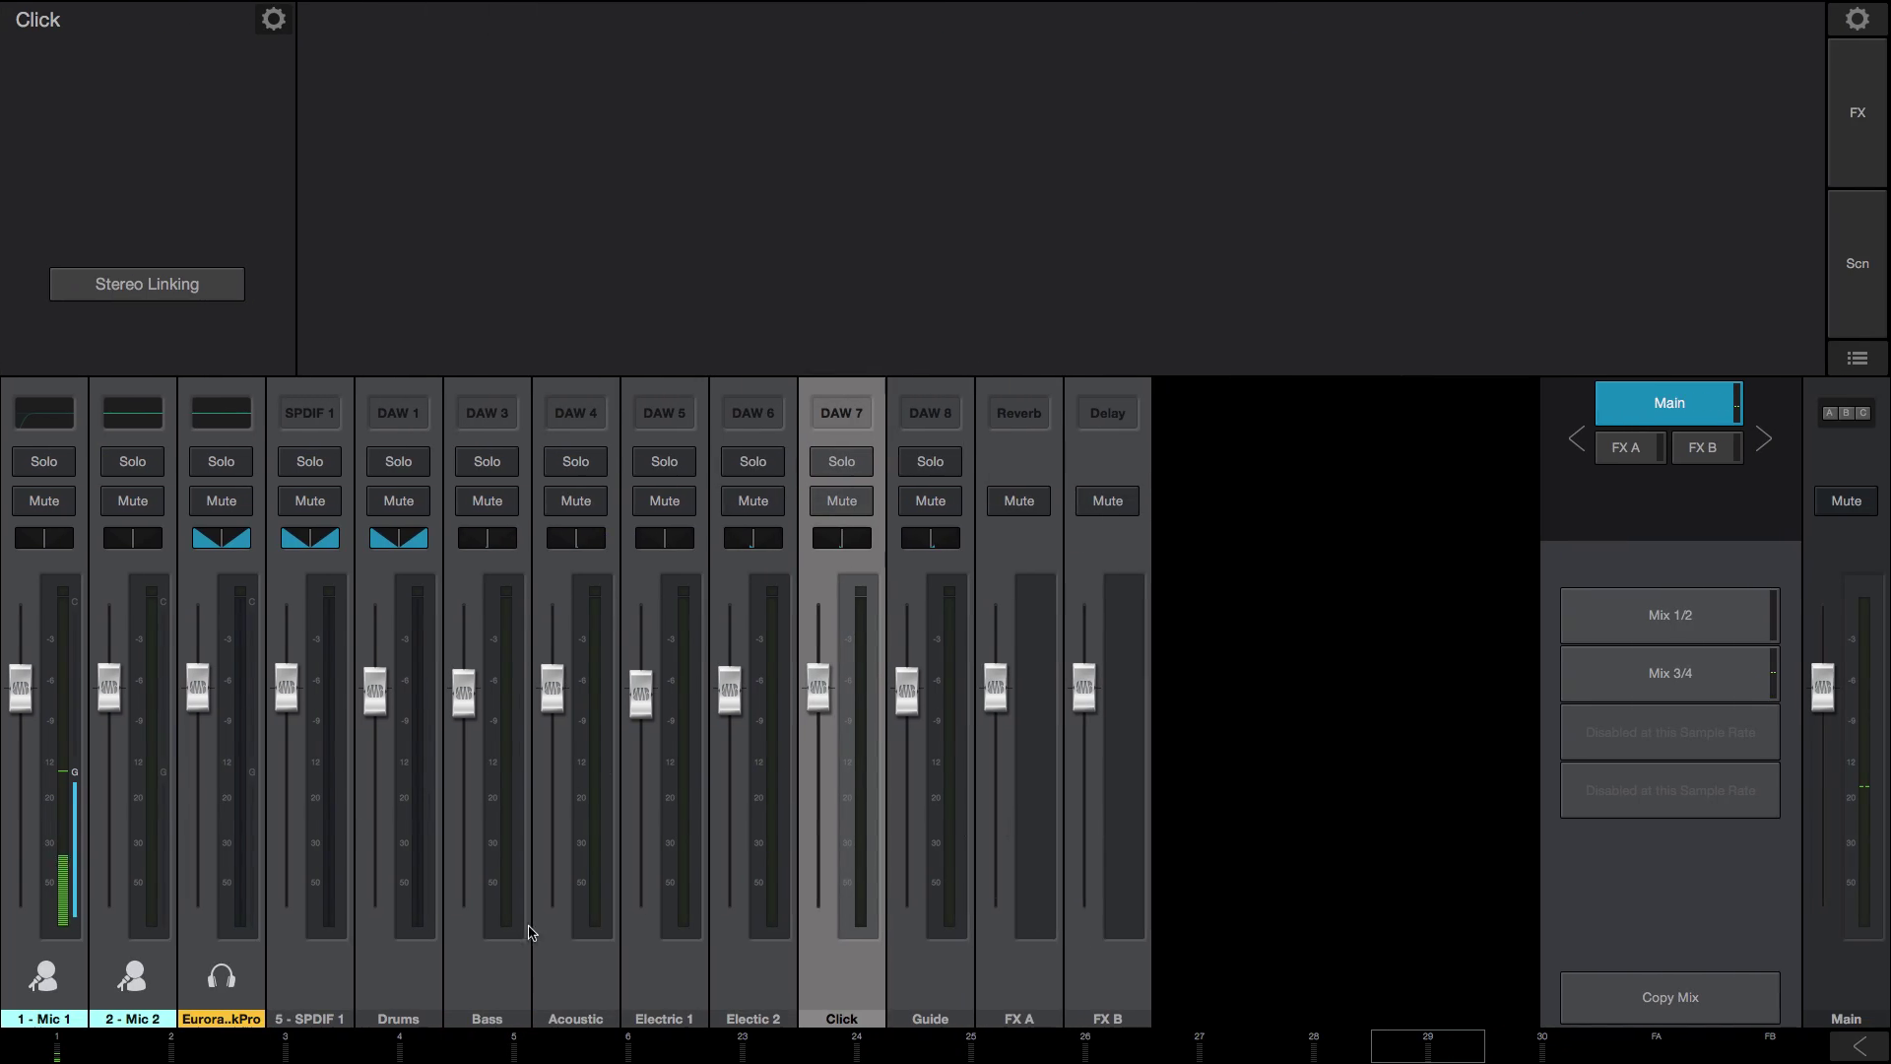
left_click(108, 285)
double_click(53, 22)
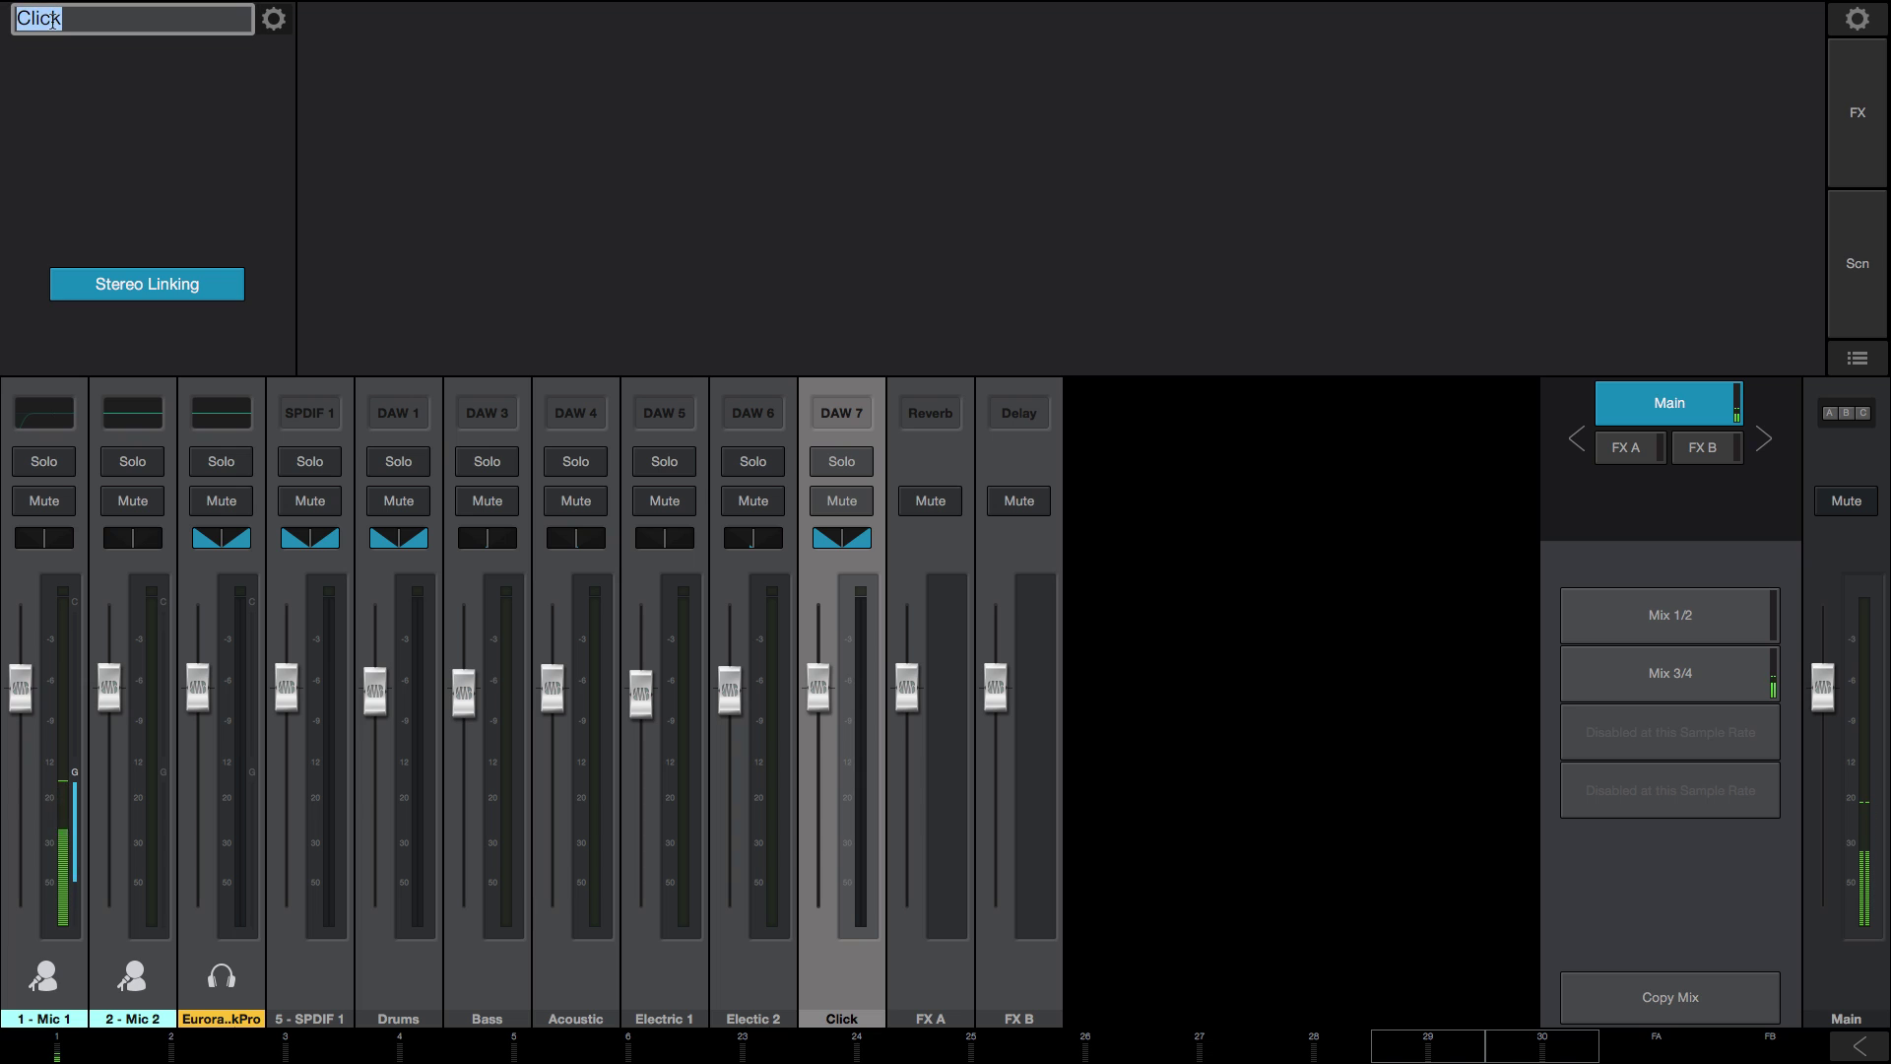
type("Piano")
key("Return")
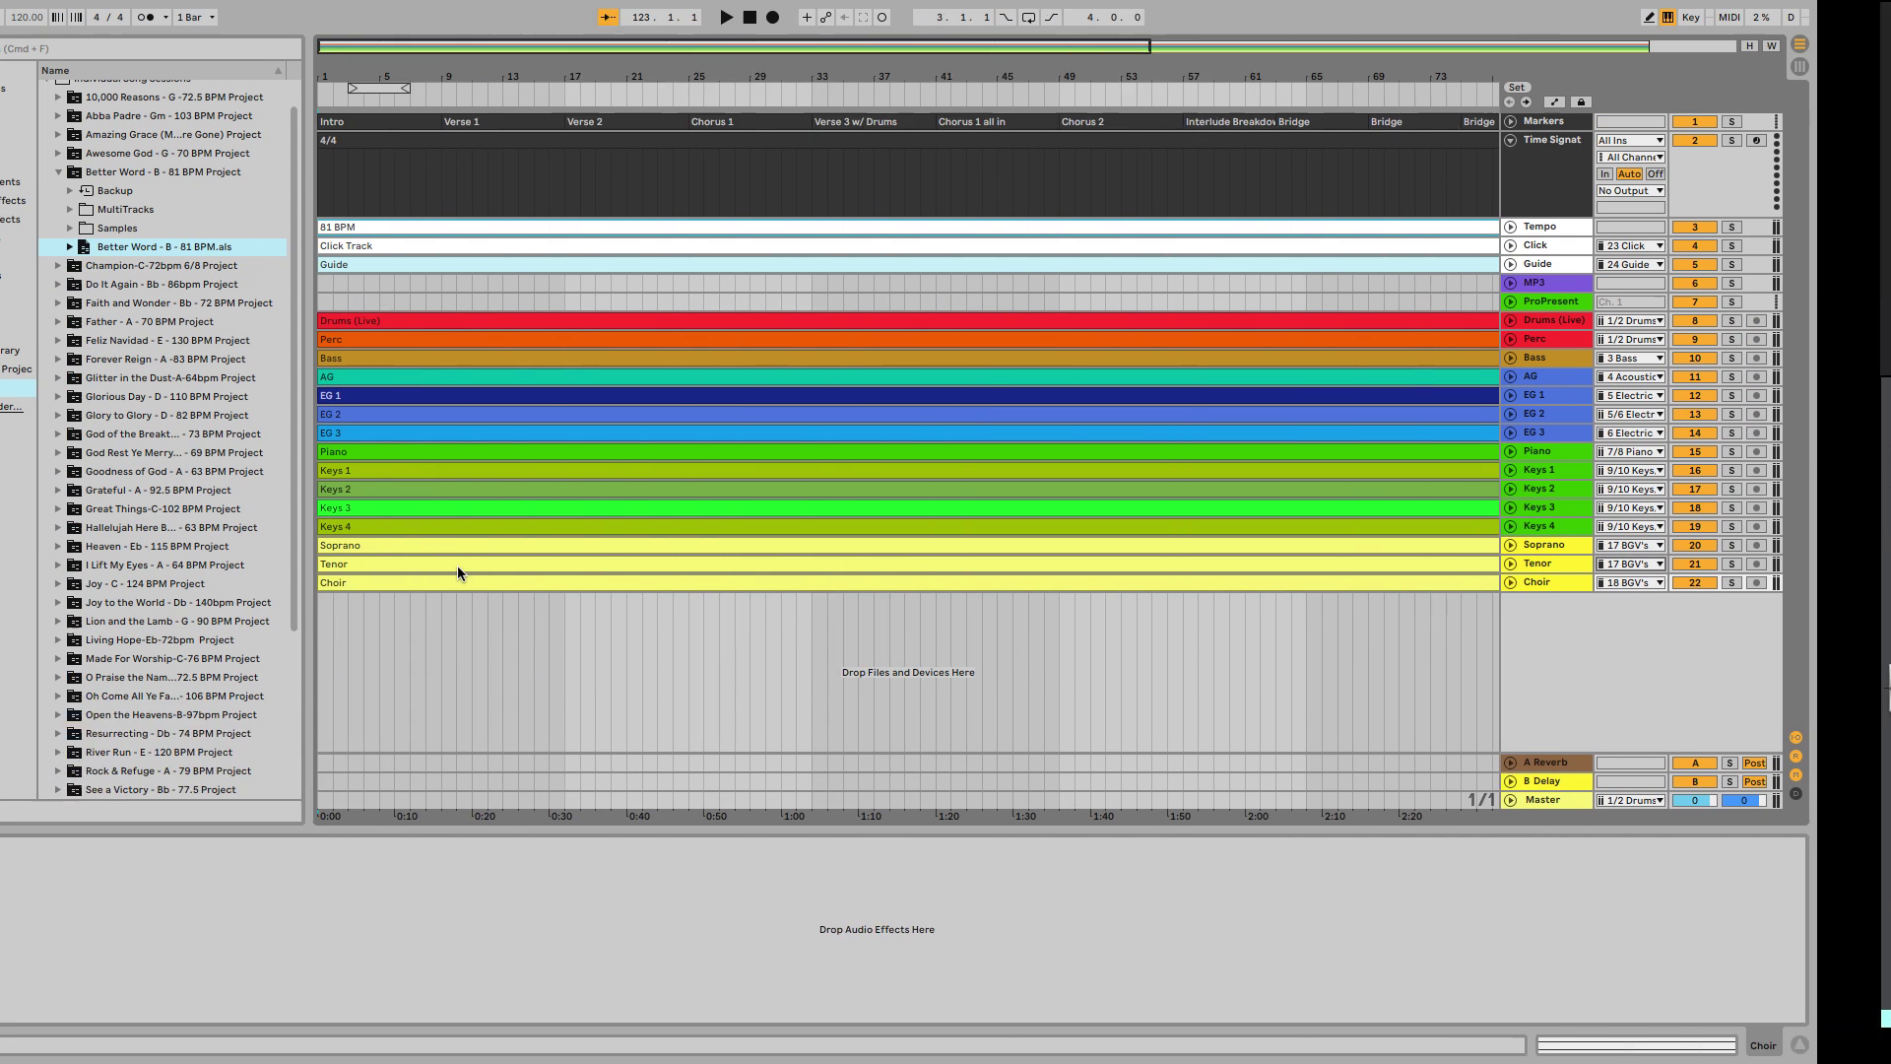
- Play the song from the start in Ableton Live and check the channel meters in the interface mixer
left_click(823, 18)
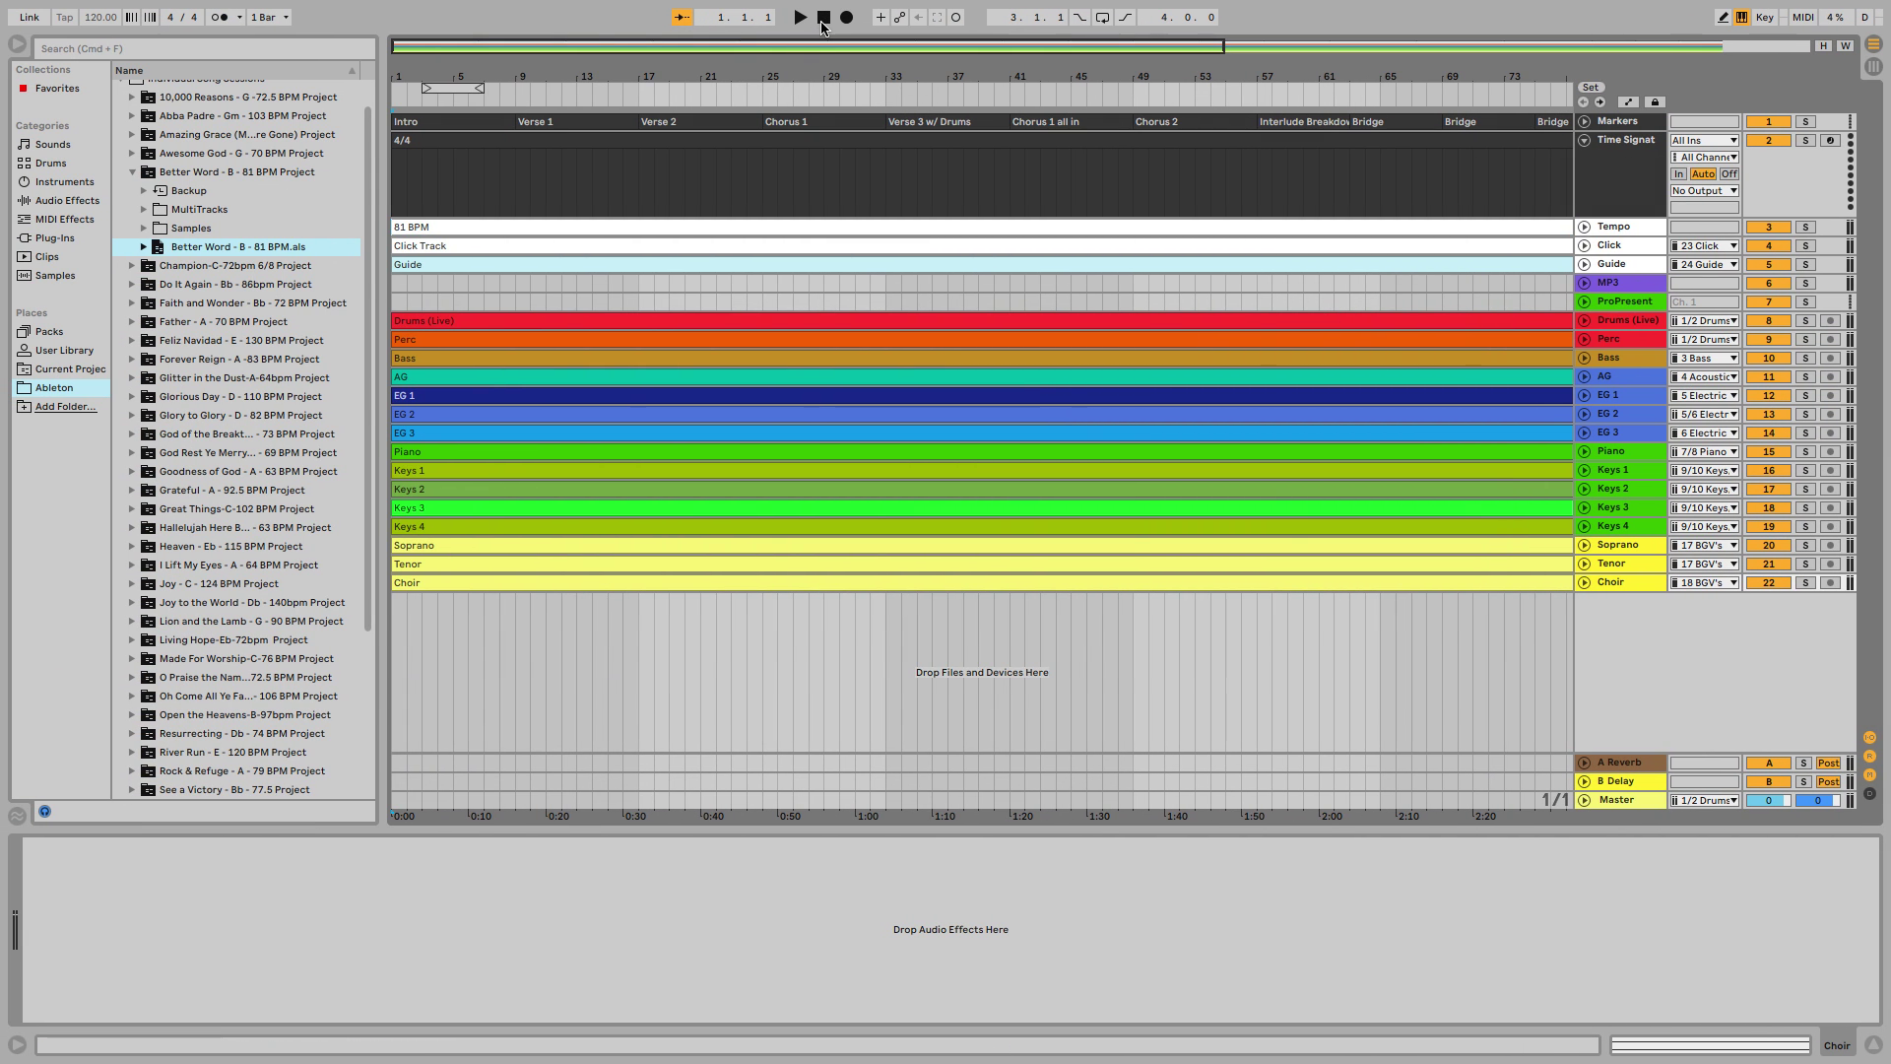
left_click(799, 18)
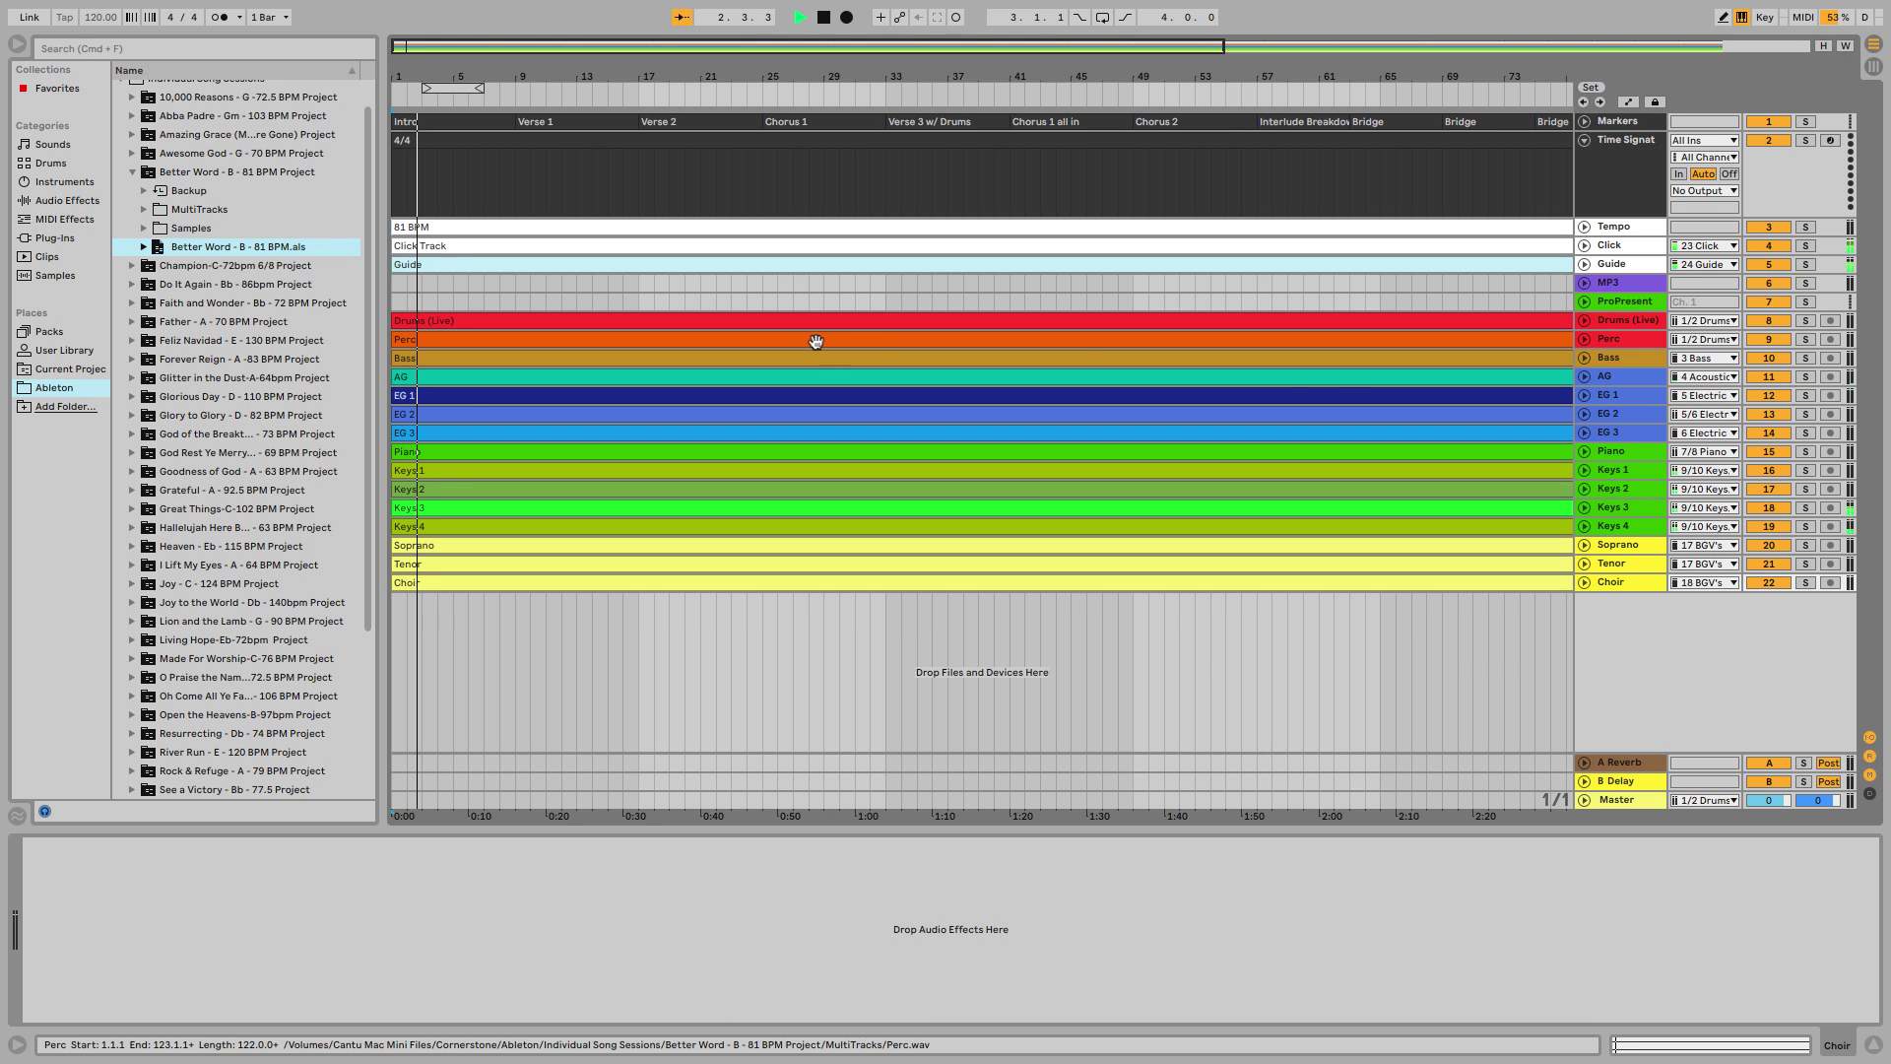
key("ctrl+Right")
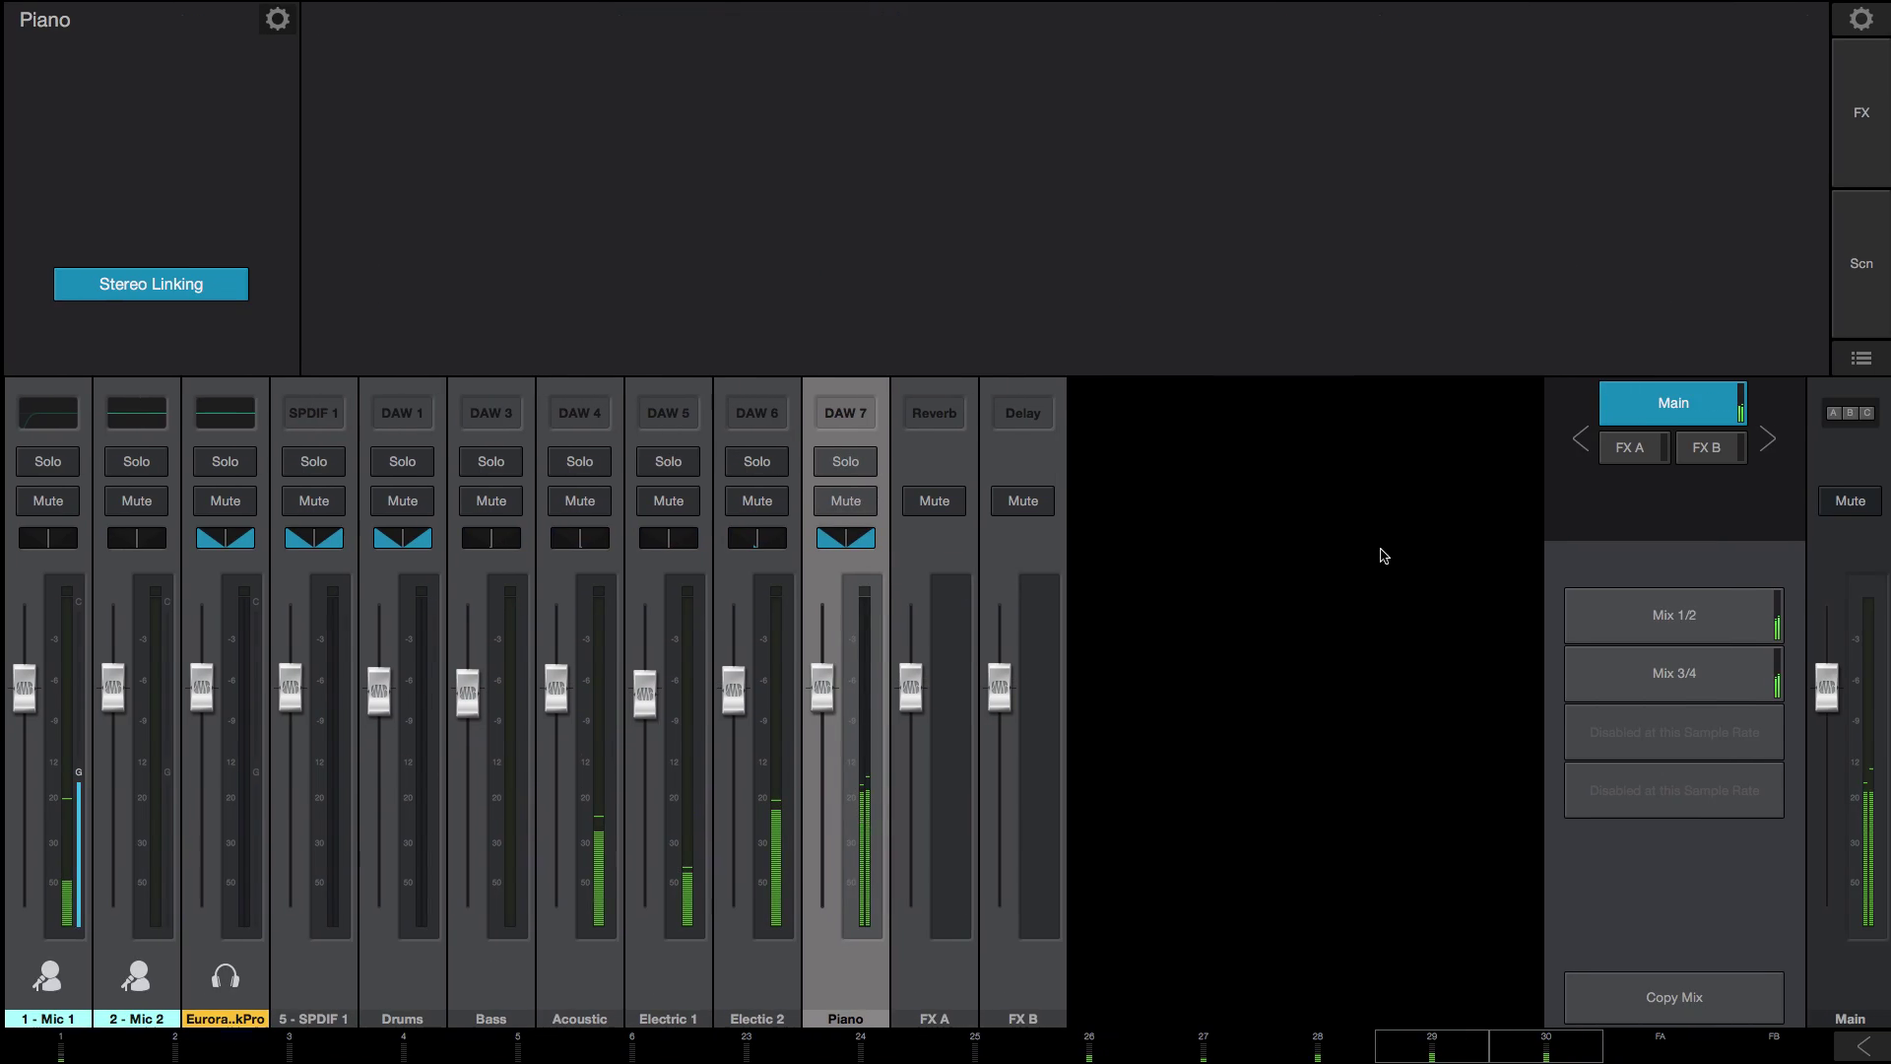
key("ctrl+Left")
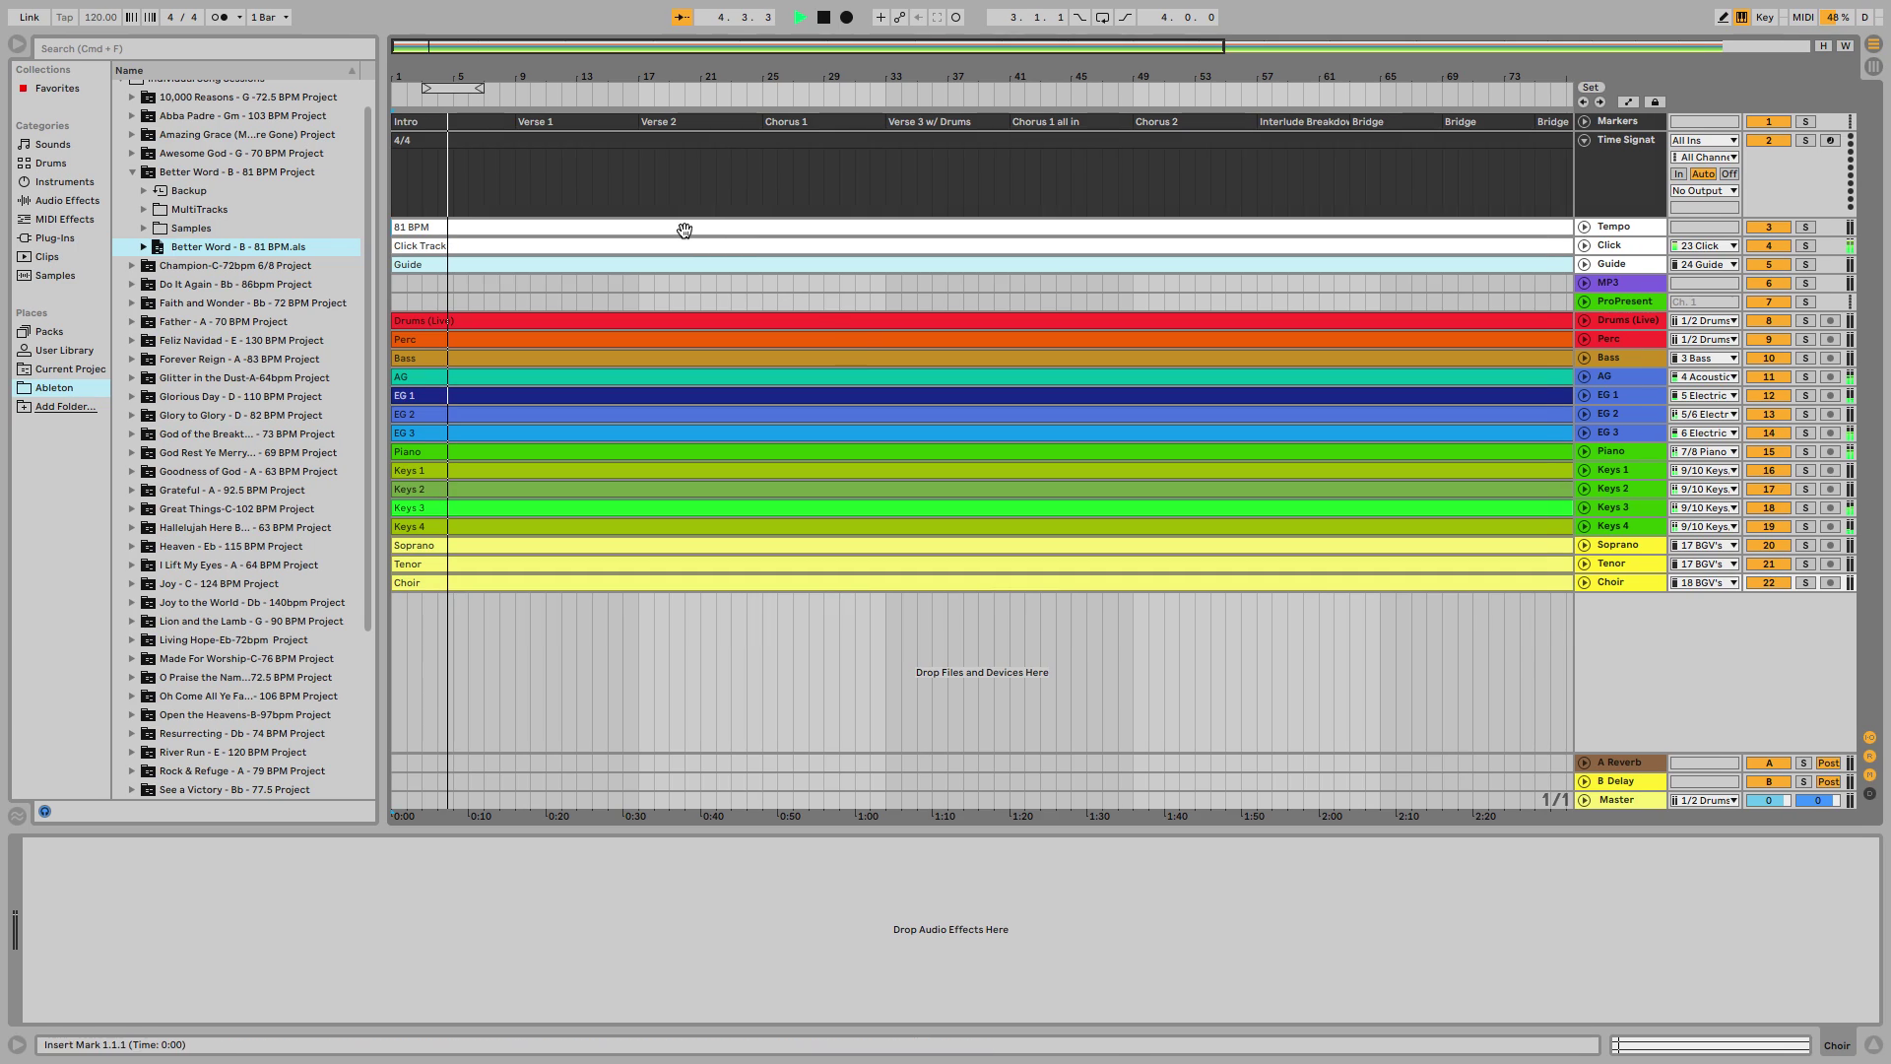
- Make the 81 BPM clip on the Tempo track the tempo leader, and return to the interface mixer to check the levels
double_click(684, 229)
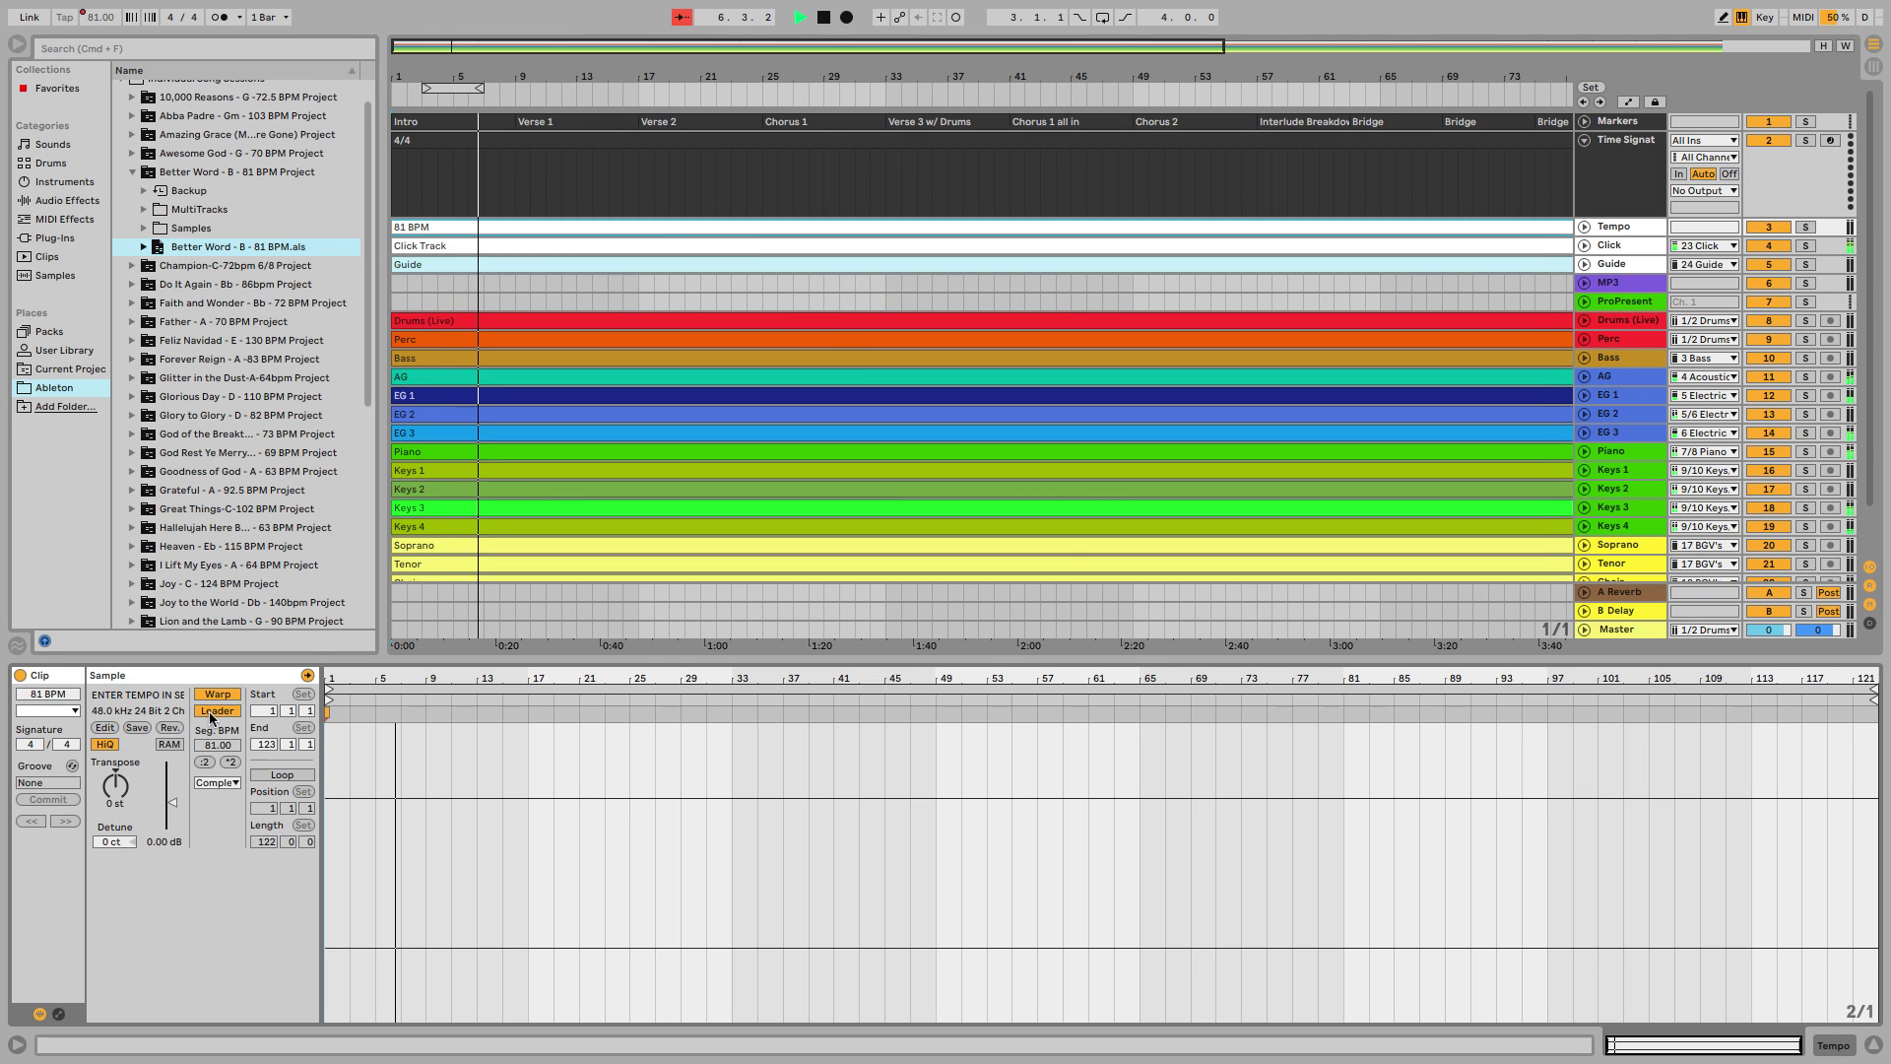
key("ctrl+Right")
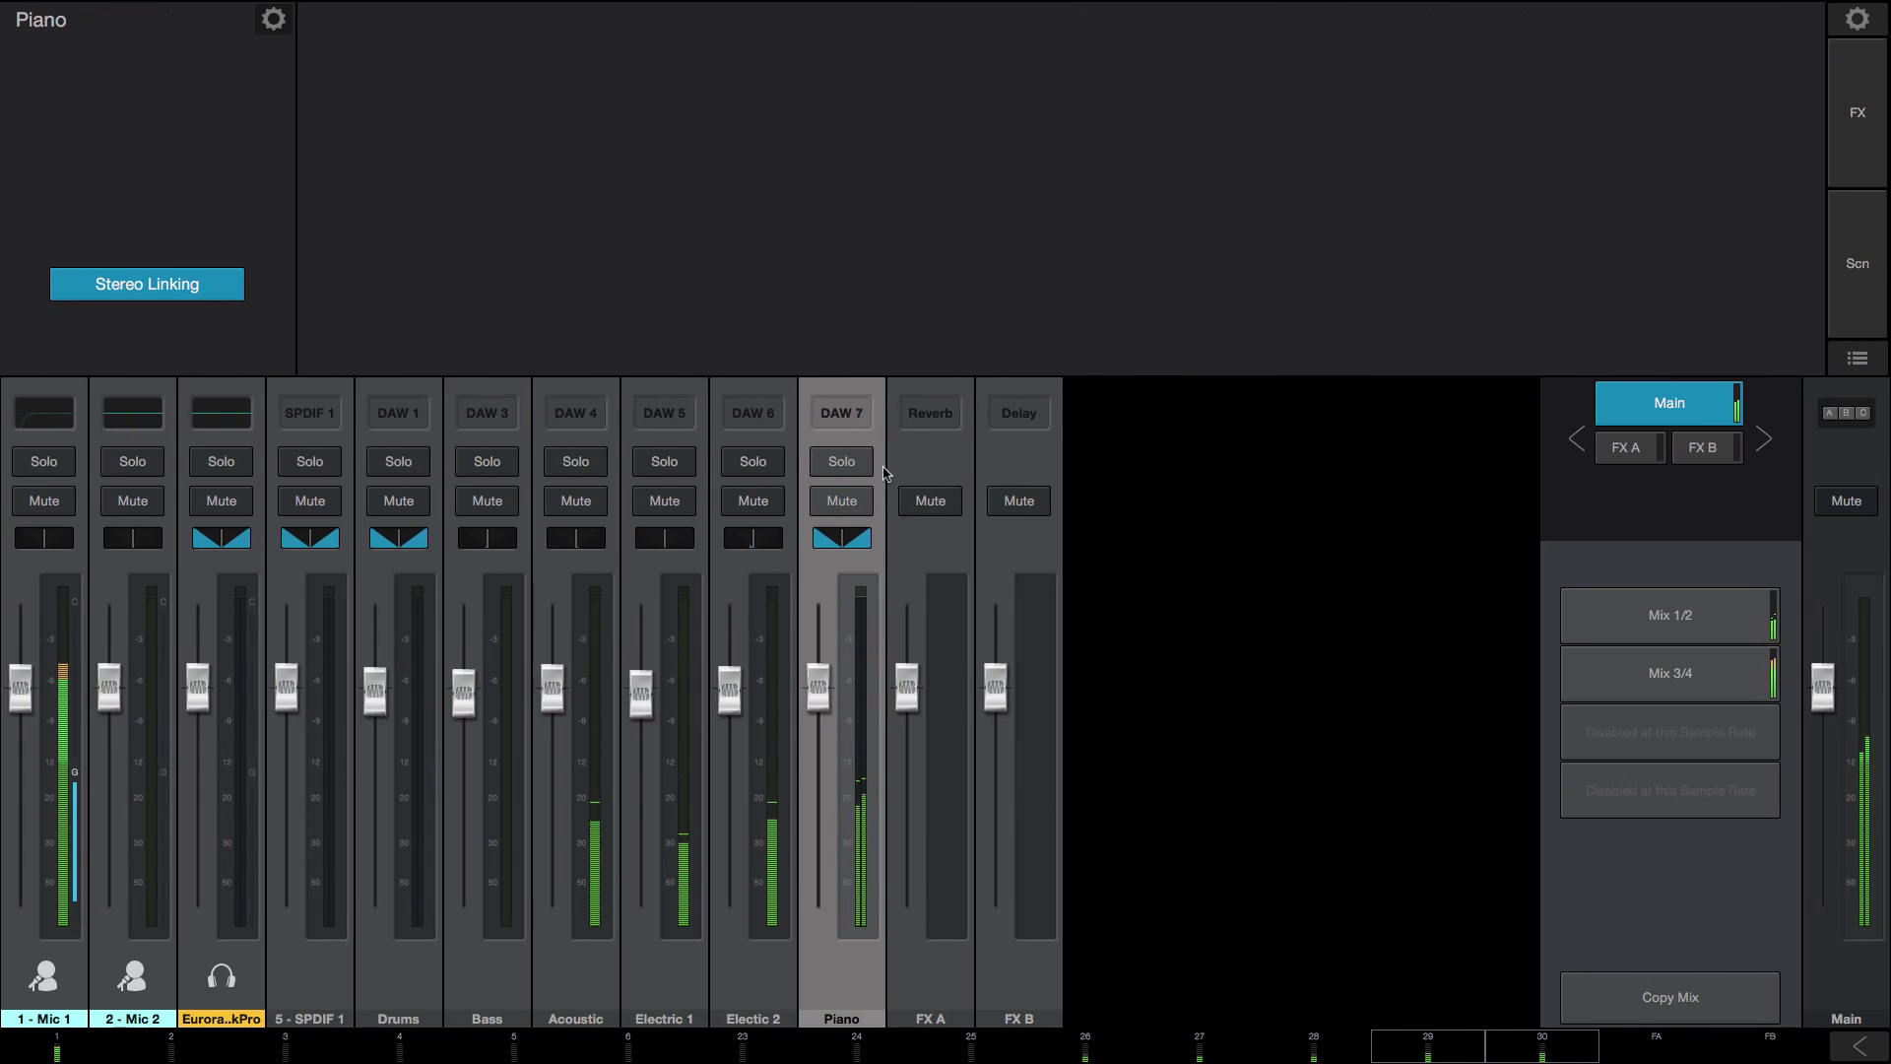
- Mute and unmute the Piano, Electic 2 and Drums channels in the interface mixer, and briefly solo Drums
key("ctrl+Left")
key("ctrl+Right")
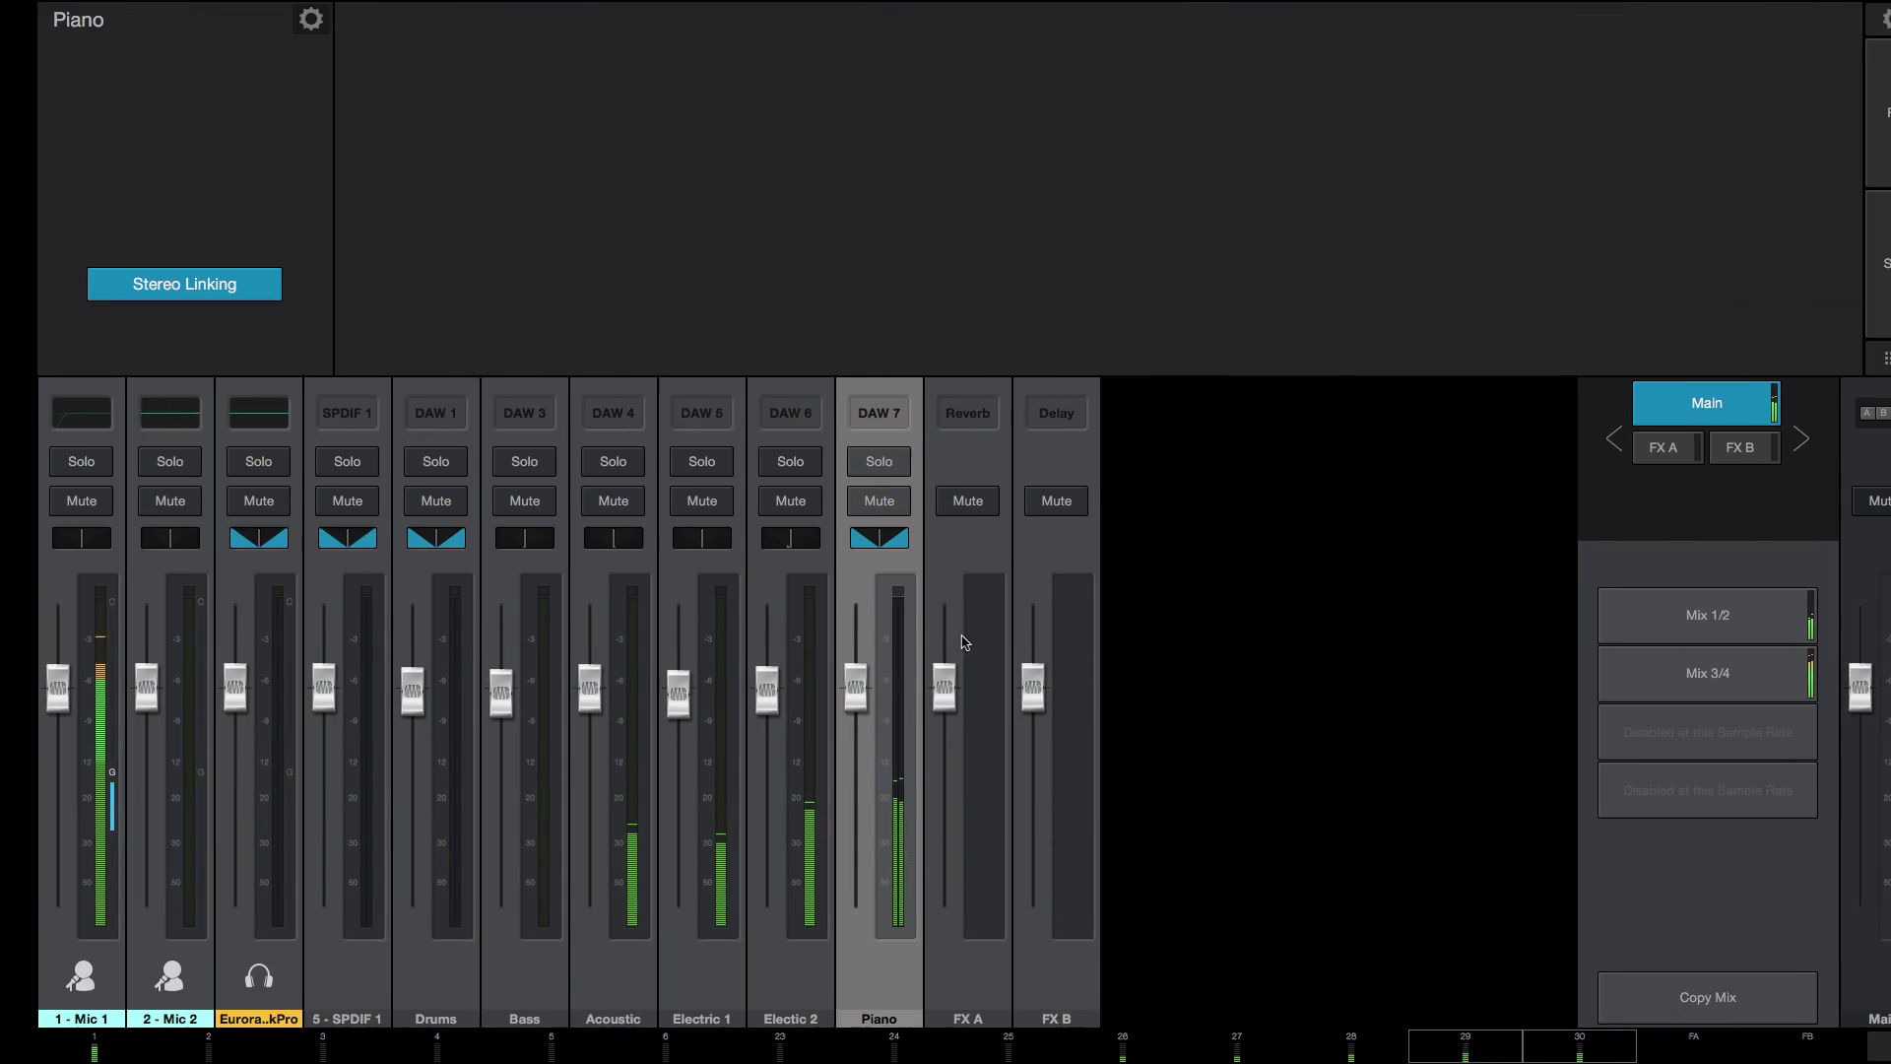
left_click(845, 502)
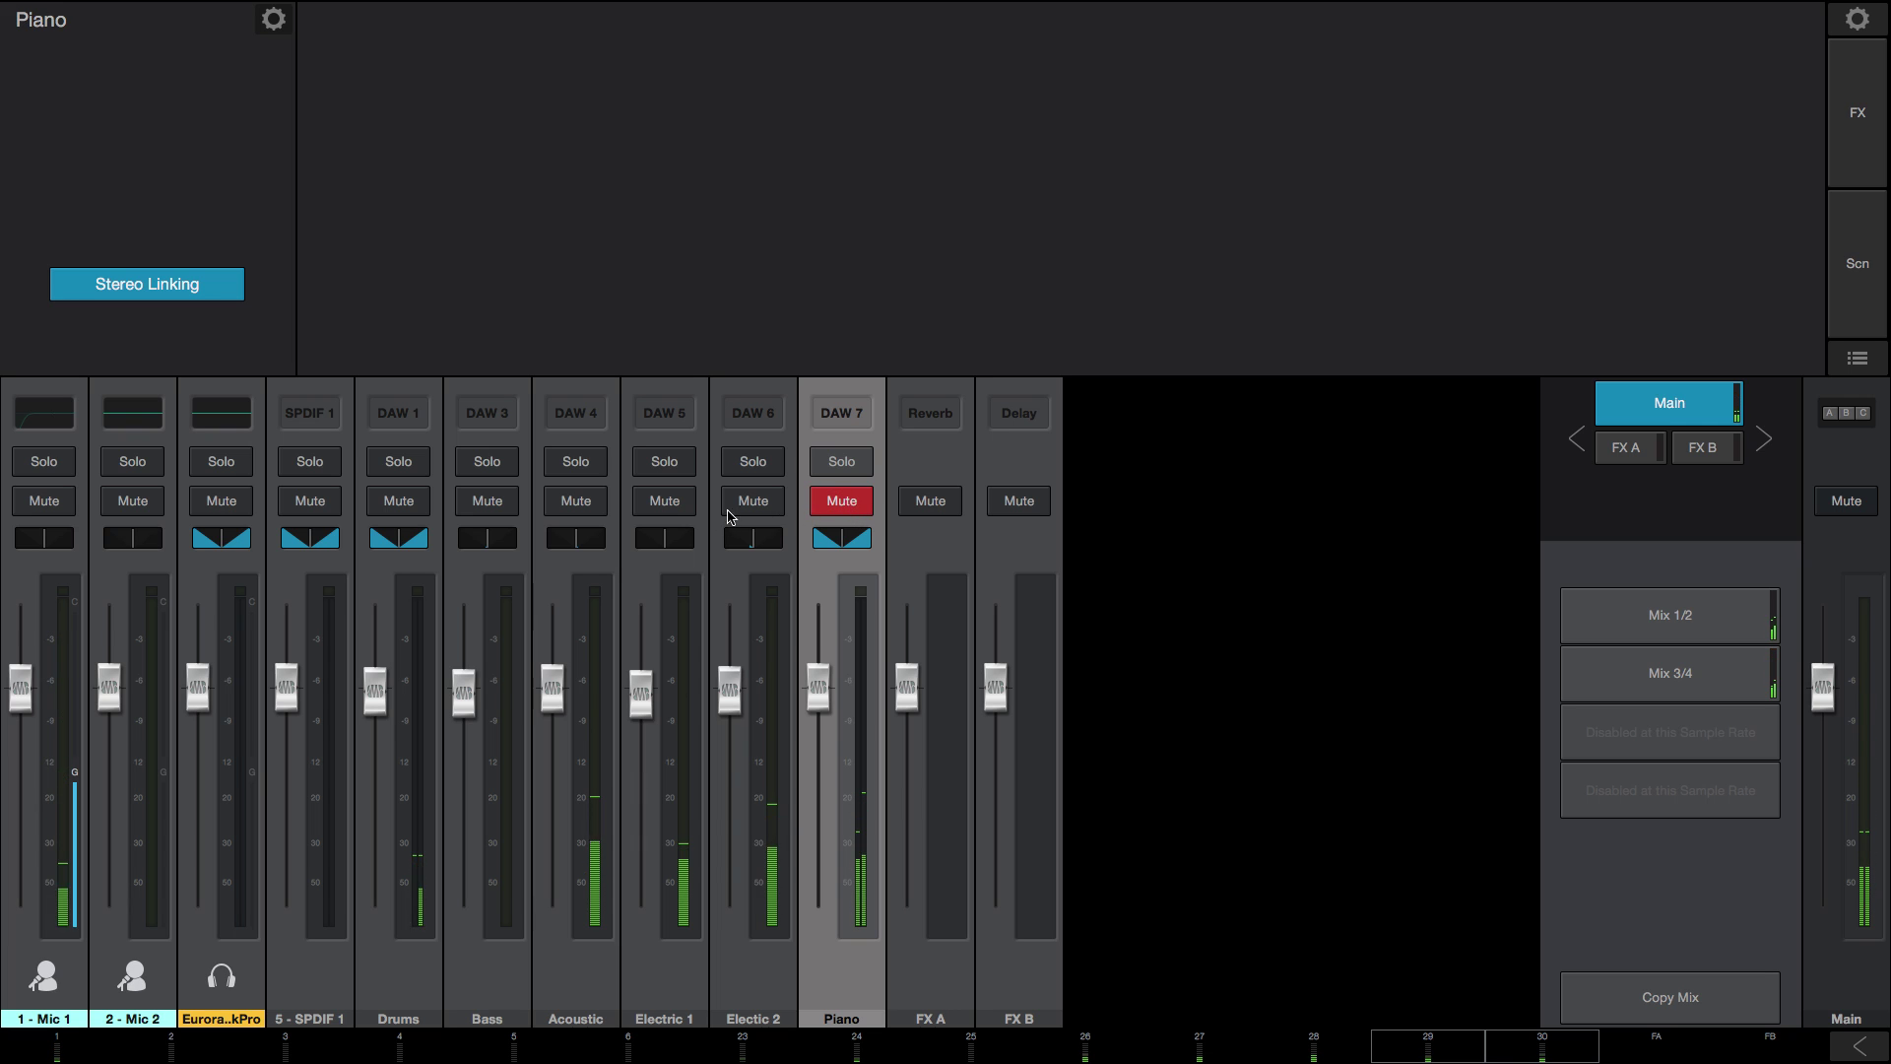
left_click(750, 502)
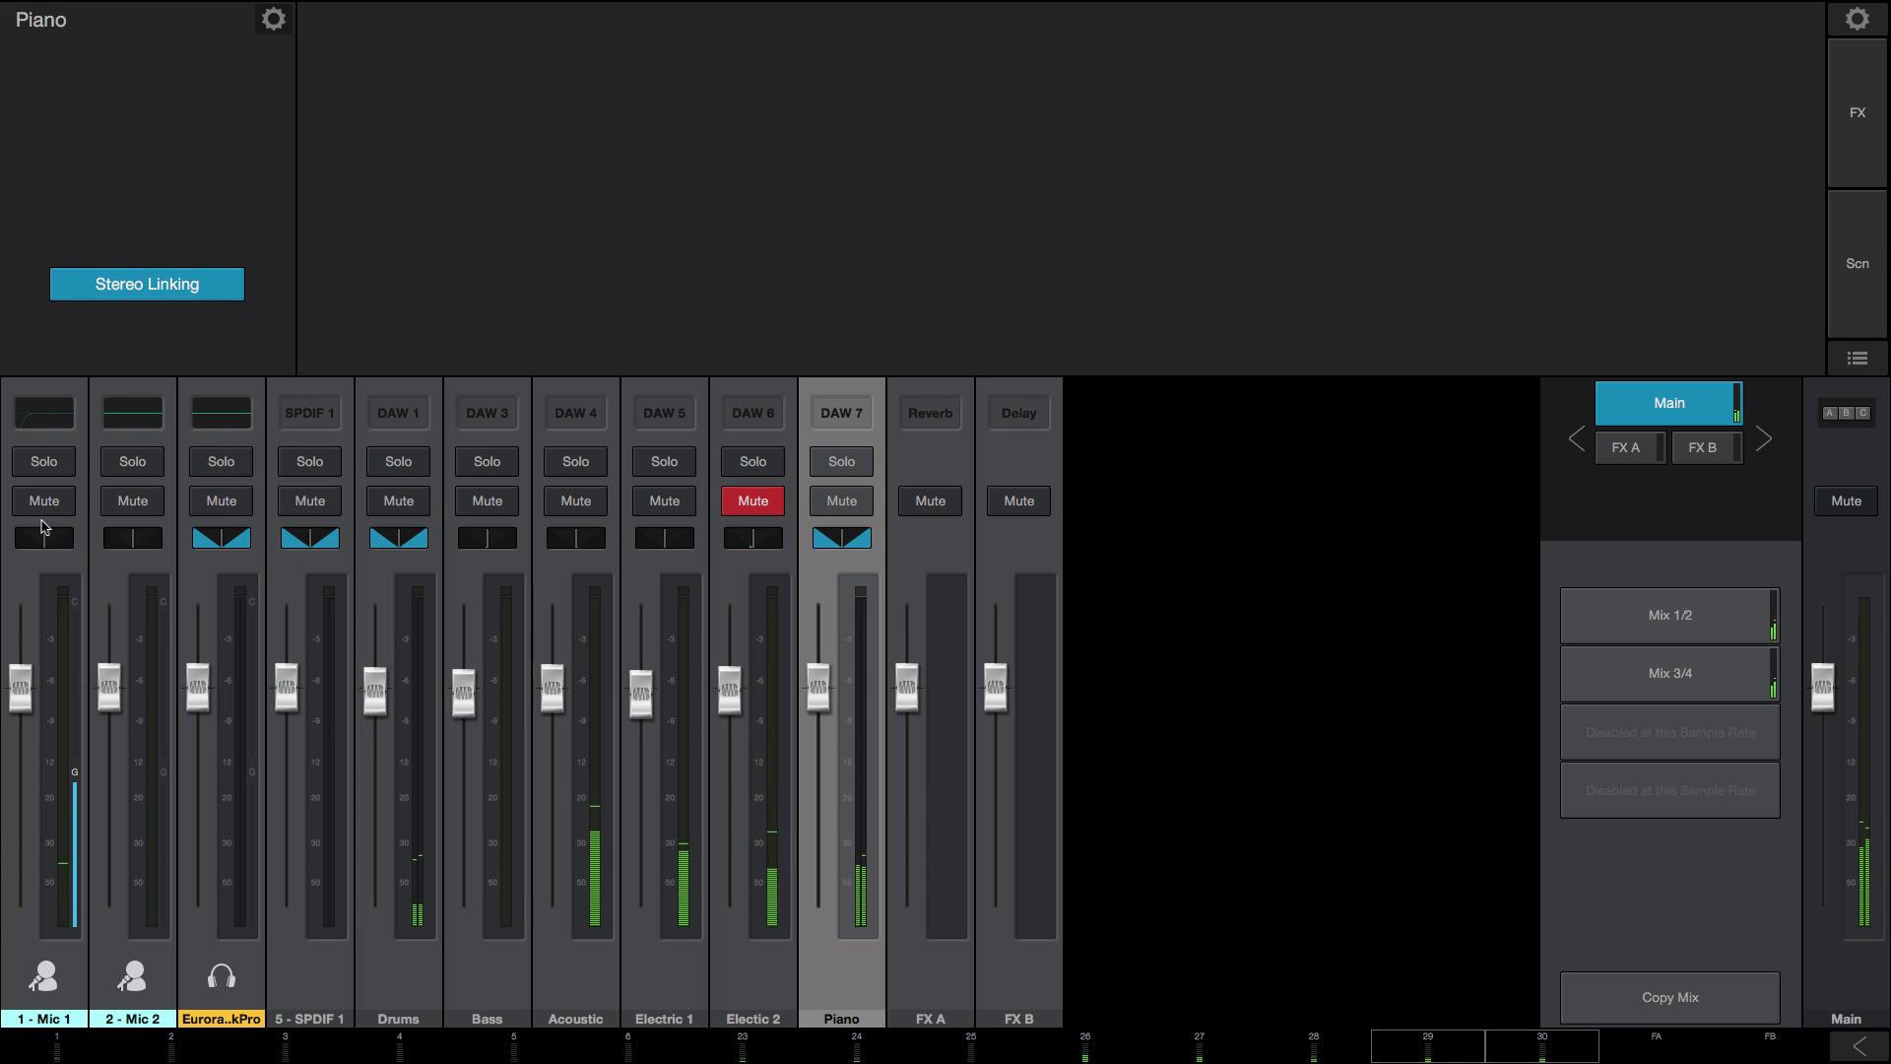
left_click(398, 500)
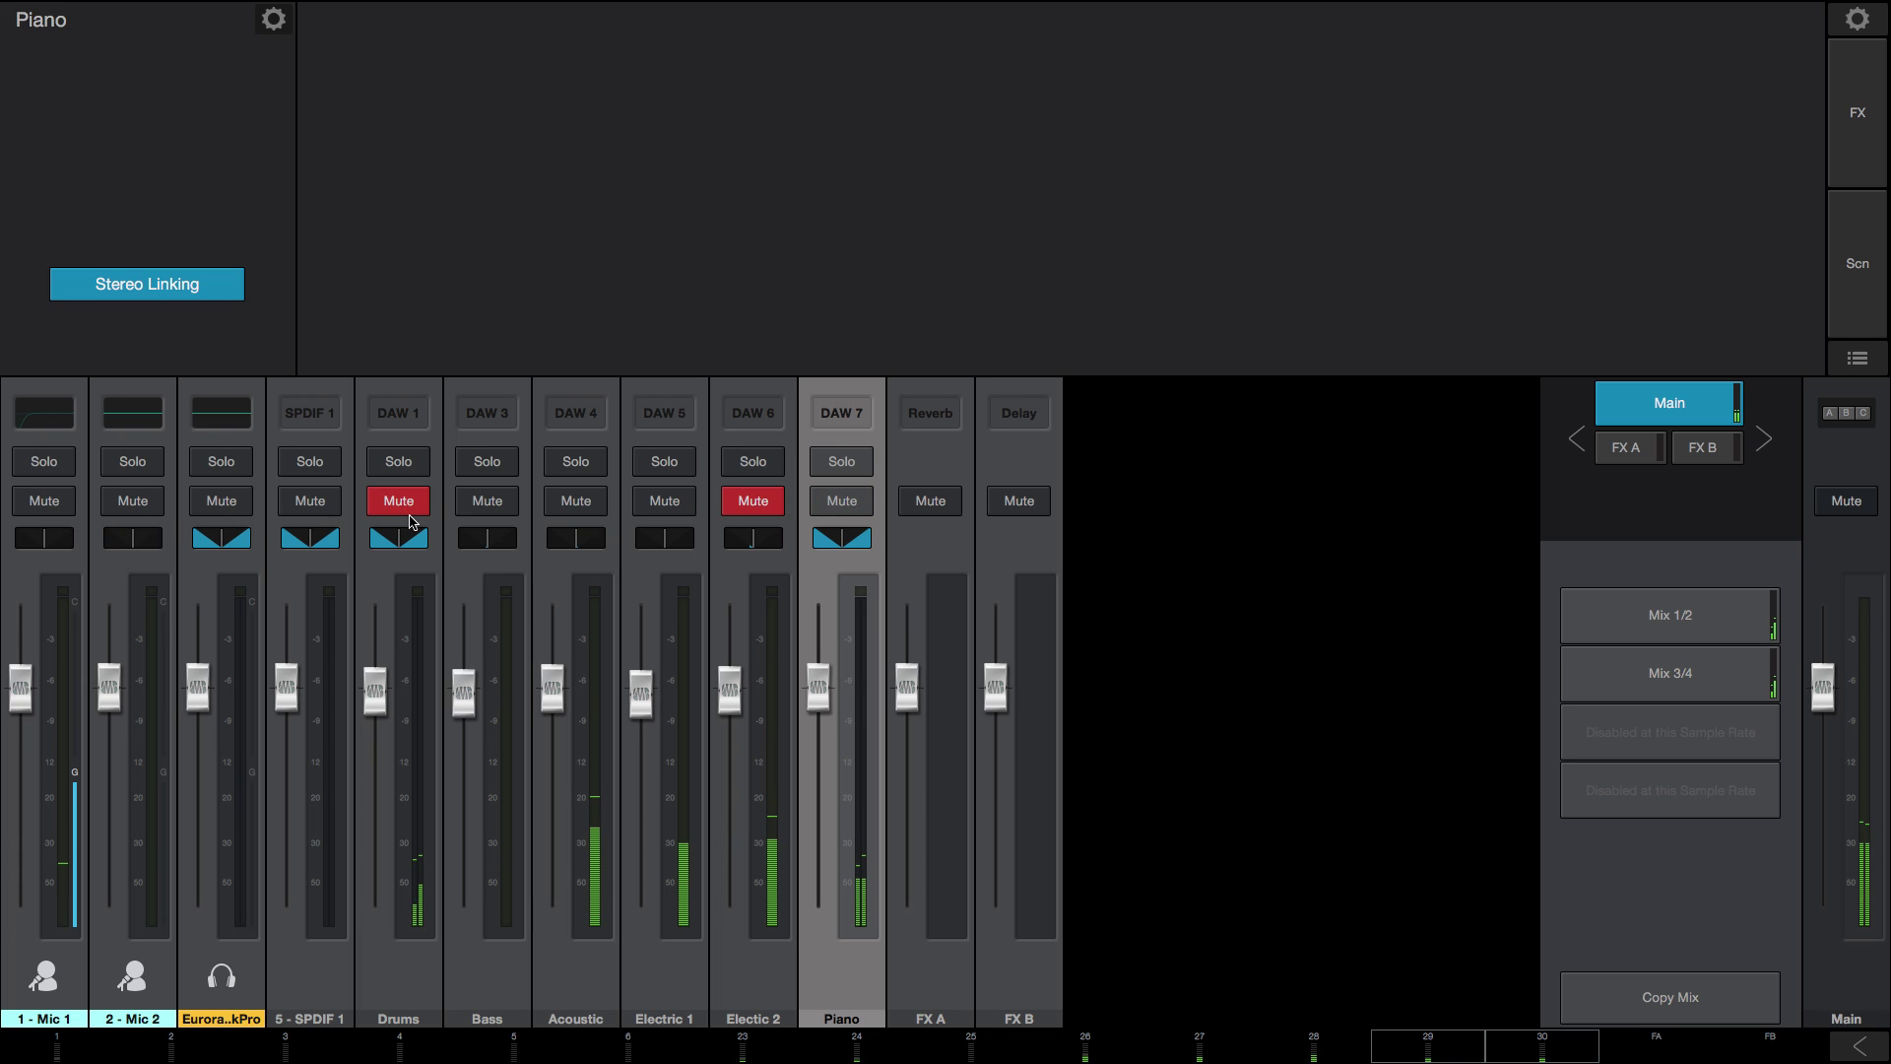
left_click(762, 507)
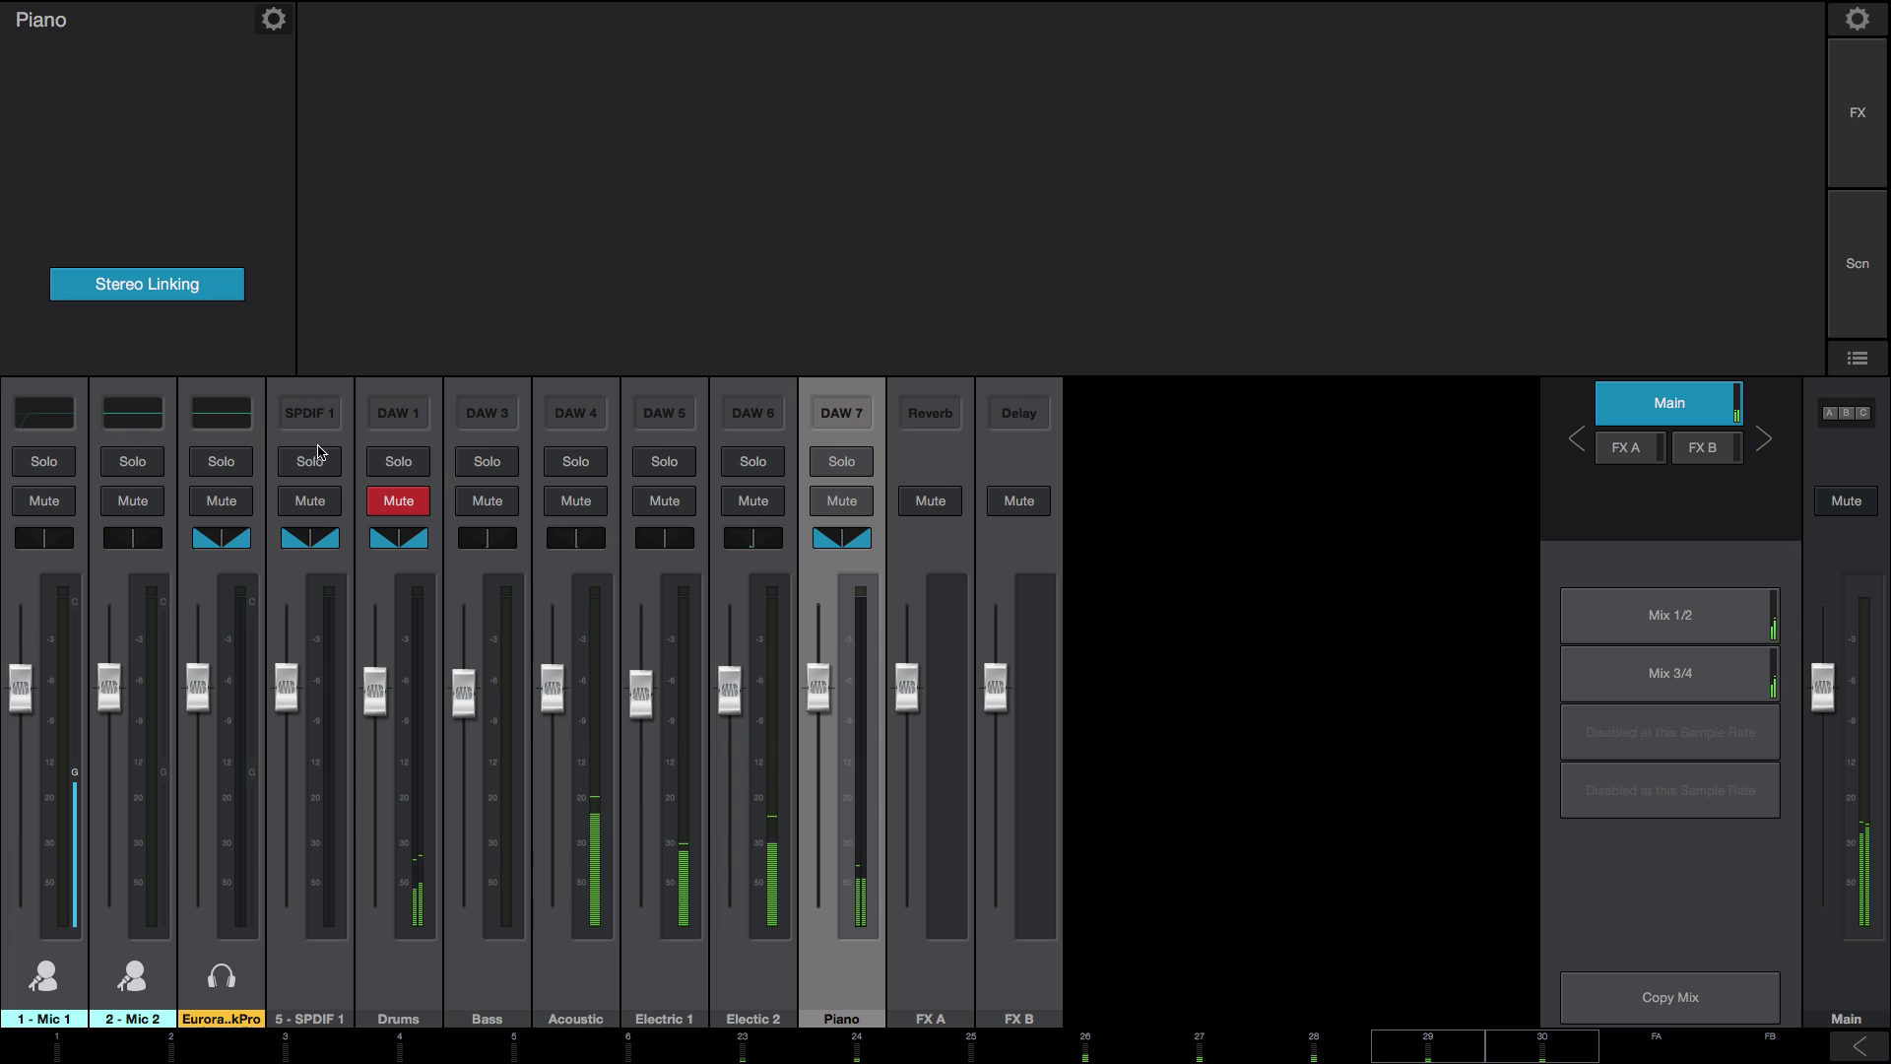
left_click(400, 505)
left_click(400, 471)
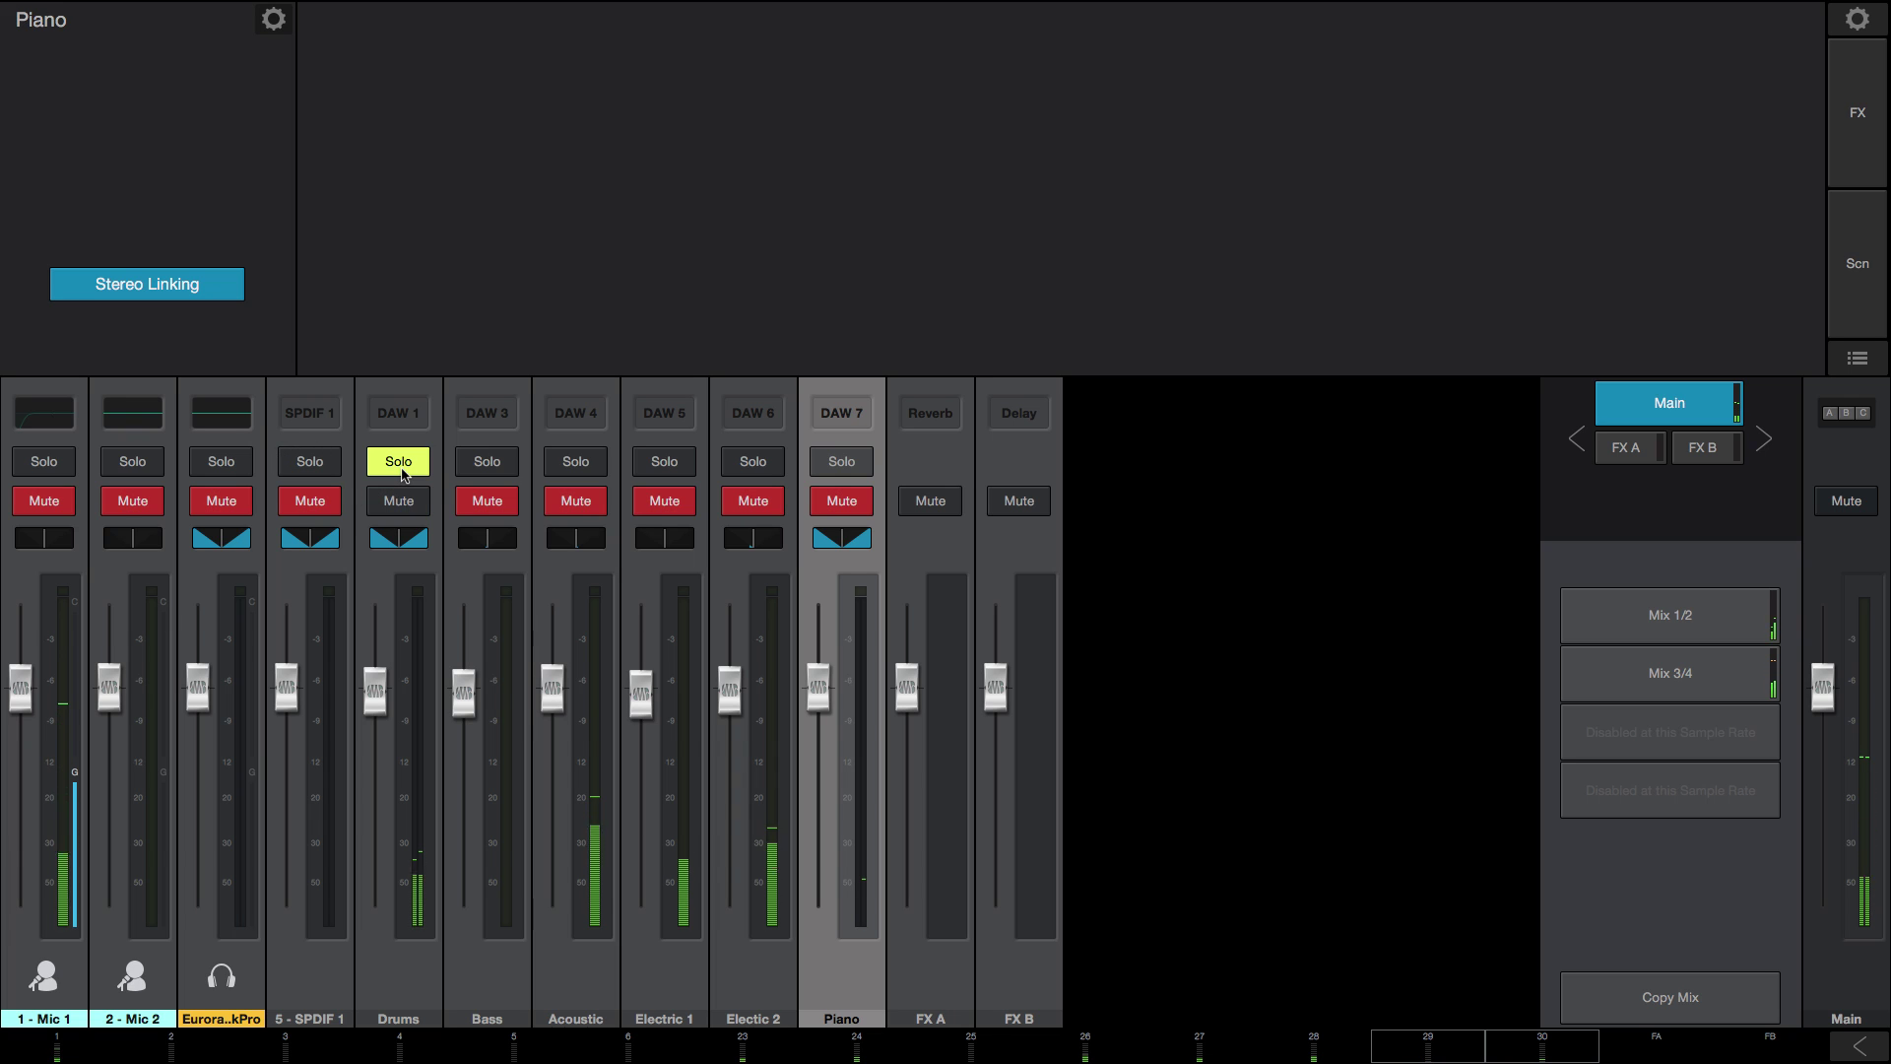
left_click(401, 473)
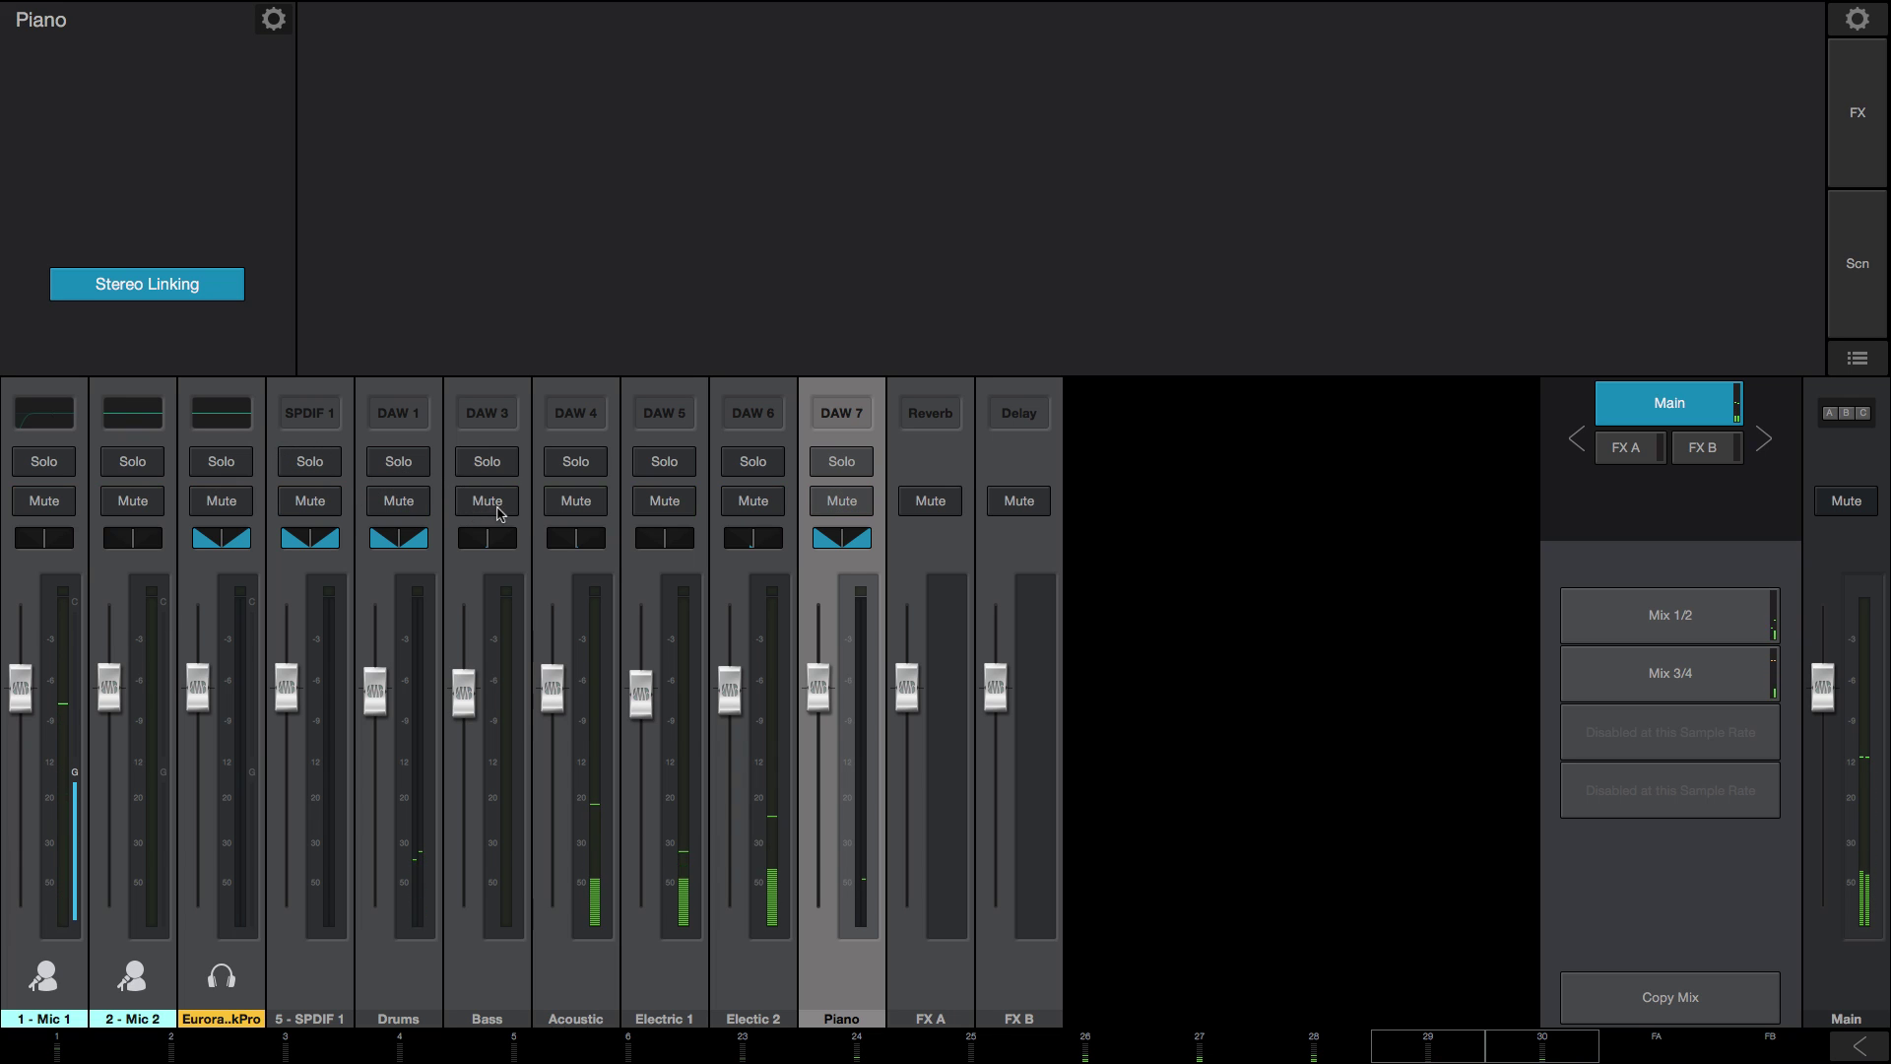
- Unfold the Bass track in Ableton Live to inspect its waveform, check the Bass meter in the interface mixer, and return to Ableton Live
key("super+Tab")
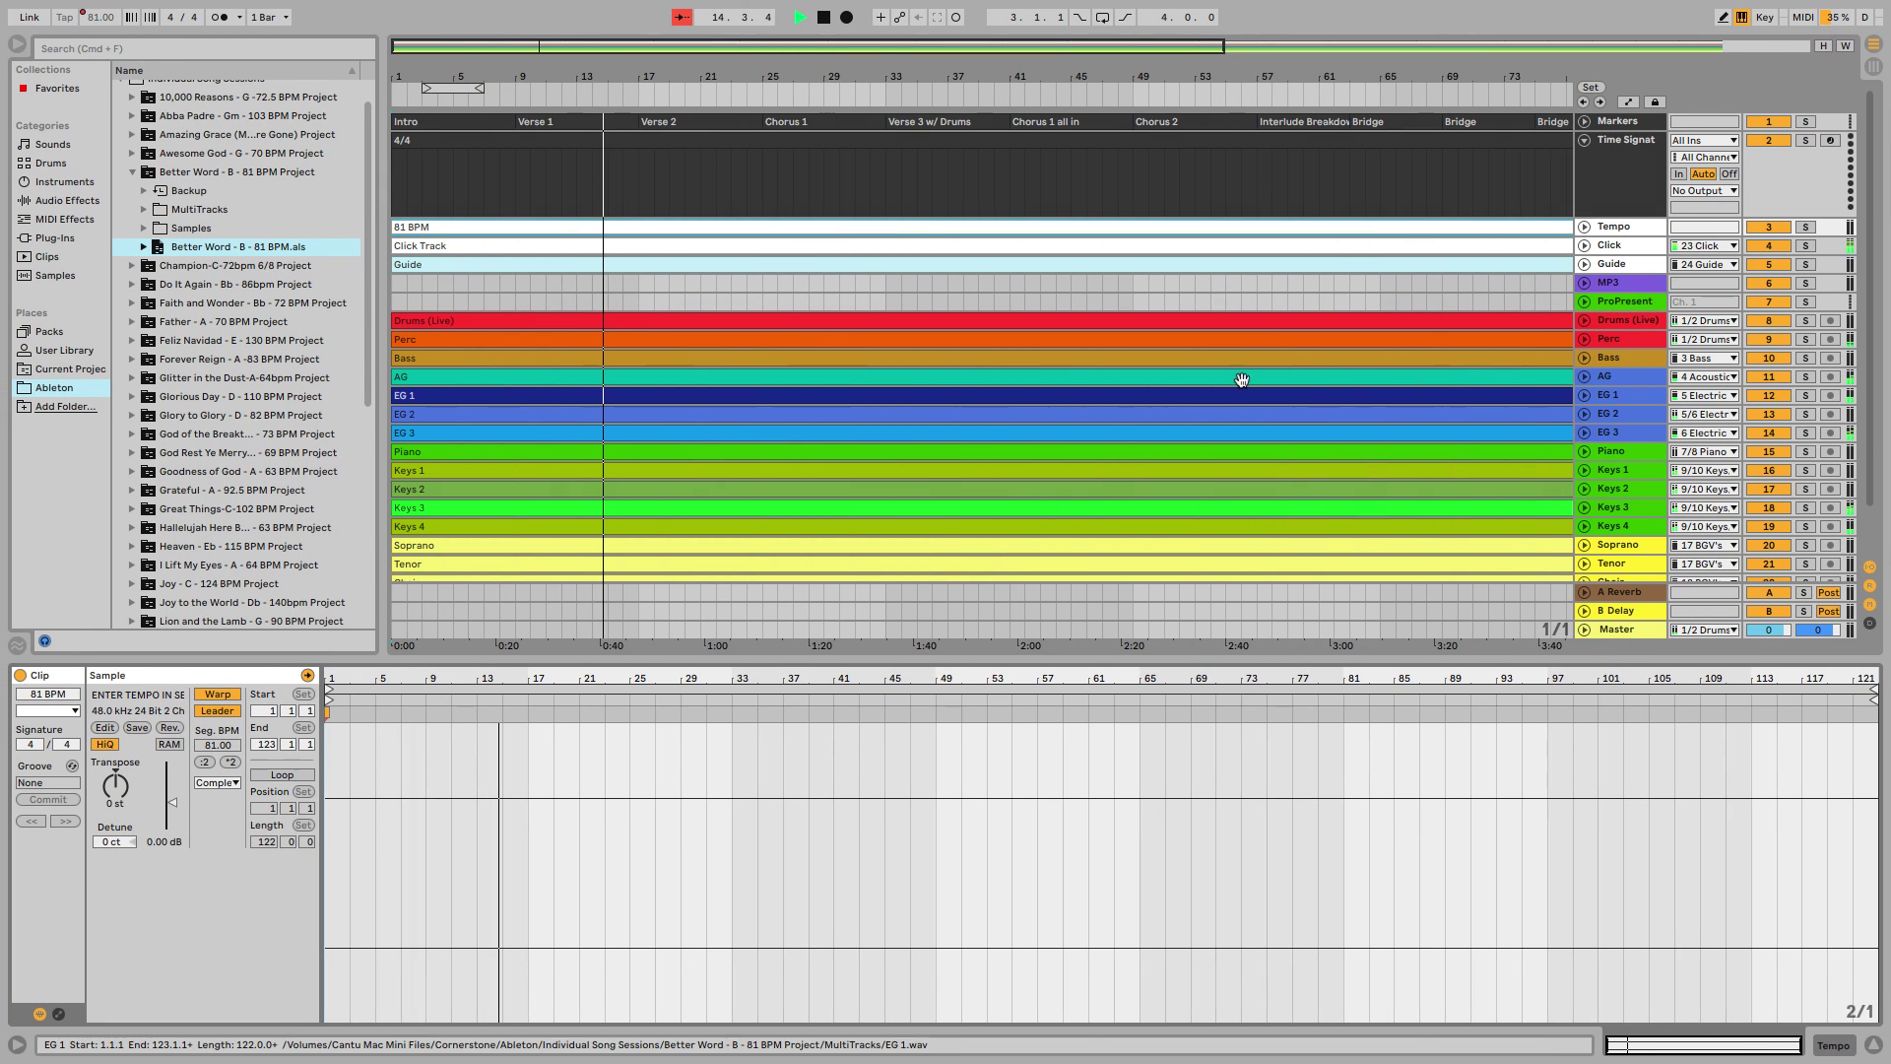
left_click(1583, 358)
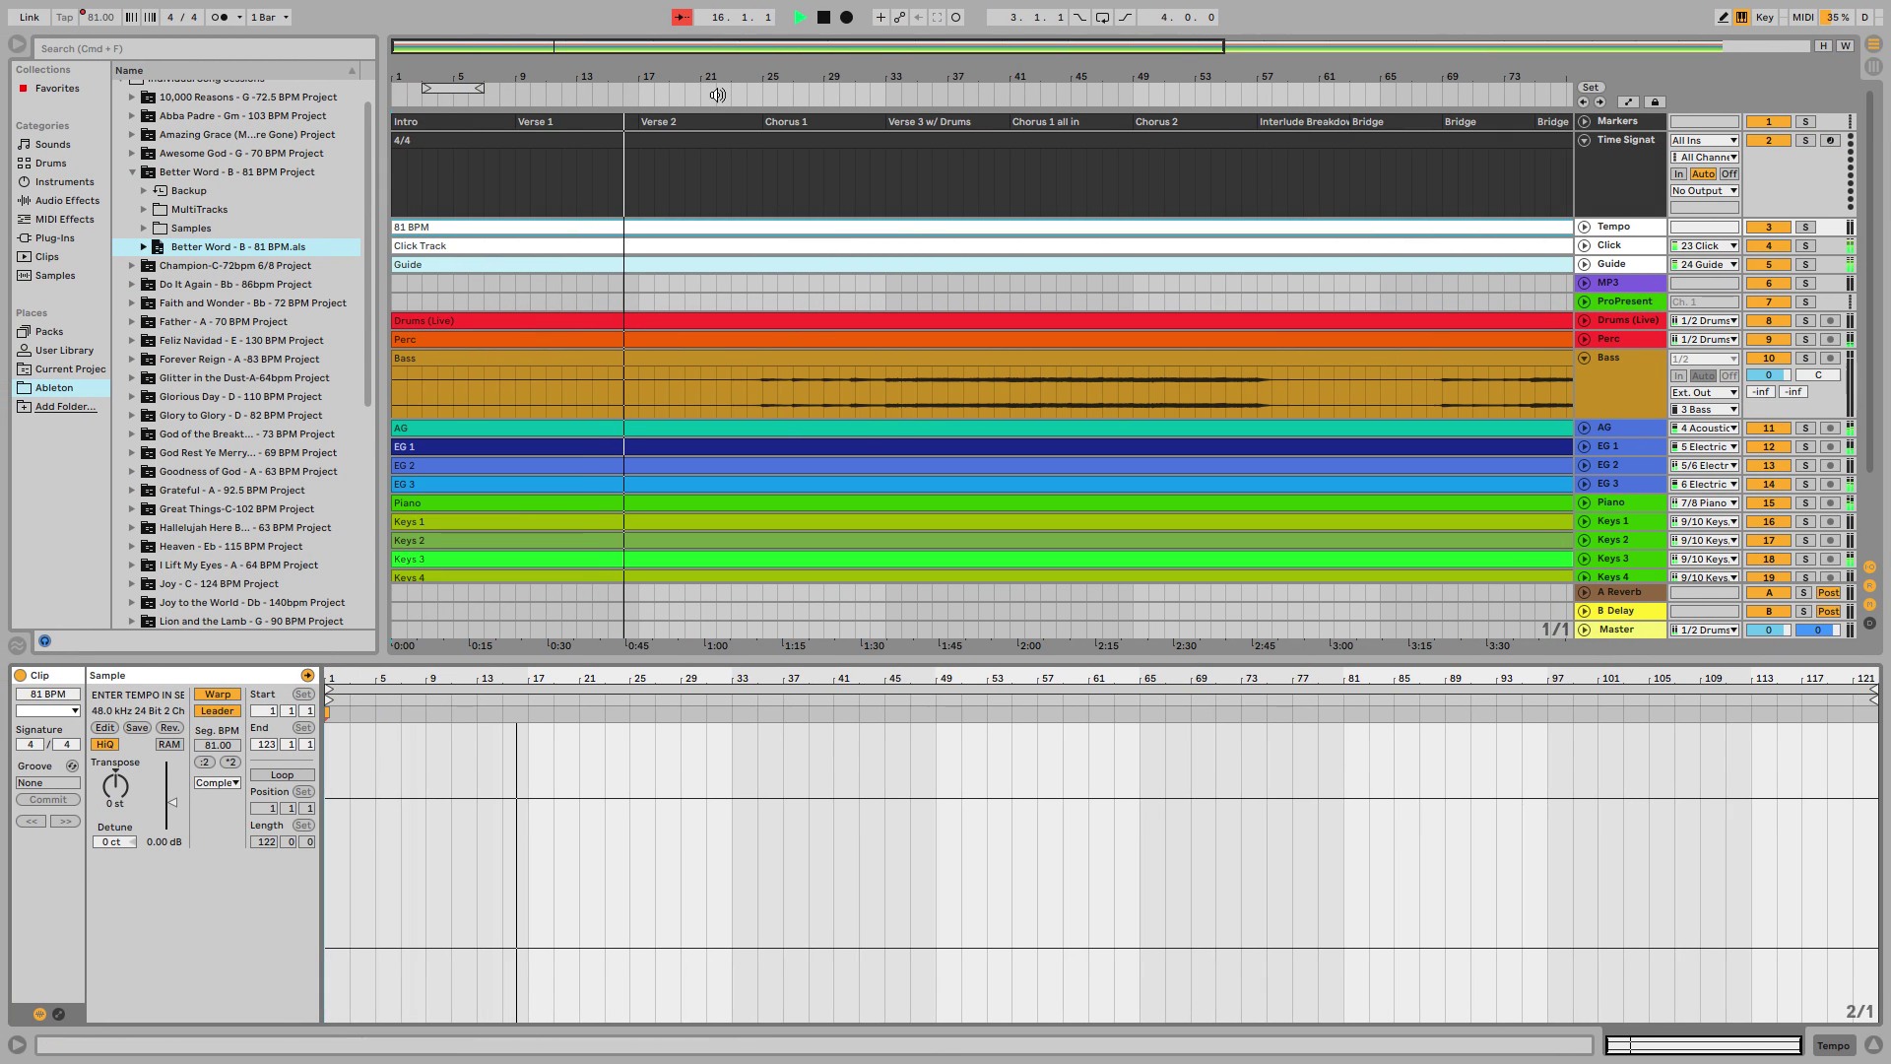
key("super+Tab")
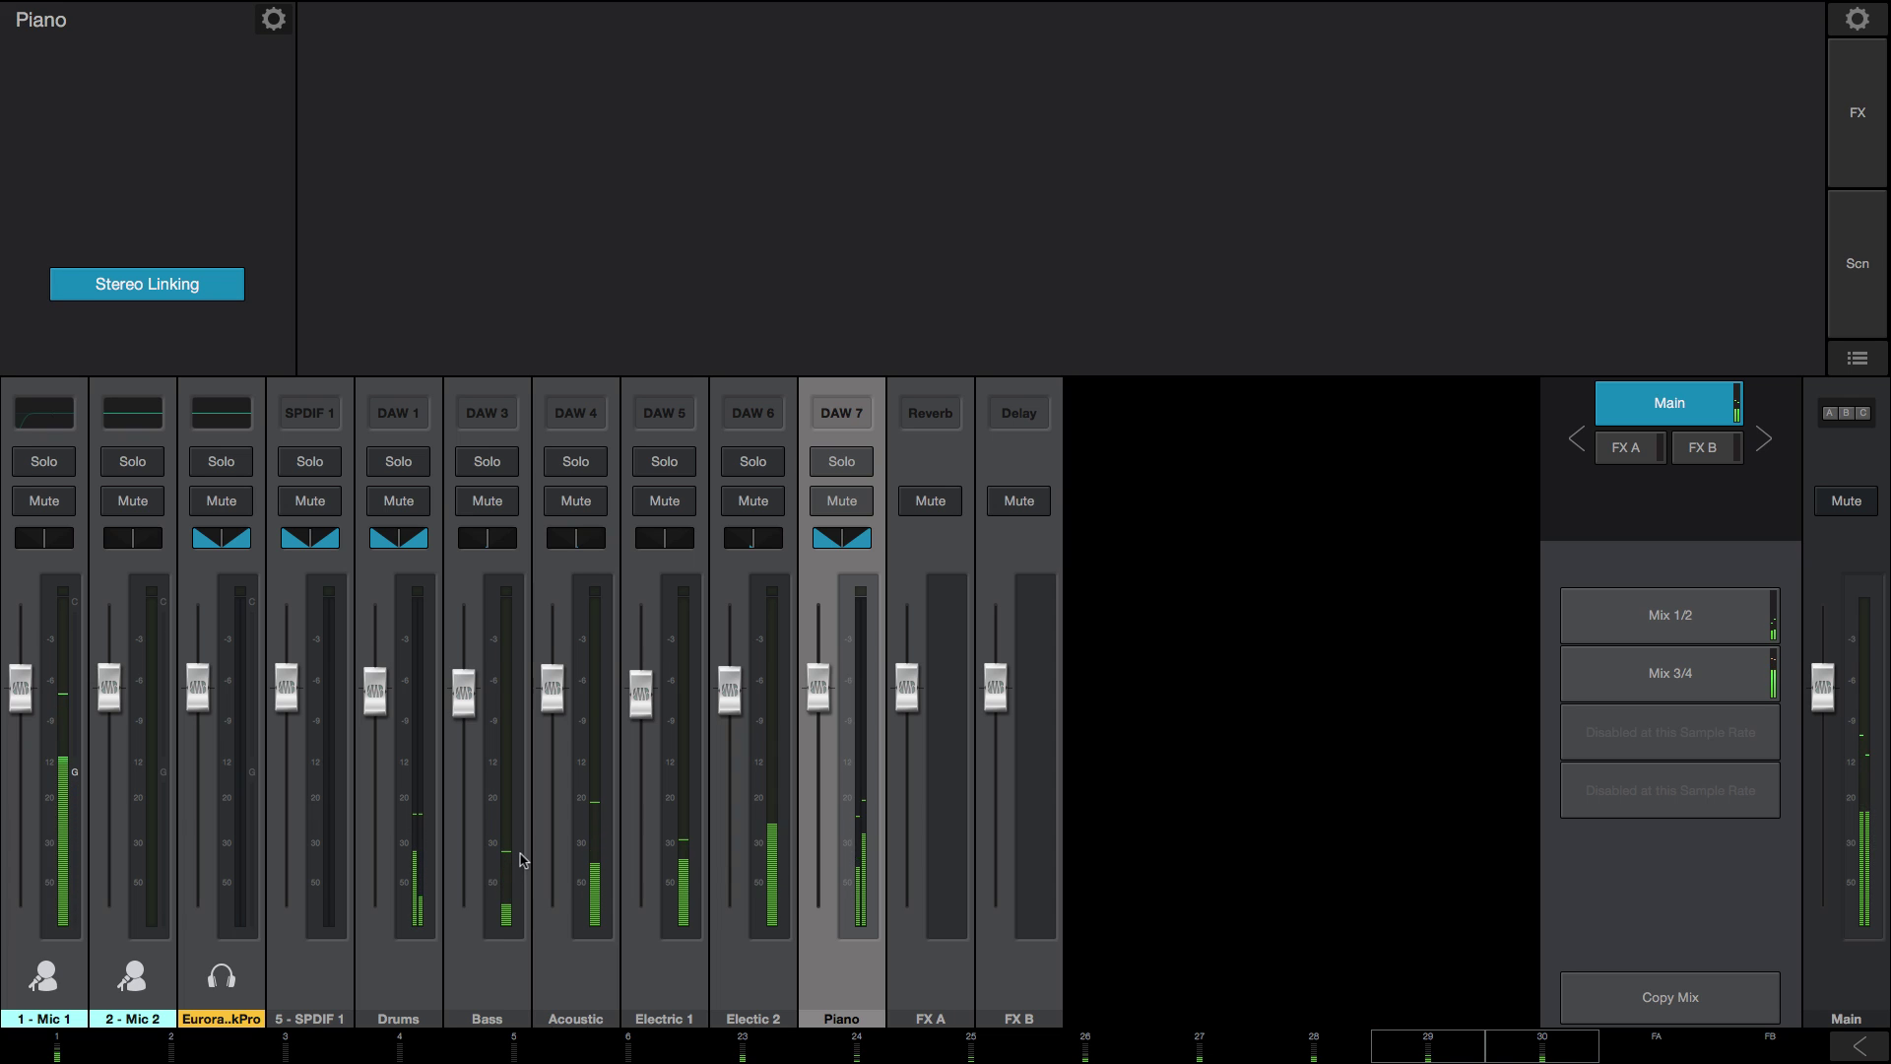
key("super+Tab")
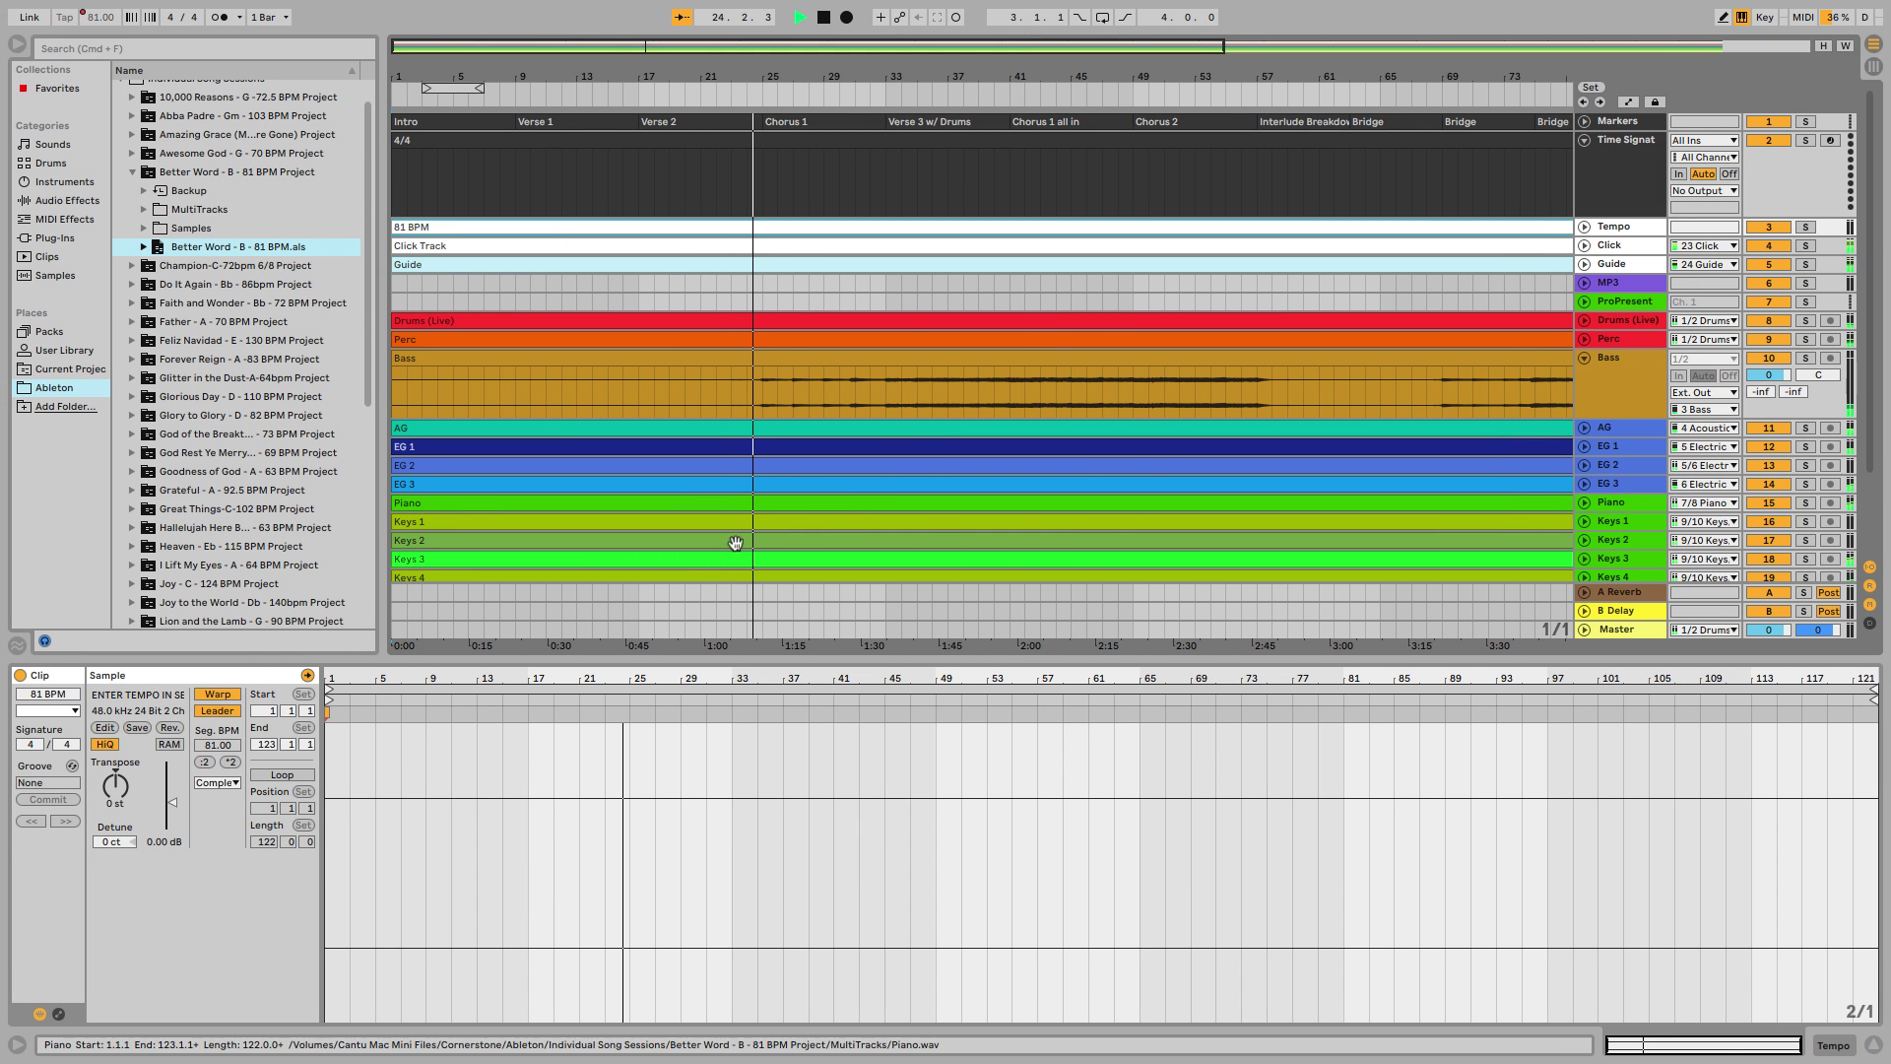